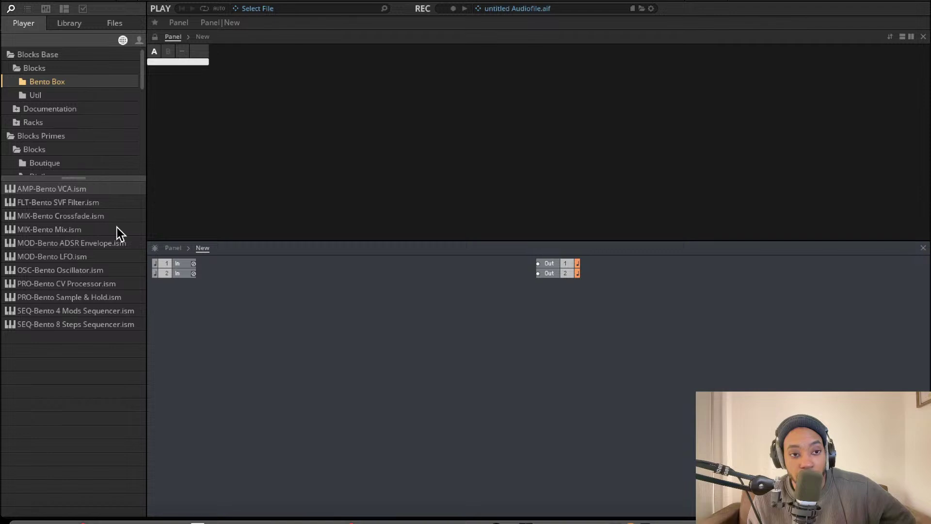
# - Add the Util Note In block from the Blocks Base Util folder to the structure, beside the inputs
pyautogui.click(47, 97)
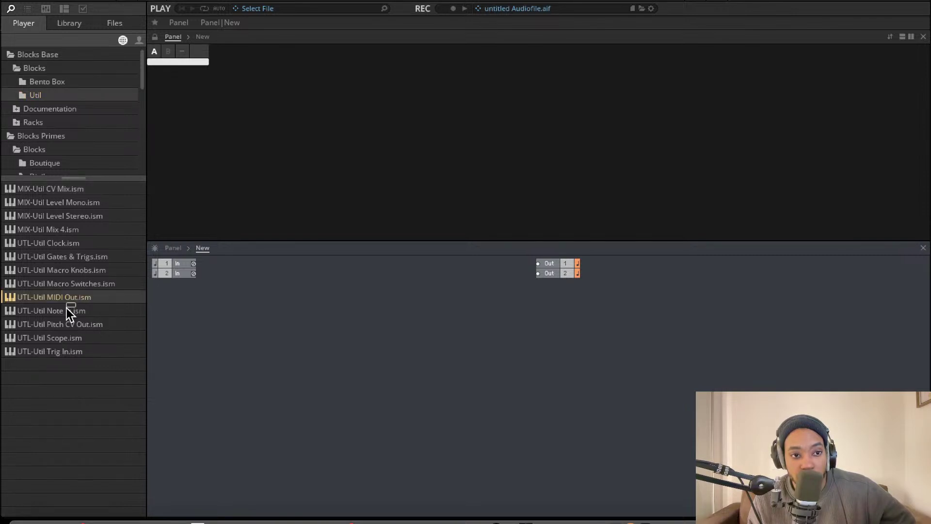
pyautogui.moveTo(66, 310); pyautogui.dragTo(222, 289)
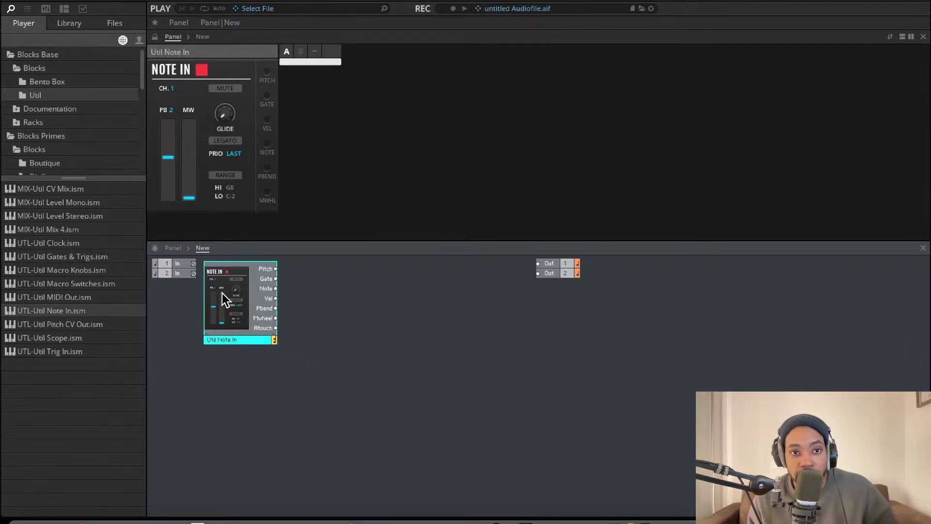
pyautogui.moveTo(222, 295)
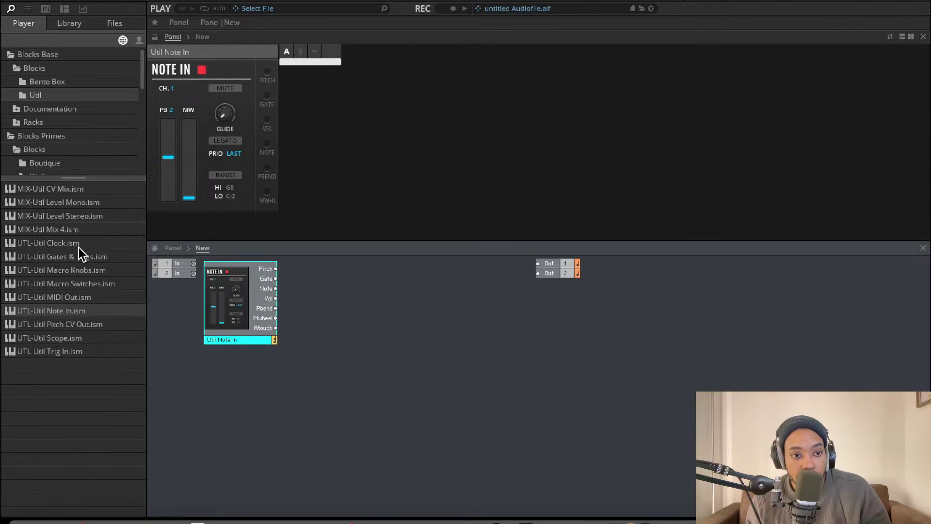
# - Add the Util Clock block from the Util folder to the structure, below the Note In block
pyautogui.click(51, 83)
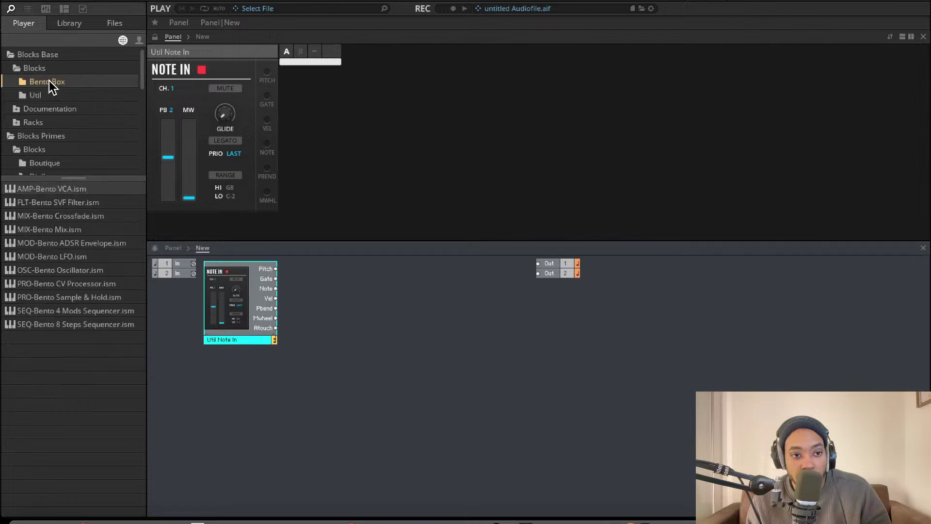
pyautogui.click(47, 93)
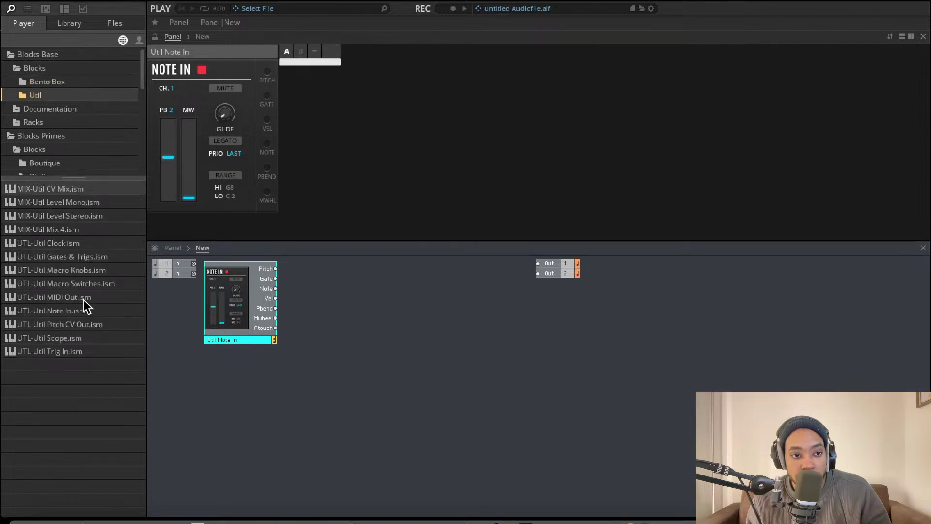
pyautogui.click(53, 82)
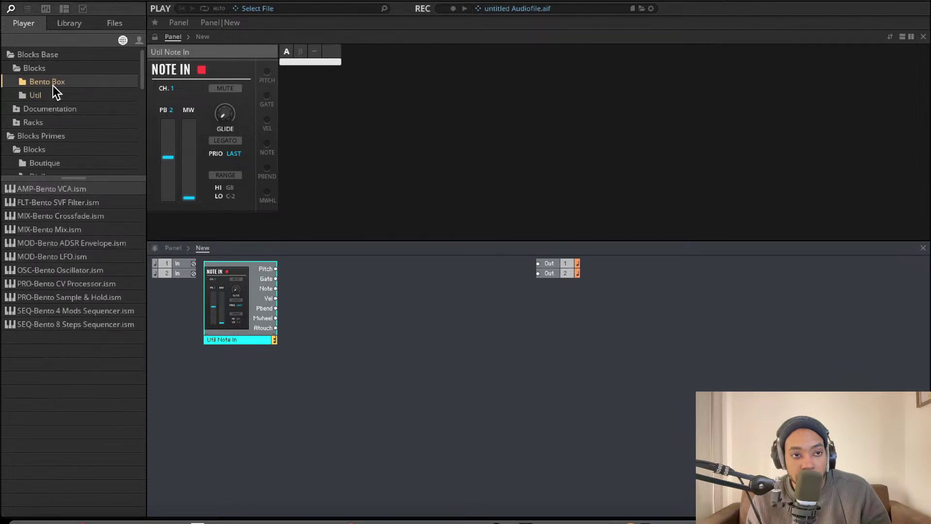
pyautogui.click(48, 95)
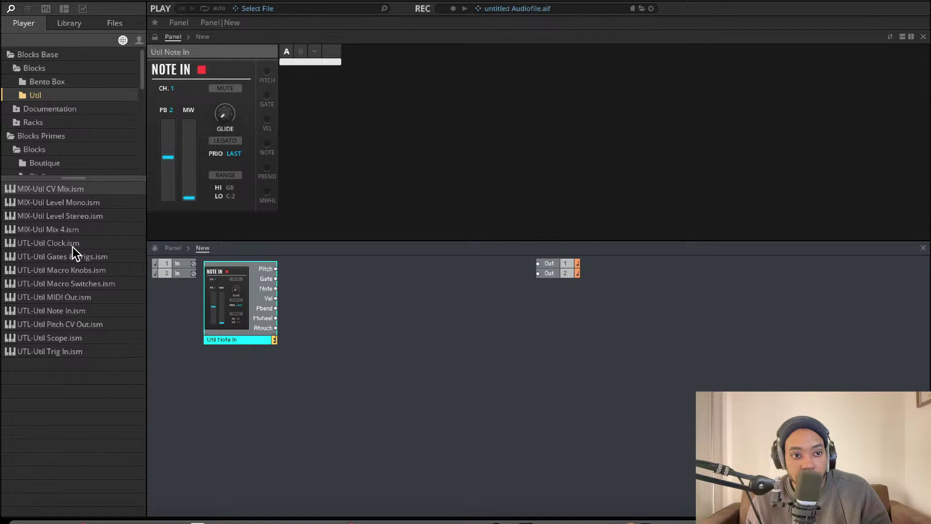
pyautogui.moveTo(72, 246); pyautogui.dragTo(293, 394)
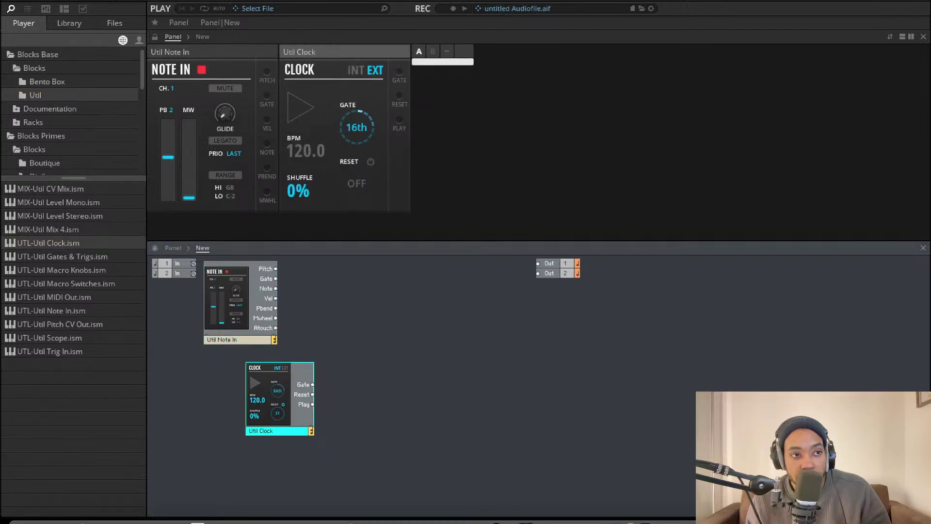
# - Add the Bento 8 Steps Sequencer from the Bento Box folder to the structure, below the Clock block
pyautogui.click(60, 84)
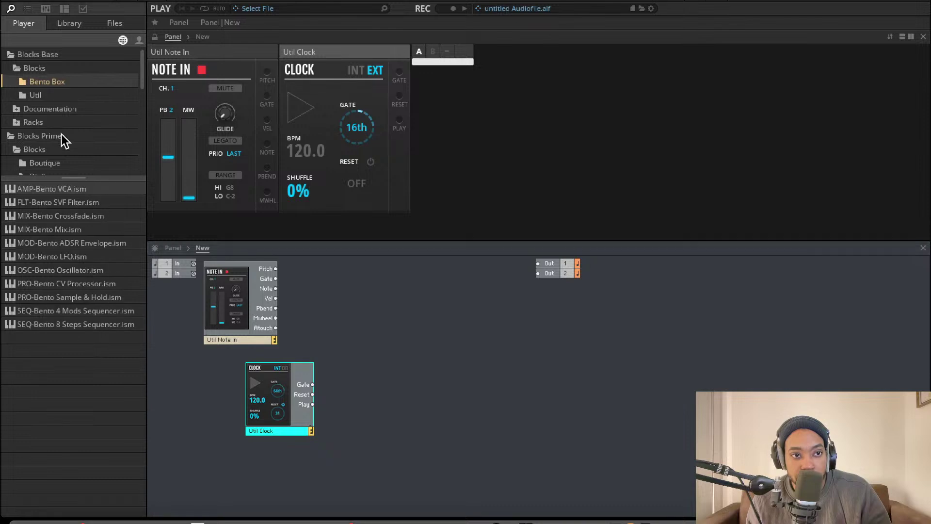
pyautogui.moveTo(69, 323); pyautogui.dragTo(284, 481)
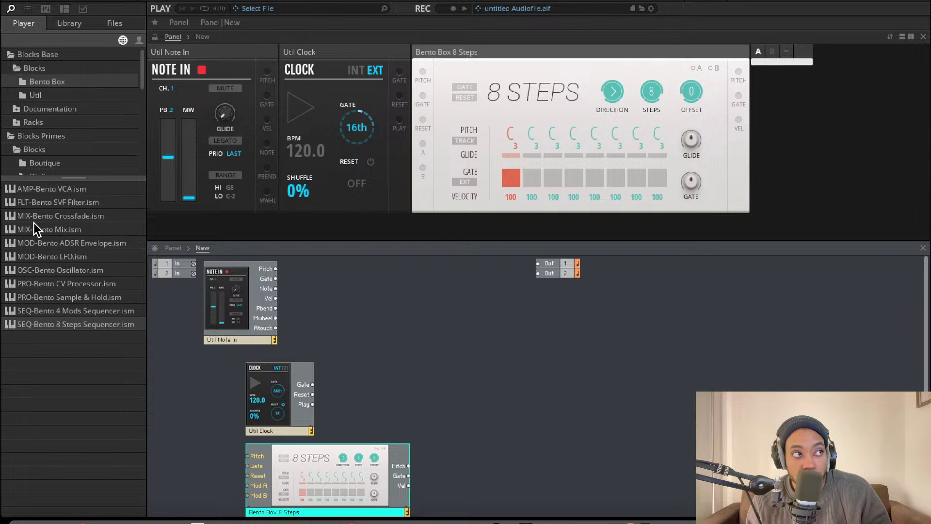
pyautogui.scroll(-1, 214, 321)
pyautogui.moveTo(214, 321)
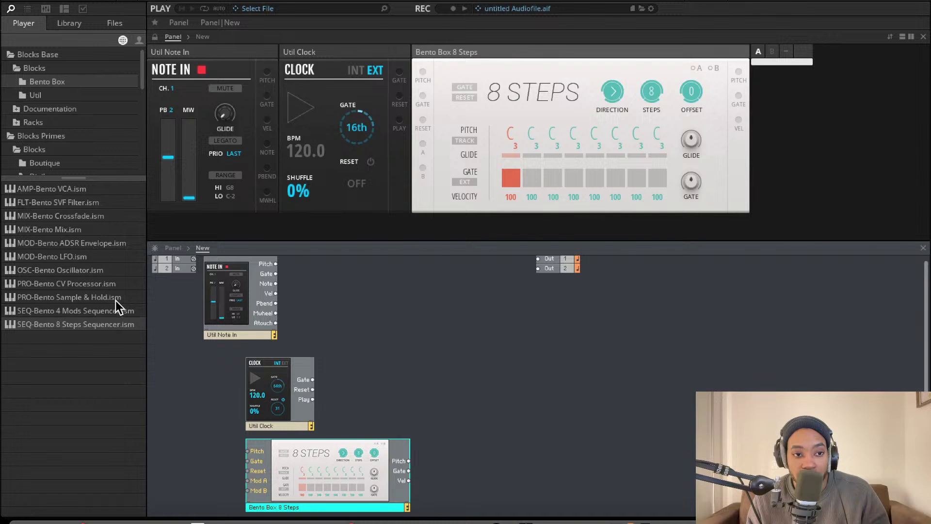
# - Add the Bento Oscillator to the structure beside the Clock block and read the description of its Pitch input
pyautogui.click(59, 96)
pyautogui.click(66, 83)
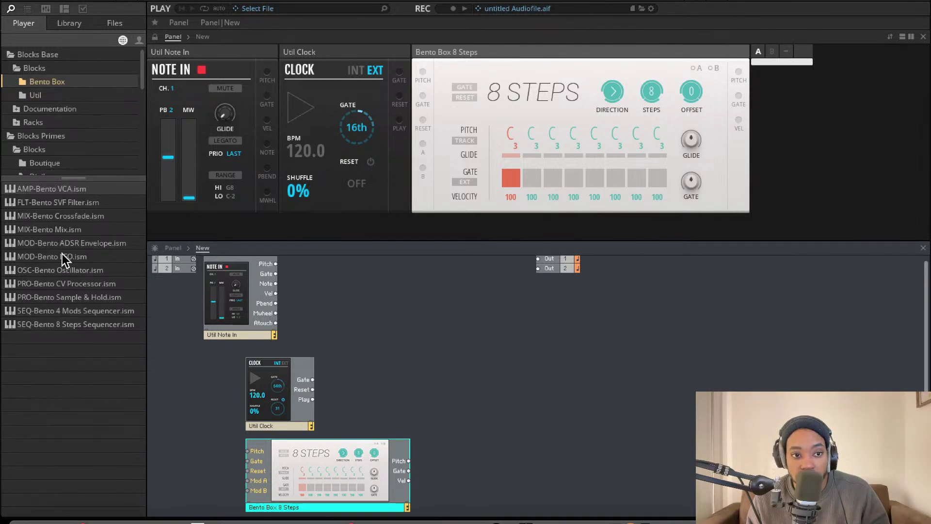
pyautogui.moveTo(60, 270); pyautogui.dragTo(417, 353)
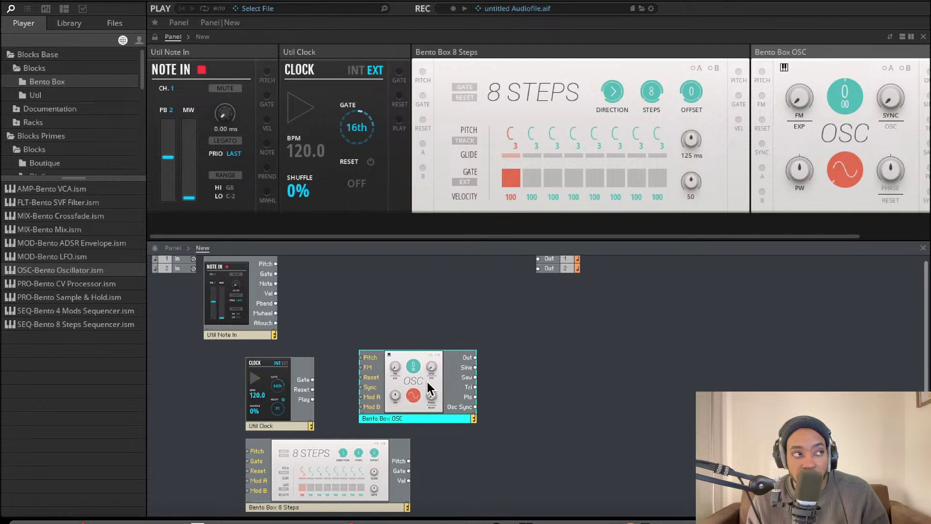
pyautogui.moveTo(412, 378)
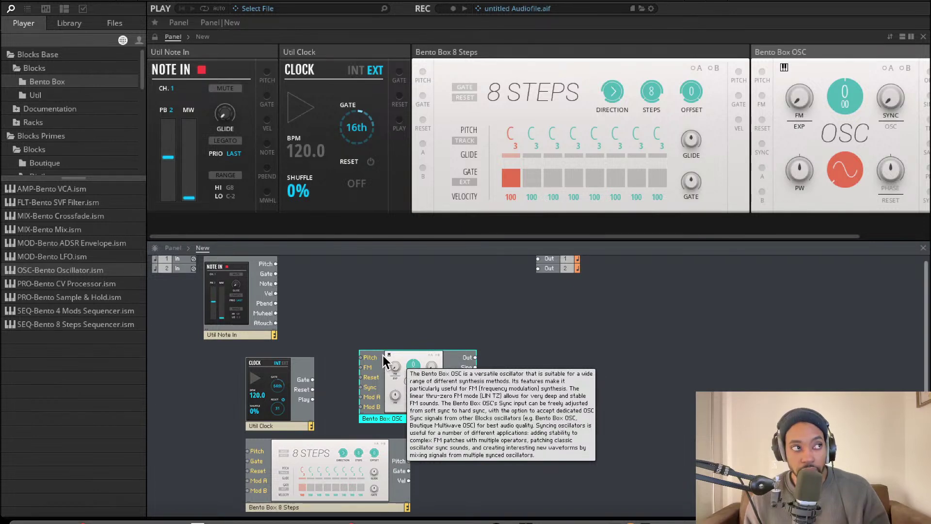
pyautogui.moveTo(380, 355)
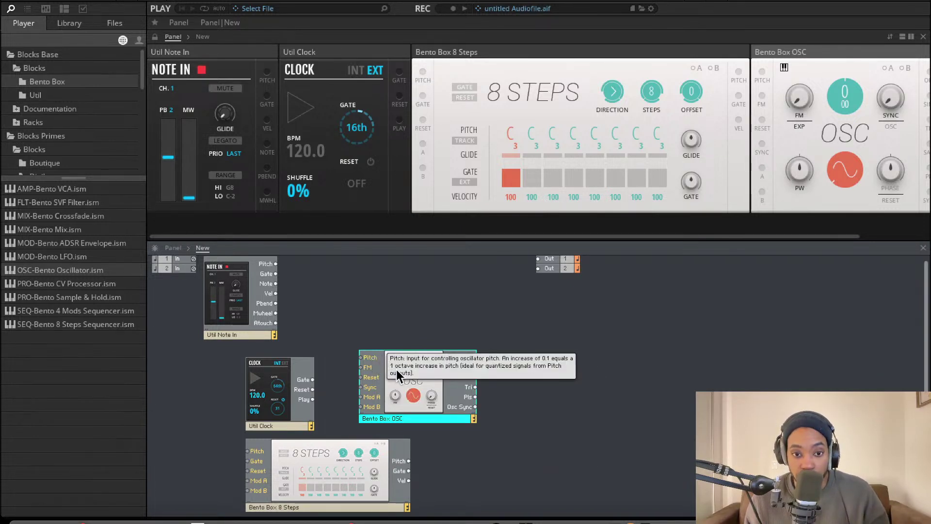
# - Wire pitch from Note In through 8 Steps into the oscillator, and route the oscillator's Out to outputs 1 and 2
pyautogui.moveTo(397, 368); pyautogui.dragTo(406, 432)
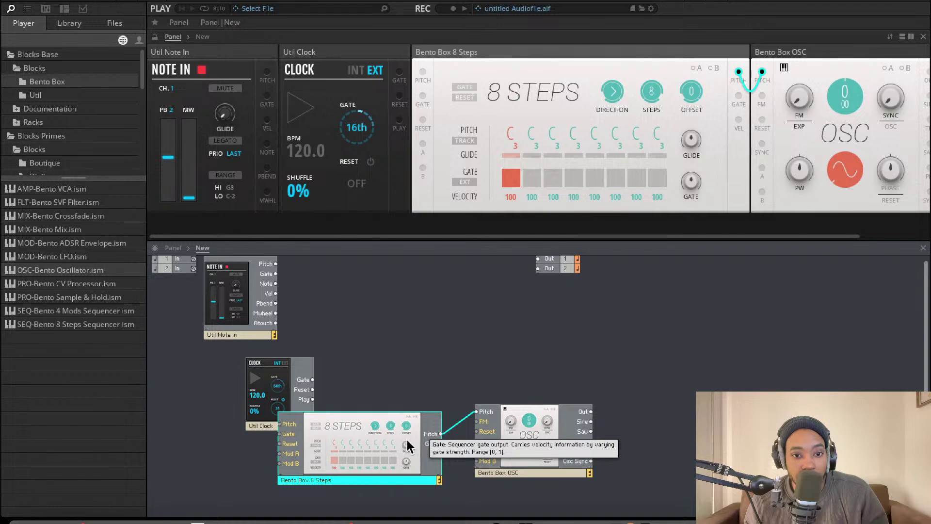
pyautogui.moveTo(398, 437); pyautogui.dragTo(412, 464)
pyautogui.moveTo(292, 453); pyautogui.dragTo(276, 264)
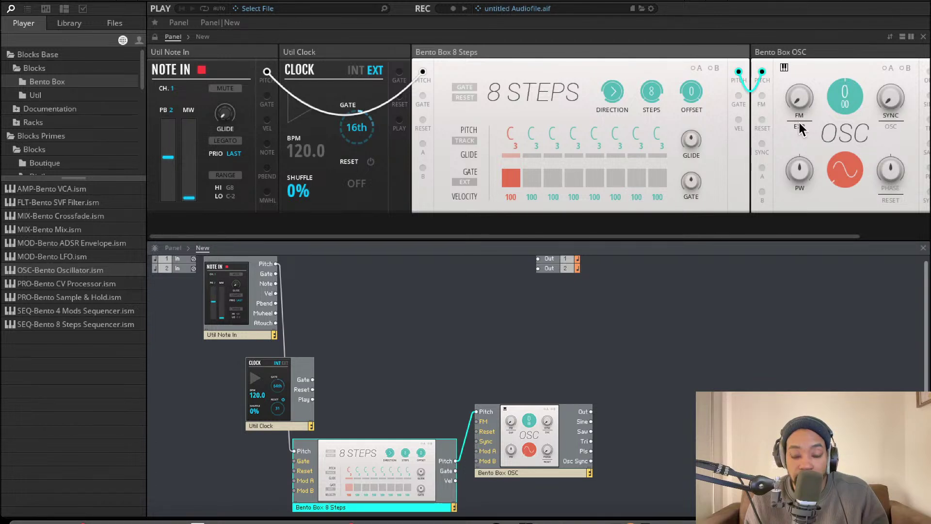
pyautogui.moveTo(591, 412); pyautogui.dragTo(538, 268)
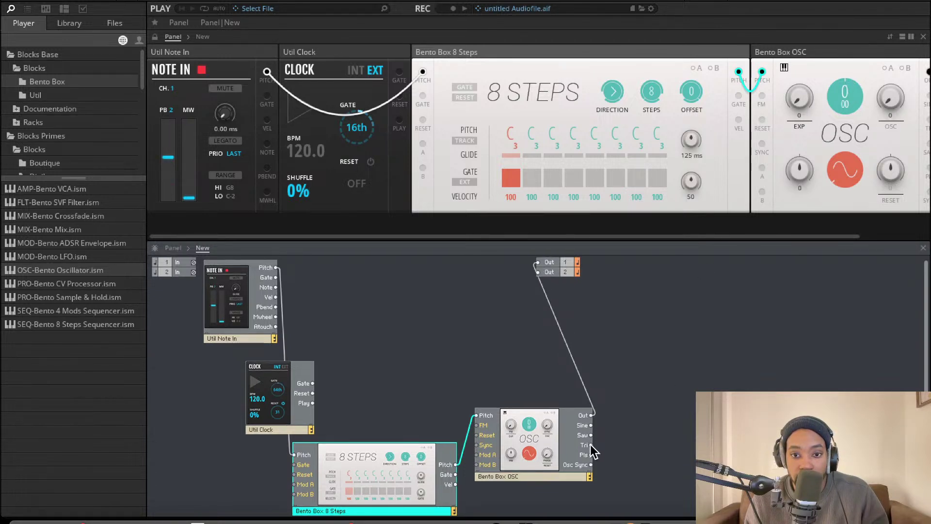
pyautogui.moveTo(591, 411); pyautogui.dragTo(538, 258)
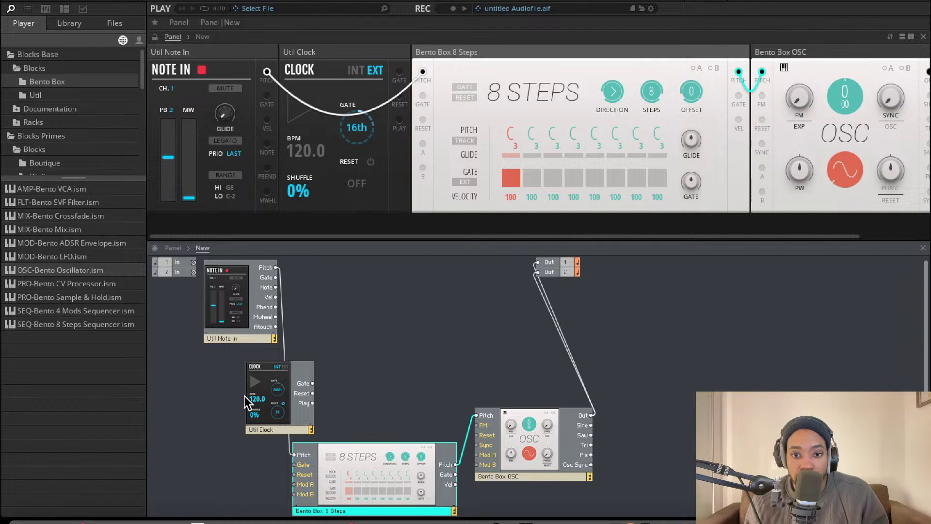
# - Rearrange the Clock and 8 Steps blocks, feed the clock's Gate into the 8 Steps Gate, and start the clock in INT mode
pyautogui.moveTo(266, 402); pyautogui.dragTo(213, 439)
pyautogui.moveTo(343, 476); pyautogui.dragTo(280, 285)
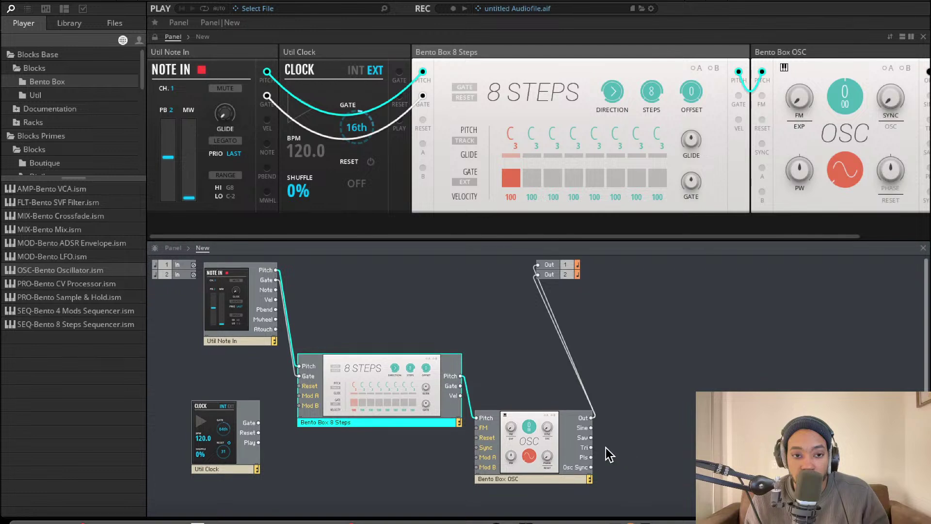
pyautogui.moveTo(299, 377); pyautogui.dragTo(258, 423)
pyautogui.click(356, 71)
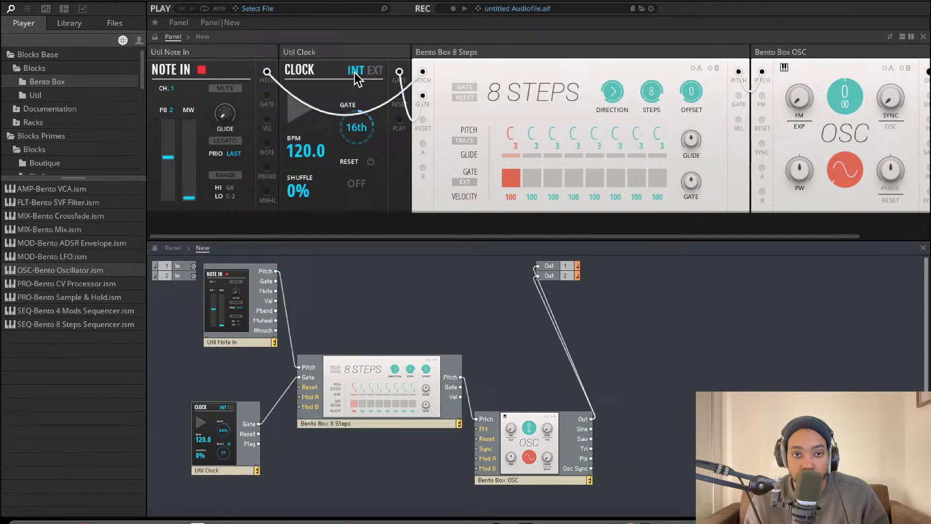
pyautogui.click(306, 117)
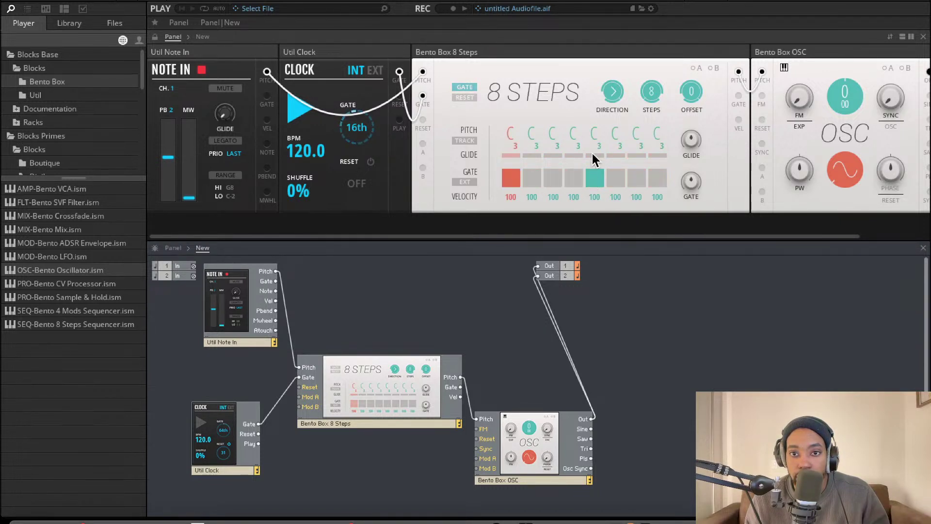
# - Program the 8 Steps sequencer with gates on steps 3 and 5, pitching step 3 to D3 and step 5 to F2
pyautogui.moveTo(594, 143); pyautogui.dragTo(600, 103)
pyautogui.click(560, 175)
pyautogui.moveTo(558, 140); pyautogui.dragTo(558, 126)
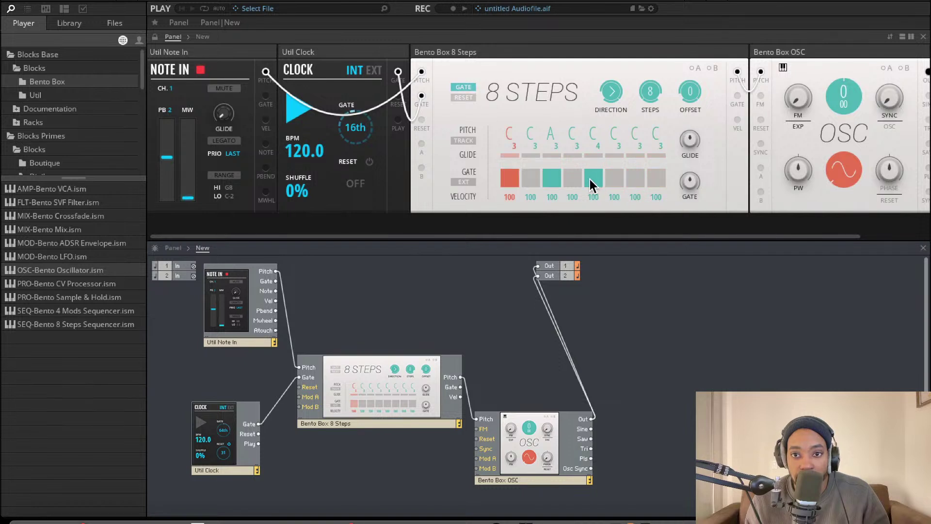
pyautogui.moveTo(589, 139); pyautogui.dragTo(591, 186)
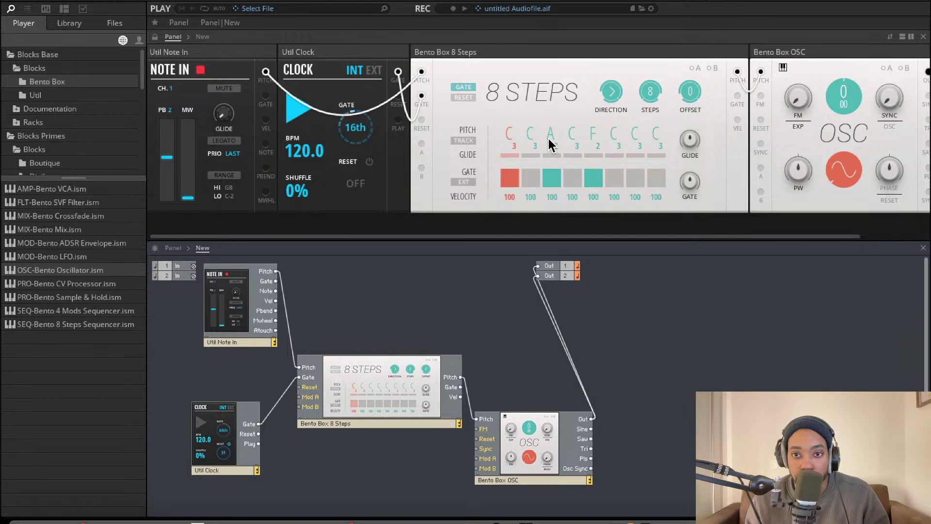
pyautogui.moveTo(548, 137); pyautogui.dragTo(499, 138)
# - Enable pitch tracking on the 8 Steps sequencer and set the Bento Box OSC pitch offset to 10
pyautogui.click(464, 140)
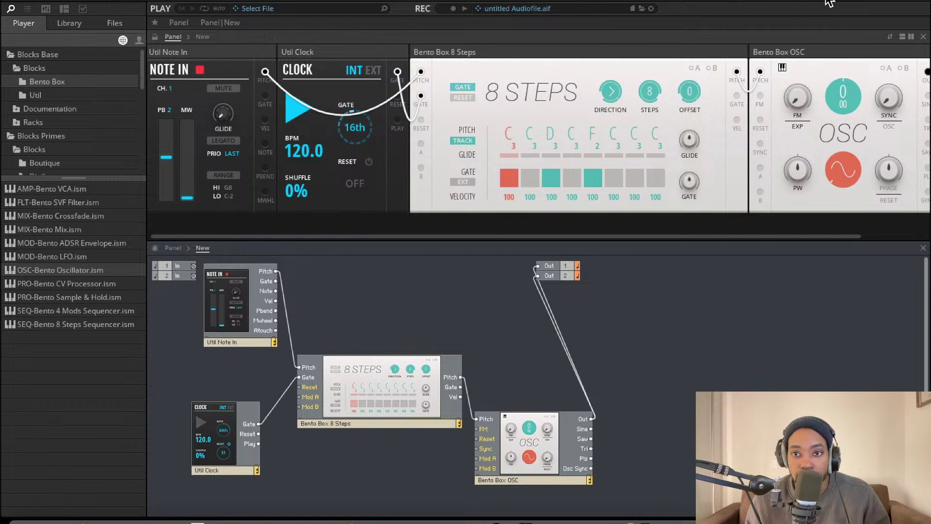
pyautogui.click(467, 141)
pyautogui.click(466, 140)
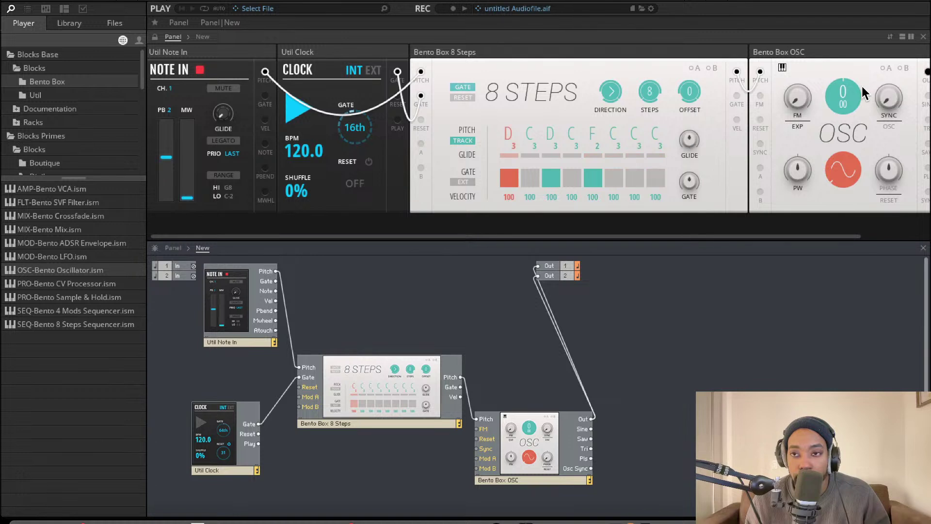
pyautogui.moveTo(848, 89); pyautogui.dragTo(846, 42)
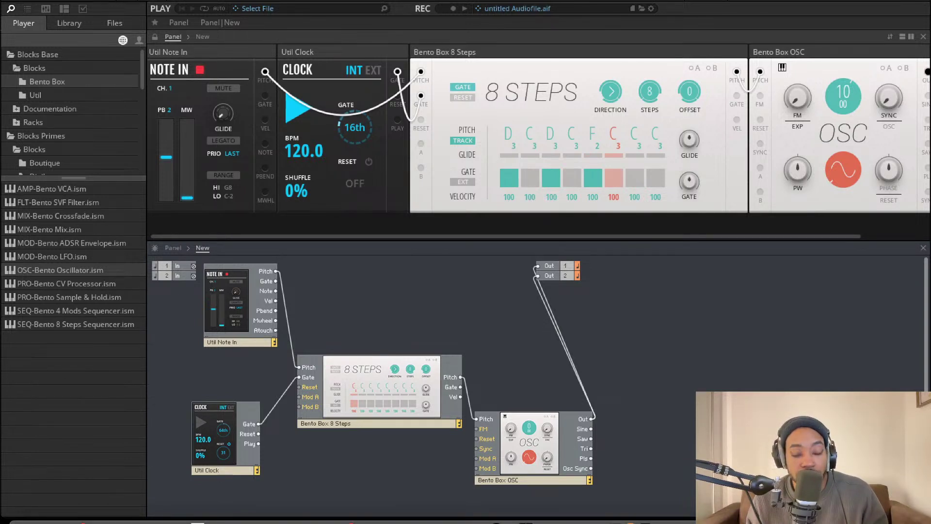
# - Add the Bento SVF Filter to the structure, moving the oscillator above the sequencer and the filter beside it
pyautogui.moveTo(69, 205); pyautogui.dragTo(526, 433)
pyautogui.moveTo(540, 432); pyautogui.dragTo(449, 291)
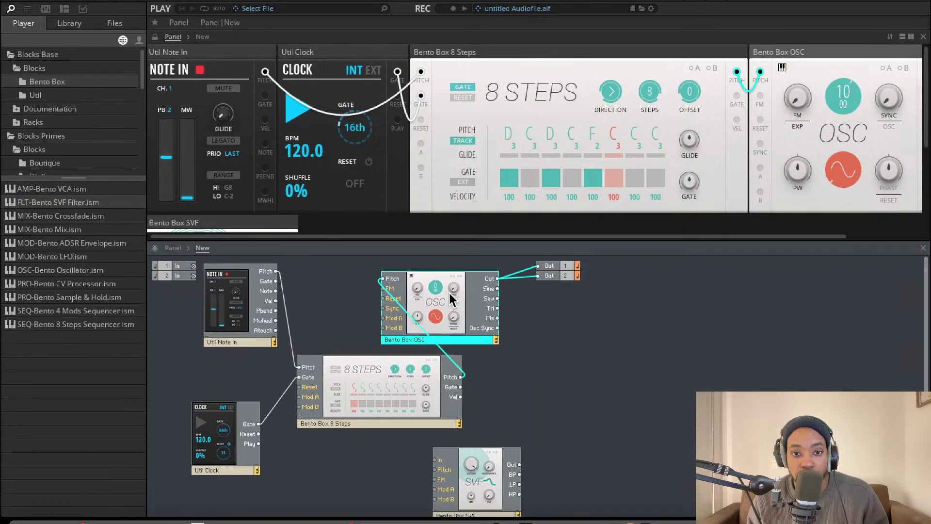
pyautogui.moveTo(495, 479); pyautogui.dragTo(535, 405)
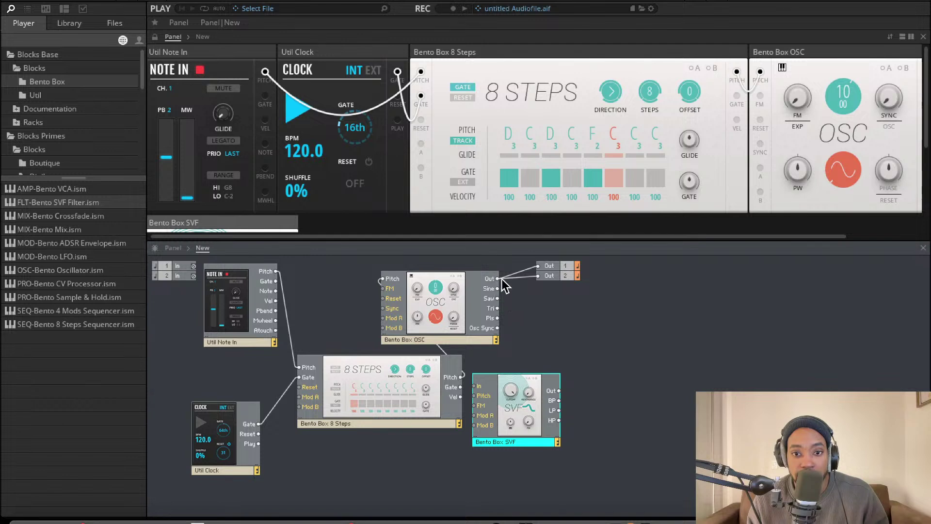
# - Connect the oscillator's Out to the SVF filter's In and the filter's Out to outputs 1 and 2
pyautogui.moveTo(501, 278); pyautogui.dragTo(476, 386)
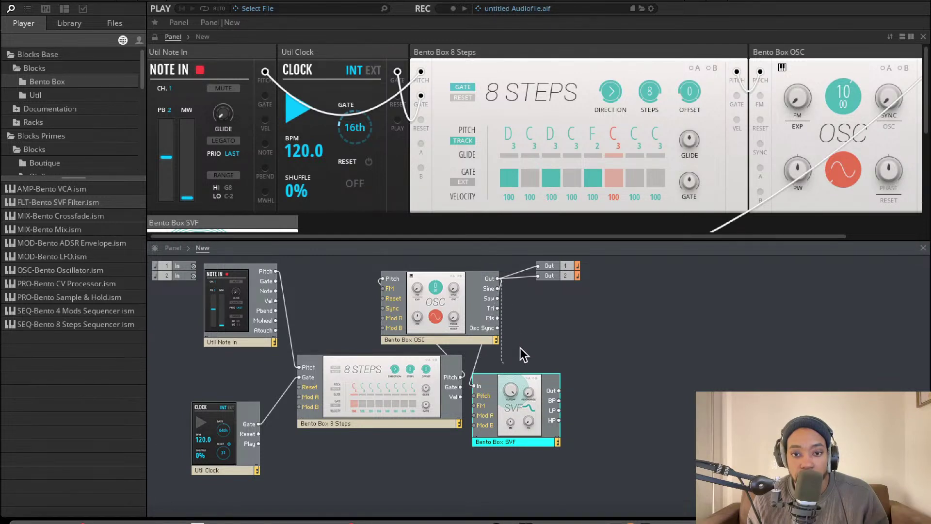
pyautogui.moveTo(555, 396); pyautogui.dragTo(540, 286)
pyautogui.moveTo(560, 391); pyautogui.dragTo(538, 268)
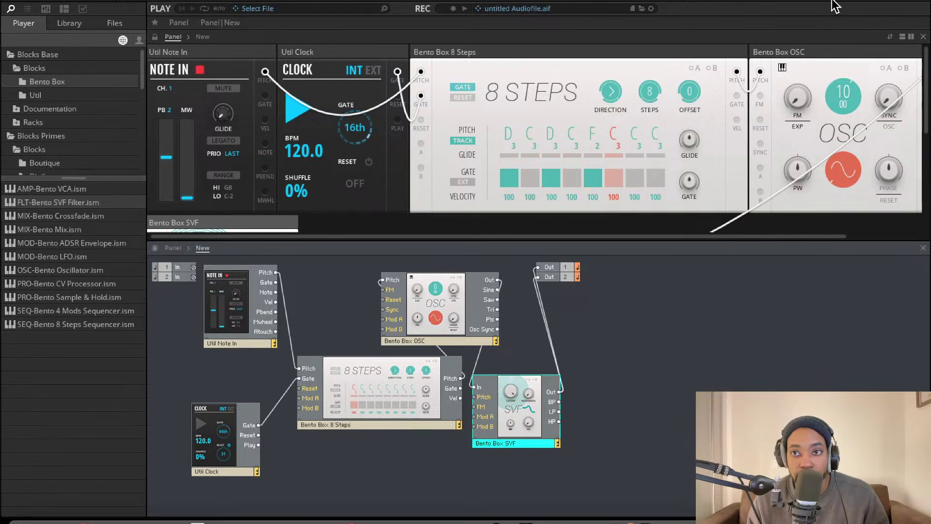
# - Sweep the Bento Box SVF cutoff down to 229 Hz and back up
pyautogui.scroll(-5, 523, 183)
pyautogui.scroll(5, 524, 186)
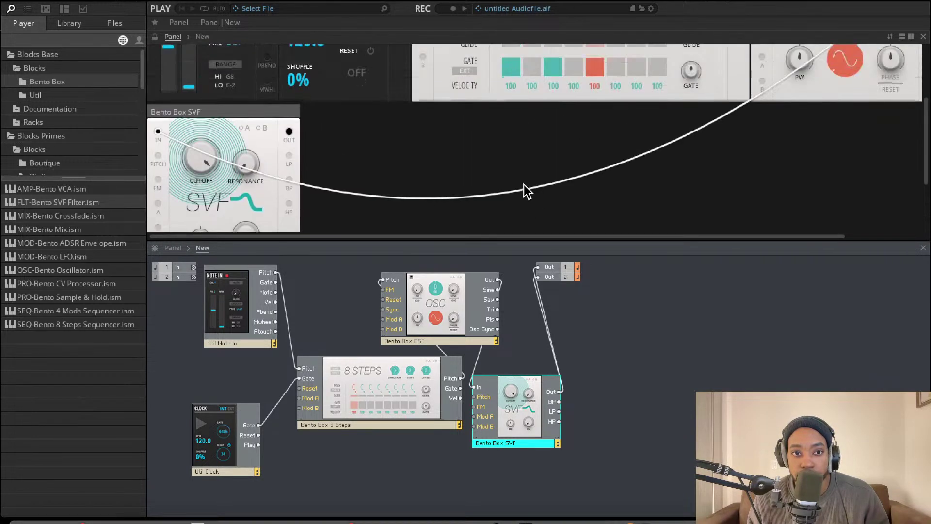
pyautogui.scroll(-1, 218, 104)
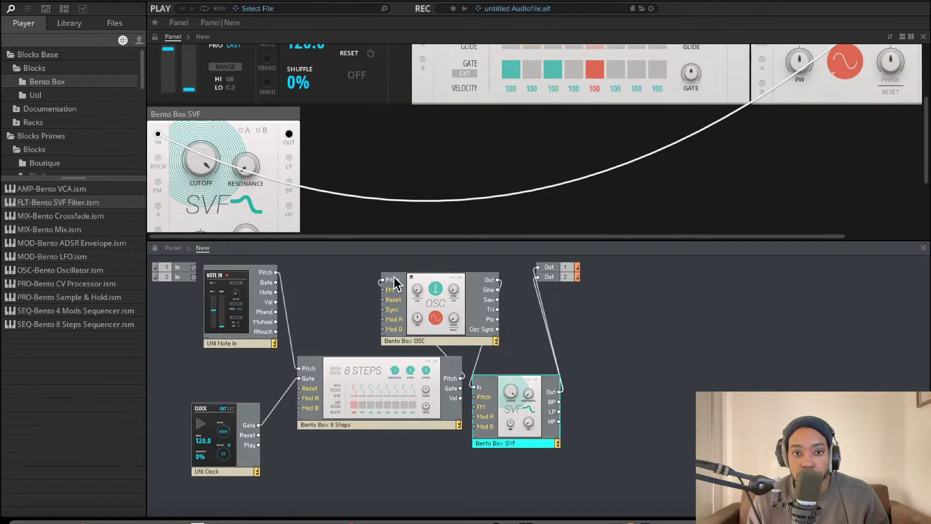
pyautogui.click(197, 165)
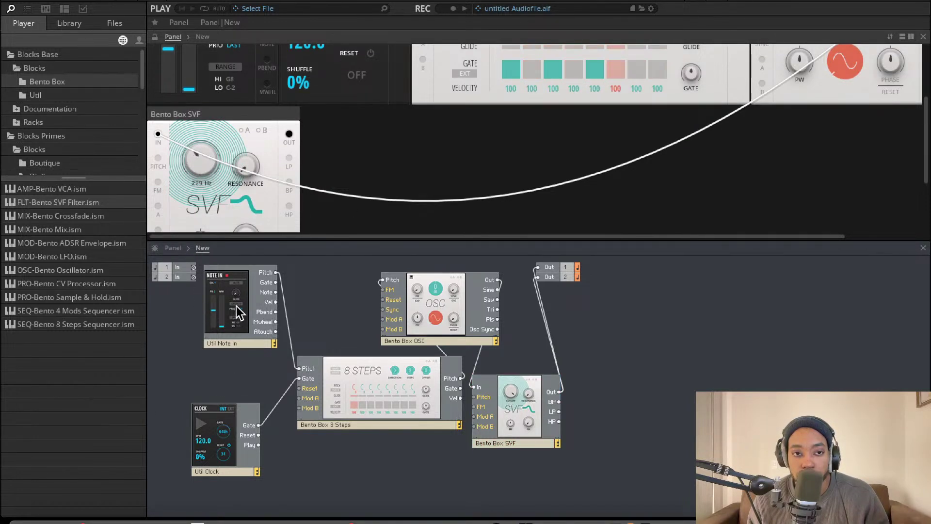
pyautogui.moveTo(252, 210); pyautogui.dragTo(252, 176)
pyautogui.hscroll(1, 213, 194)
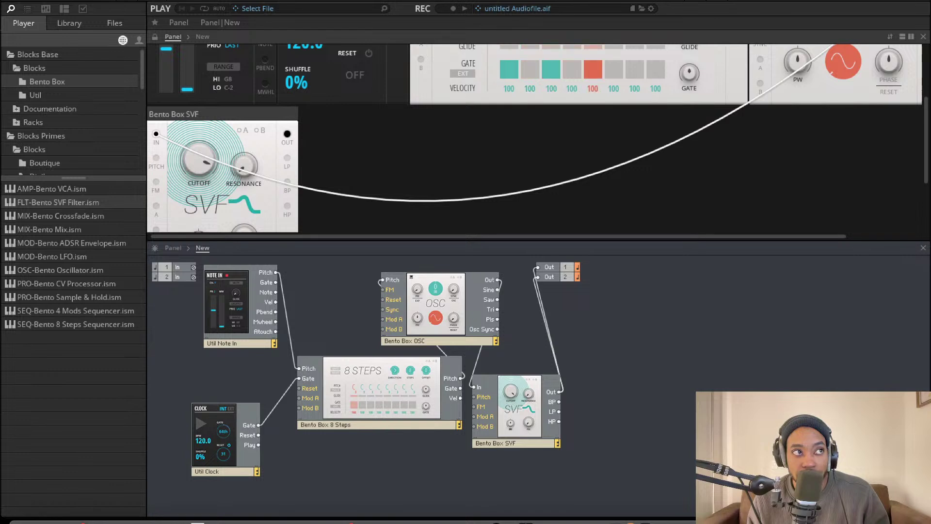
# - Sweep the Bento Box SVF cutoff down to 3.39 Hz and bring it back up to 487 Hz
pyautogui.moveTo(203, 168); pyautogui.dragTo(200, 198)
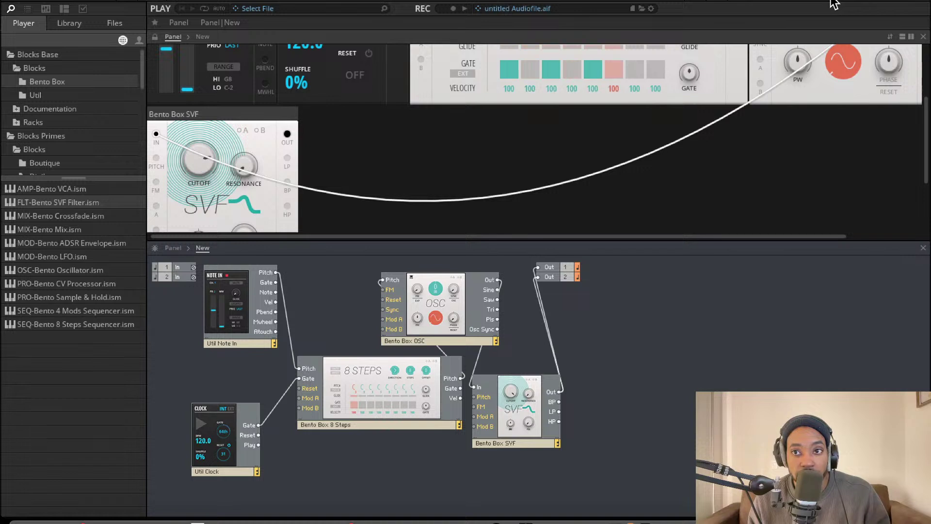
pyautogui.moveTo(205, 149); pyautogui.dragTo(206, 128)
pyautogui.moveTo(193, 162); pyautogui.dragTo(245, 134)
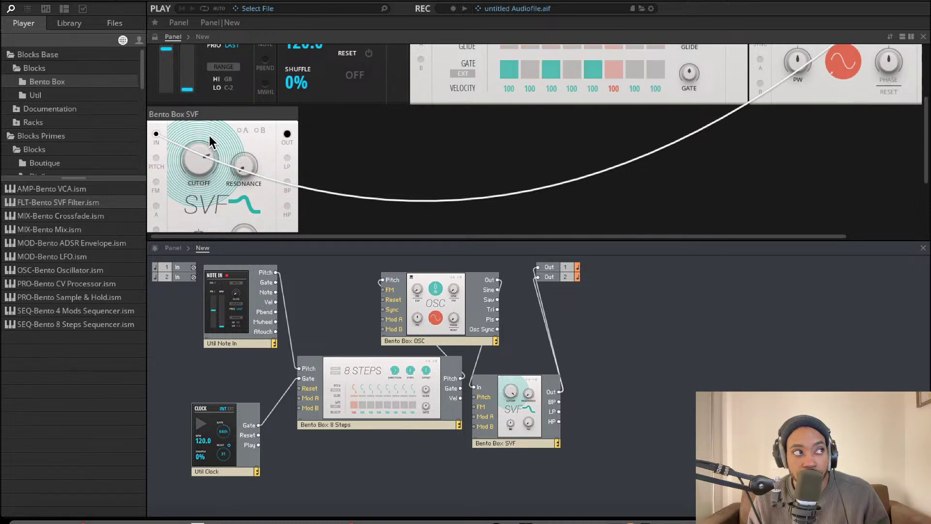
pyautogui.moveTo(191, 179)
pyautogui.mouseDown()
pyautogui.moveTo(186, 202)
pyautogui.moveTo(198, 187)
pyautogui.mouseUp()
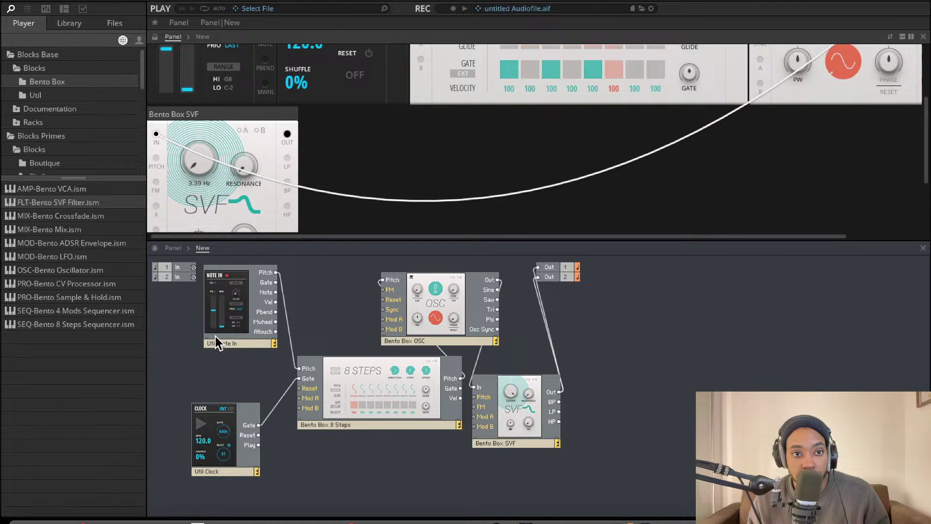
pyautogui.hotkey('ctrl', 'z')
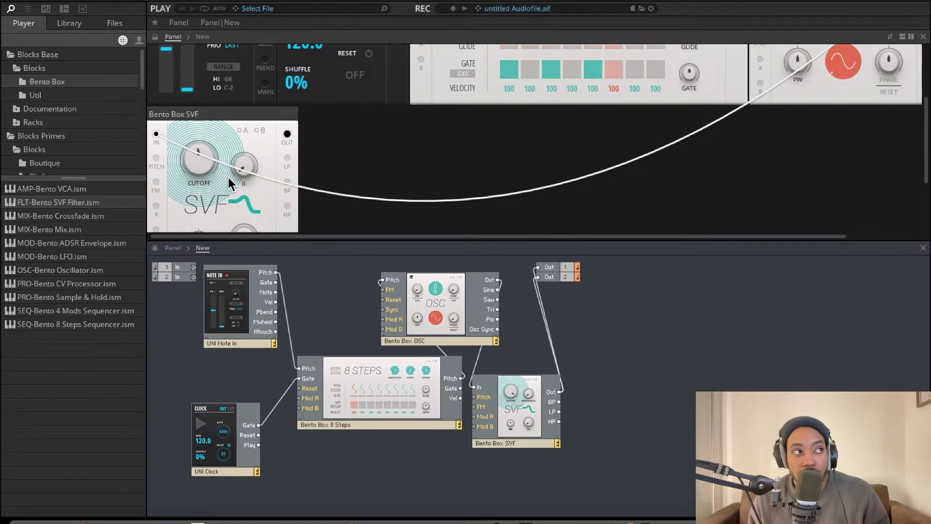
pyautogui.moveTo(251, 184)
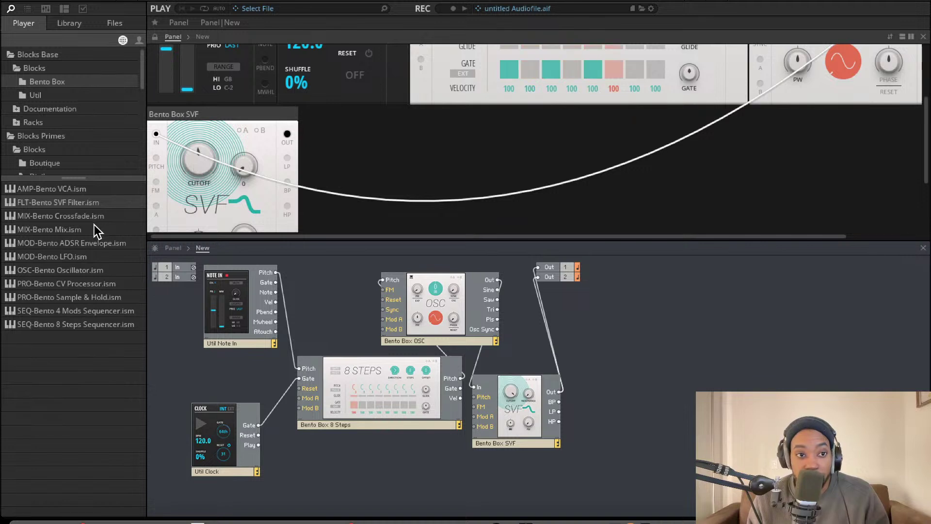
# - Add the Bento VCA beside the filter, feed it from the SVF's Out, and connect the VCA's Out to outputs 1 and 2
pyautogui.moveTo(74, 190); pyautogui.dragTo(592, 404)
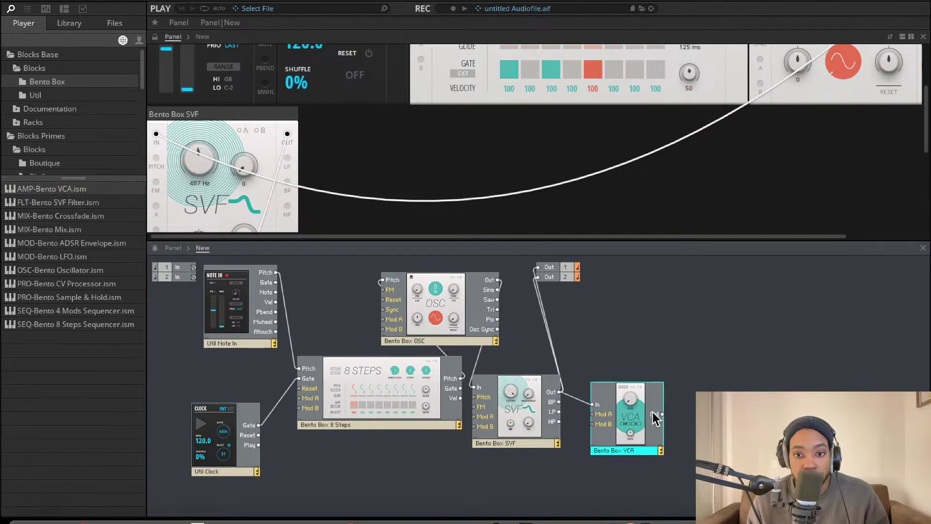
pyautogui.moveTo(662, 414); pyautogui.dragTo(537, 268)
pyautogui.moveTo(663, 413); pyautogui.dragTo(538, 277)
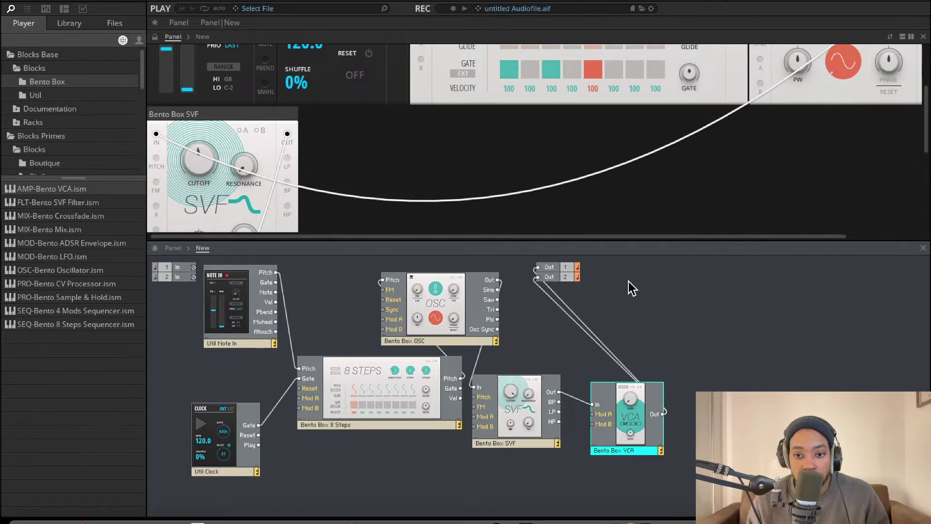
# - Raise the Bento Box VCA level to 33.5
pyautogui.scroll(-3, 351, 113)
pyautogui.scroll(-2, 295, 114)
pyautogui.scroll(1, 226, 109)
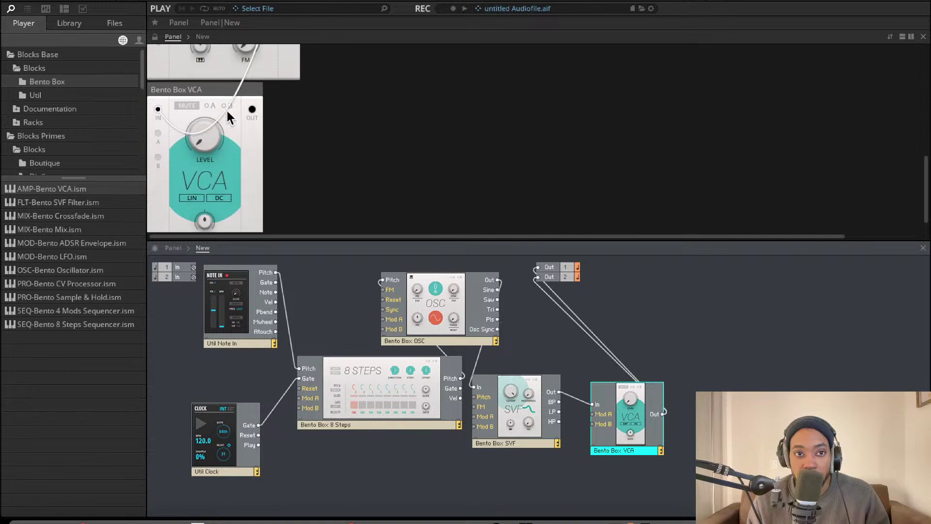
pyautogui.moveTo(205, 139); pyautogui.dragTo(204, 125)
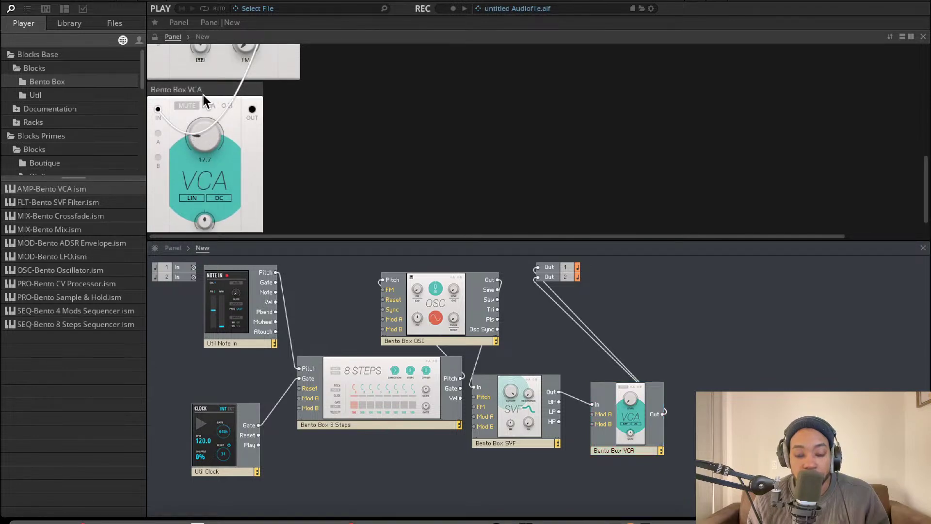
pyautogui.scroll(3, 313, 106)
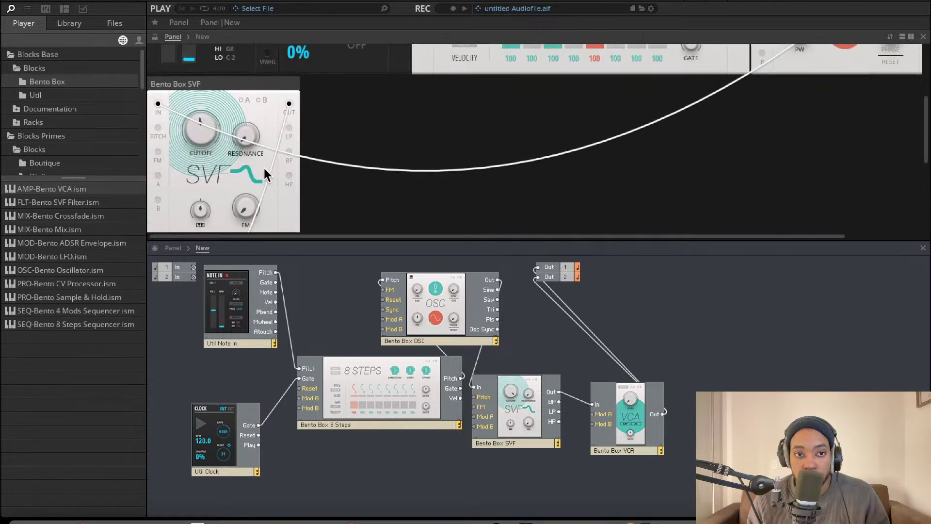
pyautogui.scroll(3, 291, 166)
pyautogui.scroll(-2, 319, 167)
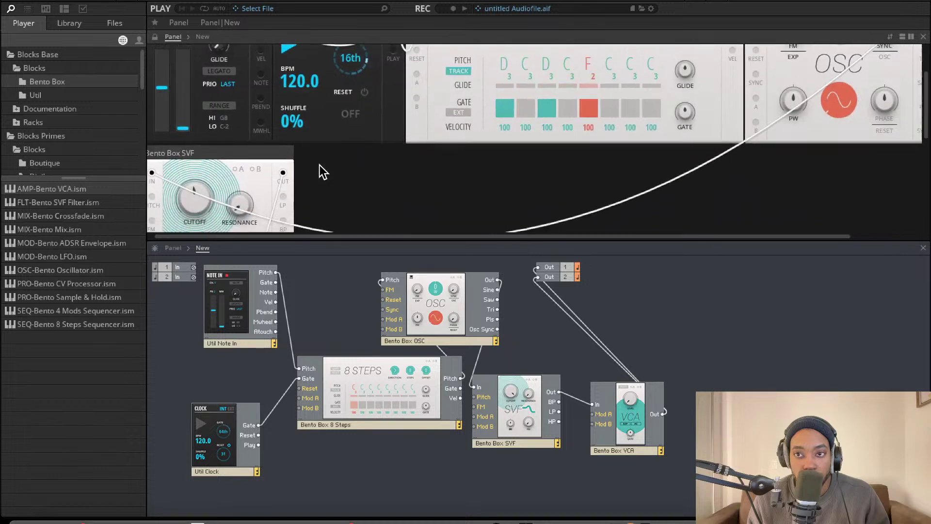
pyautogui.scroll(-4, 319, 167)
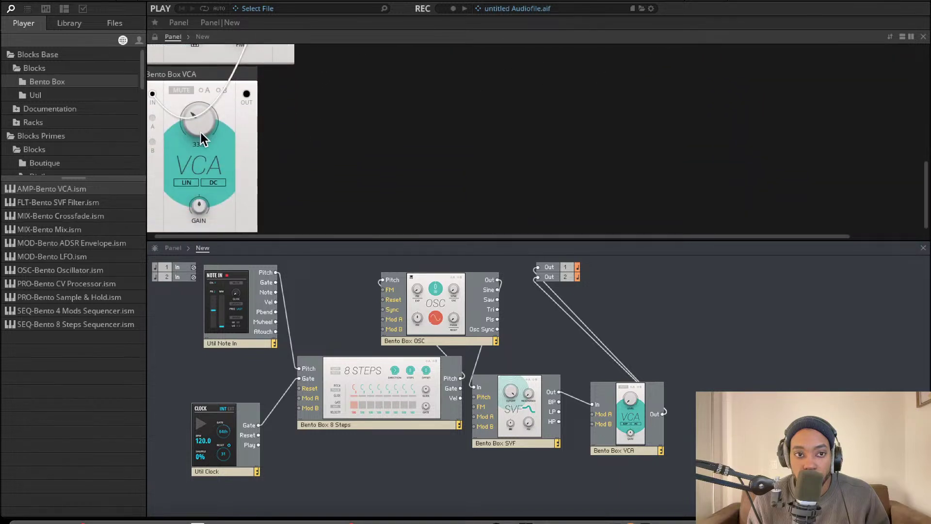
pyautogui.moveTo(202, 124)
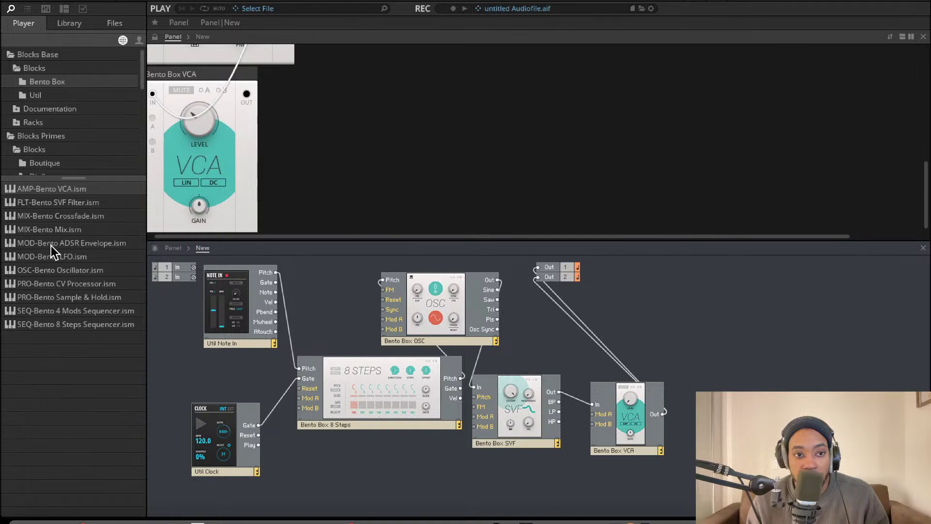
# - Add the Bento ADSR Envelope below the VCA, gated by Note In's Gate, and patch its Out to the VCA's In
pyautogui.moveTo(103, 243); pyautogui.dragTo(276, 290)
pyautogui.scroll(-3, 501, 409)
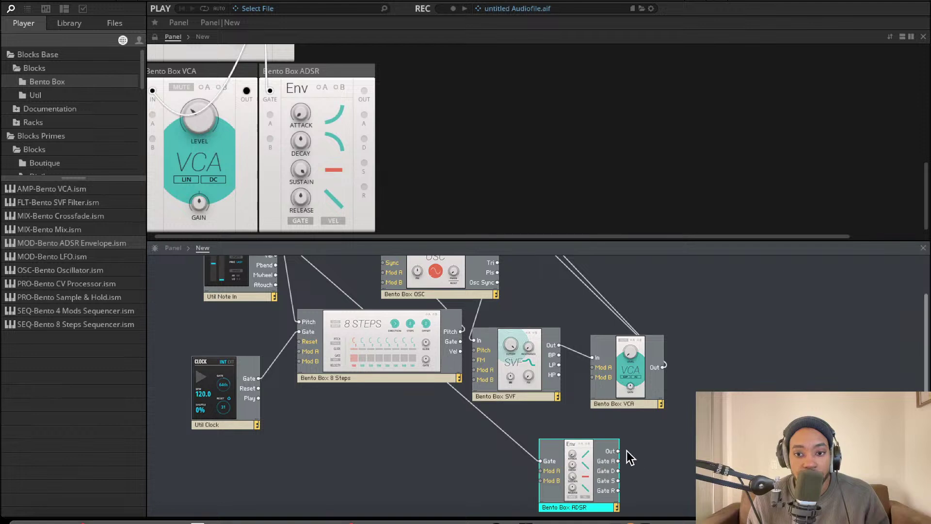
pyautogui.moveTo(619, 451); pyautogui.dragTo(592, 357)
pyautogui.scroll(1, 497, 309)
pyautogui.scroll(-1, 555, 446)
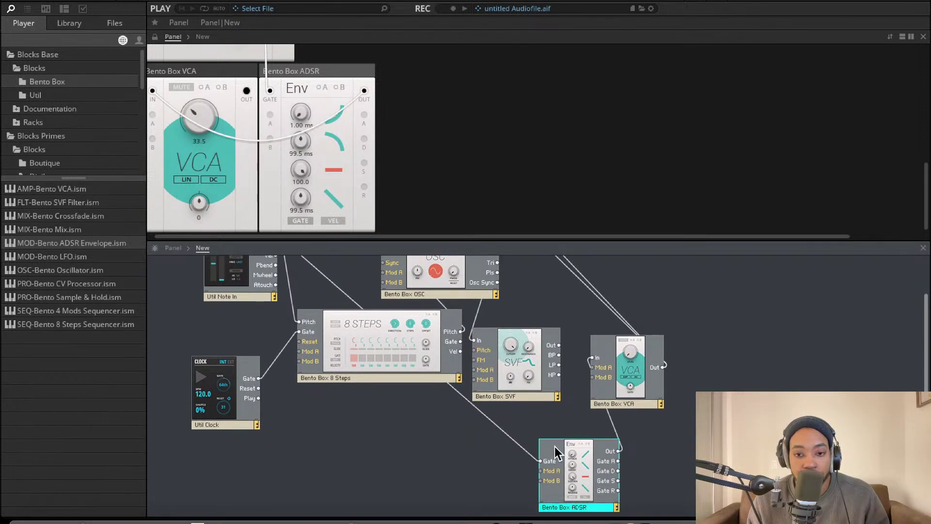
# - Lower the Bento Box VCA level to 1.8
pyautogui.scroll(3, 336, 209)
pyautogui.scroll(-1, 239, 174)
pyautogui.click(194, 180)
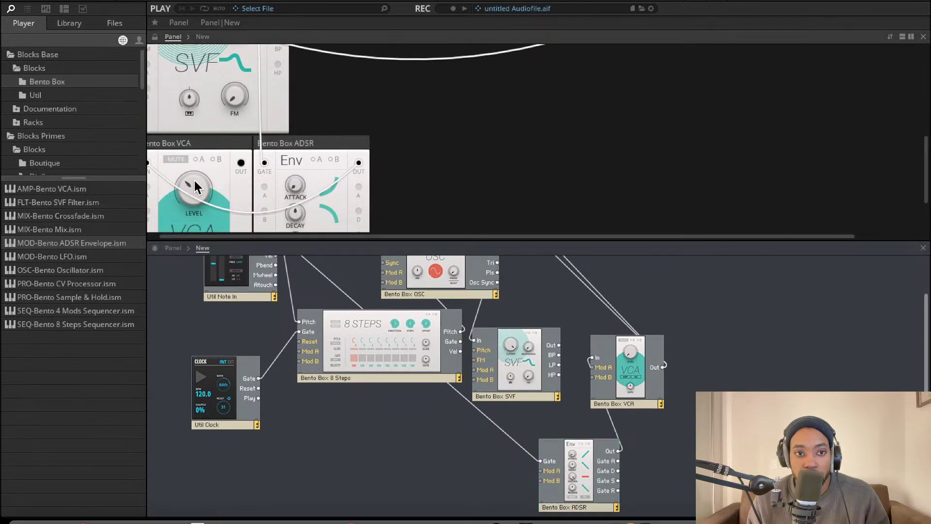
pyautogui.moveTo(214, 210); pyautogui.dragTo(213, 218)
# - Reconnect the SVF's Out to the VCA's In, and route the ADSR's Out through Mod A to modulate the VCA level
pyautogui.moveTo(619, 451); pyautogui.dragTo(559, 345)
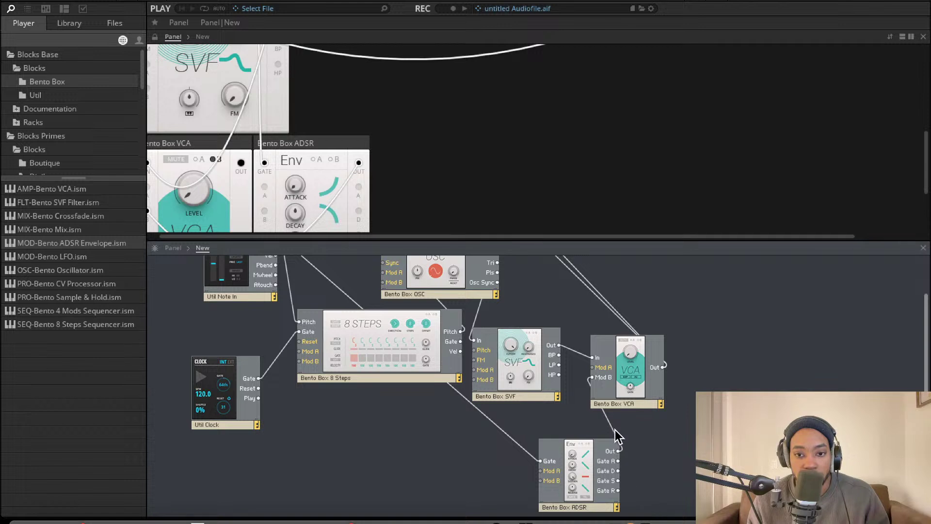
pyautogui.moveTo(615, 430); pyautogui.dragTo(592, 368)
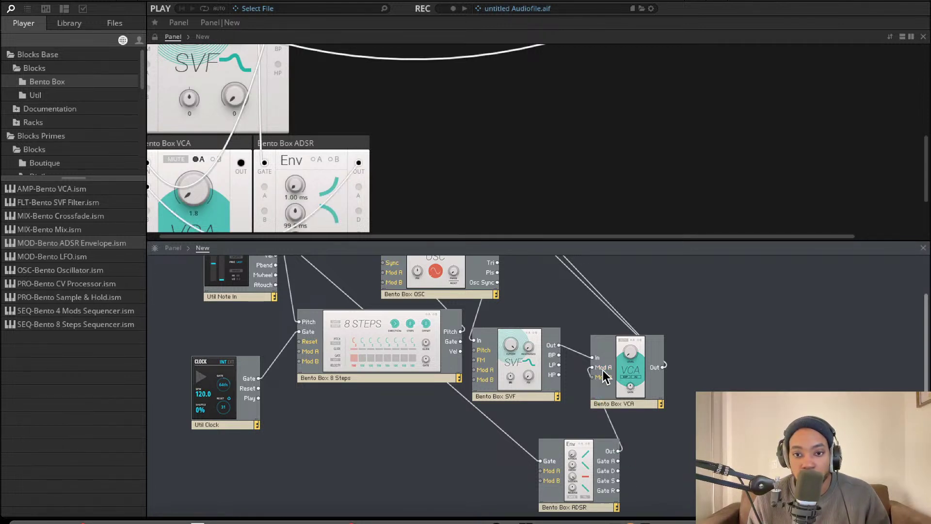
pyautogui.click(201, 160)
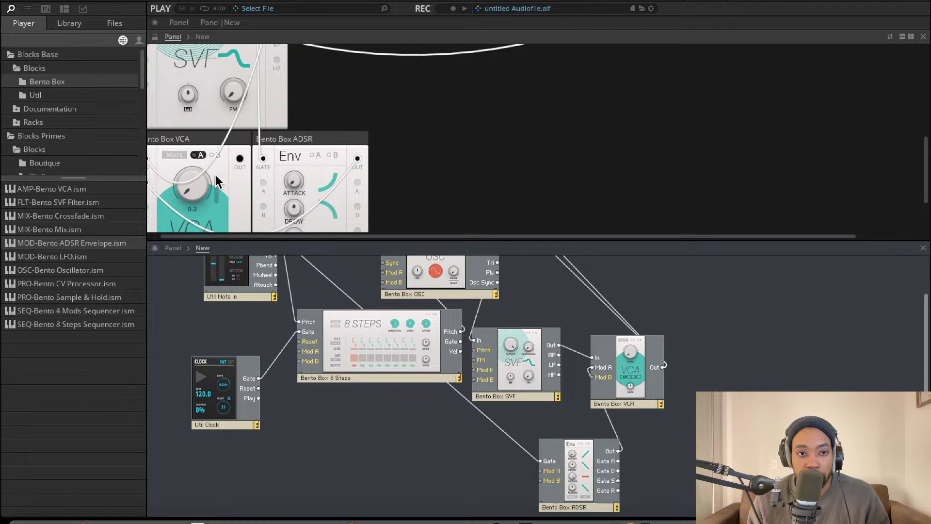
pyautogui.scroll(-1, 216, 141)
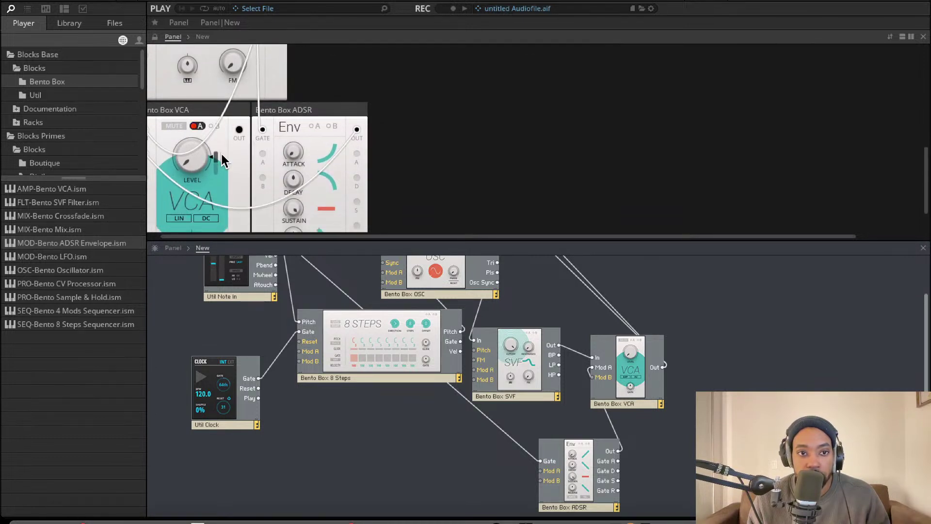
# - Place the VCA after the ADSR in the panel view and try different ADSR attack settings
pyautogui.moveTo(202, 115); pyautogui.dragTo(387, 110)
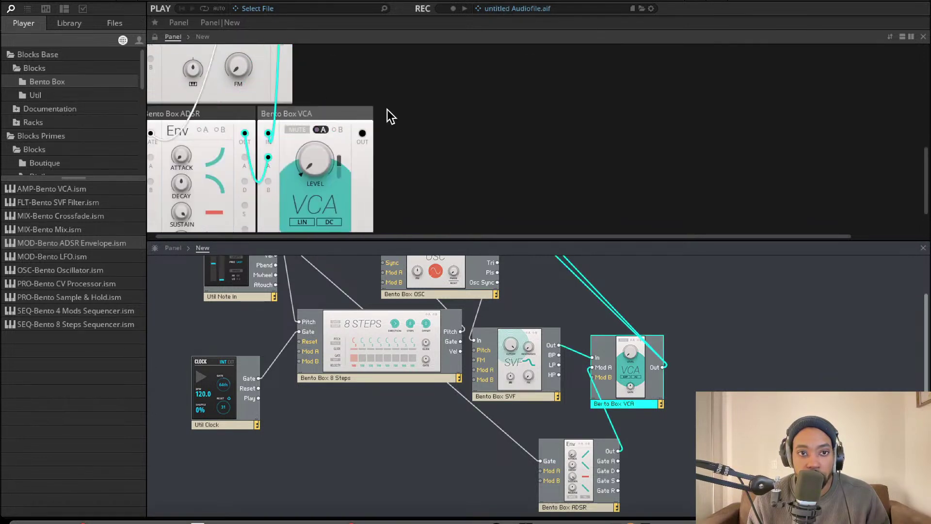
pyautogui.click(187, 153)
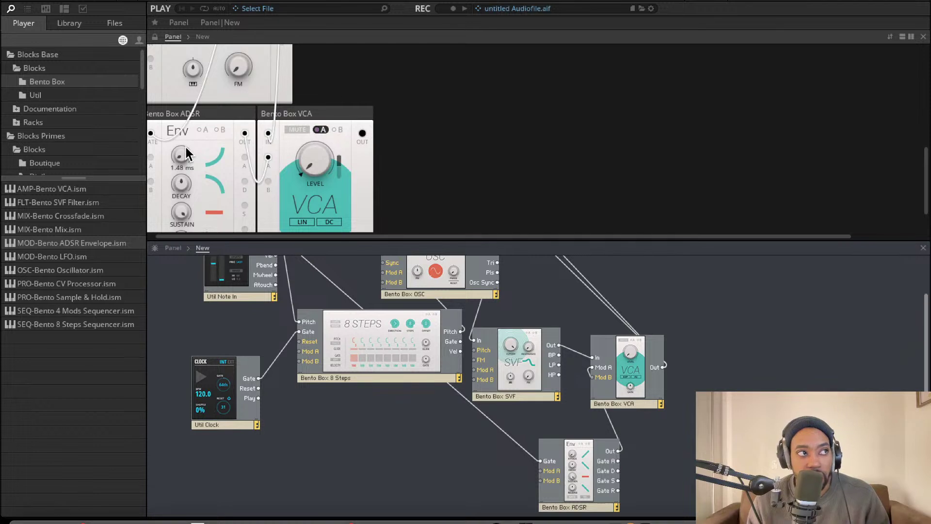
pyautogui.moveTo(187, 153); pyautogui.dragTo(177, 221)
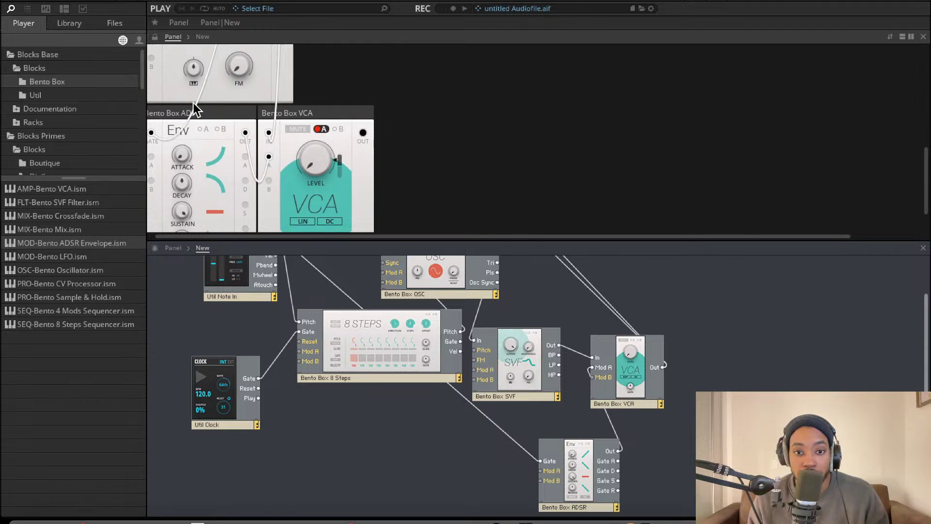
# - Add the Bento LFO below the 8 Steps sequencer and connect its Out to the SVF filter's Mod A
pyautogui.scroll(2, 463, 370)
pyautogui.scroll(-2, 315, 304)
pyautogui.scroll(2, 343, 306)
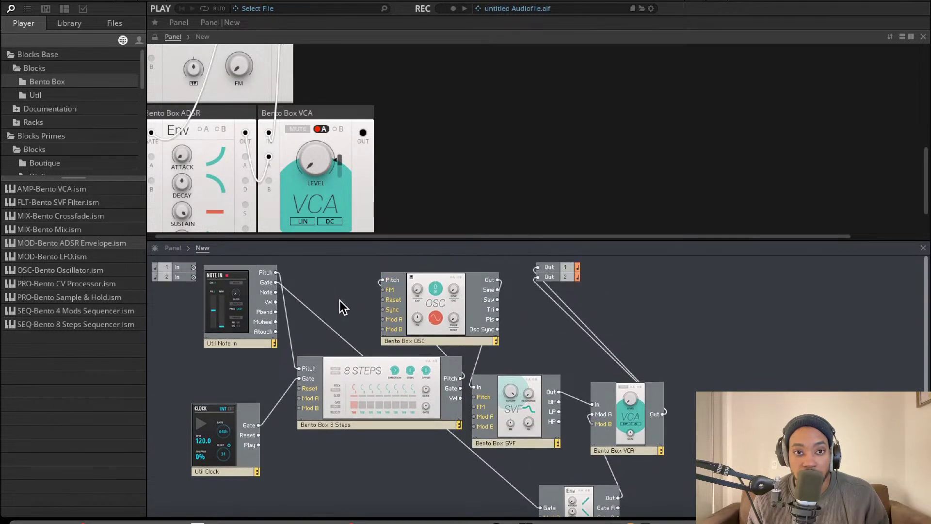
pyautogui.scroll(1, 369, 170)
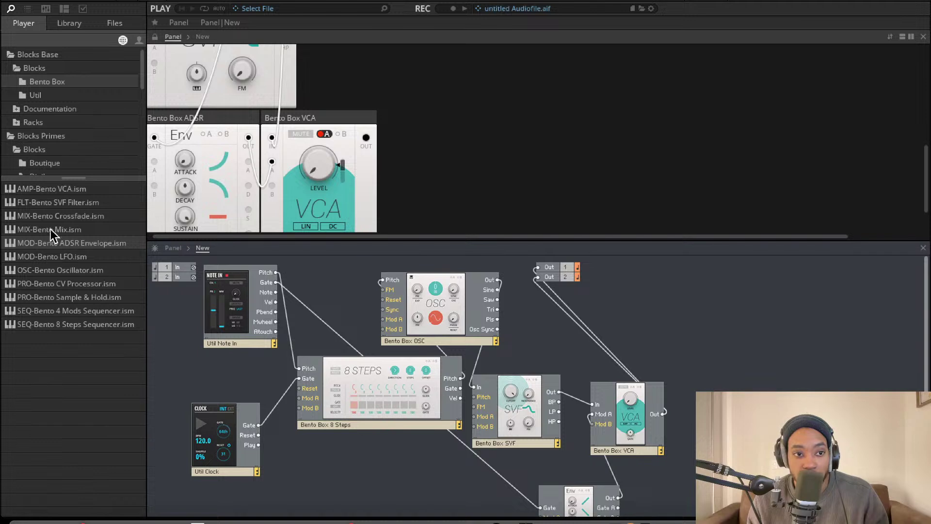
pyautogui.click(57, 83)
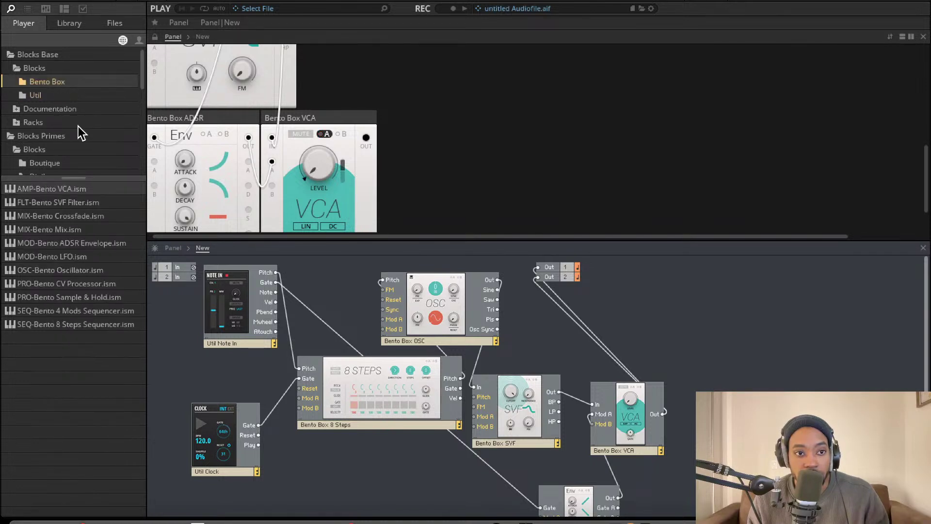
pyautogui.moveTo(71, 258); pyautogui.dragTo(312, 418)
pyautogui.scroll(-1, 295, 339)
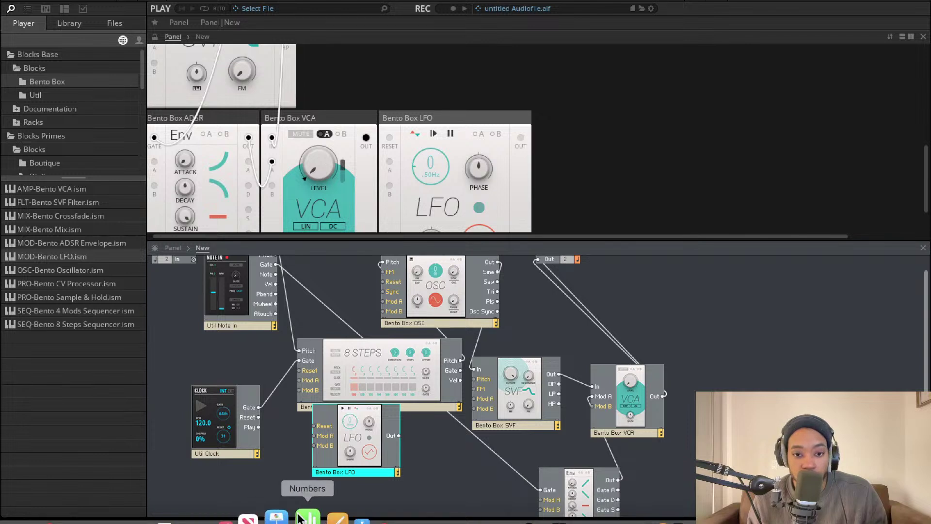
pyautogui.moveTo(364, 436); pyautogui.dragTo(474, 398)
# - Set the Bento Box LFO rate to 2.12 Hz
pyautogui.scroll(-3, 304, 210)
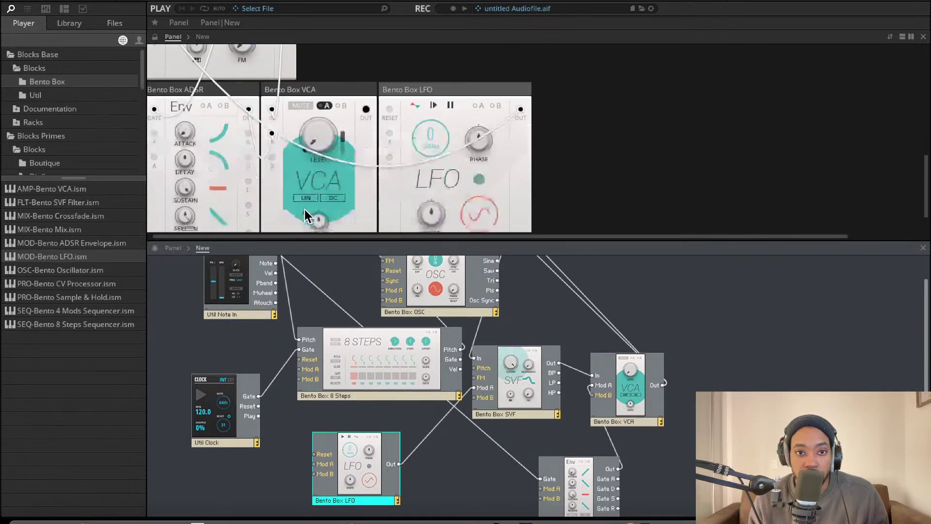
pyautogui.moveTo(432, 122); pyautogui.dragTo(434, 101)
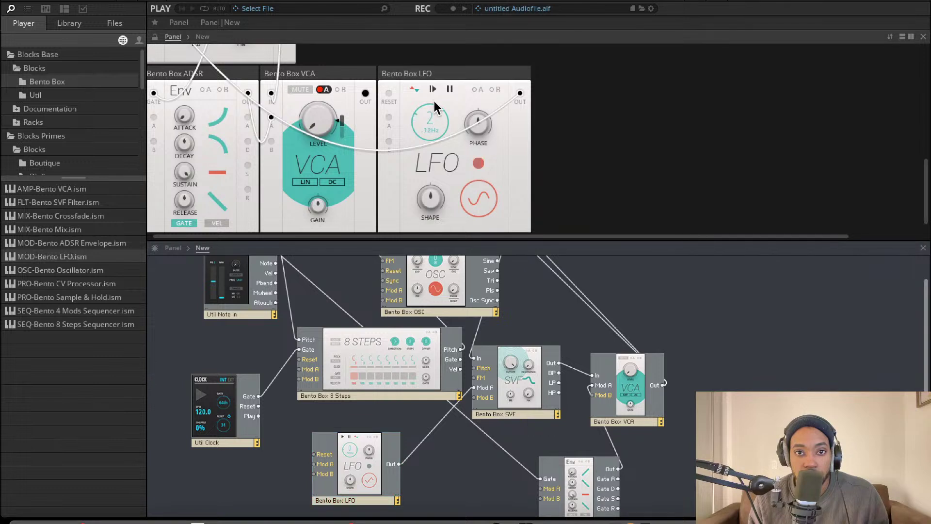
# - Apply modulation A to the Bento Box SVF cutoff and raise the cutoff
pyautogui.scroll(10, 398, 124)
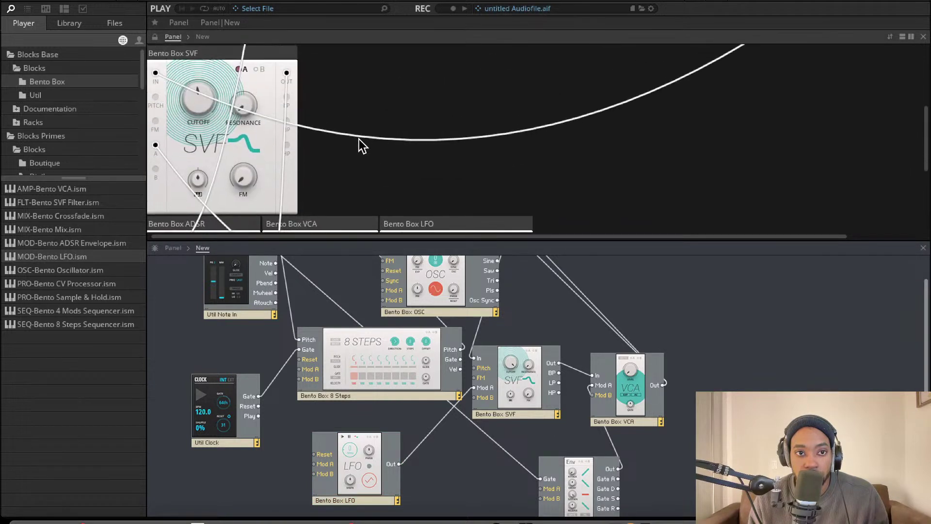
pyautogui.click(243, 69)
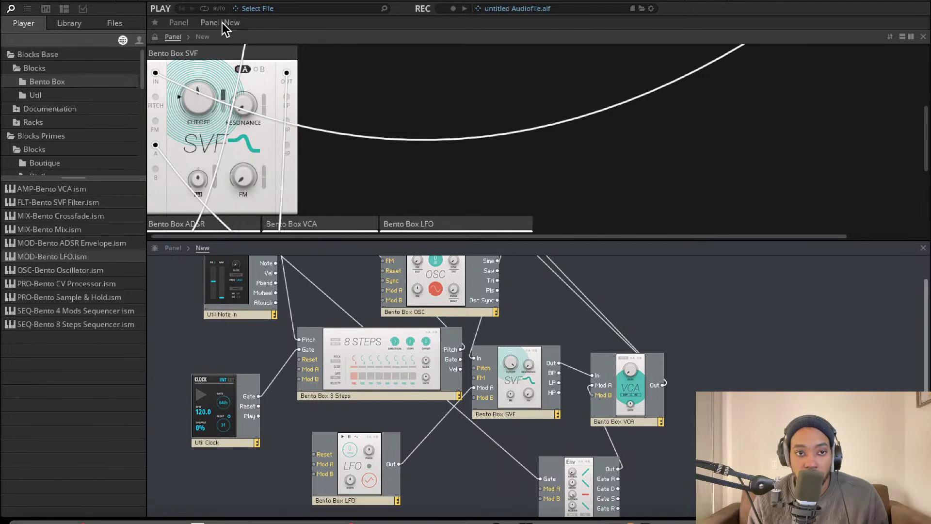
pyautogui.moveTo(202, 67)
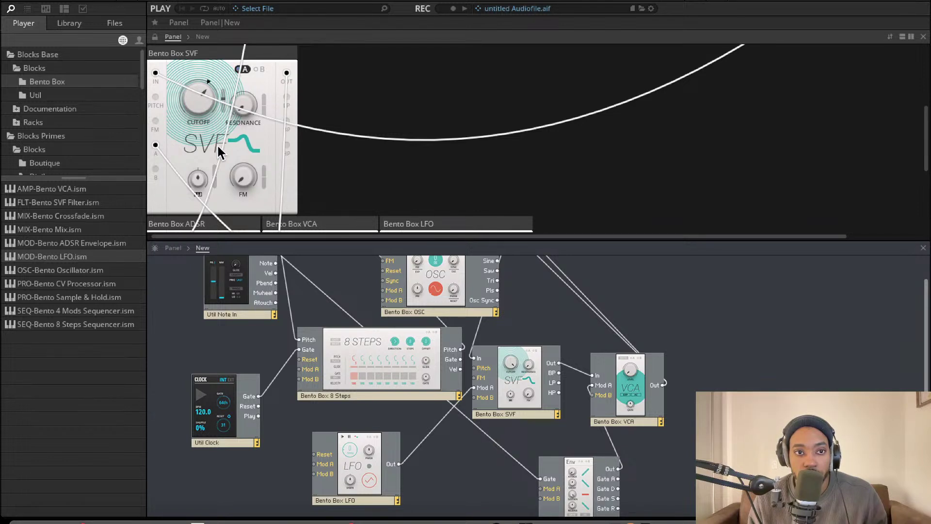
pyautogui.moveTo(213, 119)
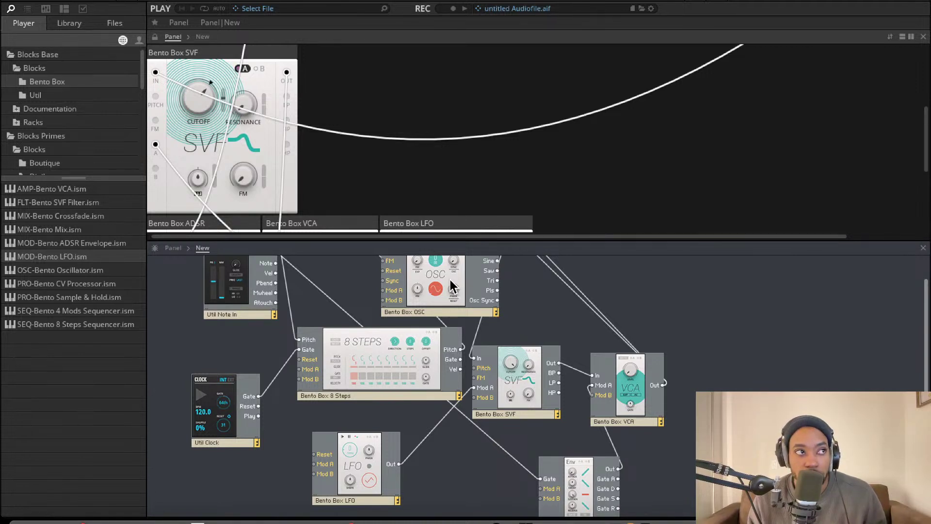
pyautogui.moveTo(417, 254)
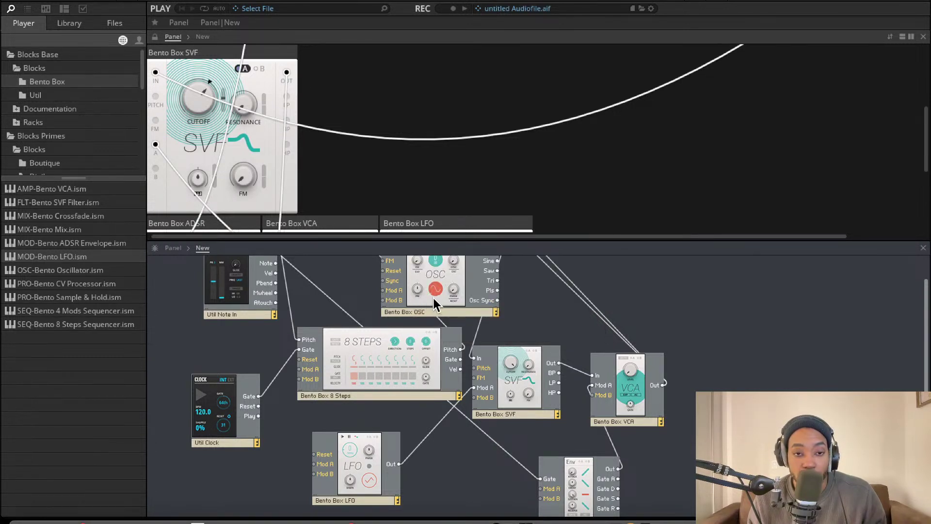
pyautogui.moveTo(205, 106); pyautogui.dragTo(207, 98)
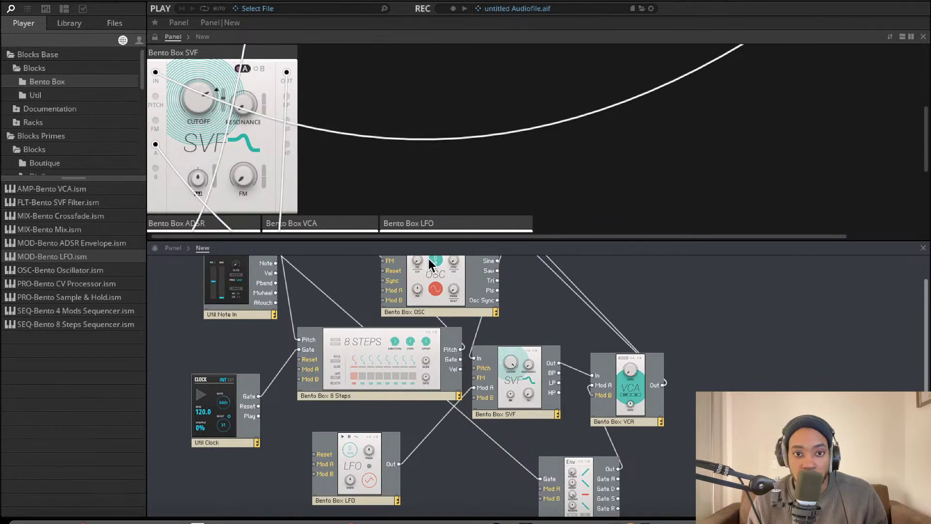
# - Save the ensemble in the Racks folder under the name reactivebuildbassLS.ens
pyautogui.click(92, 0)
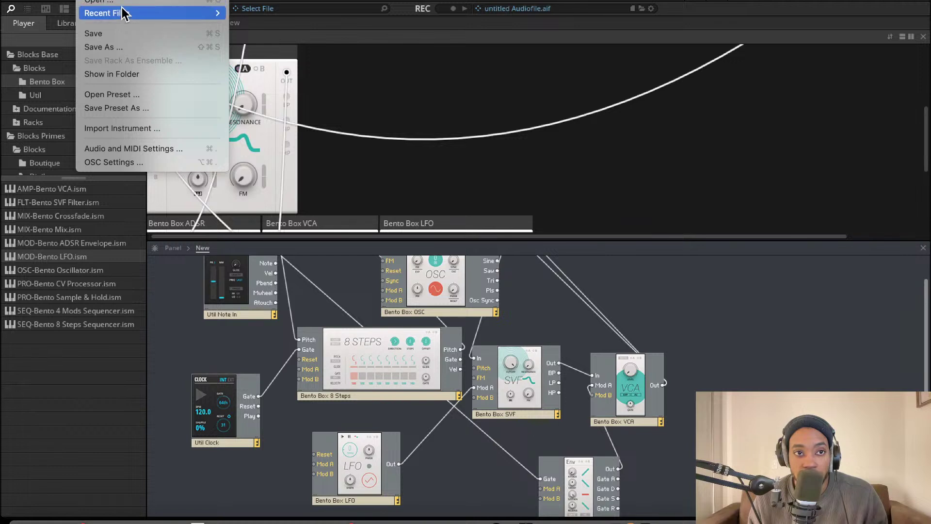
pyautogui.click(128, 45)
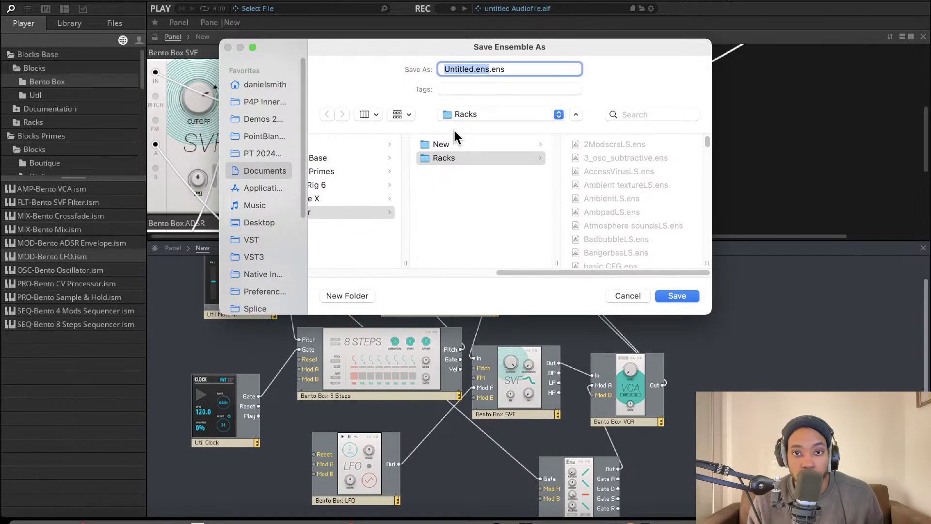
pyautogui.write('Ba')
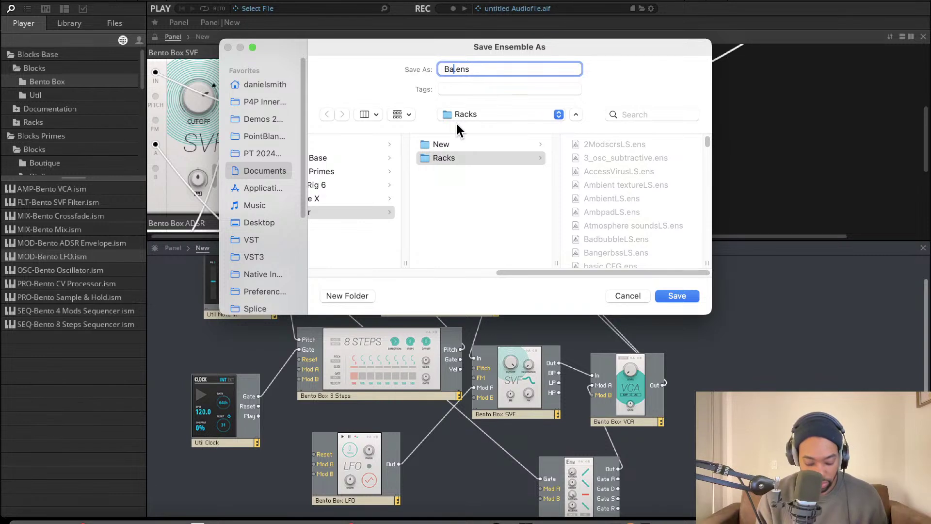
pyautogui.write('ssgrooveLS')
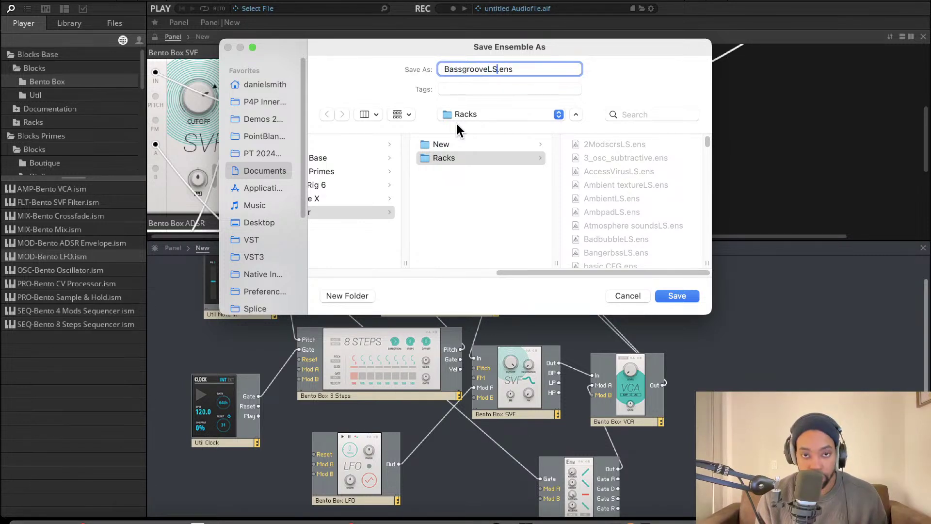
pyautogui.click(669, 294)
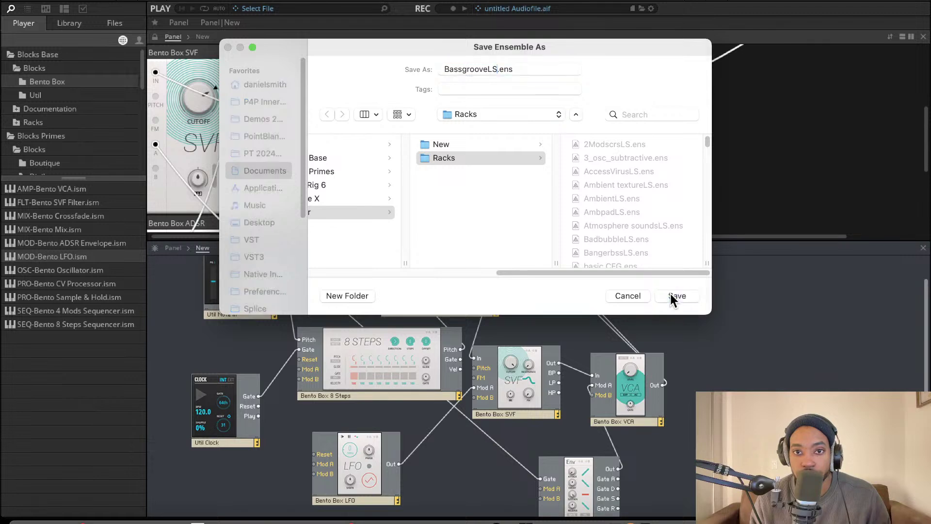
pyautogui.click(428, 239)
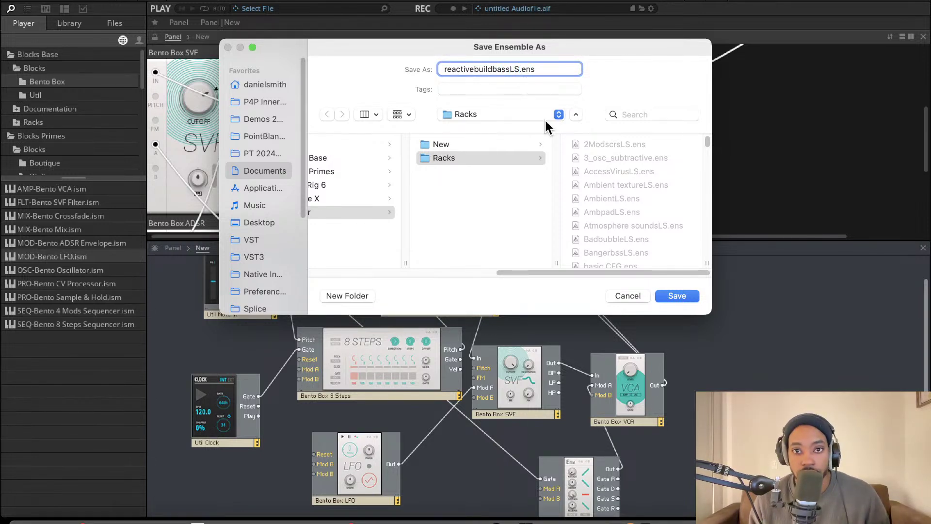
pyautogui.click(673, 298)
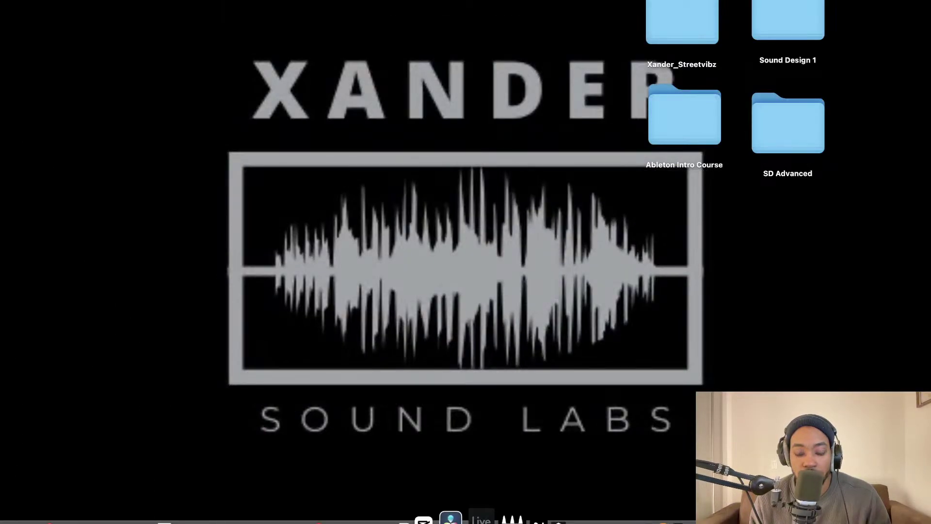
# - Switch to Ableton Live and bring up the open collective trips set, keeping it open
pyautogui.rightClick(481, 519)
pyautogui.click(493, 451)
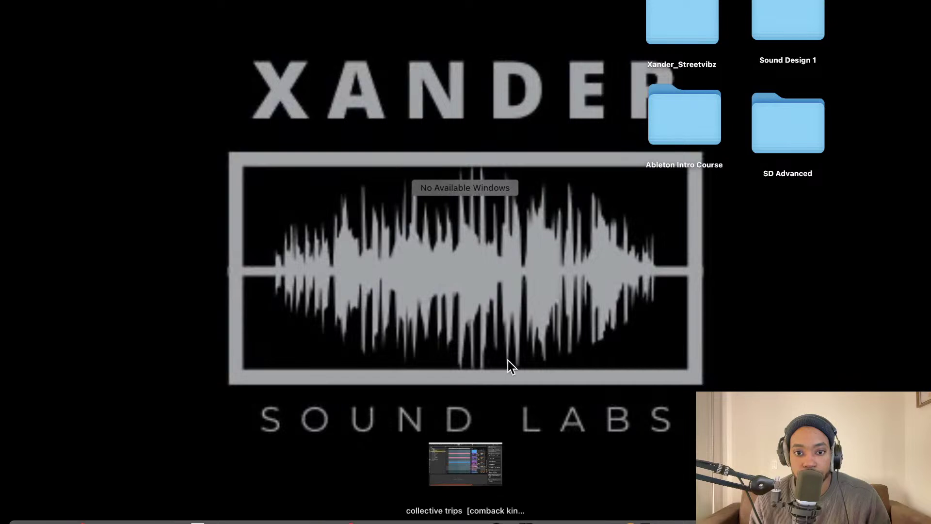
pyautogui.click(477, 454)
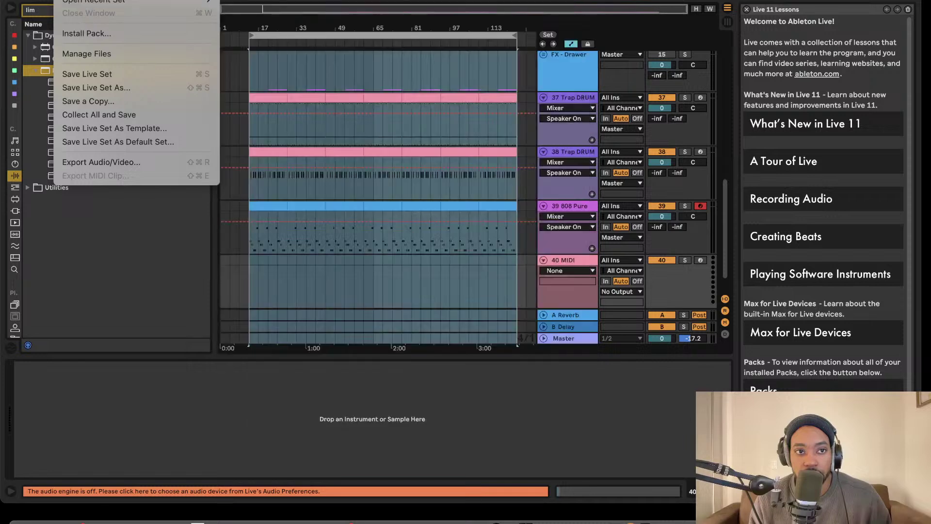
pyautogui.press('super+q')
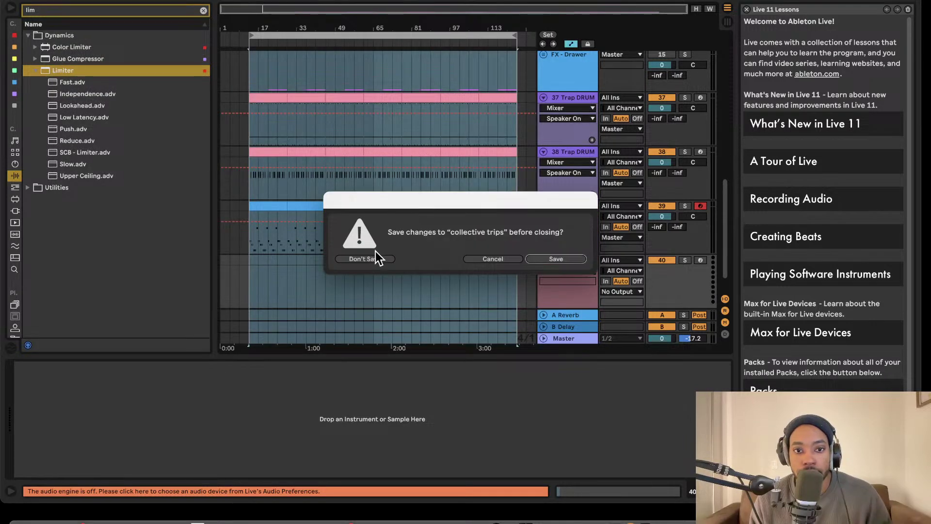
pyautogui.click(492, 258)
# - Set Live's audio output device to Screen Record w/comp (0 In, 2 Out) and close the preferences
pyautogui.click(418, 140)
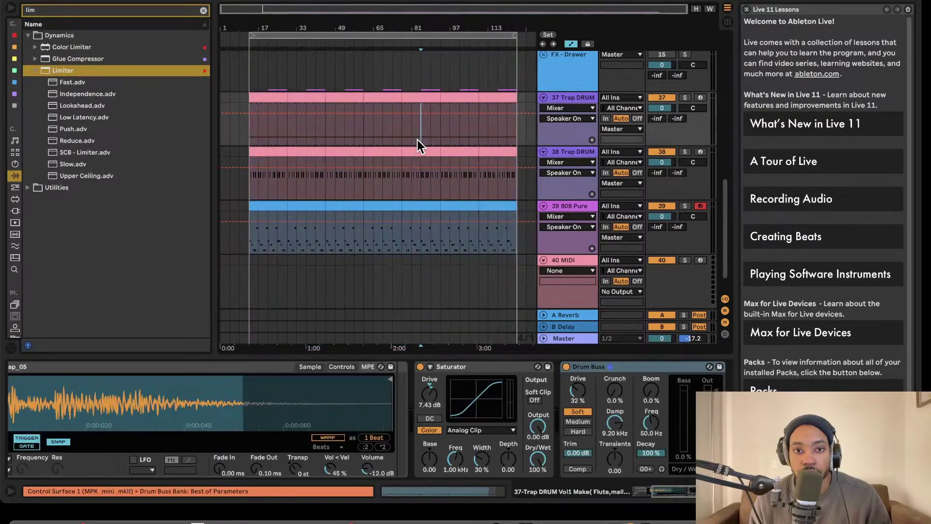
pyautogui.click(250, 65)
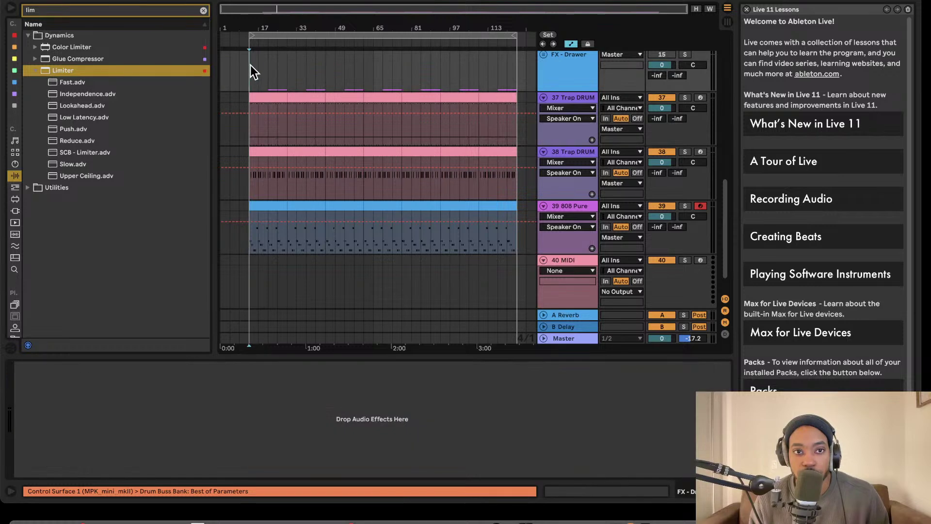
pyautogui.press('super+comma')
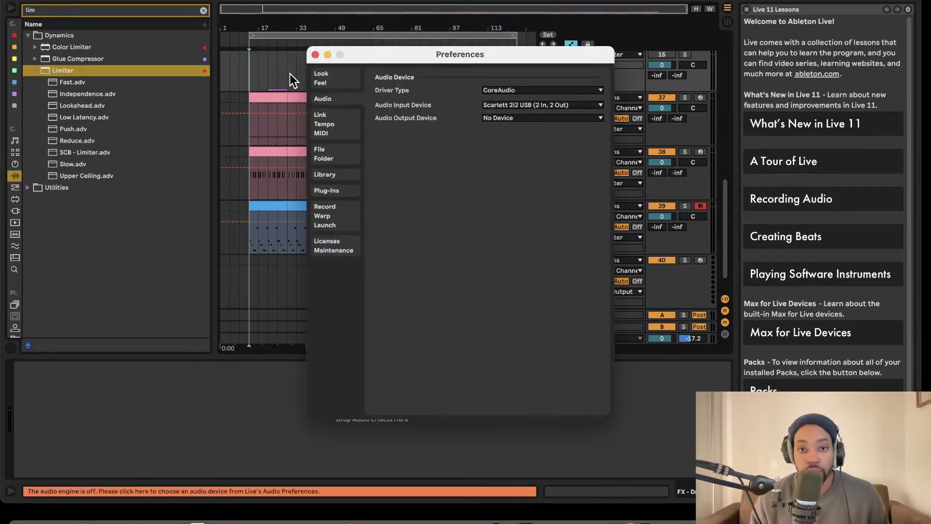
pyautogui.click(494, 119)
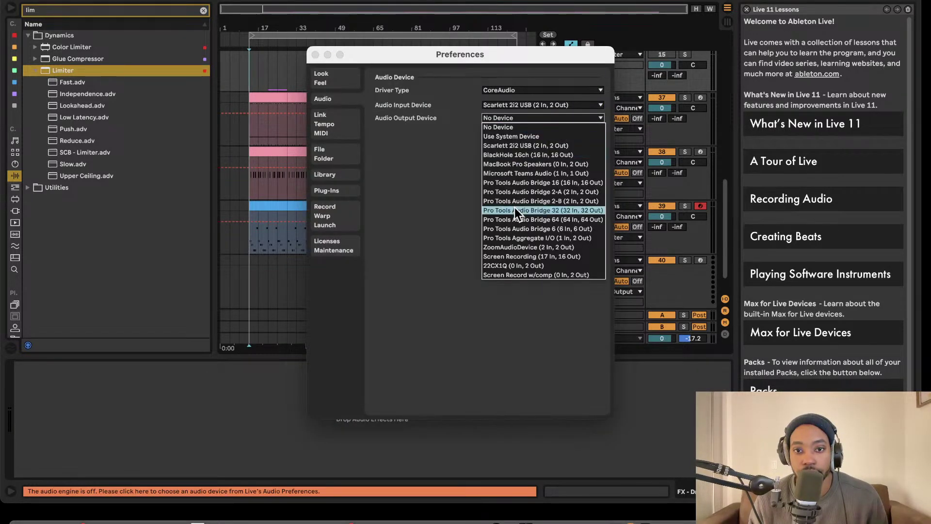
pyautogui.click(524, 275)
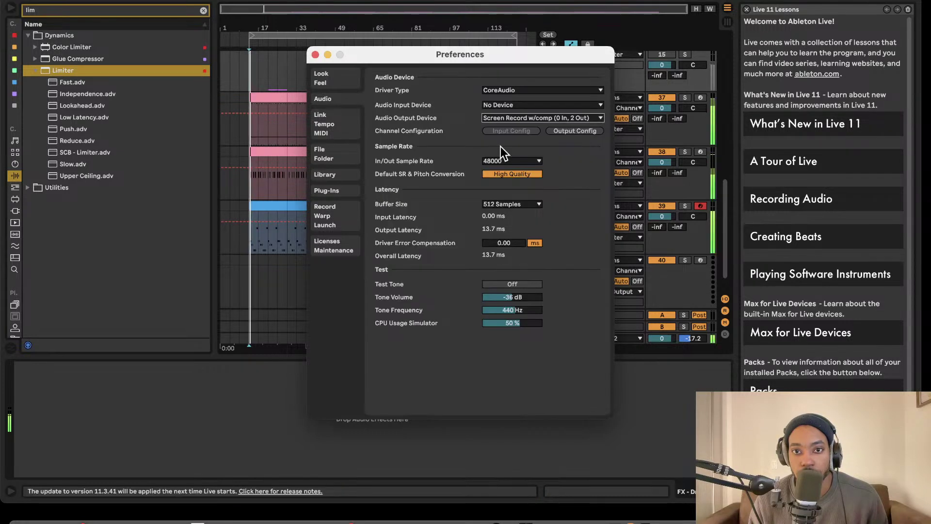
pyautogui.press('Escape')
pyautogui.doubleClick(377, 1)
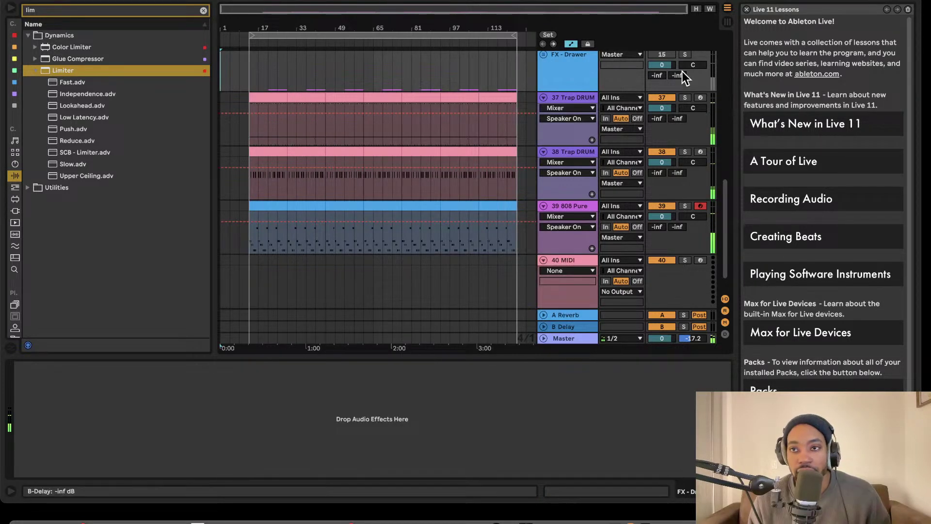
# - Lower the gain of the Limiter on the Master track to about -2.1 dB
pyautogui.press('Tab')
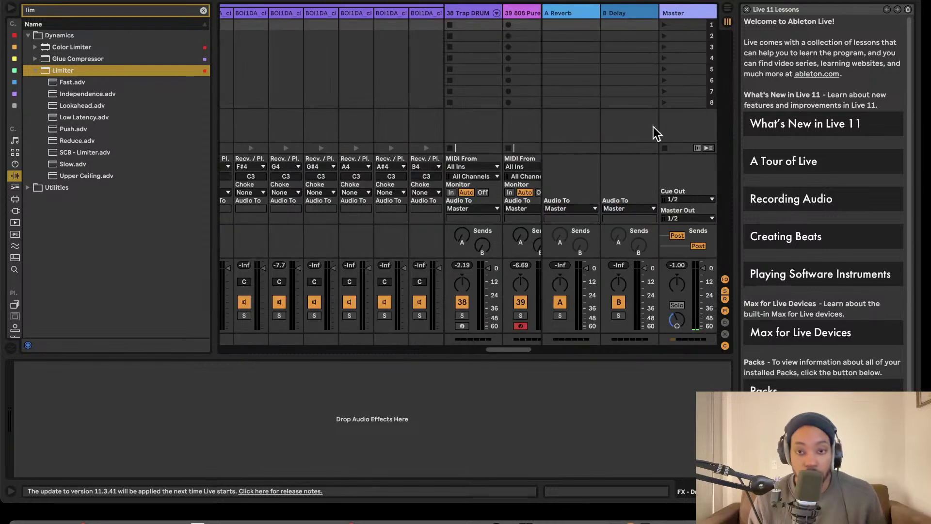
pyautogui.press('Tab')
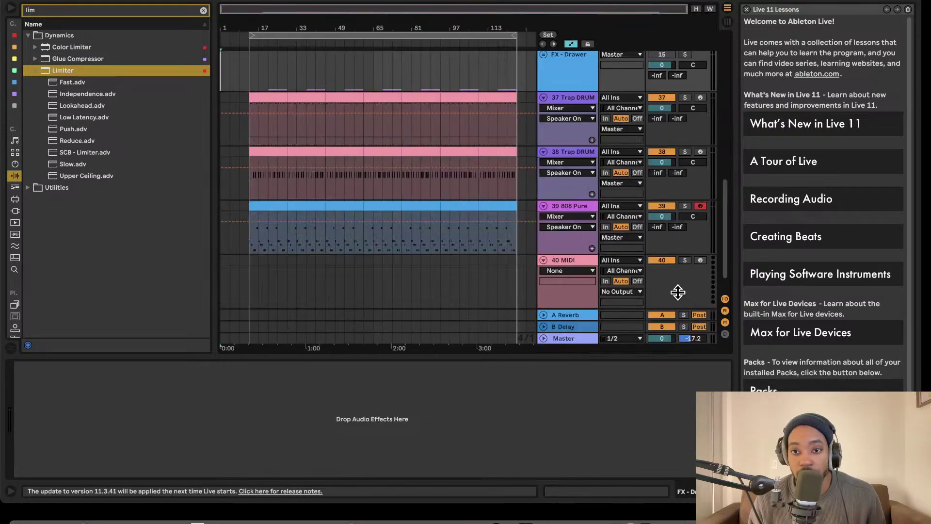
pyautogui.click(557, 338)
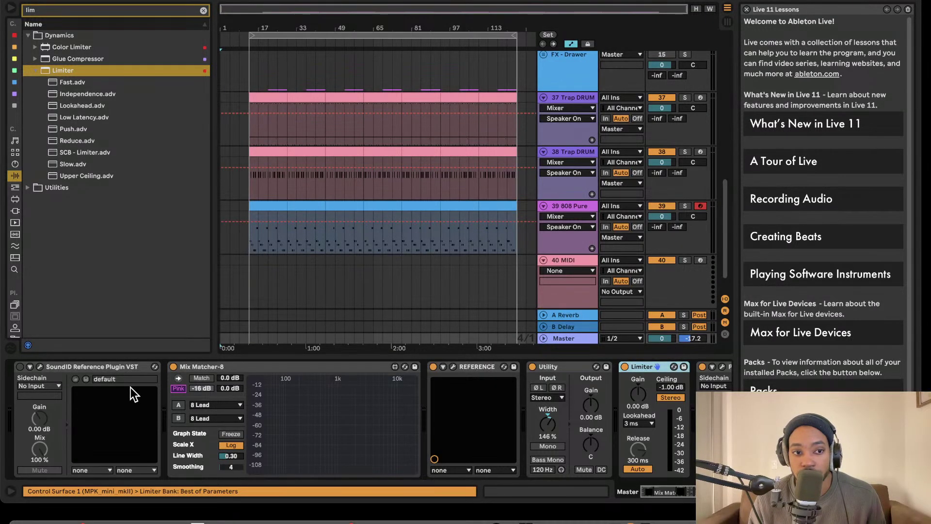
pyautogui.hscroll(5, 502, 386)
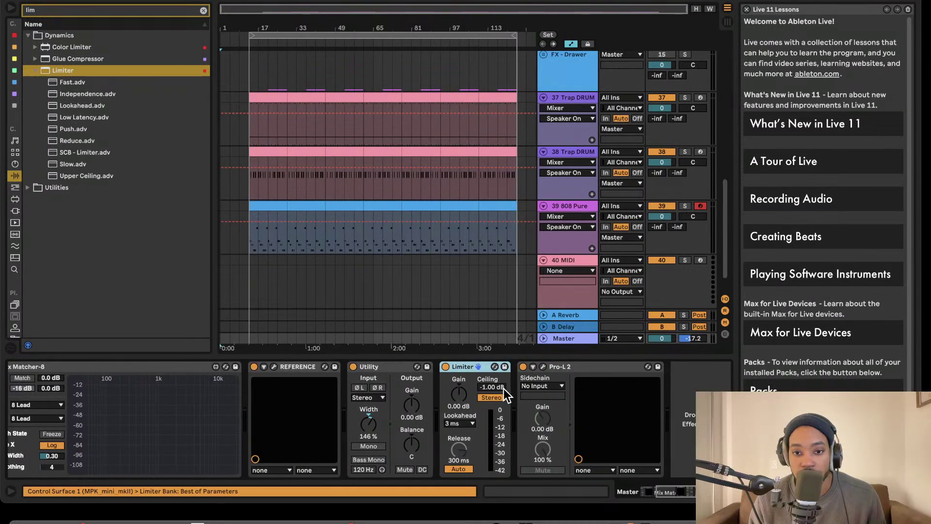
pyautogui.click(545, 366)
pyautogui.click(545, 366)
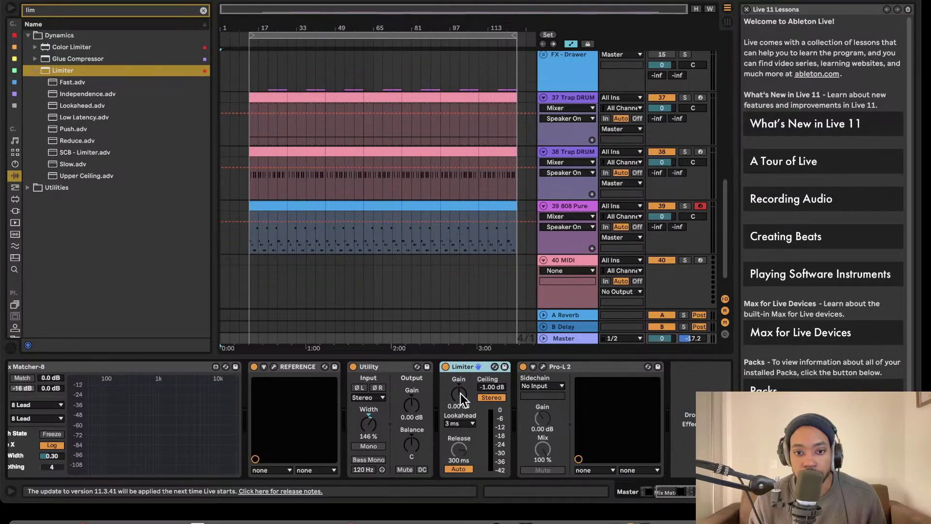
pyautogui.moveTo(460, 394); pyautogui.dragTo(461, 401)
pyautogui.press('space')
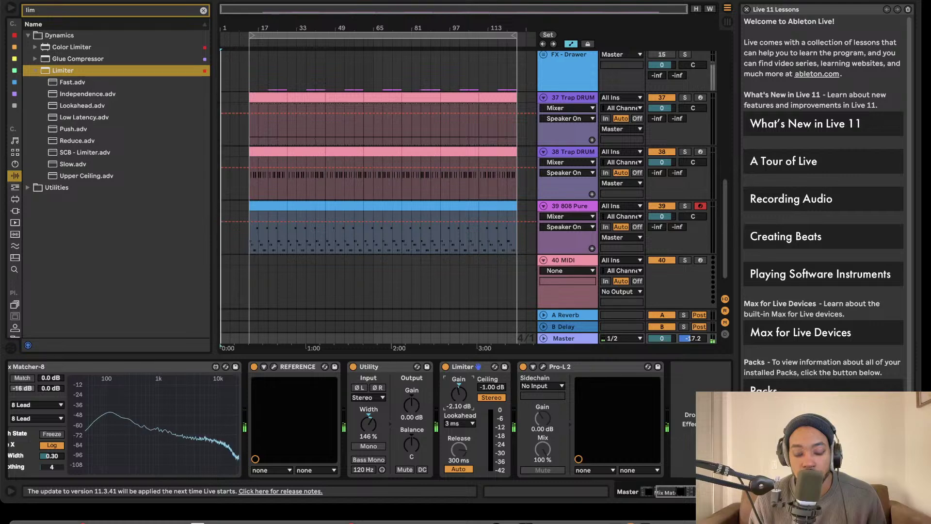
# - Play the arrangement from the start of the loop and look over the tracks
pyautogui.click(302, 44)
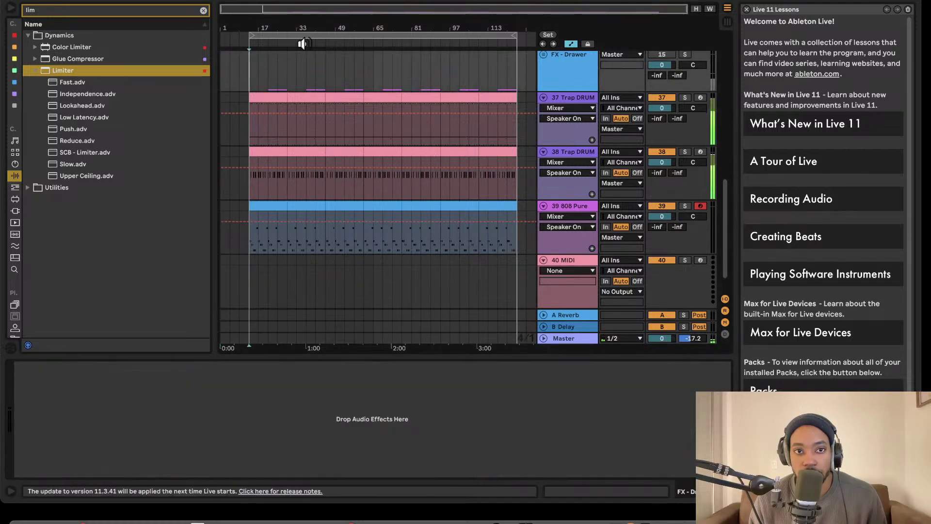
pyautogui.scroll(10, 387, 77)
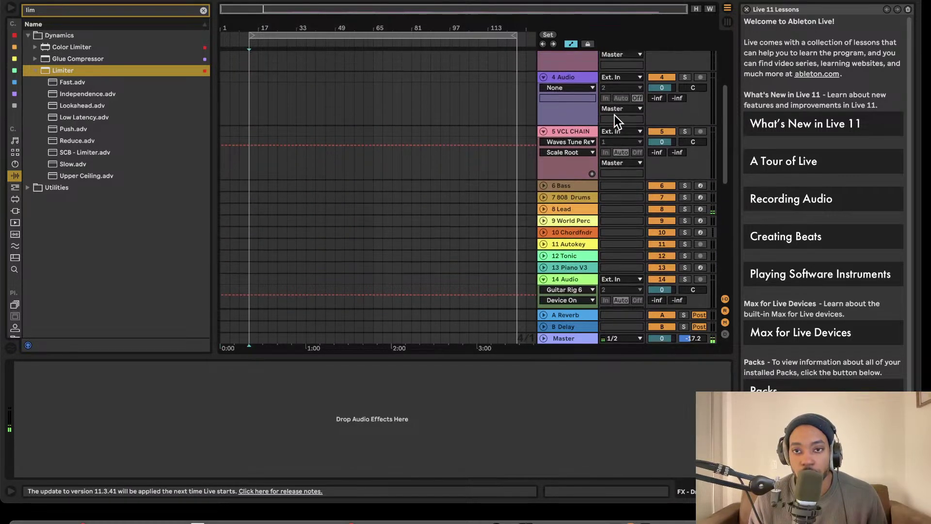
pyautogui.scroll(-10, 615, 115)
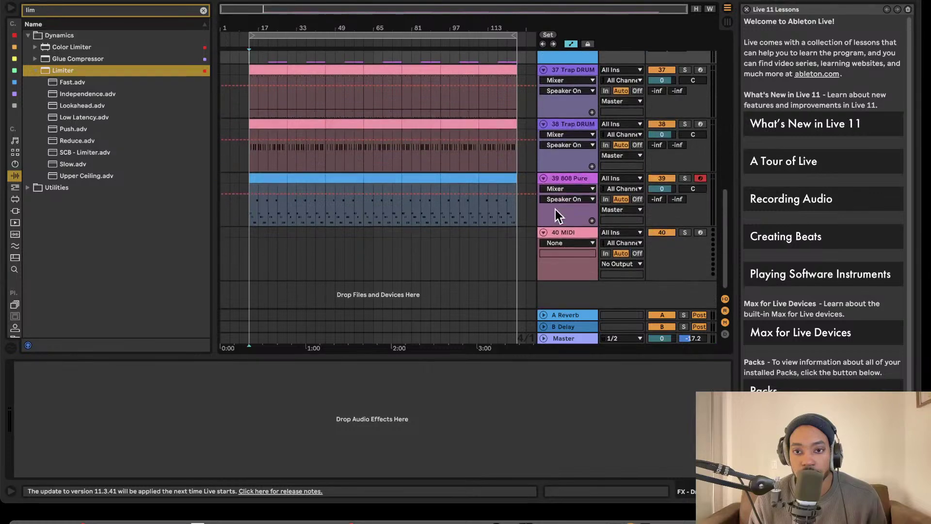
pyautogui.press('space')
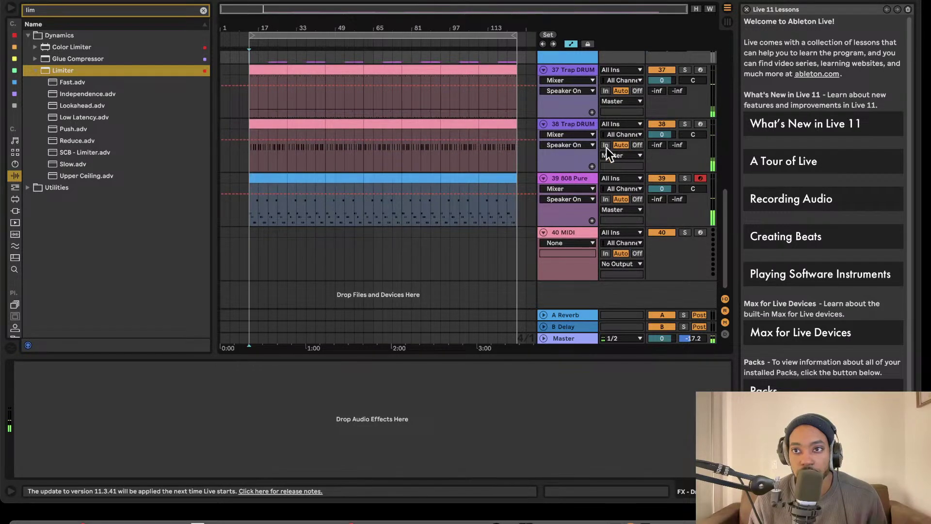
# - Mute the 808 Pure track and lower the volumes of Trap DRUM tracks 37 and 38 to -16.6 and -3.4 dB
pyautogui.click(564, 337)
pyautogui.scroll(1, 567, 218)
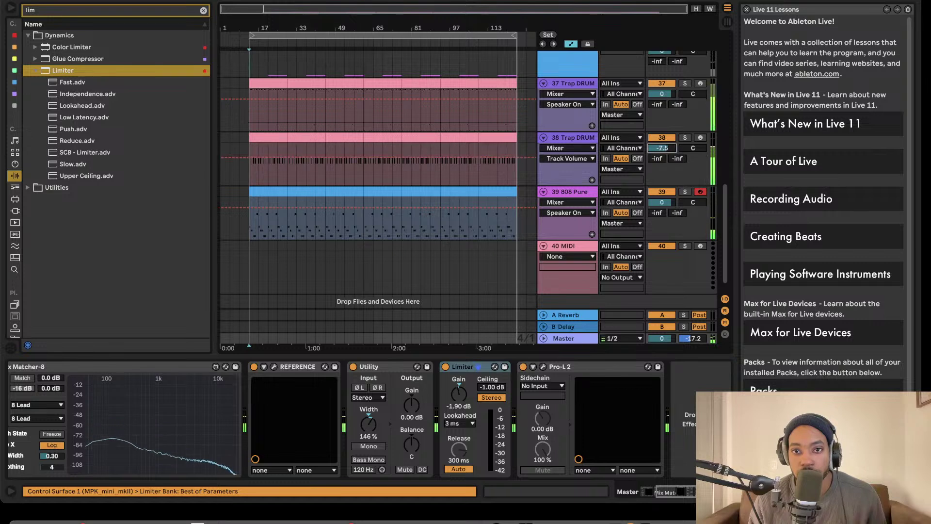
pyautogui.moveTo(662, 148)
pyautogui.mouseDown()
pyautogui.moveTo(662, 168)
pyautogui.moveTo(662, 151)
pyautogui.mouseUp()
pyautogui.moveTo(662, 94); pyautogui.dragTo(662, 161)
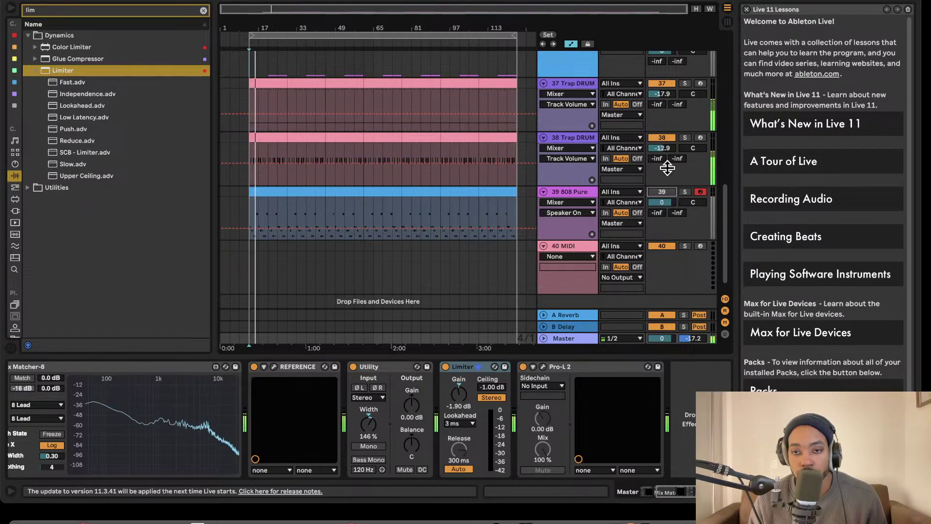
pyautogui.scroll(3, 664, 131)
pyautogui.moveTo(662, 188); pyautogui.dragTo(662, 132)
pyautogui.click(662, 134)
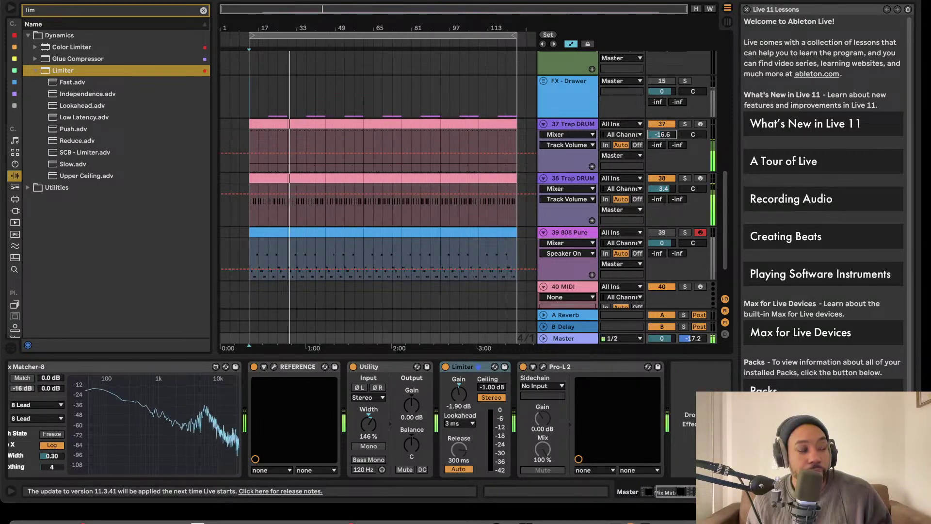
pyautogui.click(478, 367)
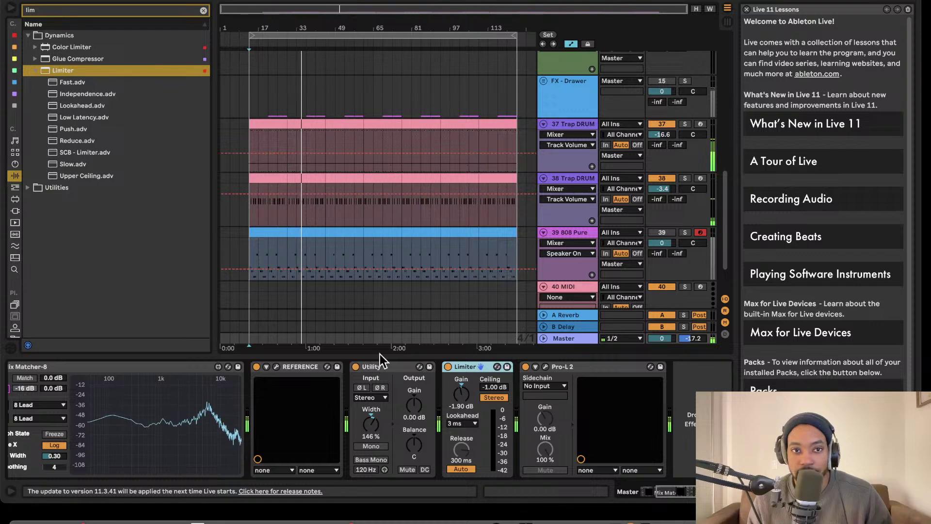
pyautogui.scroll(-2, 311, 234)
pyautogui.rightClick(585, 292)
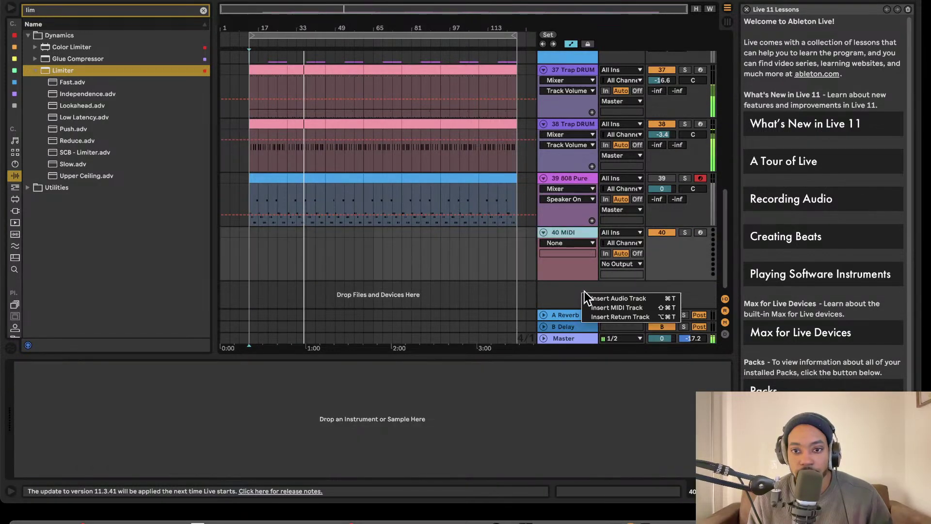
pyautogui.click(562, 297)
# - Mute the VCL CHAIN track and audio tracks 4 and 3
pyautogui.scroll(20, 575, 247)
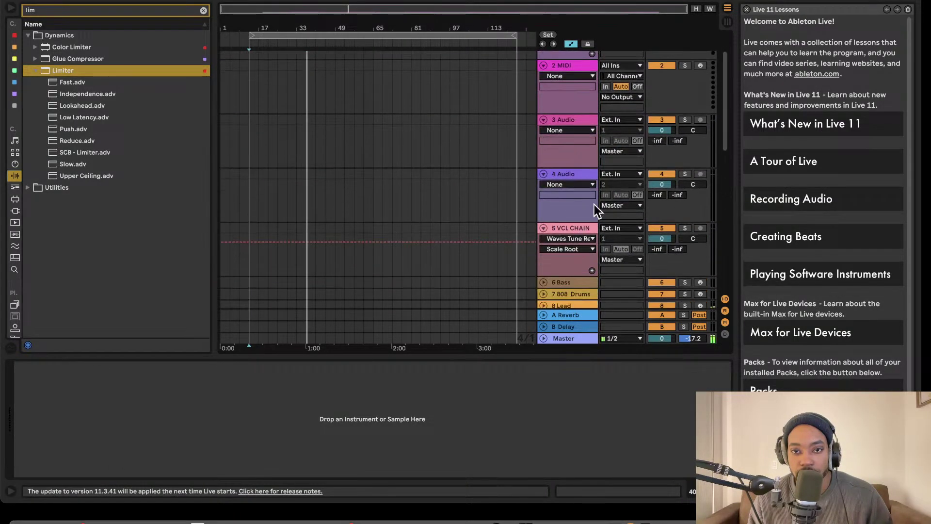
pyautogui.scroll(-4, 604, 197)
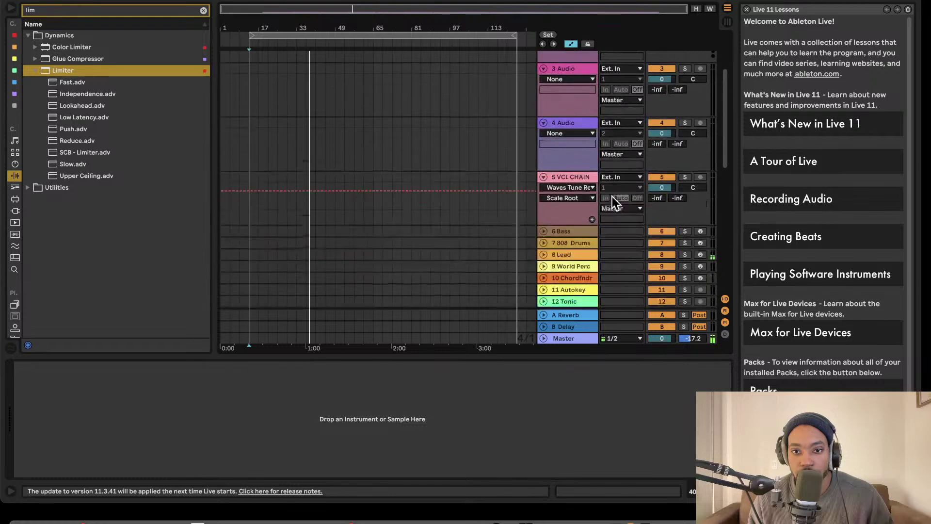
pyautogui.scroll(1, 674, 225)
pyautogui.click(659, 193)
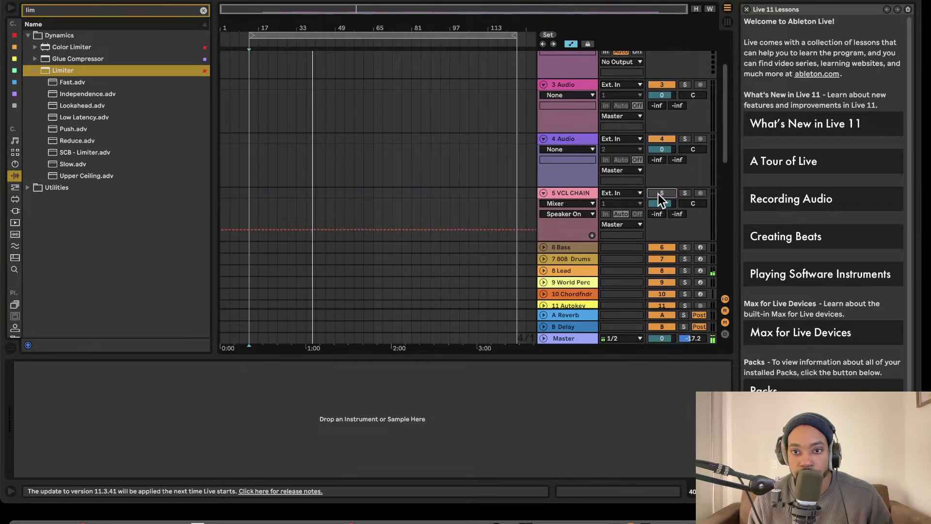
pyautogui.click(663, 138)
pyautogui.scroll(3, 664, 145)
pyautogui.click(664, 156)
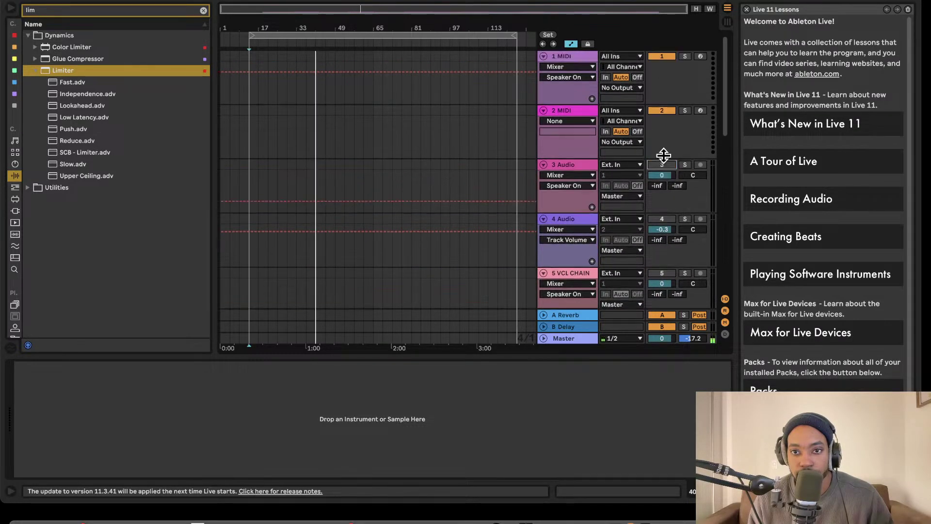
# - Mute MIDI tracks 2 and 1 and the FX-Drawer track
pyautogui.click(662, 111)
pyautogui.scroll(-1, 663, 112)
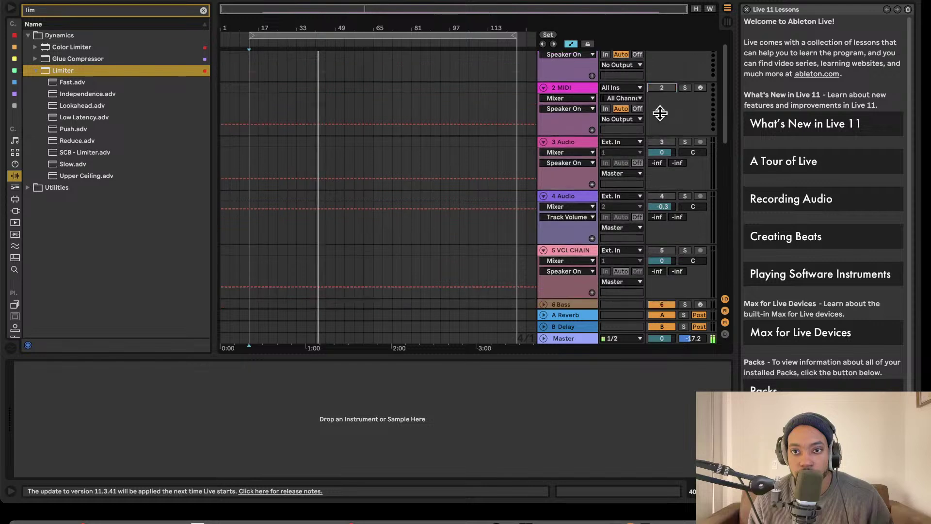
pyautogui.scroll(1, 661, 114)
pyautogui.click(667, 59)
pyautogui.scroll(-15, 656, 146)
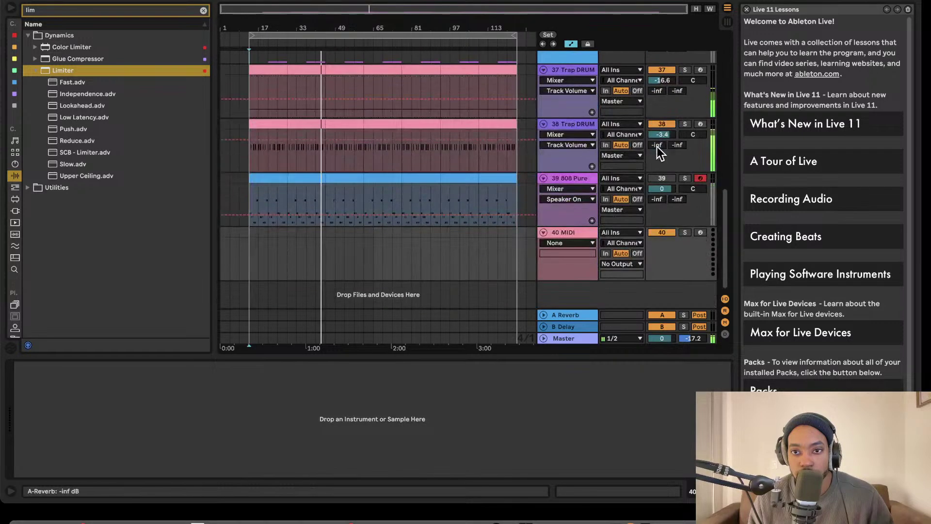
pyautogui.scroll(2, 657, 146)
pyautogui.click(661, 89)
pyautogui.scroll(3, 662, 97)
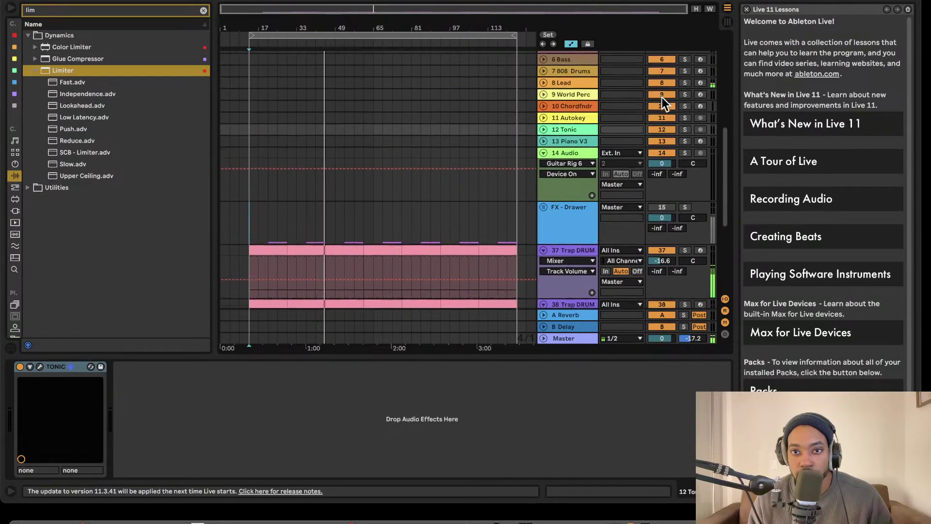
pyautogui.scroll(-5, 551, 170)
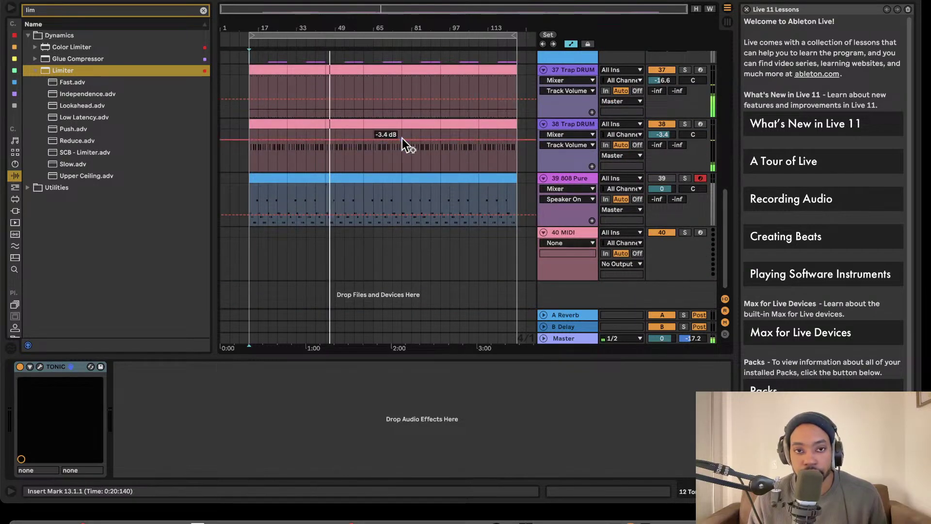
# - Clear the browser search and look over the track levels in the Session View mixer
pyautogui.click(204, 10)
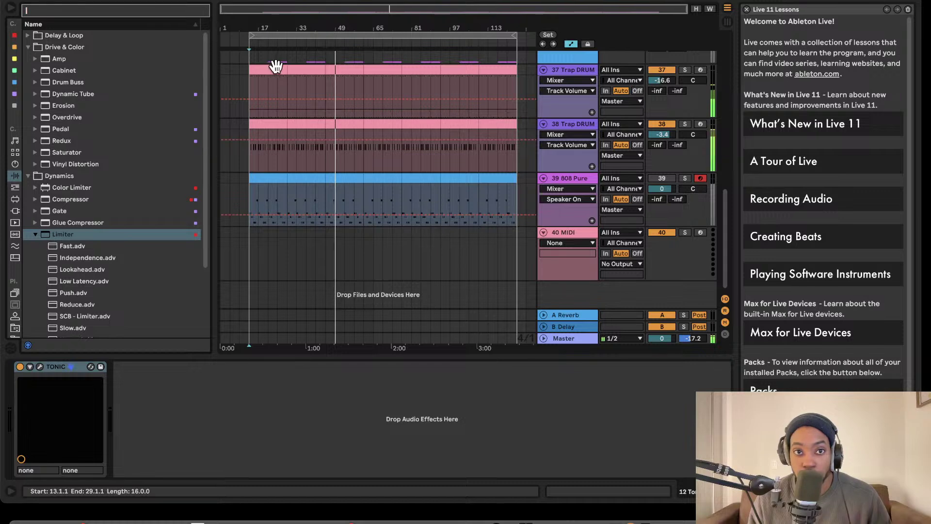
pyautogui.press('Tab')
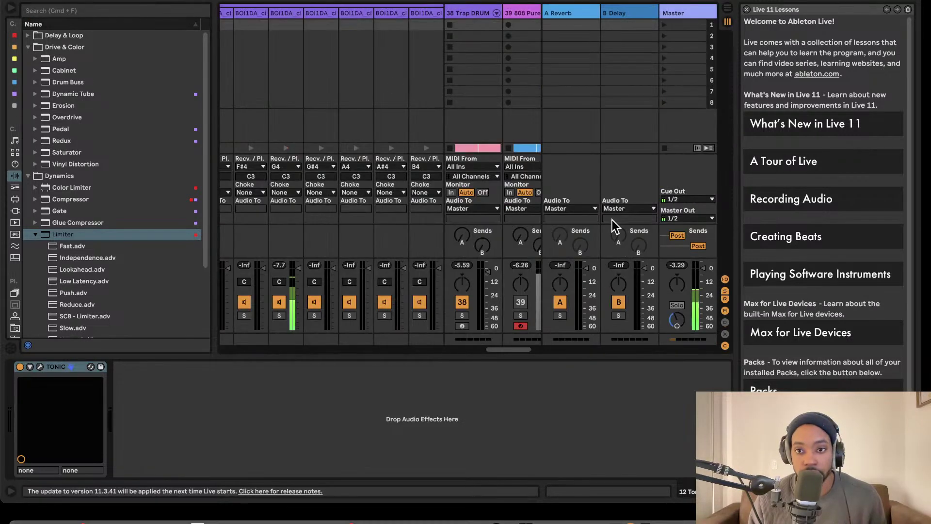
pyautogui.press('Tab')
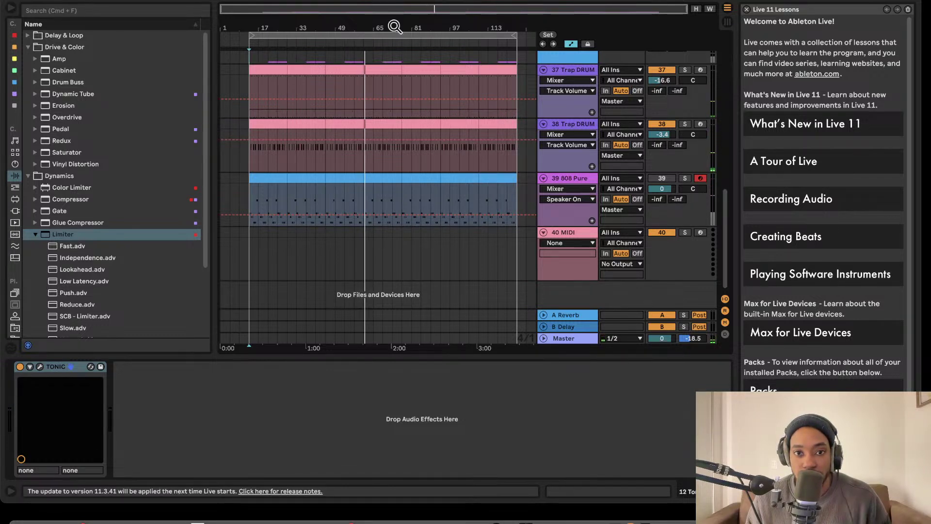
# - Search the device browser for "reaktor"
pyautogui.rightClick(577, 305)
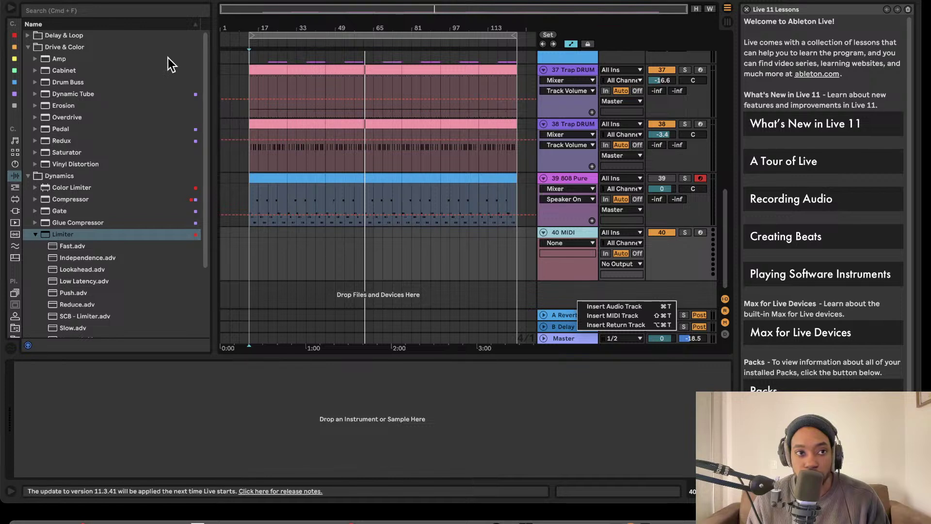
pyautogui.click(10, 164)
pyautogui.click(12, 165)
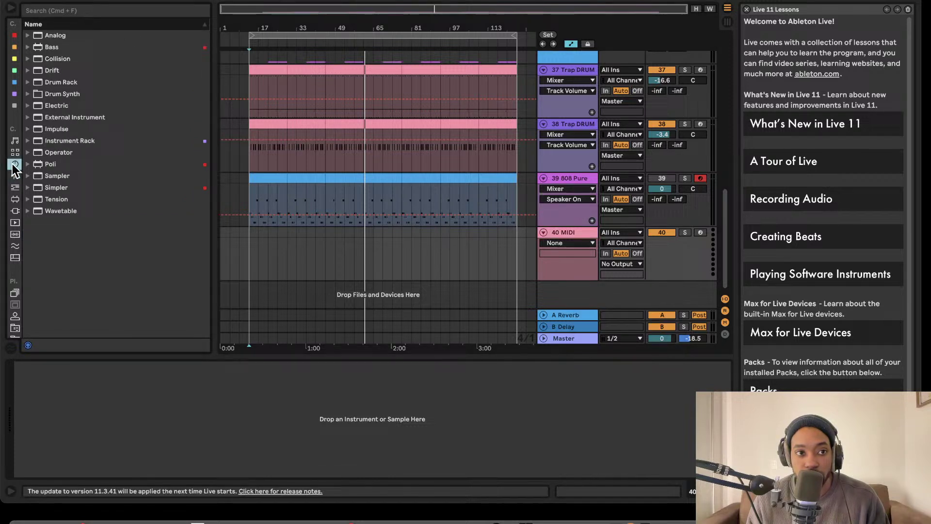
pyautogui.click(57, 10)
pyautogui.write('reaktor')
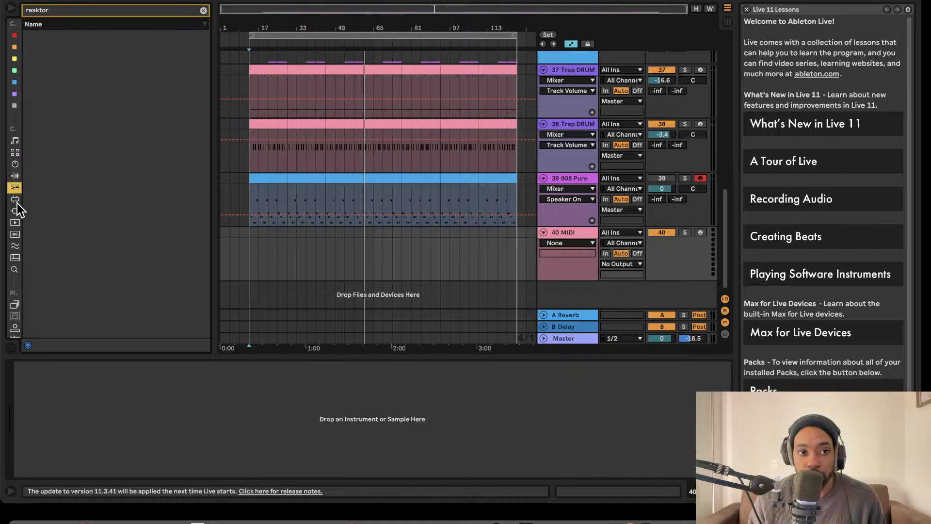
# - Load the Native Instruments Reaktor 6 VST3 plug-in onto a new track below MIDI track 40 and show its plug-in window
pyautogui.click(35, 48)
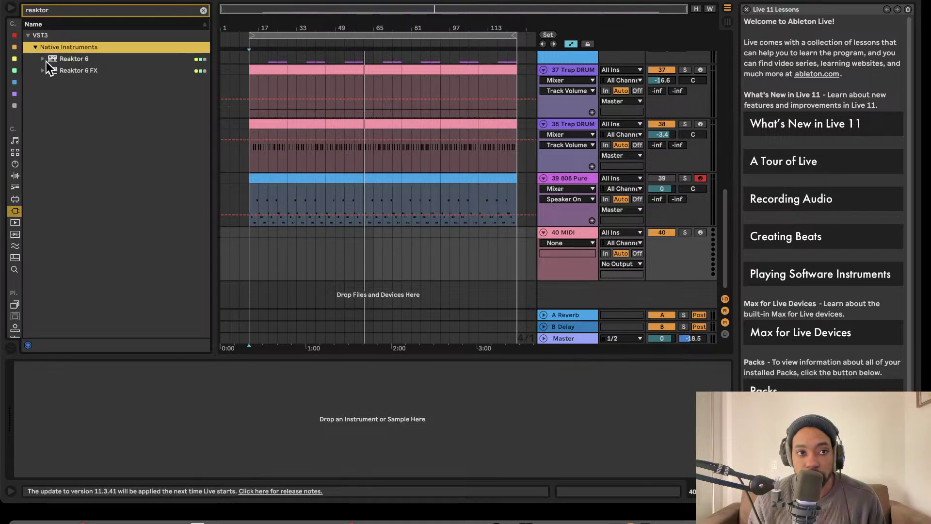
pyautogui.moveTo(57, 58); pyautogui.dragTo(90, 57)
pyautogui.moveTo(512, 257); pyautogui.dragTo(534, 286)
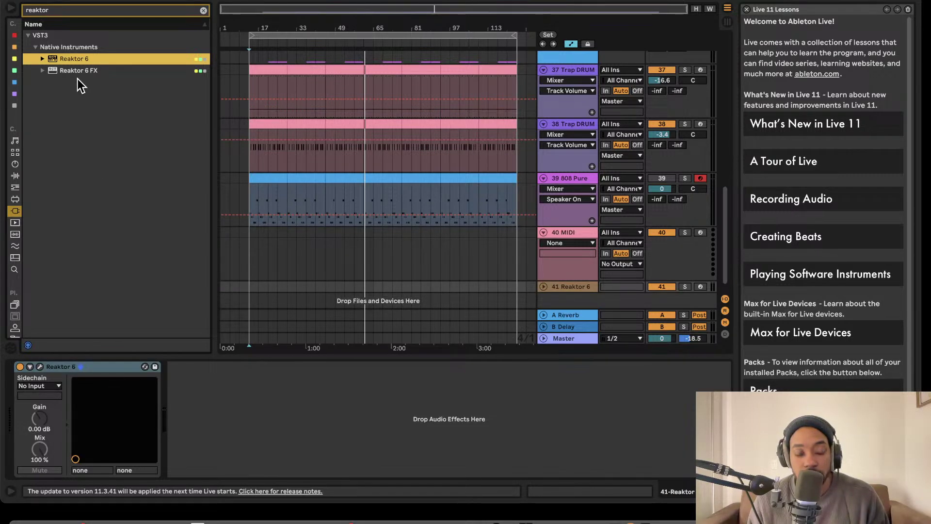
pyautogui.click(39, 367)
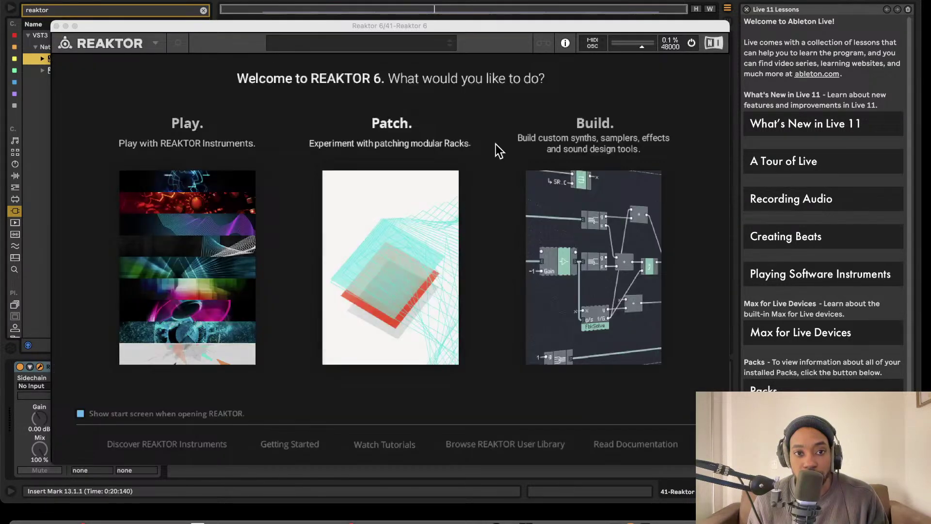
# - Check Reaktor's list of recent files, then enter Build mode from the start screen
pyautogui.click(155, 43)
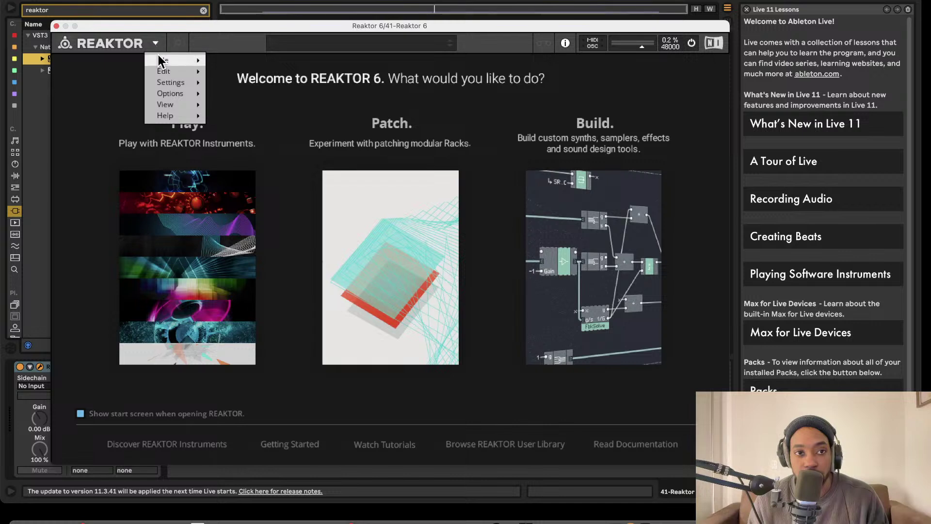
pyautogui.moveTo(162, 59)
pyautogui.moveTo(249, 93)
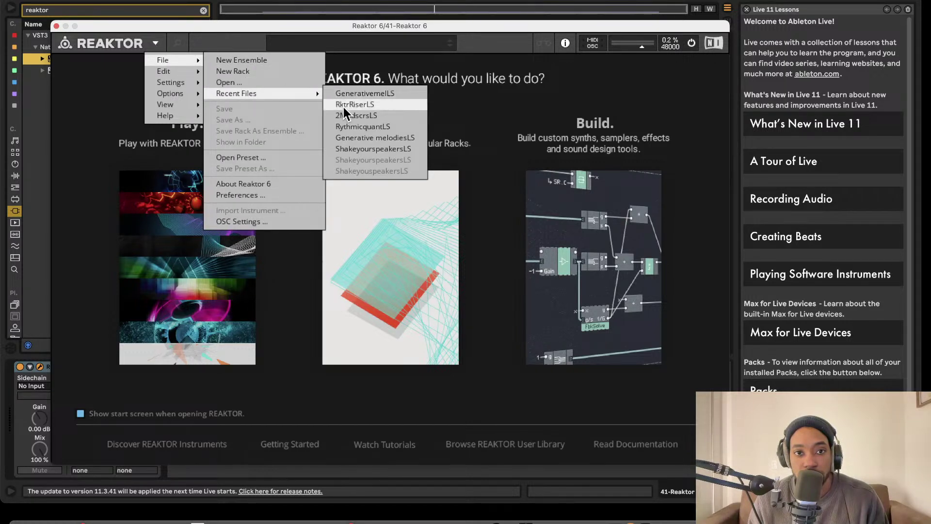
pyautogui.click(607, 199)
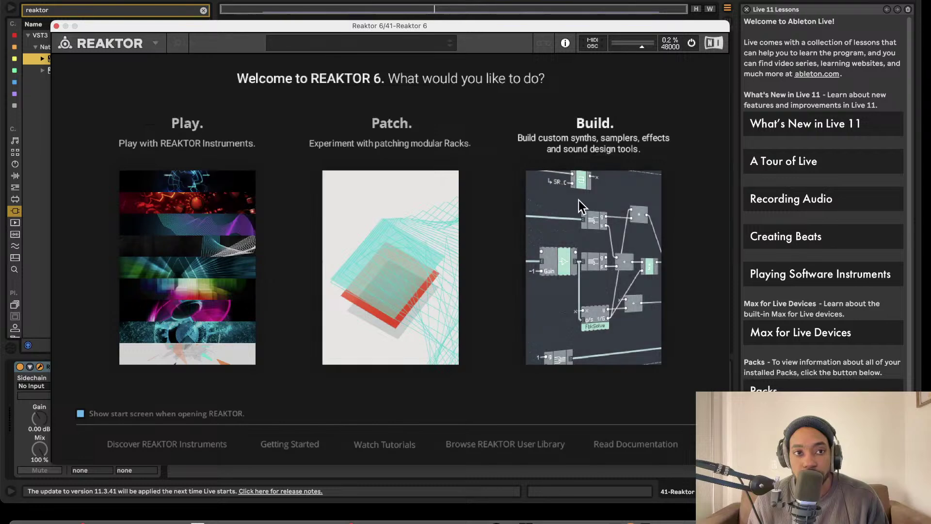
pyautogui.click(608, 199)
# - Sort the ensembles in the Racks folder by date added and open reactivebuildbassLS.ens in Reaktor
pyautogui.click(163, 45)
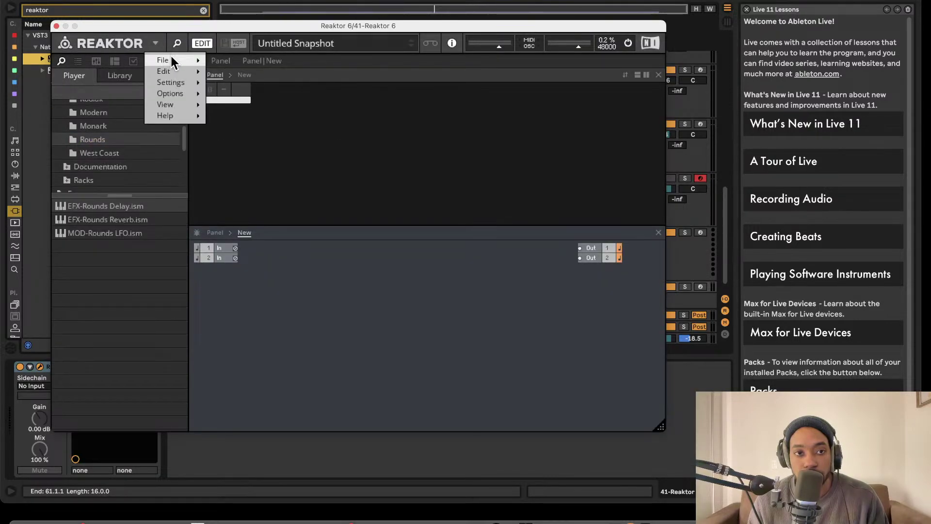
pyautogui.moveTo(168, 60)
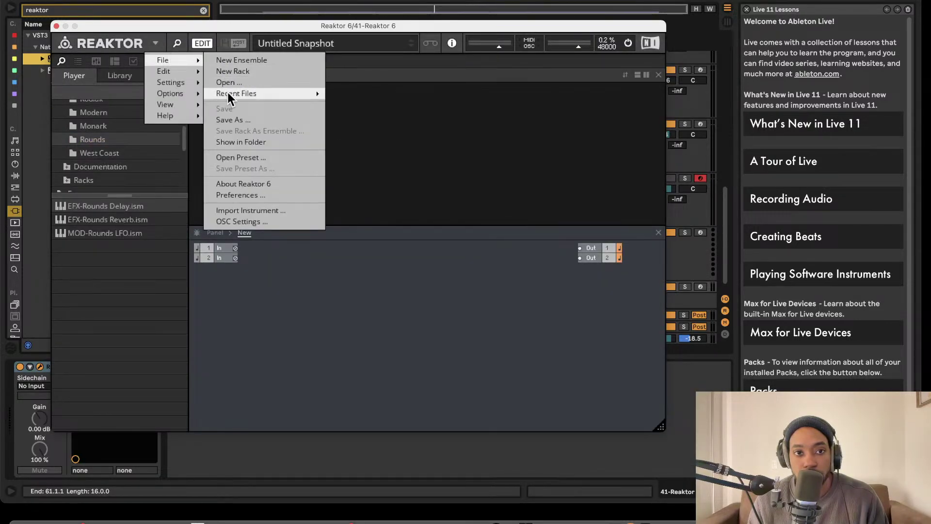
pyautogui.moveTo(228, 93)
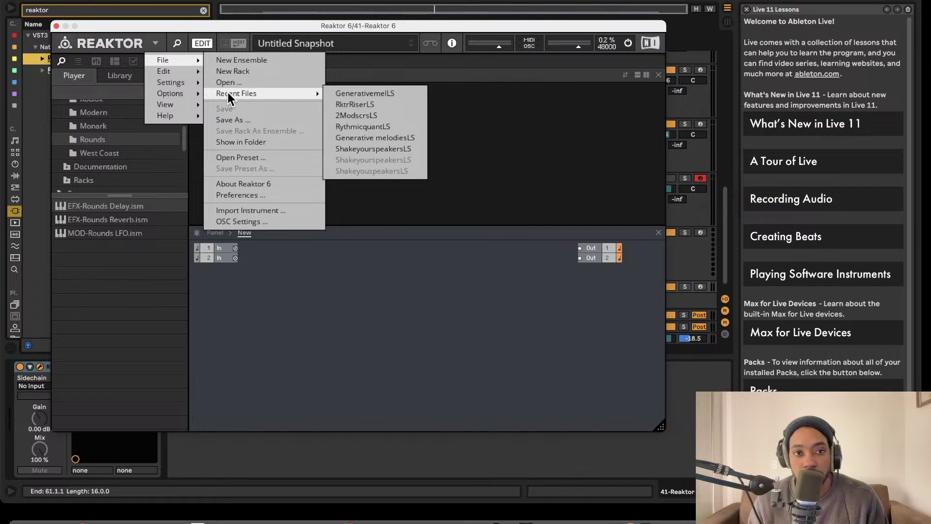
pyautogui.moveTo(316, 95)
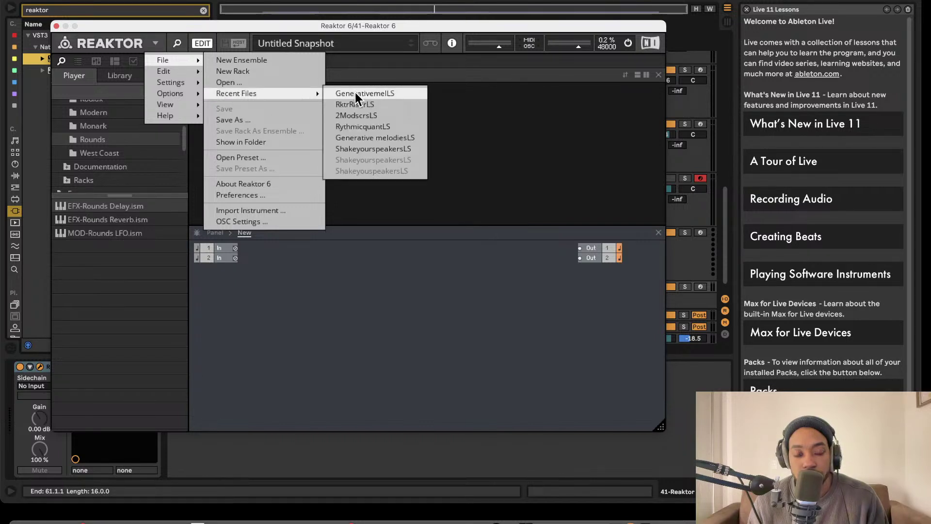
pyautogui.click(257, 84)
pyautogui.scroll(-10, 194, 153)
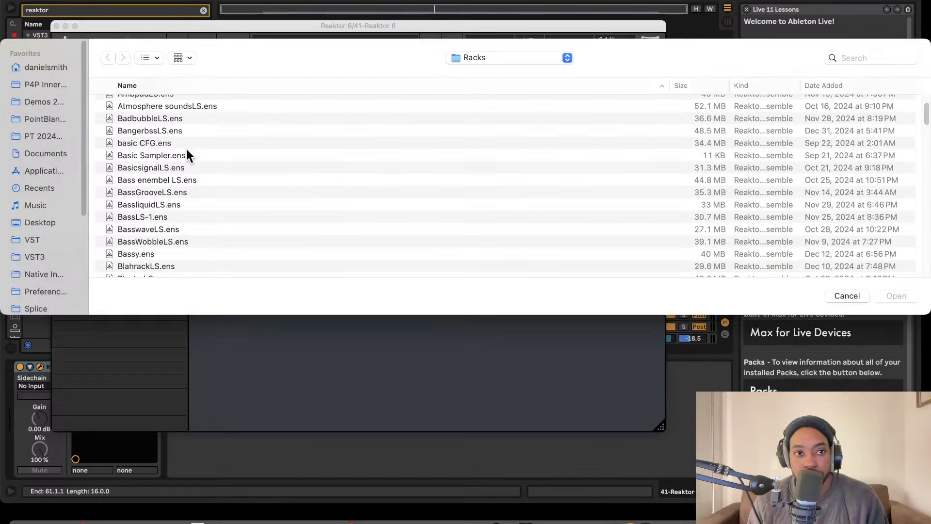
pyautogui.scroll(-10, 186, 154)
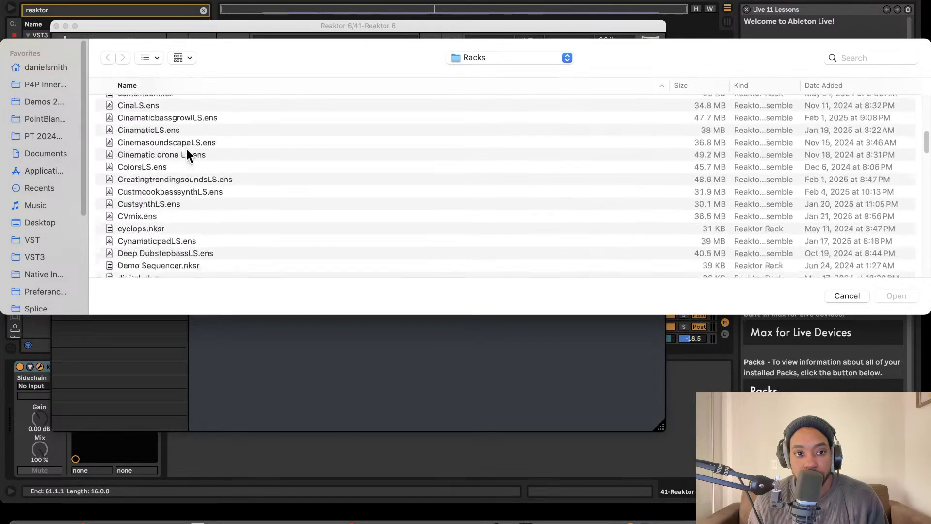
pyautogui.scroll(-10, 187, 154)
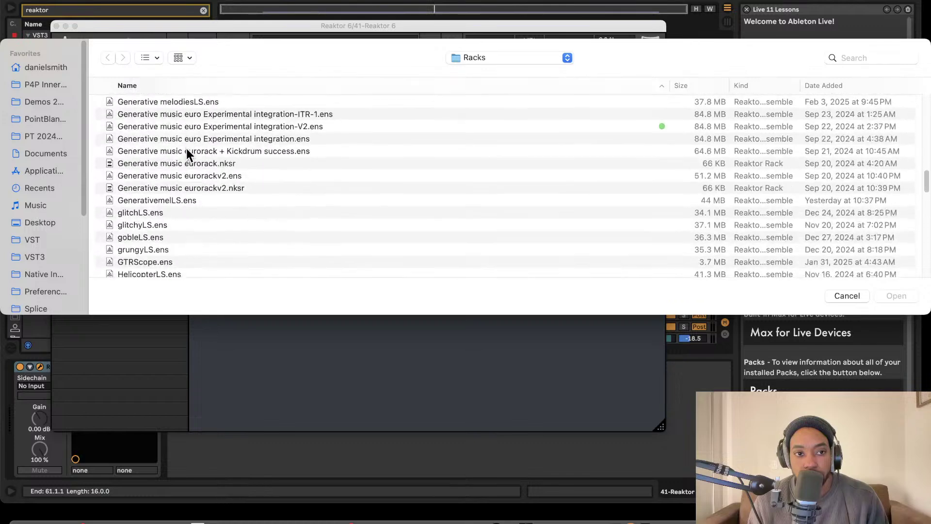
pyautogui.scroll(20, 187, 146)
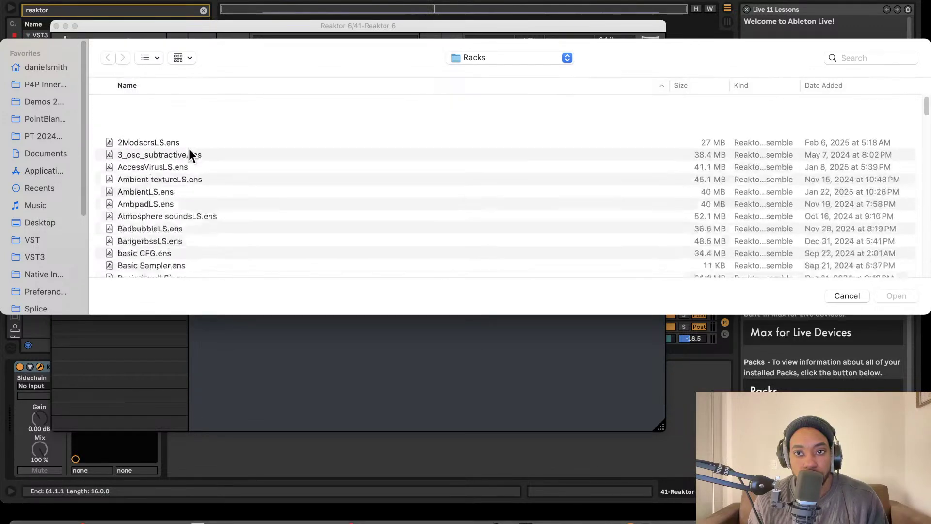
pyautogui.click(824, 86)
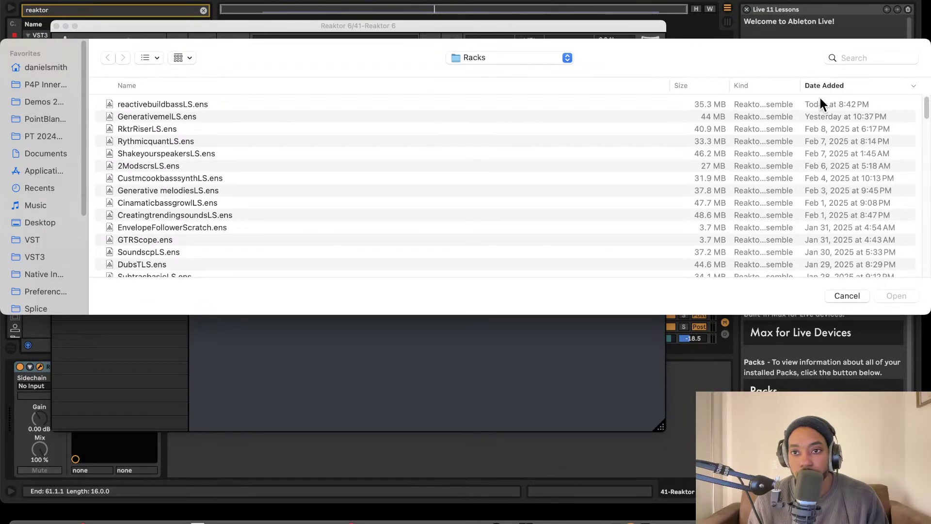
pyautogui.click(129, 108)
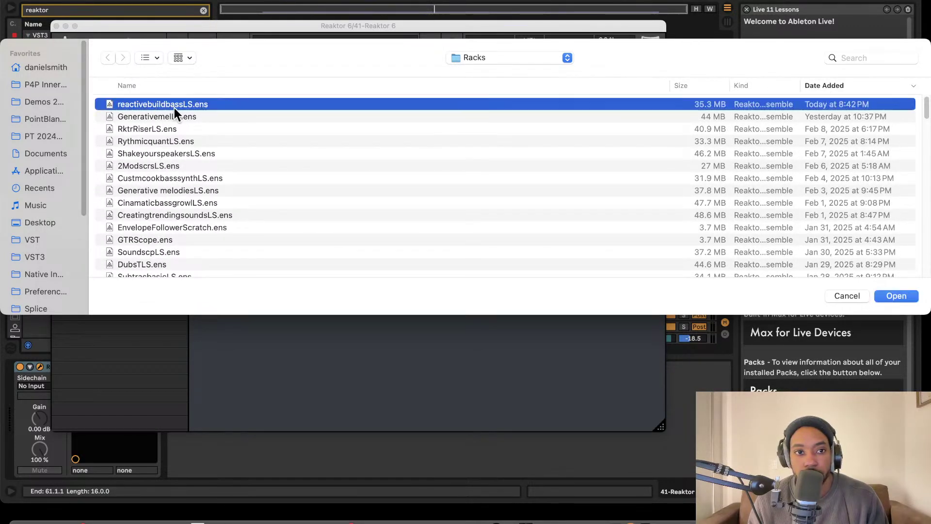
pyautogui.click(895, 297)
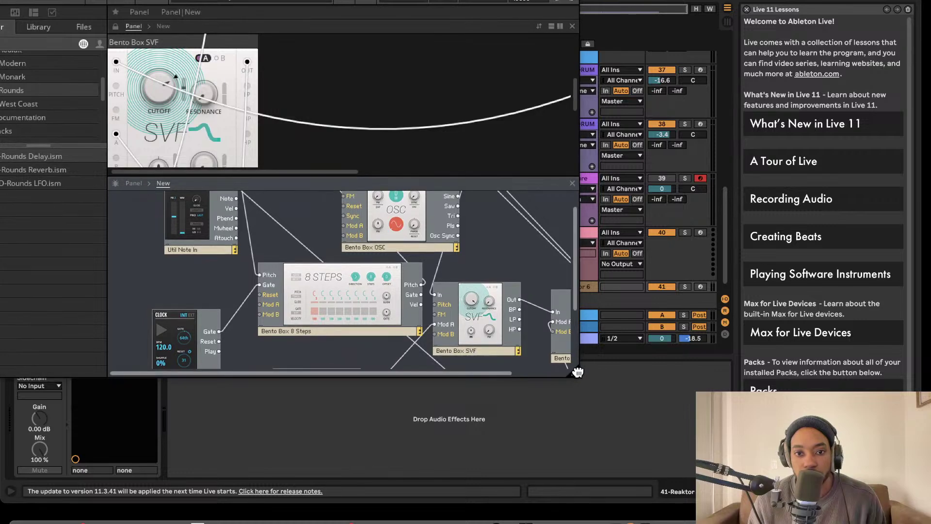
# - Shrink the Reaktor window, place it below the arrangement tracks, and play the arrangement from near the loop's start
pyautogui.moveTo(579, 377); pyautogui.dragTo(534, 350)
pyautogui.moveTo(376, 1); pyautogui.dragTo(577, 326)
pyautogui.click(483, 267)
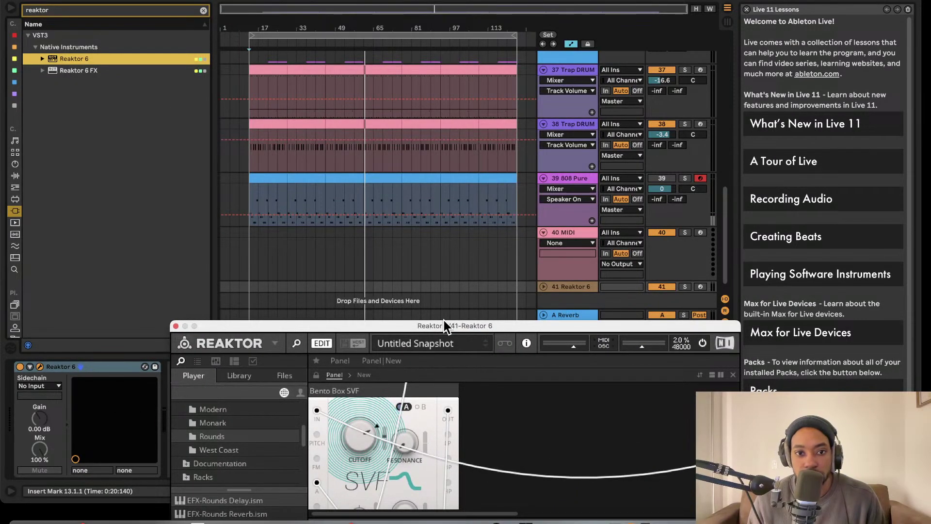
pyautogui.moveTo(444, 322); pyautogui.dragTo(407, 301)
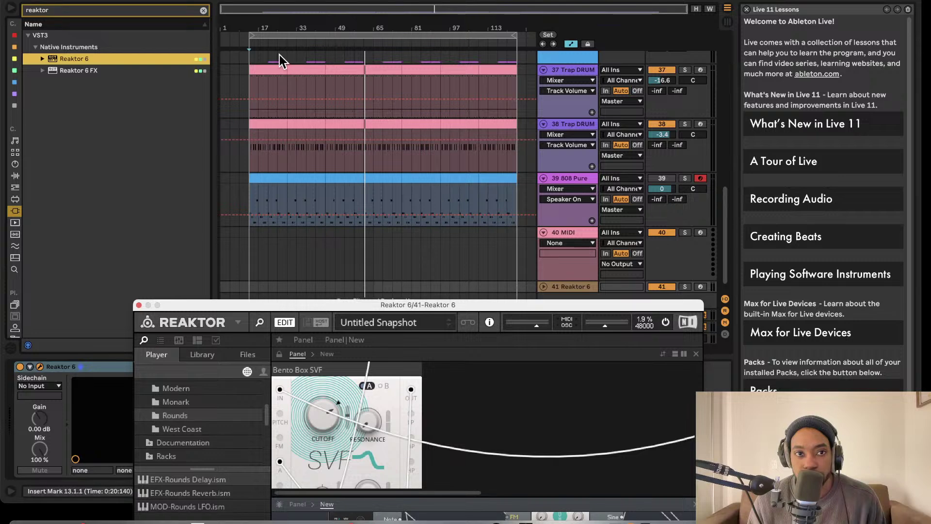
pyautogui.click(258, 48)
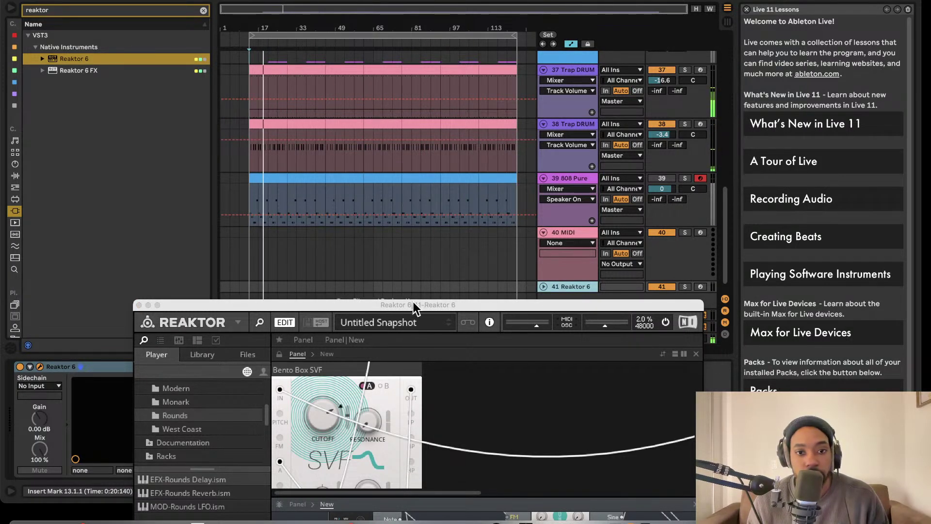
pyautogui.moveTo(413, 305); pyautogui.dragTo(435, 416)
pyautogui.scroll(-1, 476, 263)
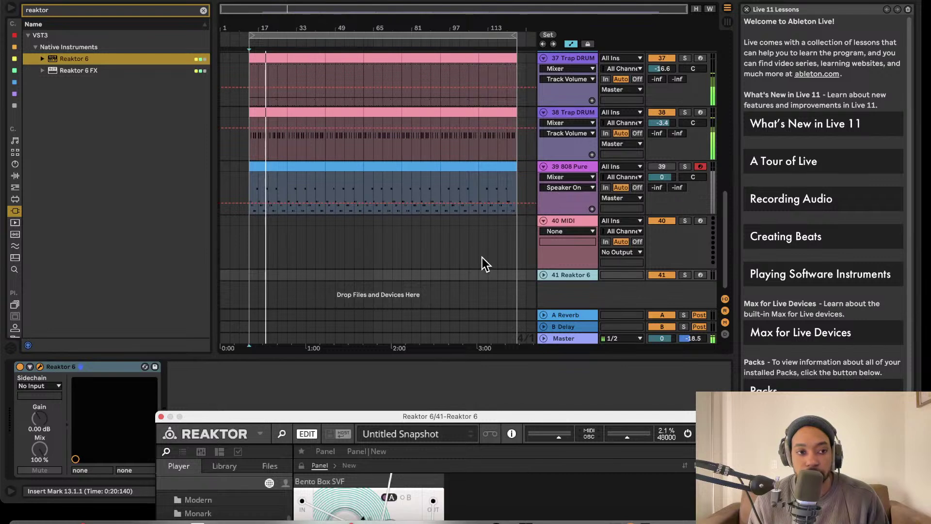
# - Lower the volumes of Trap DRUM track 38 to -11.3 dB and Trap DRUM track 37 to -25.2 dB
pyautogui.moveTo(662, 123); pyautogui.dragTo(662, 145)
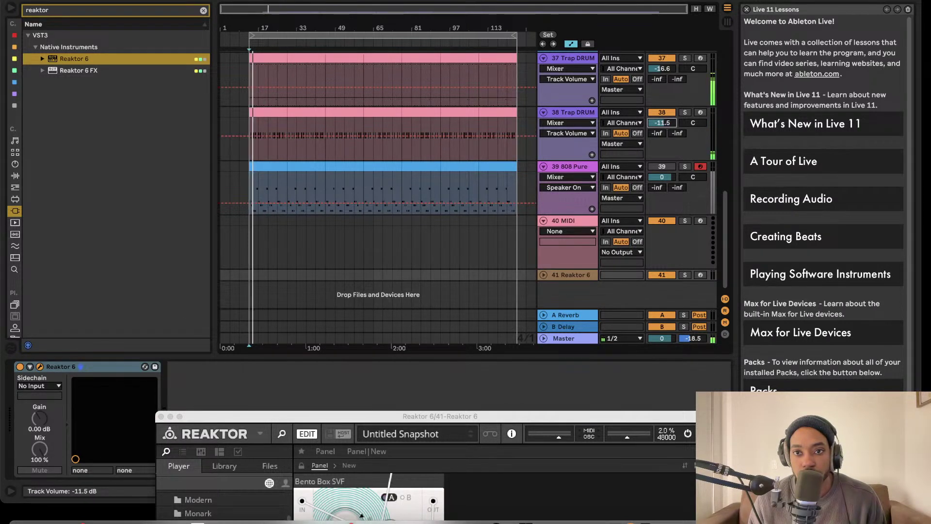
pyautogui.moveTo(662, 68); pyautogui.dragTo(669, 130)
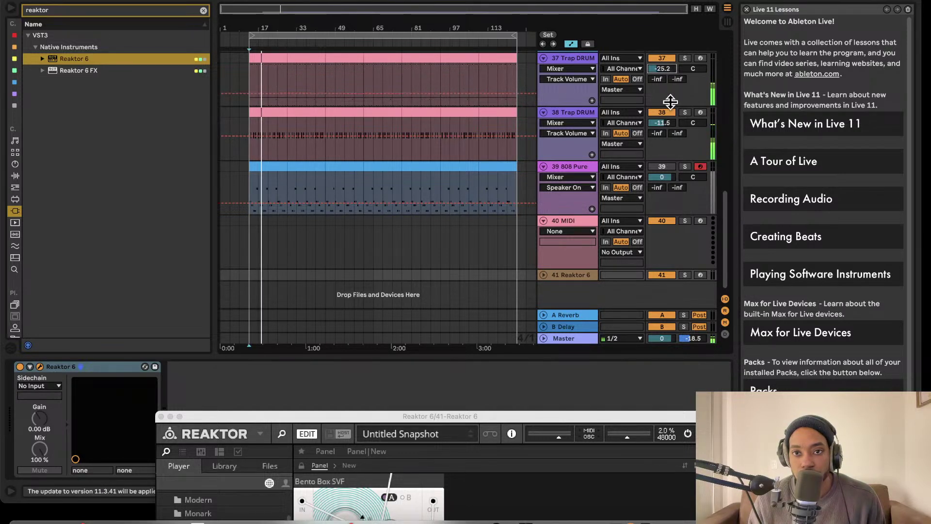
pyautogui.click(670, 124)
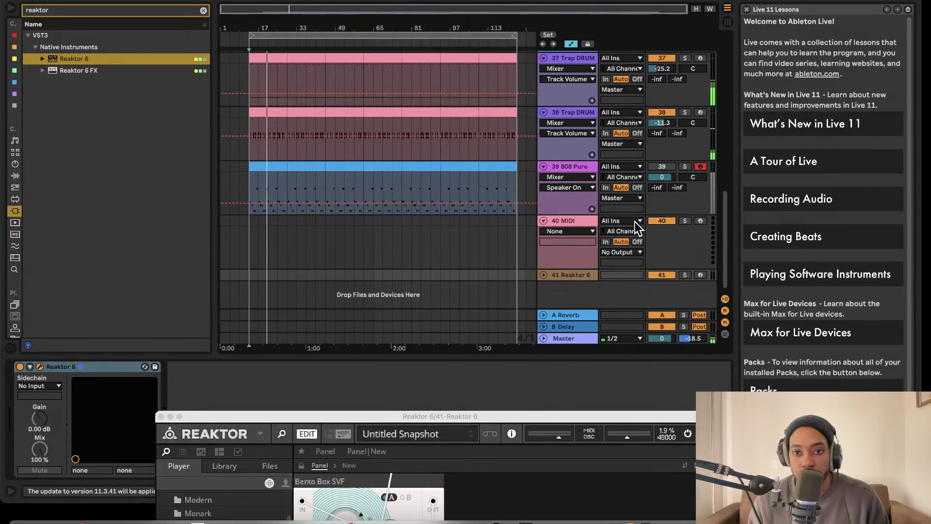
# - Arm MIDI track 40 for recording
pyautogui.click(700, 222)
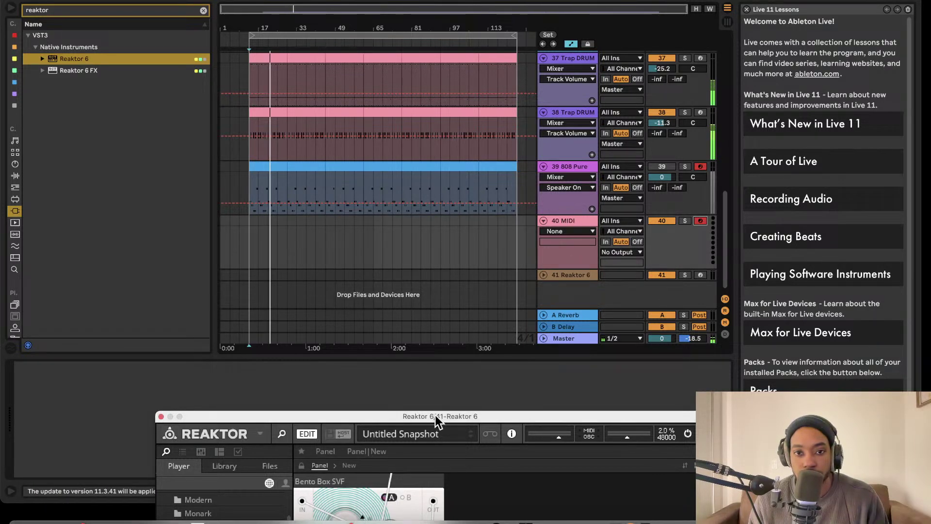
# - Arm the Reaktor 6 track 41 for recording and unfold it in the arrangement
pyautogui.moveTo(435, 415); pyautogui.dragTo(430, 352)
pyautogui.click(700, 275)
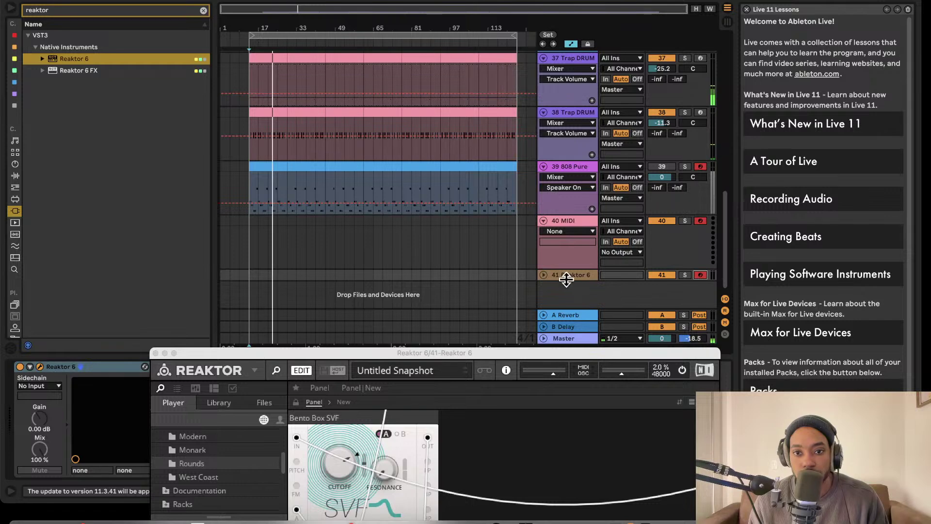
pyautogui.click(543, 276)
# - Enlarge the Reaktor window and move it up so the panel and structure views fit on screen
pyautogui.moveTo(529, 352); pyautogui.dragTo(451, 105)
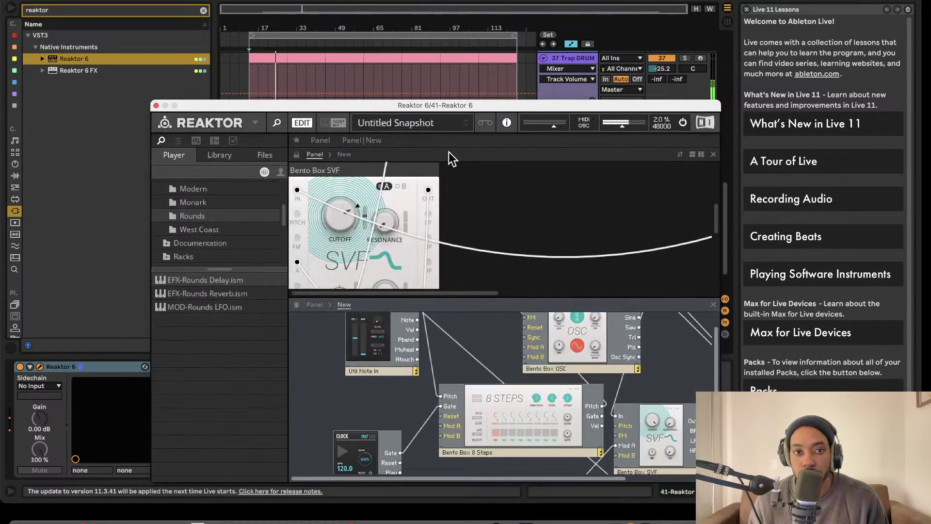
pyautogui.moveTo(373, 109); pyautogui.dragTo(367, 21)
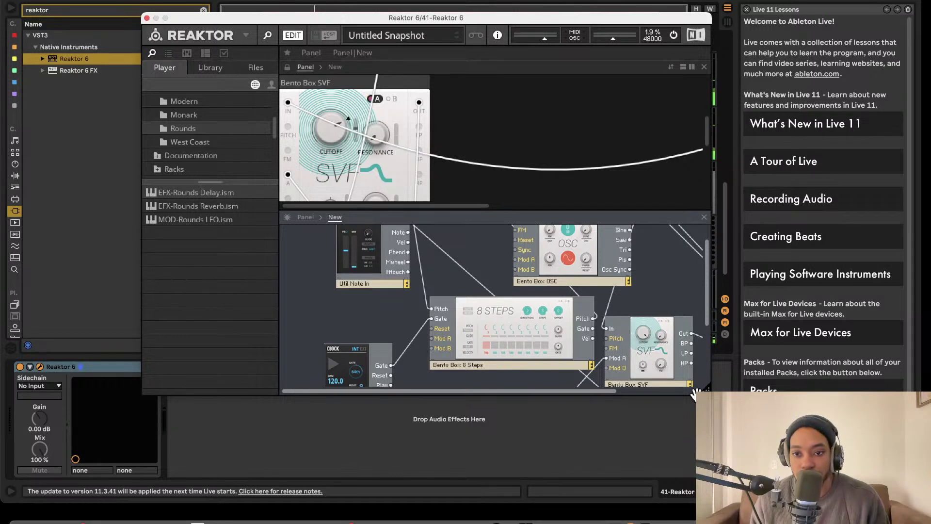
pyautogui.moveTo(708, 390); pyautogui.dragTo(801, 494)
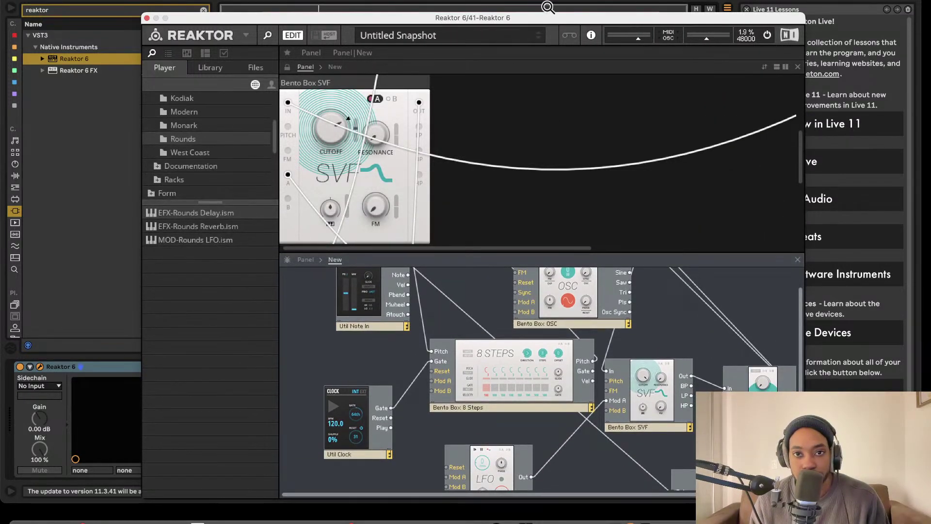
pyautogui.moveTo(544, 19); pyautogui.dragTo(479, 0)
pyautogui.scroll(2, 368, 281)
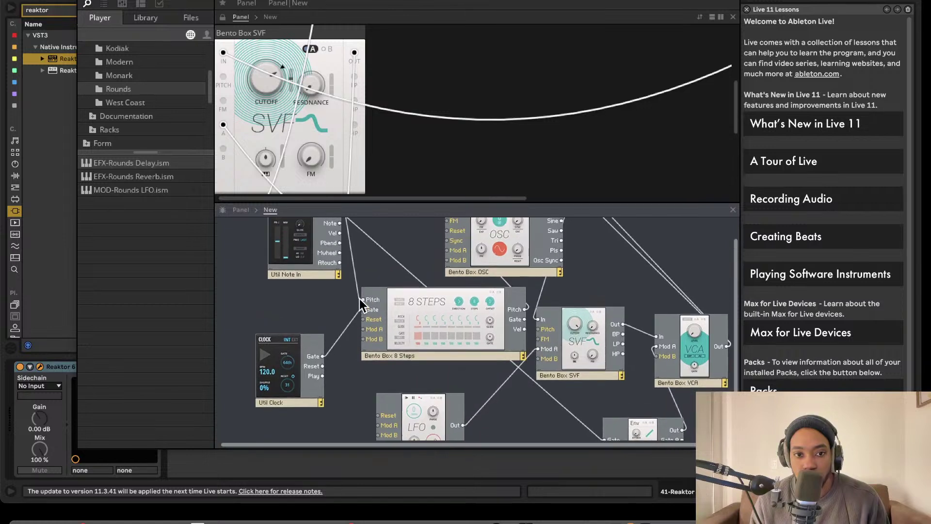
# - Spread out the Bento Box 8 Steps and Bento Box OSC blocks in the structure view so their ports are accessible
pyautogui.click(438, 336)
pyautogui.moveTo(438, 336); pyautogui.dragTo(414, 334)
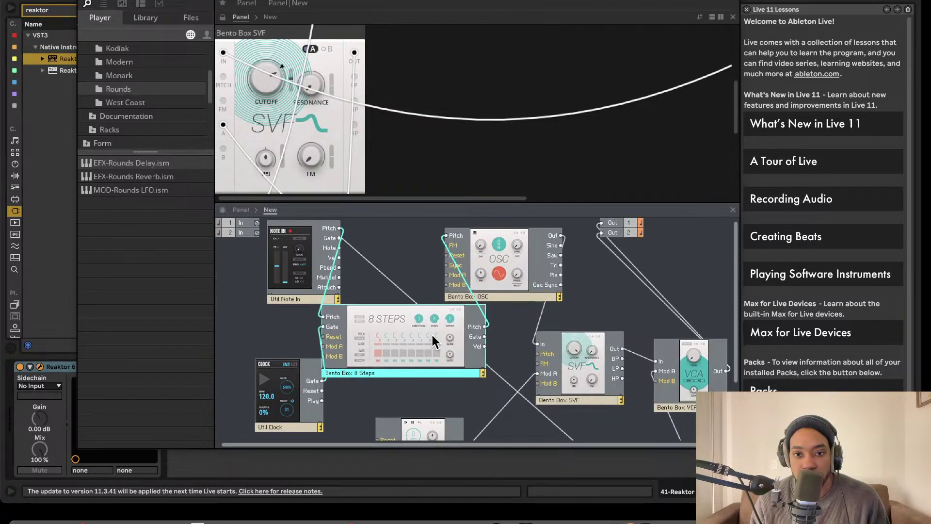
pyautogui.moveTo(509, 272); pyautogui.dragTo(560, 297)
pyautogui.moveTo(435, 348); pyautogui.dragTo(464, 348)
pyautogui.click(307, 324)
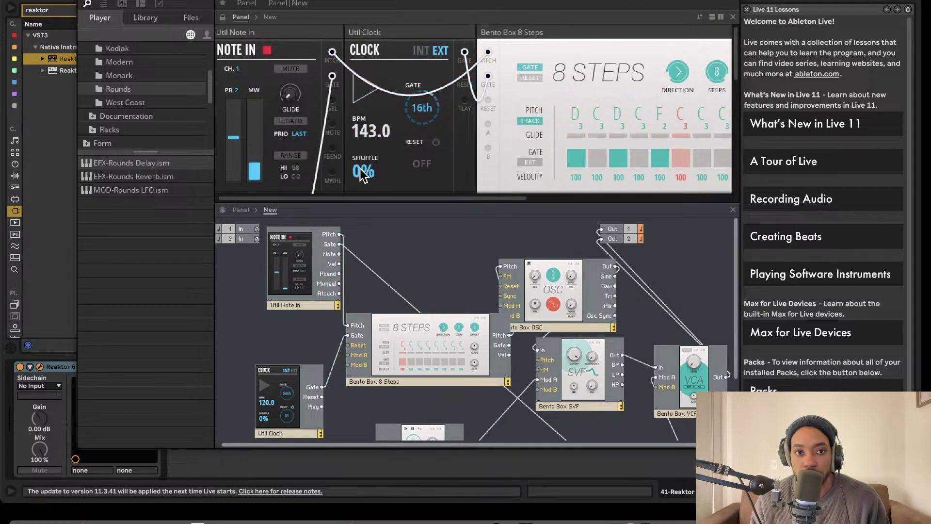
pyautogui.moveTo(384, 346); pyautogui.dragTo(381, 346)
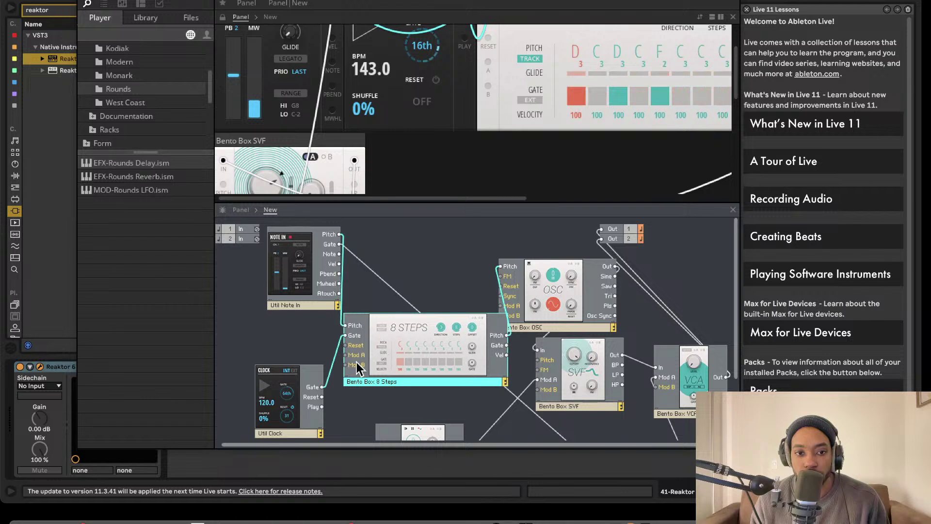
# - Wire the Clock's Reset output to the 8 Steps Reset input, and rearrange the Note In, 8 Steps, SVF, OSC and Clock blocks
pyautogui.moveTo(320, 397); pyautogui.dragTo(346, 345)
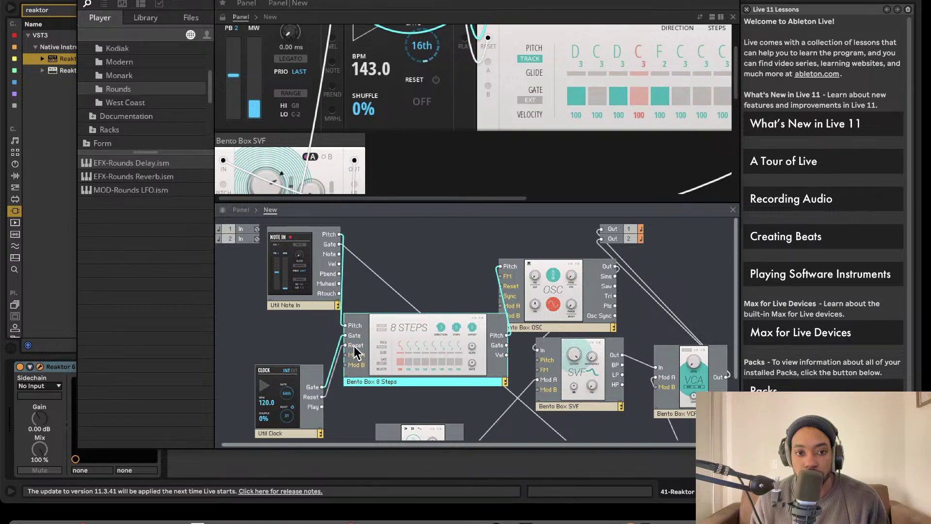
pyautogui.moveTo(418, 348); pyautogui.dragTo(408, 345)
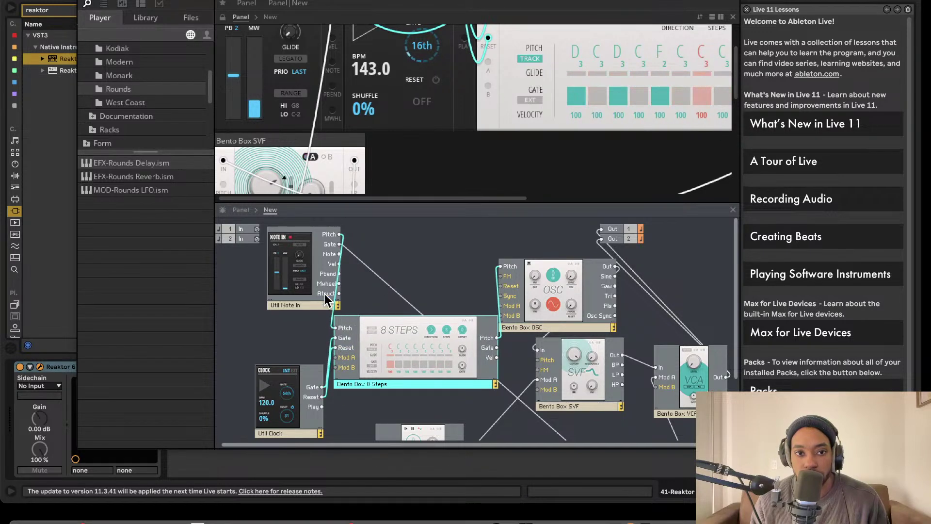
pyautogui.moveTo(303, 281); pyautogui.dragTo(272, 308)
pyautogui.moveTo(418, 331); pyautogui.dragTo(401, 277)
pyautogui.moveTo(574, 350); pyautogui.dragTo(601, 370)
pyautogui.moveTo(548, 291)
pyautogui.mouseDown()
pyautogui.moveTo(534, 330)
pyautogui.moveTo(545, 334)
pyautogui.moveTo(553, 295)
pyautogui.mouseUp()
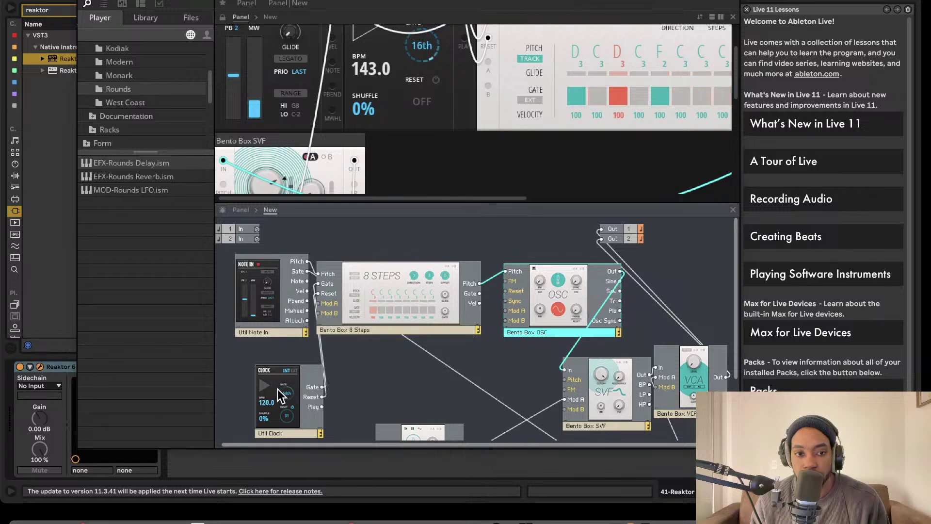
pyautogui.moveTo(277, 389); pyautogui.dragTo(243, 377)
# - Delete the reset wire between Util Clock and 8 Steps, and reposition the 8 Steps block beside Note In
pyautogui.click(294, 376)
pyautogui.press('Delete')
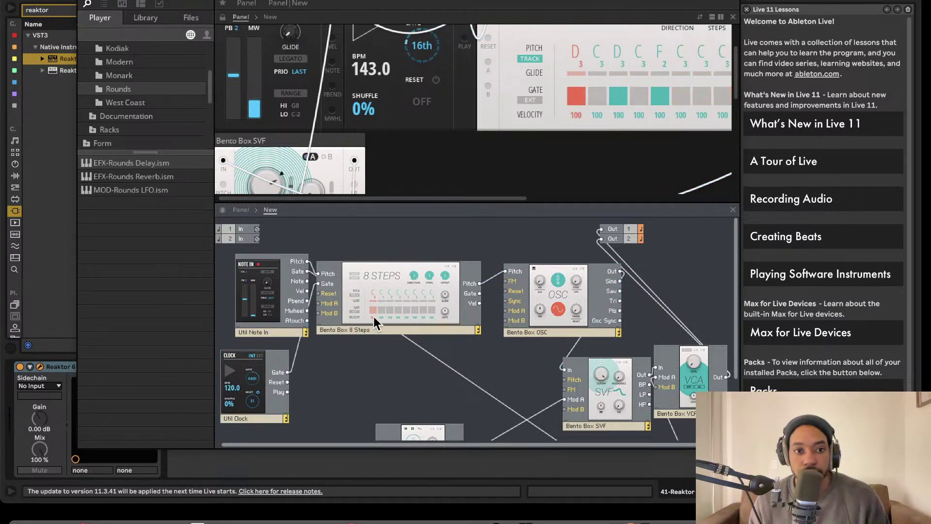
pyautogui.moveTo(374, 316); pyautogui.dragTo(399, 382)
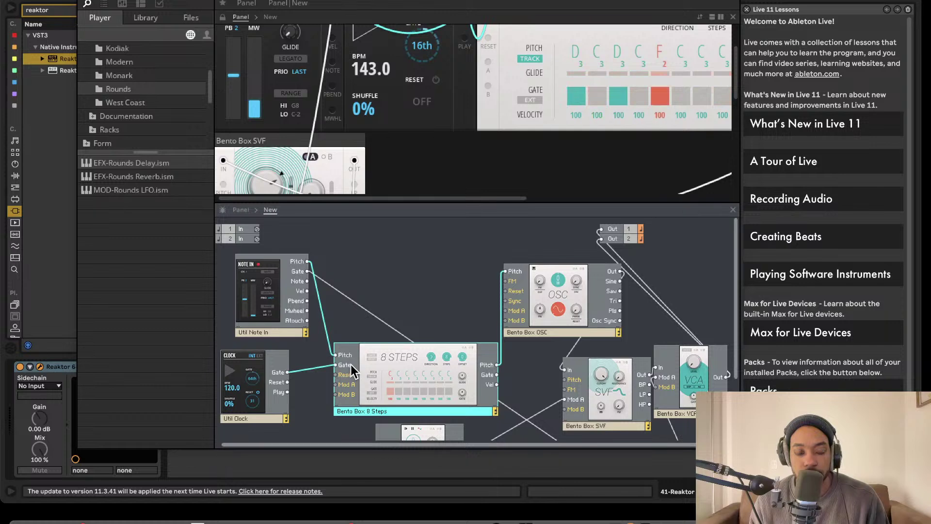
pyautogui.moveTo(472, 372); pyautogui.dragTo(434, 330)
# - Rewire the envelope's Gate input to the Gate output of Bento Box 8 Steps
pyautogui.scroll(-3, 449, 368)
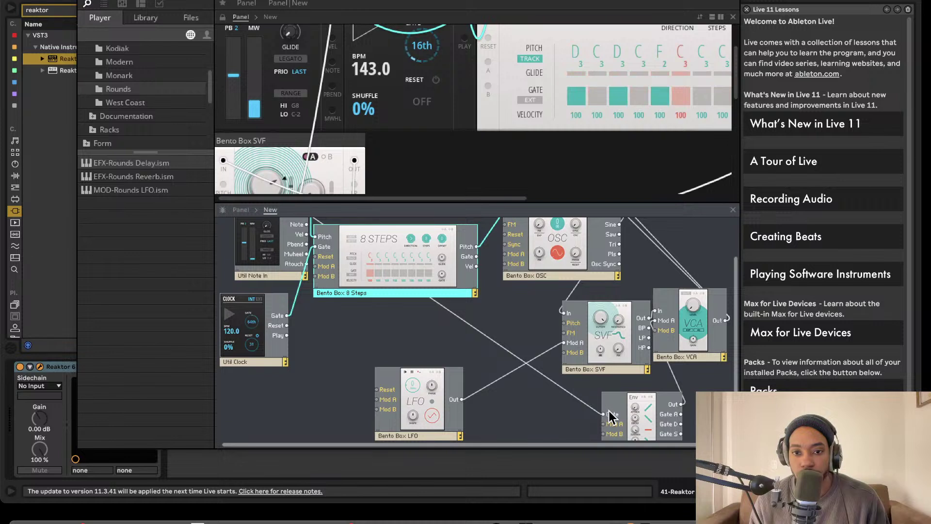
pyautogui.moveTo(603, 413); pyautogui.dragTo(476, 256)
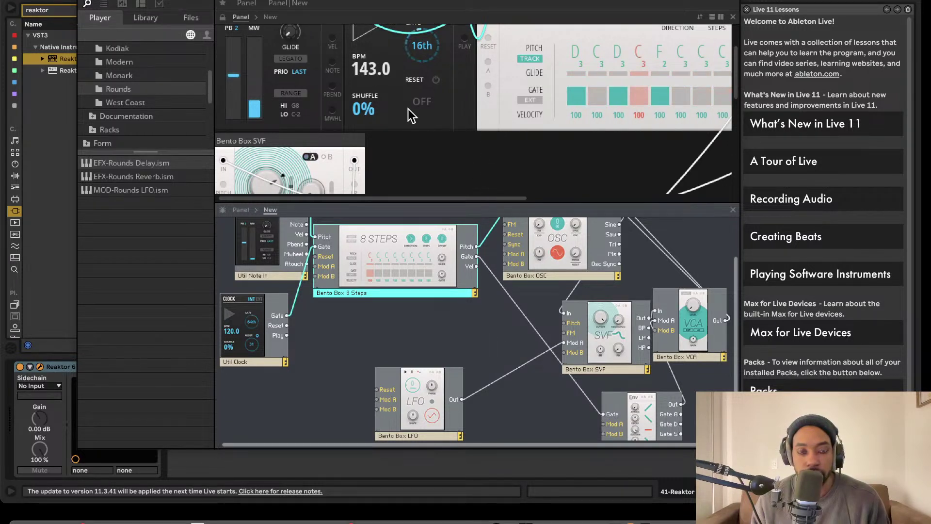
pyautogui.scroll(3, 407, 105)
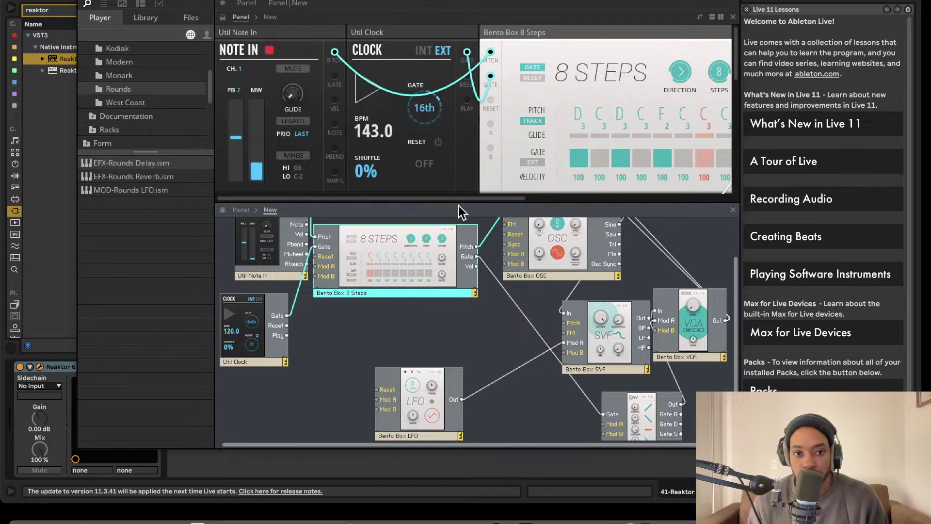
pyautogui.click(438, 319)
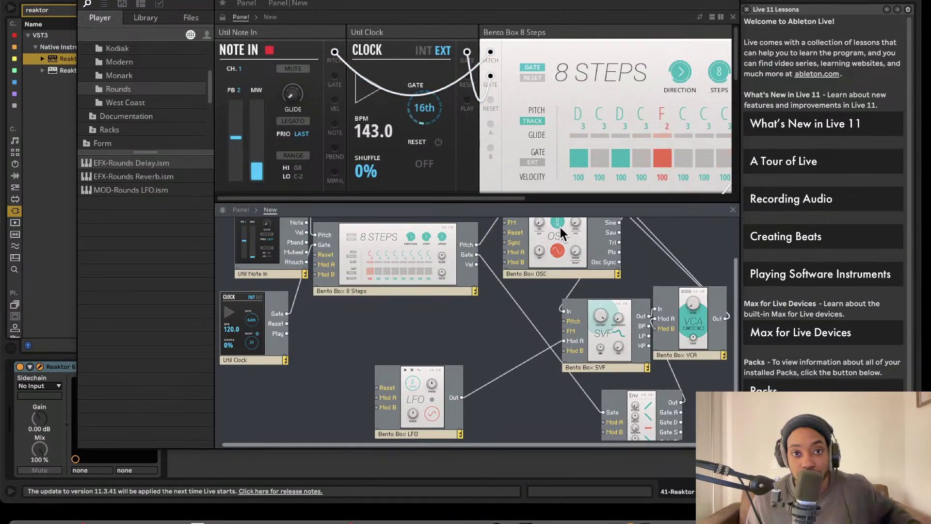
pyautogui.moveTo(557, 226)
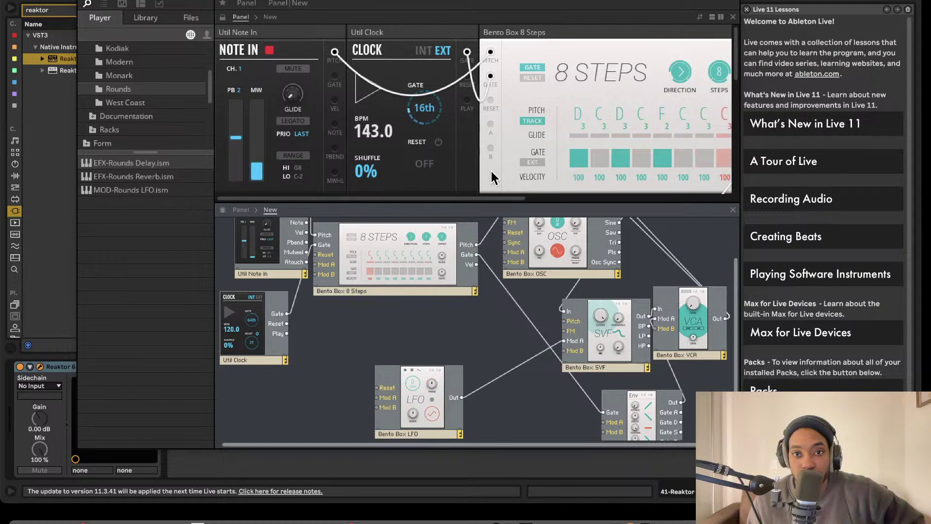
# - Turn on the gates of steps 7 and 8 in the 8 Steps sequencer and set their pitches to E2 and F#1
pyautogui.hscroll(5, 522, 165)
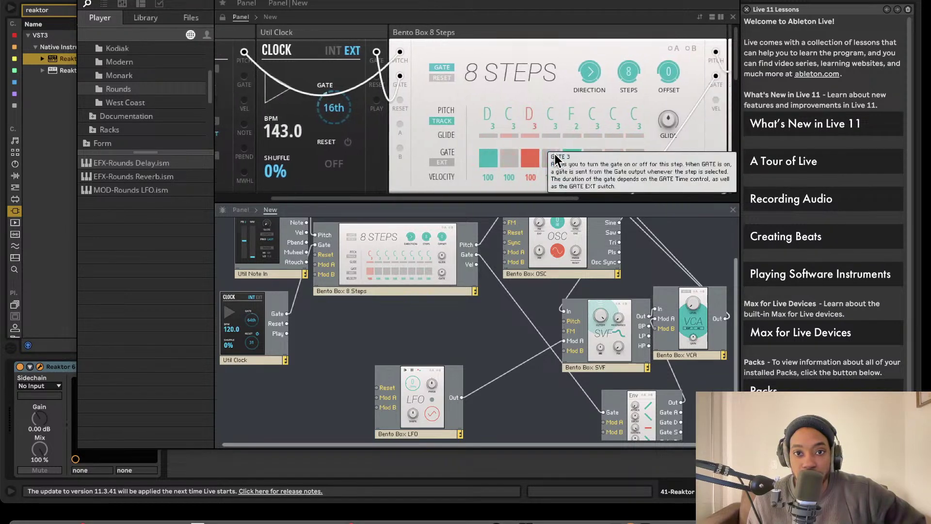
pyautogui.hscroll(2, 552, 159)
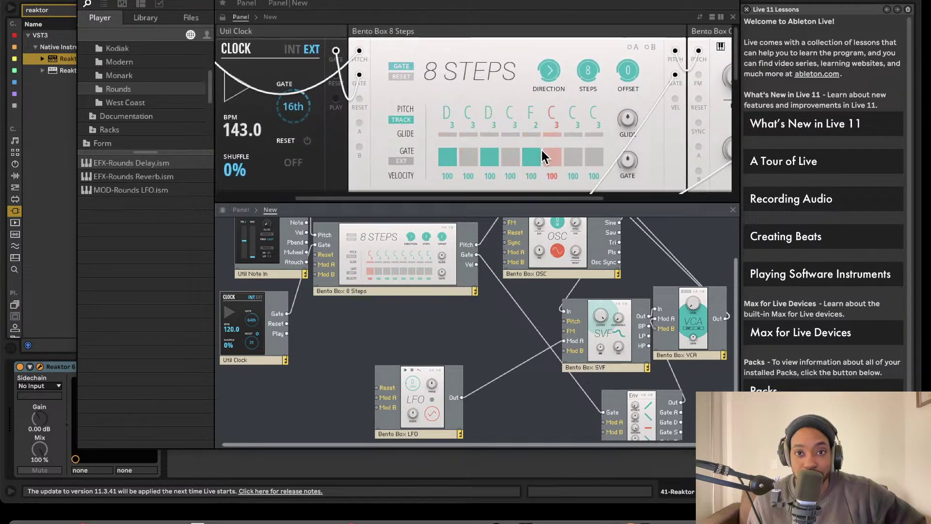
pyautogui.hscroll(2, 545, 158)
pyautogui.click(542, 157)
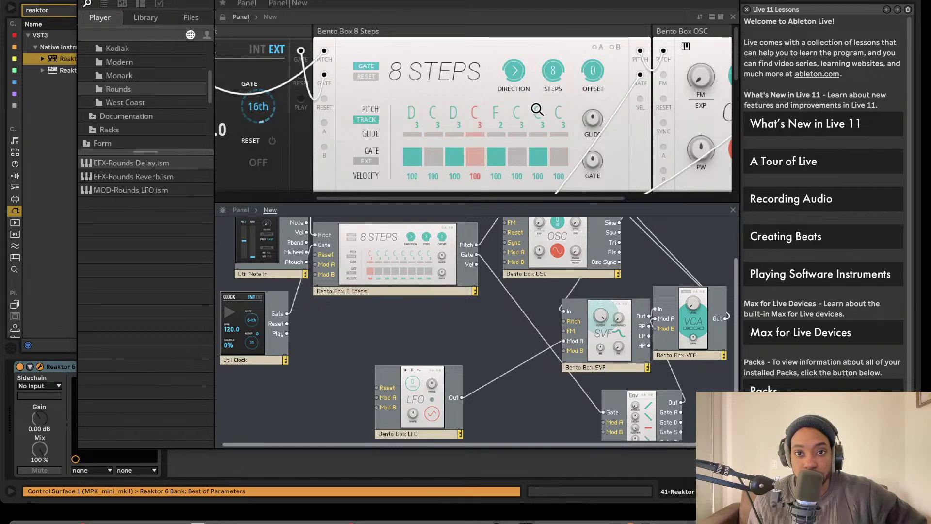
pyautogui.moveTo(537, 109)
pyautogui.mouseDown()
pyautogui.moveTo(538, 88)
pyautogui.moveTo(532, 127)
pyautogui.mouseUp()
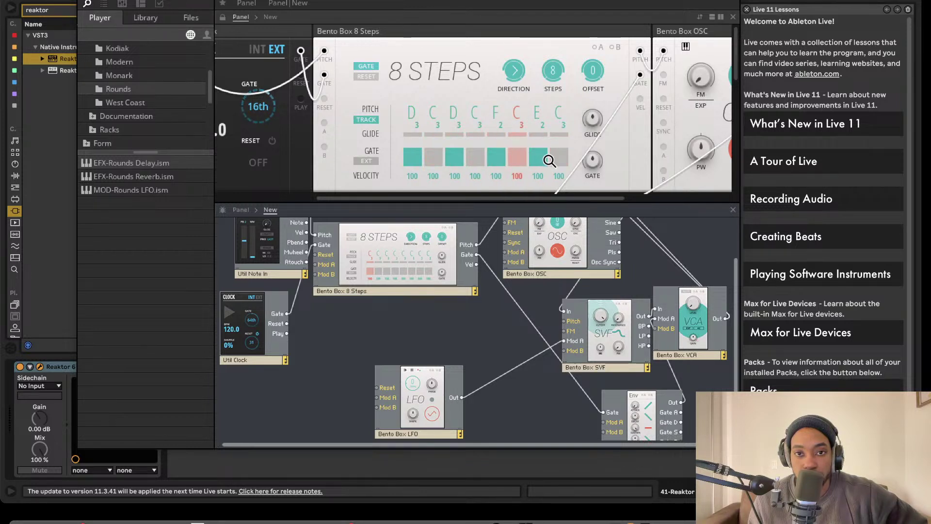
pyautogui.click(560, 156)
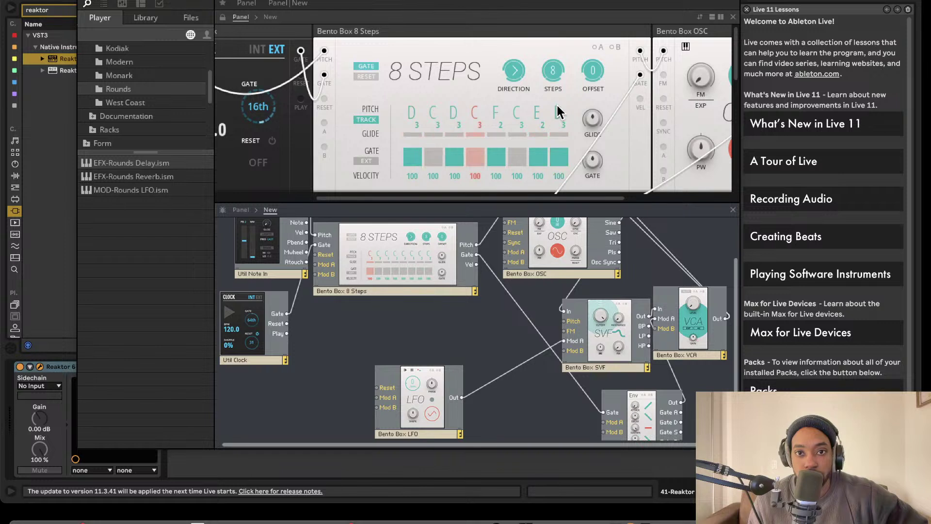
pyautogui.moveTo(560, 103); pyautogui.dragTo(558, 159)
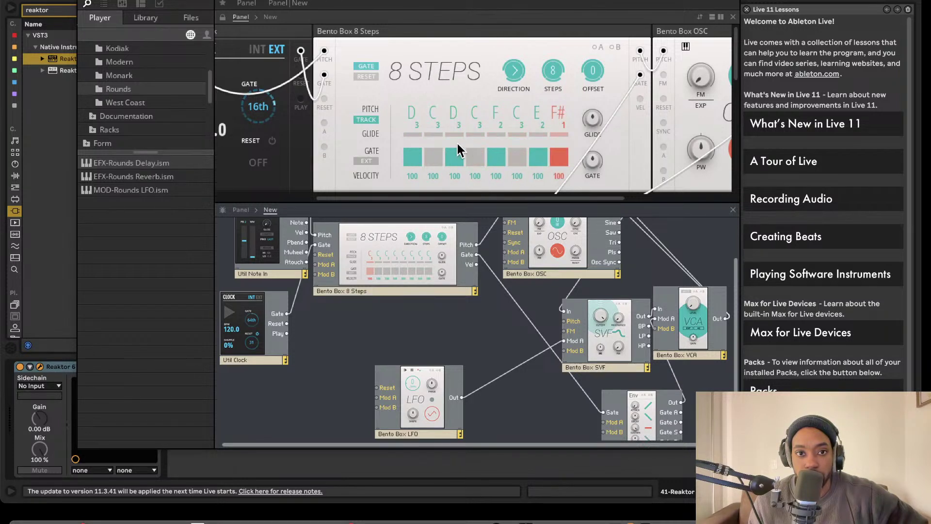
# - Try the 8 Steps external gate option and sequence lengths of 7, 6 and 4 steps, restoring the original gate mode and 8 steps
pyautogui.click(372, 161)
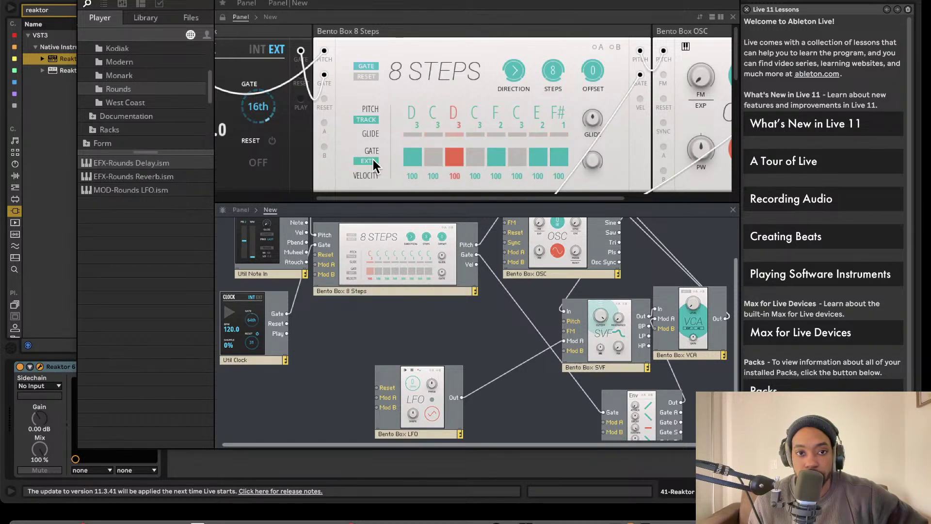
pyautogui.click(373, 161)
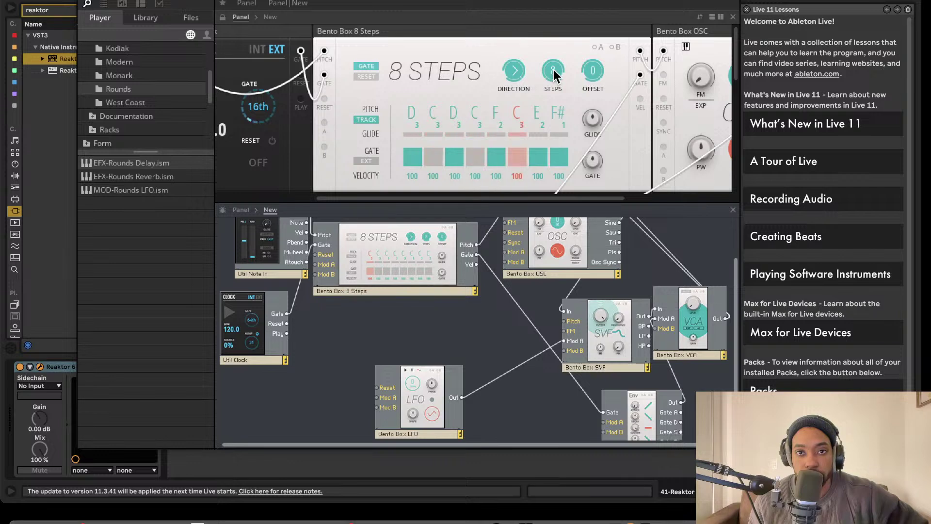
pyautogui.moveTo(553, 71); pyautogui.dragTo(551, 84)
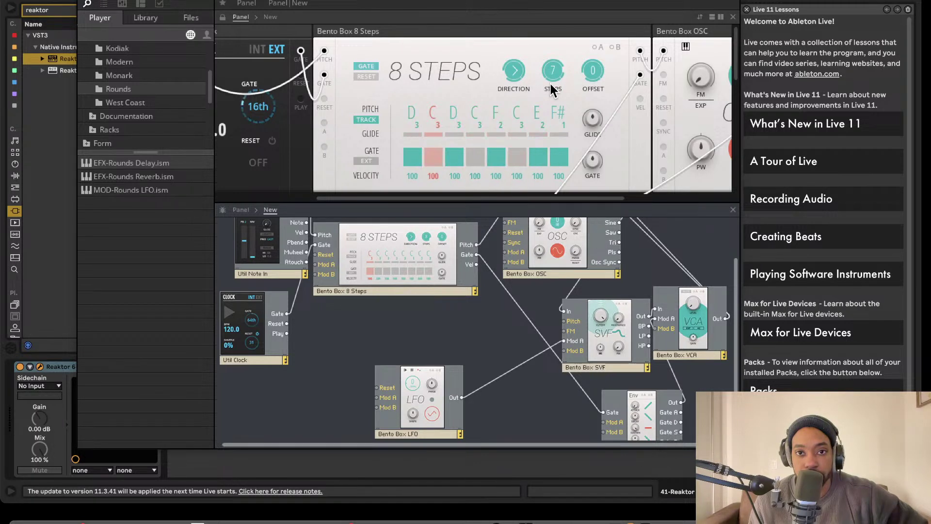
pyautogui.moveTo(550, 83); pyautogui.dragTo(550, 91)
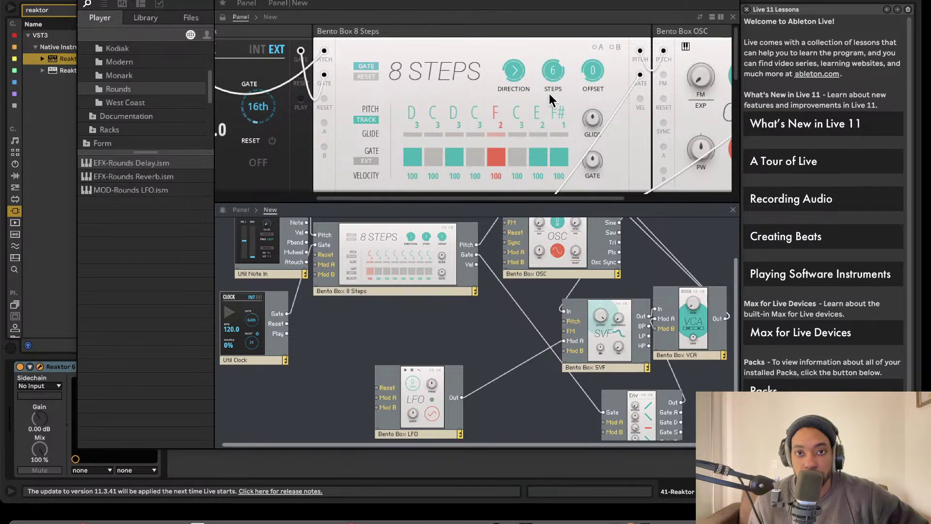
pyautogui.moveTo(547, 91); pyautogui.dragTo(549, 111)
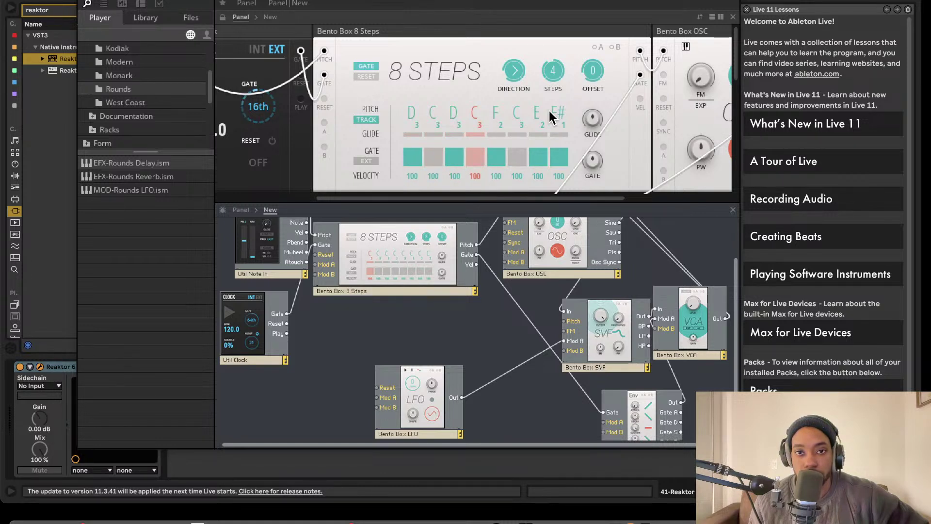
pyautogui.moveTo(549, 110); pyautogui.dragTo(549, 91)
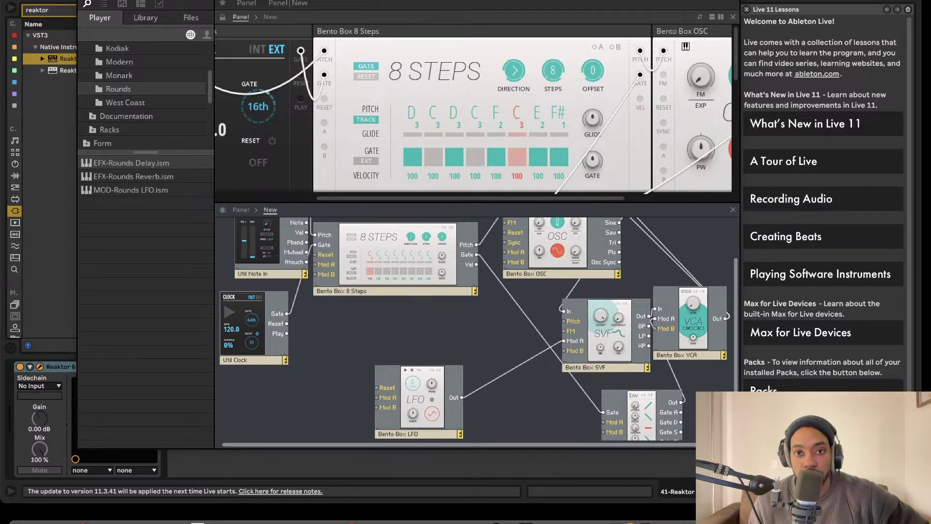
pyautogui.moveTo(566, 30); pyautogui.dragTo(573, 21)
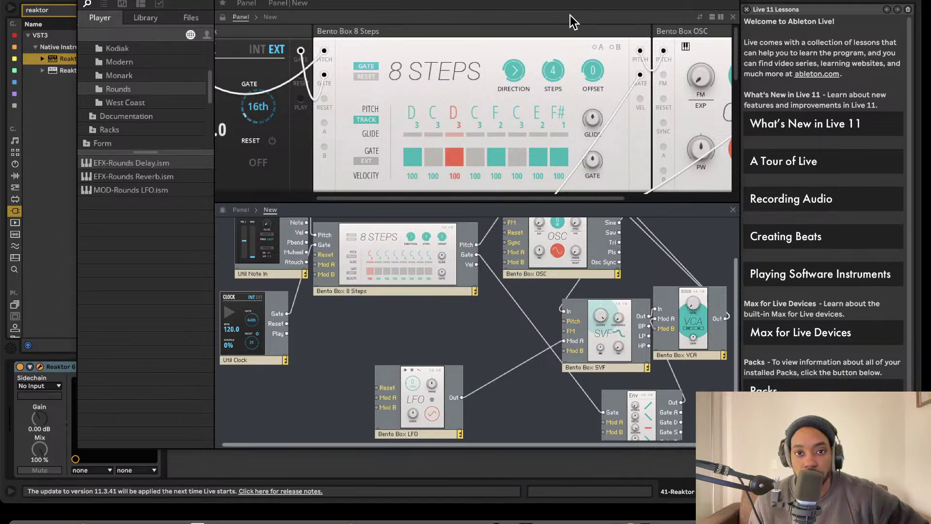
pyautogui.moveTo(570, 14); pyautogui.dragTo(579, 2)
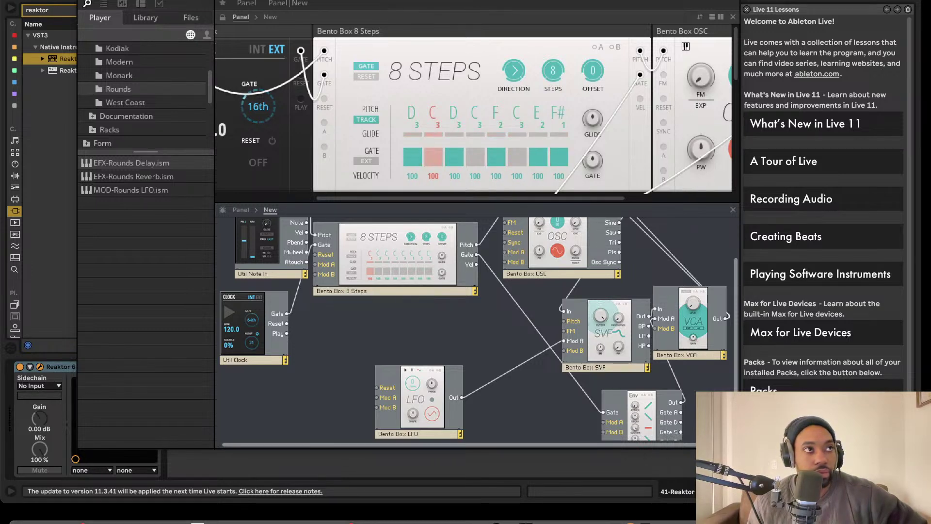
# - Hide the Reaktor window to check the Reaktor 6 track in the arrangement, and bring the window back
pyautogui.press('super+alt+p')
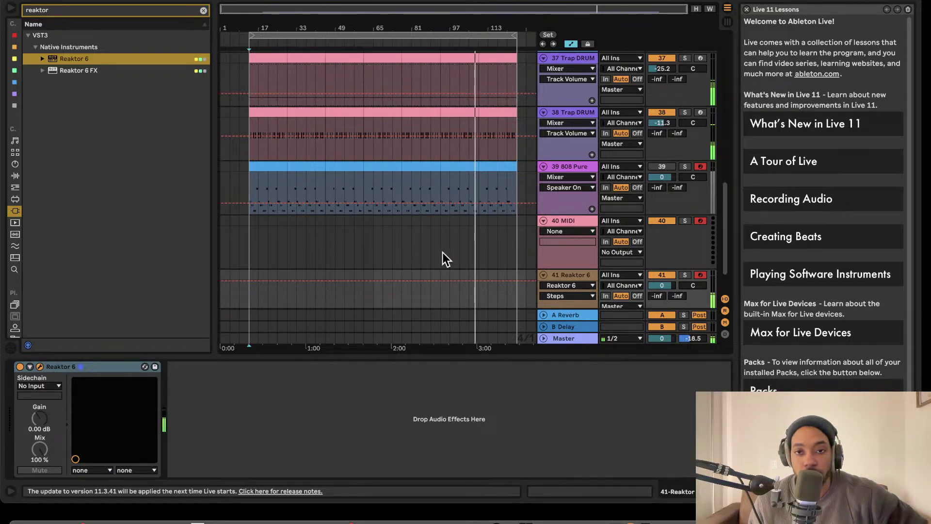
pyautogui.scroll(-3, 531, 243)
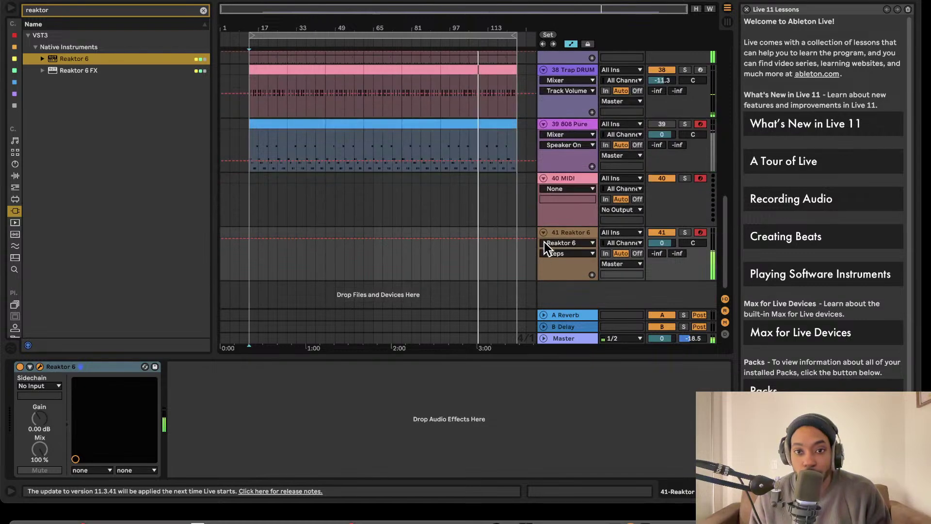
pyautogui.rightClick(564, 293)
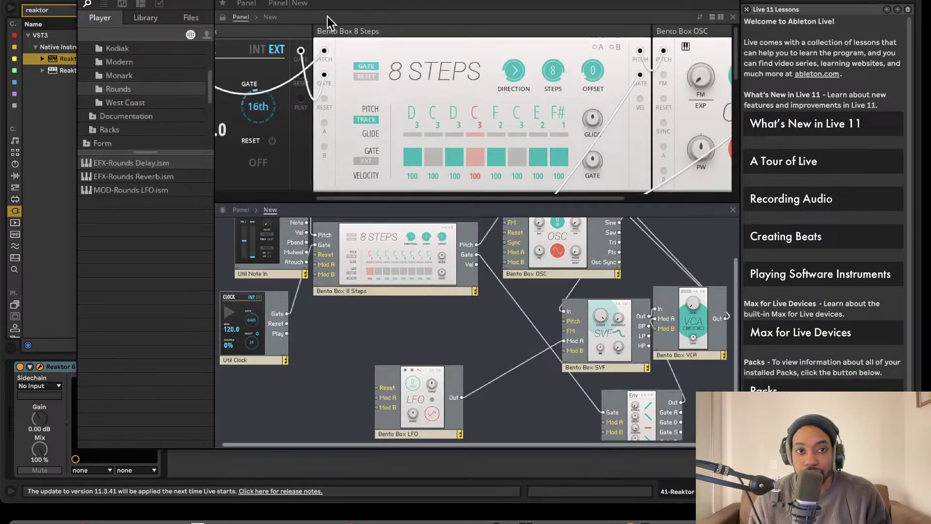
# - Insert a new audio track below the Reaktor 6 track and set its audio input to 41-Reaktor 6
pyautogui.click(83, 1)
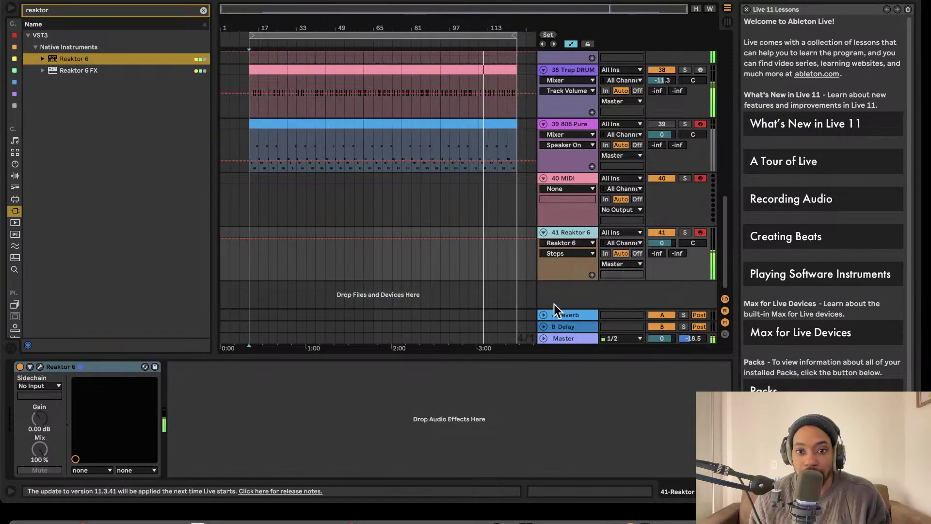
pyautogui.rightClick(564, 293)
pyautogui.click(578, 296)
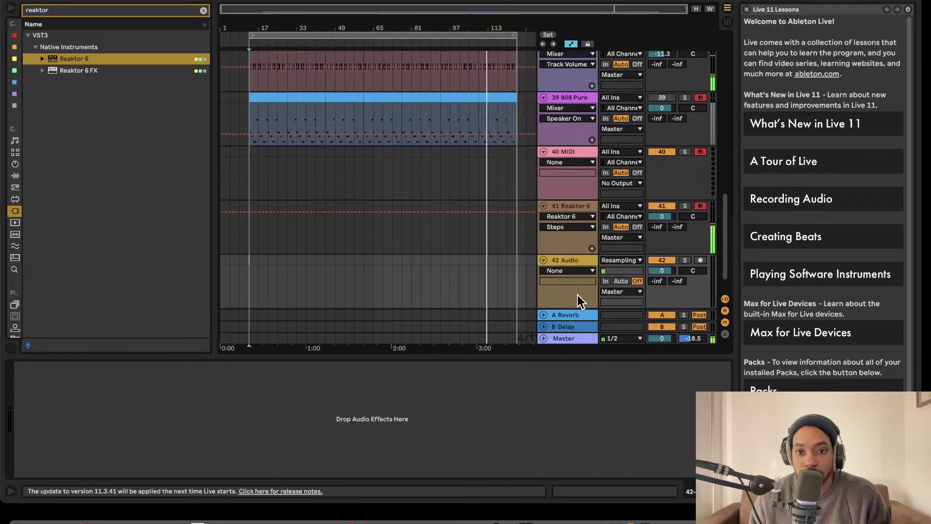
pyautogui.click(620, 261)
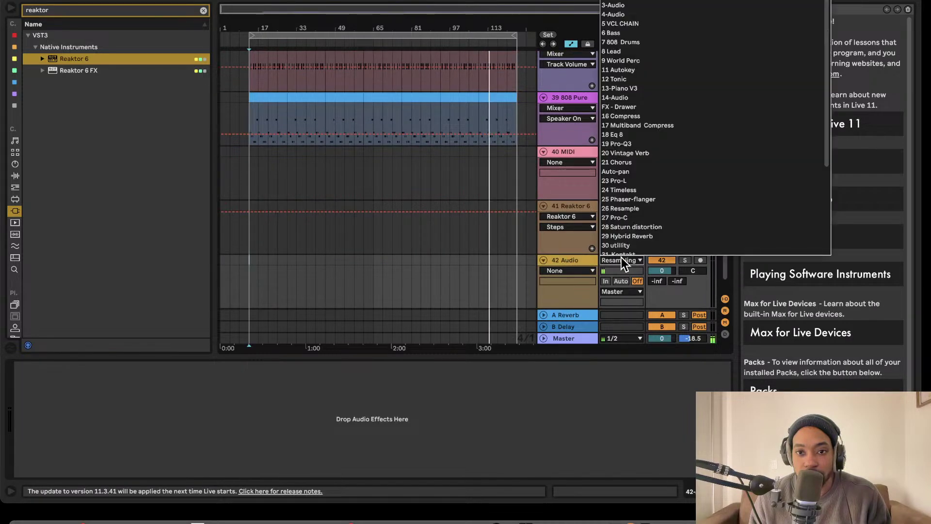
pyautogui.click(619, 260)
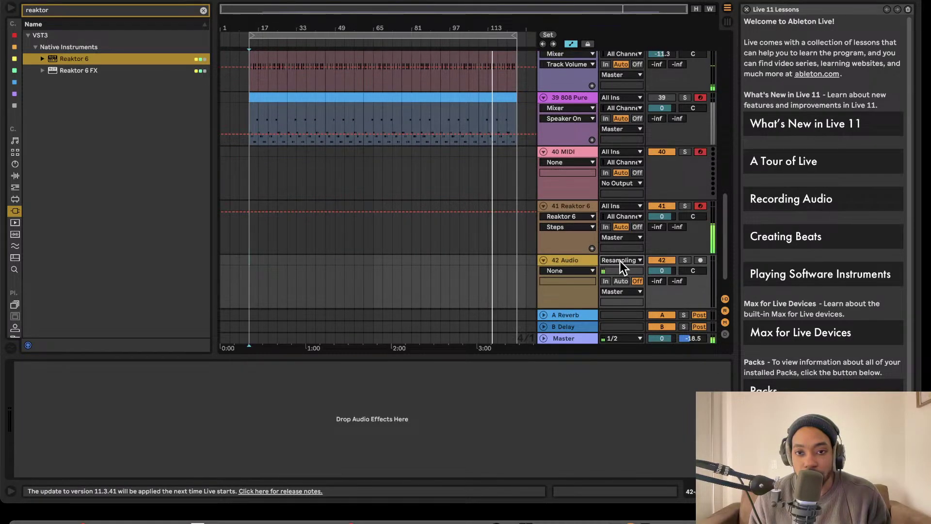
pyautogui.click(620, 261)
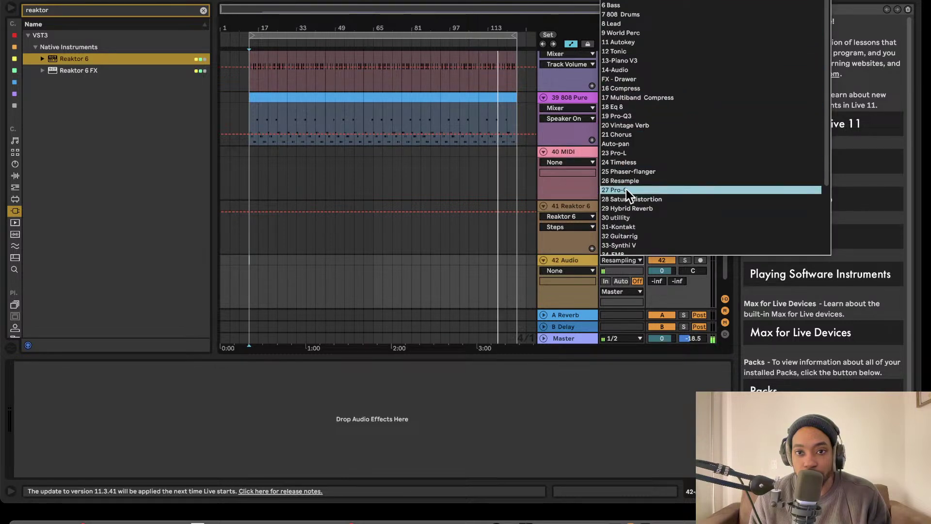
pyautogui.scroll(-1, 625, 240)
pyautogui.scroll(-4, 624, 221)
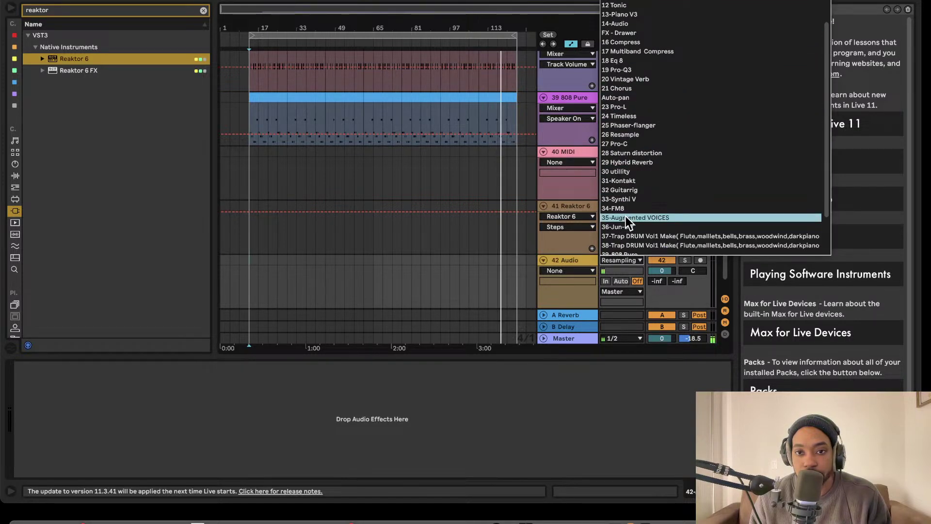
pyautogui.click(626, 211)
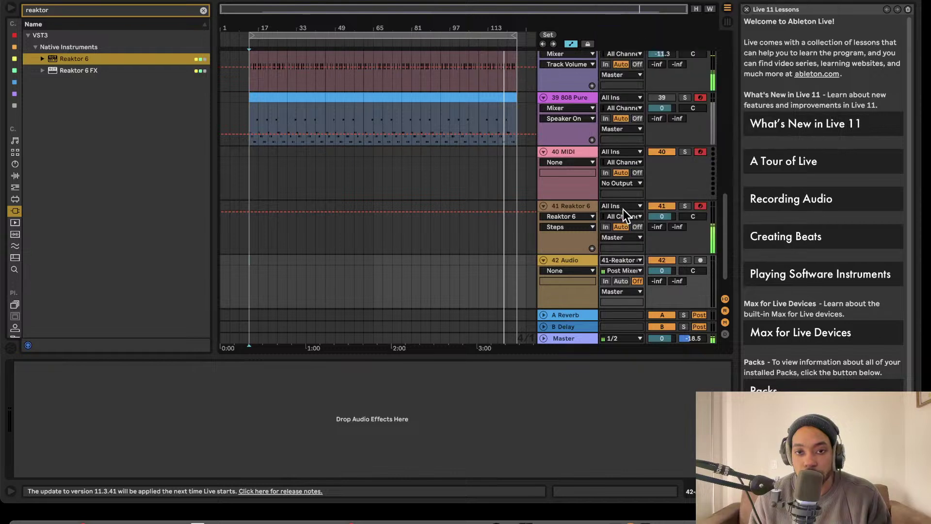
# - Disarm the 39 808 Pure and 40 MIDI tracks so they are excluded from recording
pyautogui.click(700, 97)
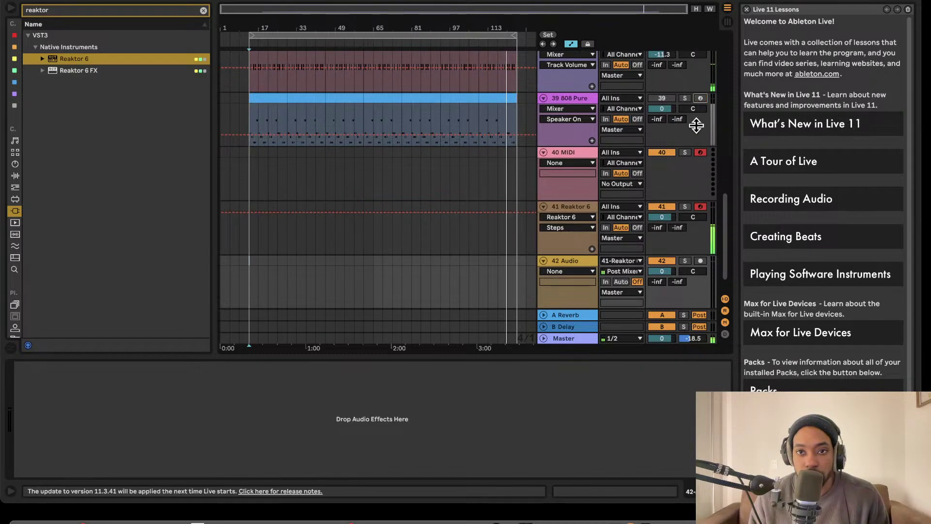
pyautogui.click(699, 152)
pyautogui.click(701, 153)
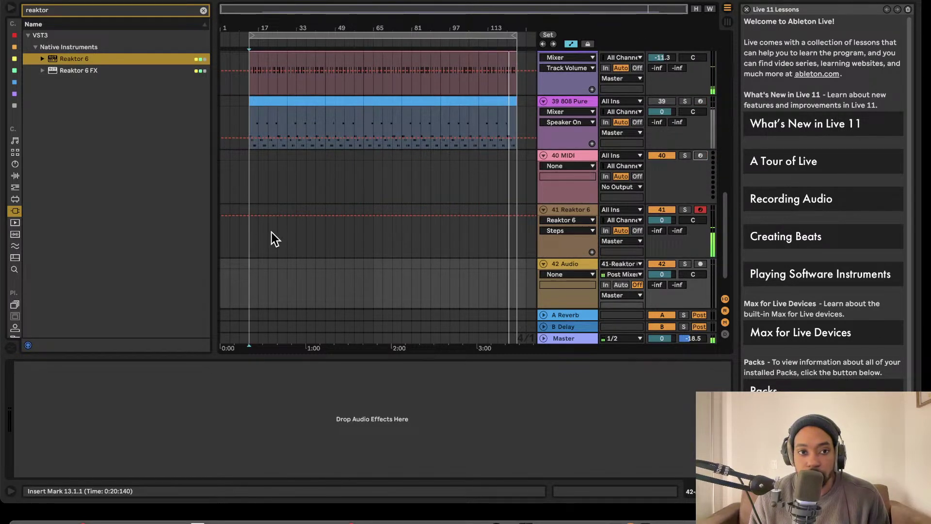
pyautogui.click(251, 239)
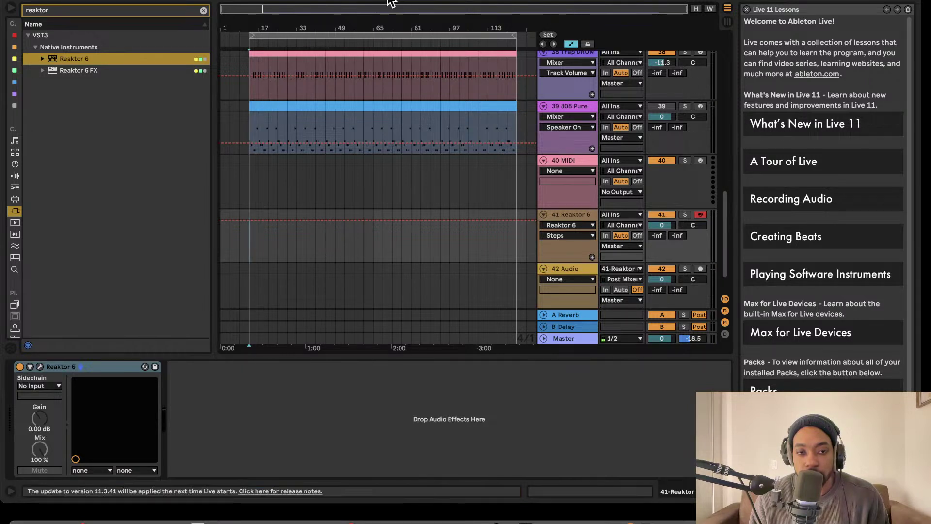
pyautogui.press('space')
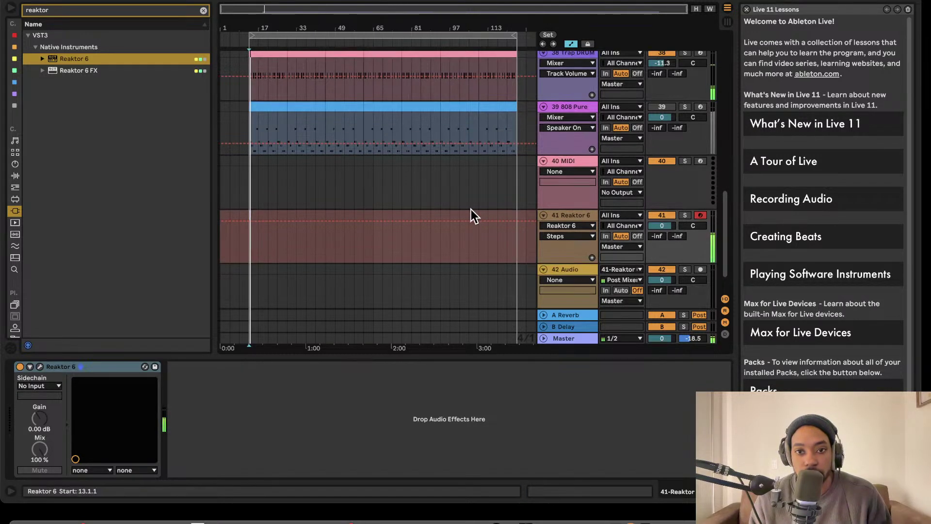
pyautogui.scroll(1, 480, 207)
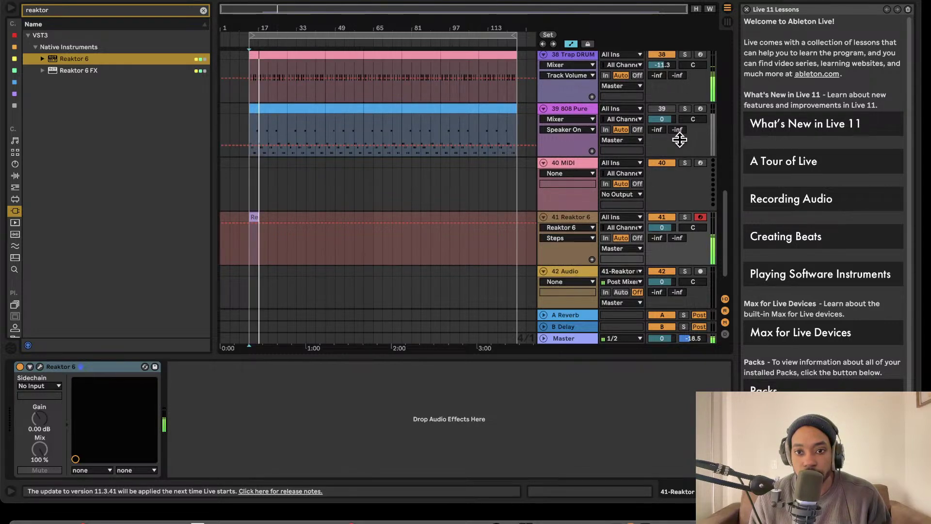
# - Arm the 42 Audio track instead of Reaktor 6 and start recording from position 13.1.1
pyautogui.click(700, 271)
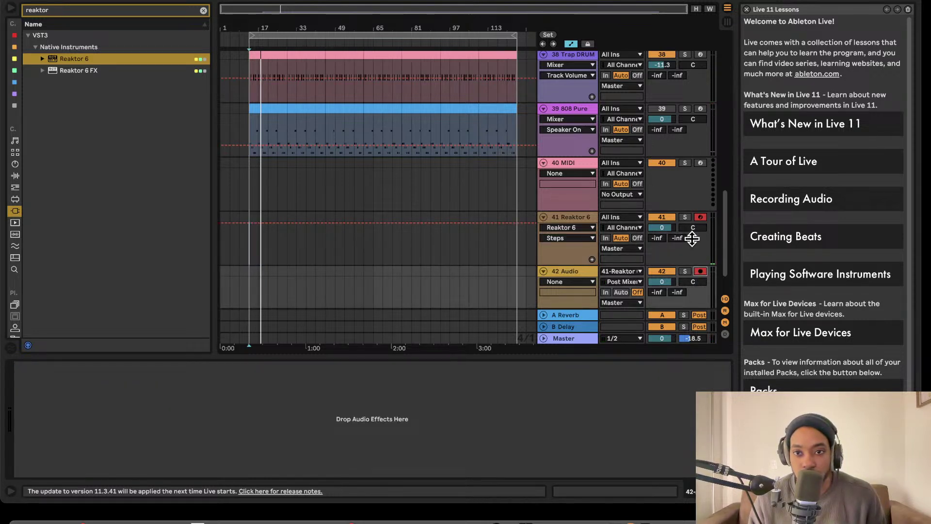
pyautogui.click(700, 217)
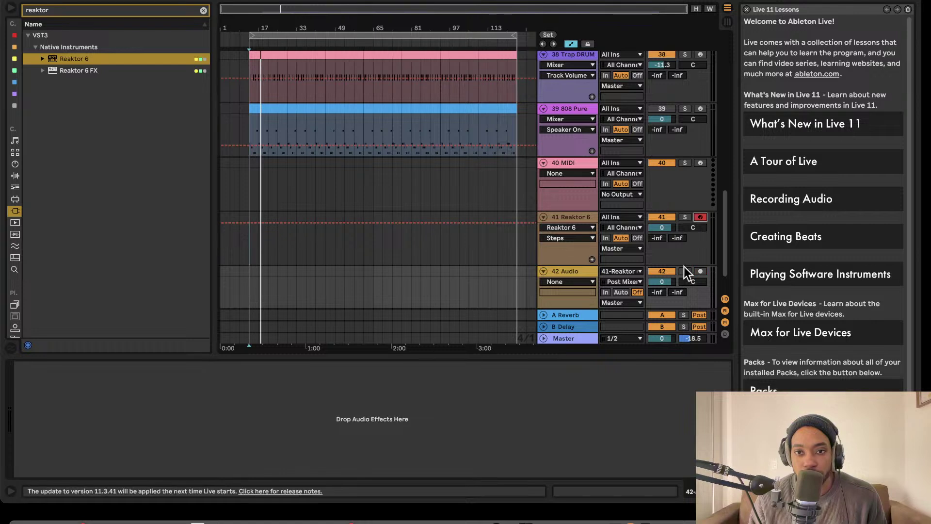
pyautogui.click(703, 271)
pyautogui.click(249, 243)
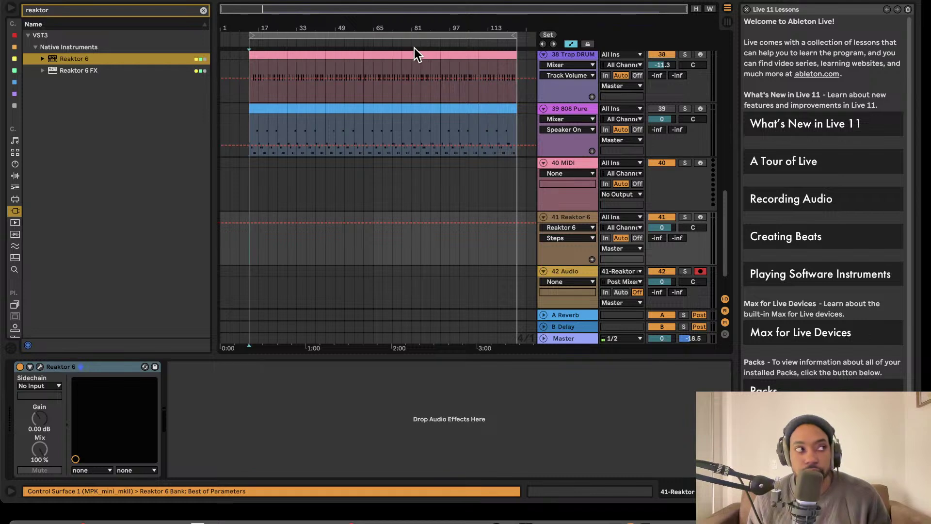
pyautogui.press('F9')
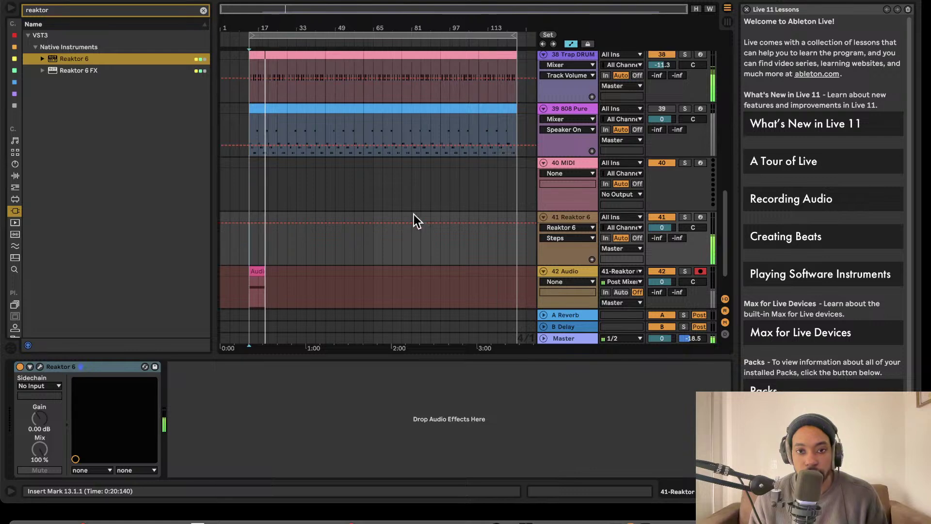
# - During recording, open the Reaktor window and switch the 8 Steps sequence length to 6 steps and back to 8
pyautogui.click(42, 366)
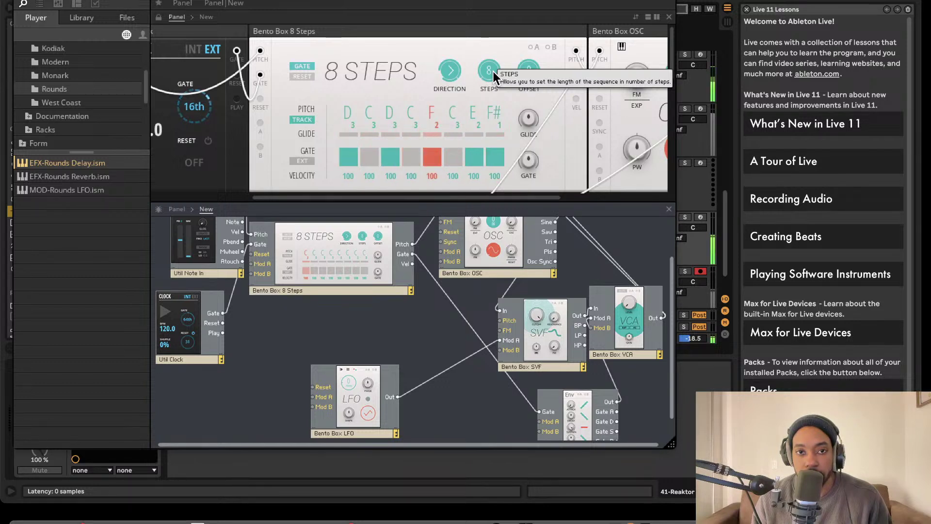
pyautogui.moveTo(493, 71); pyautogui.dragTo(489, 97)
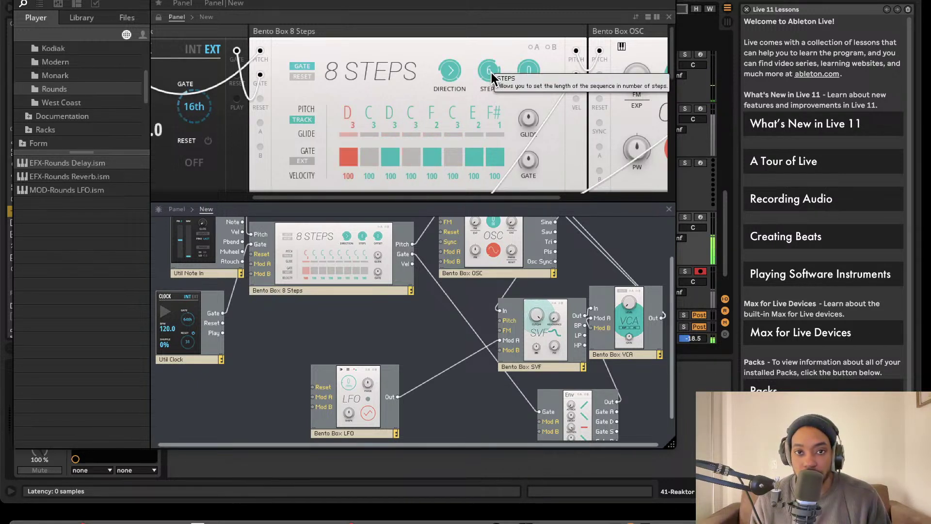
pyautogui.click(533, 49)
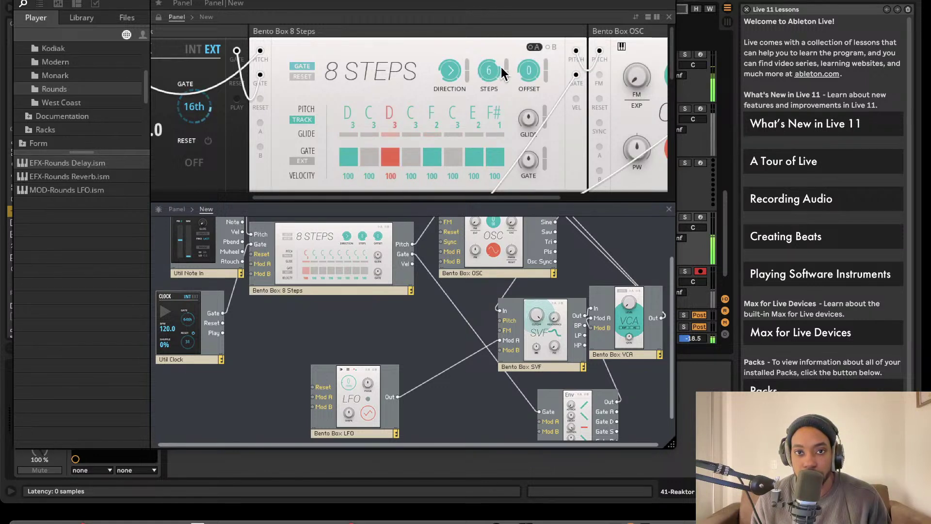
pyautogui.click(537, 49)
pyautogui.moveTo(482, 73); pyautogui.dragTo(488, 37)
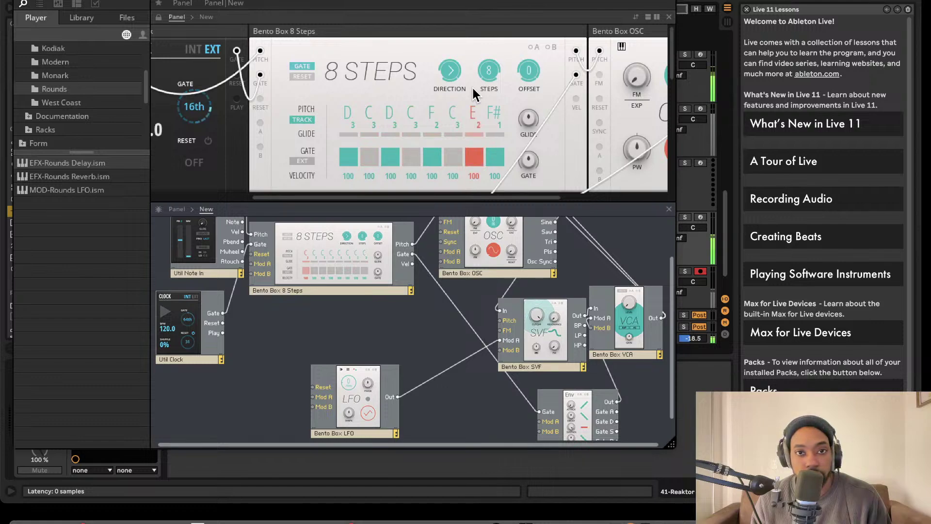
# - Record another passage at 6 steps, moving the Reaktor window to watch the arrangement, and return the sequence length to 8
pyautogui.moveTo(405, 0); pyautogui.dragTo(362, 104)
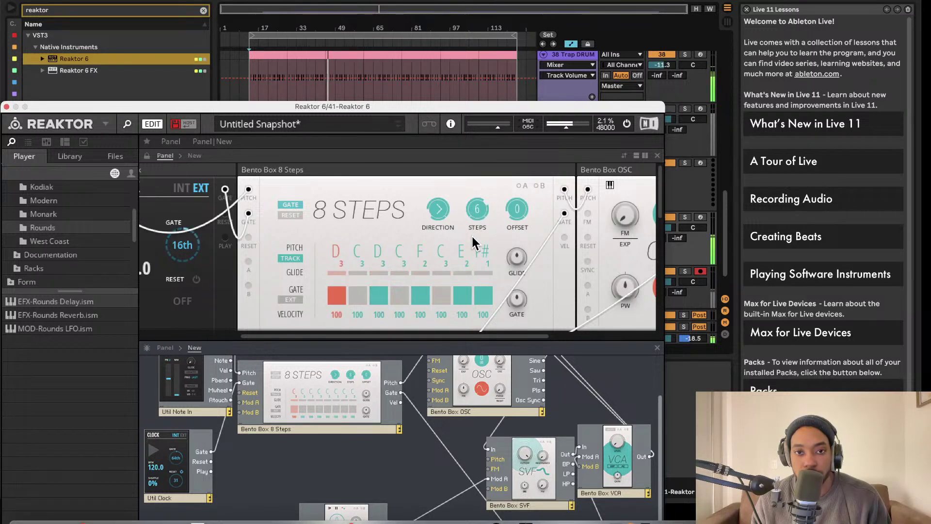
pyautogui.moveTo(473, 106); pyautogui.dragTo(487, 304)
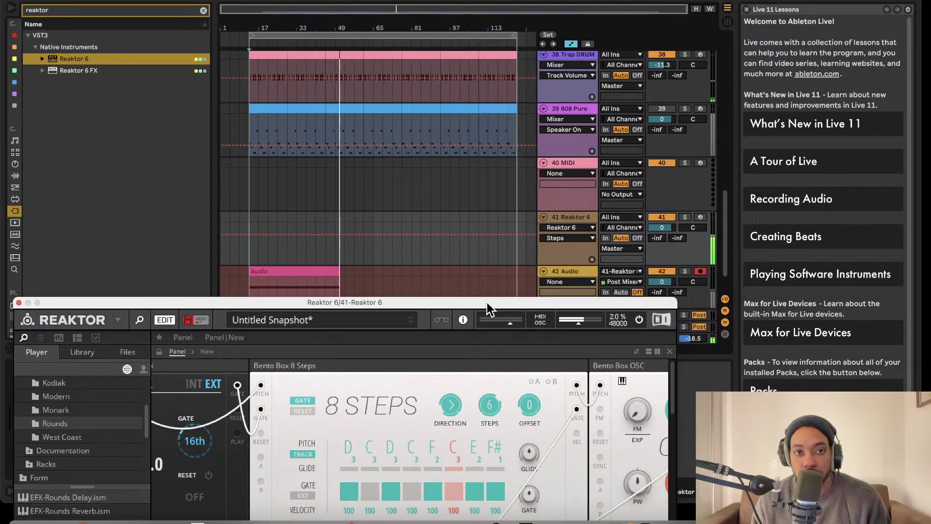
pyautogui.moveTo(486, 302); pyautogui.dragTo(487, 124)
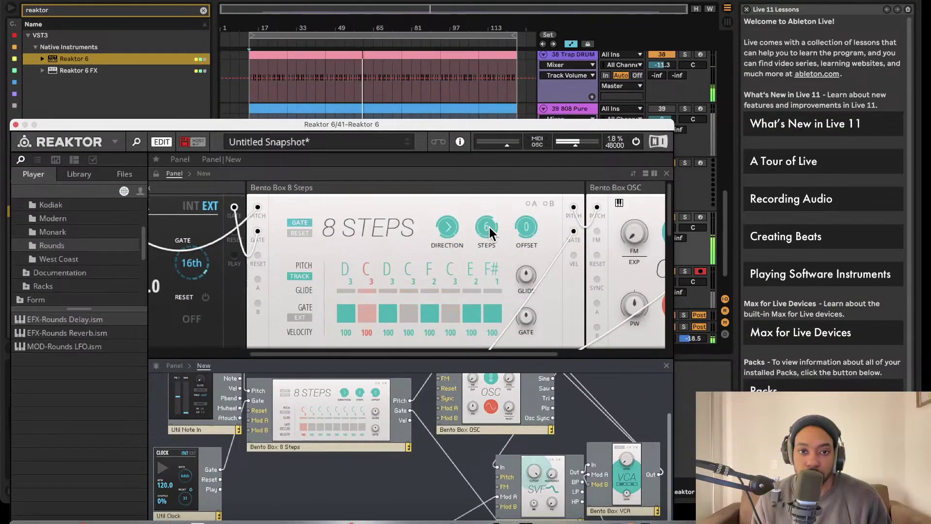
pyautogui.moveTo(488, 228); pyautogui.dragTo(487, 69)
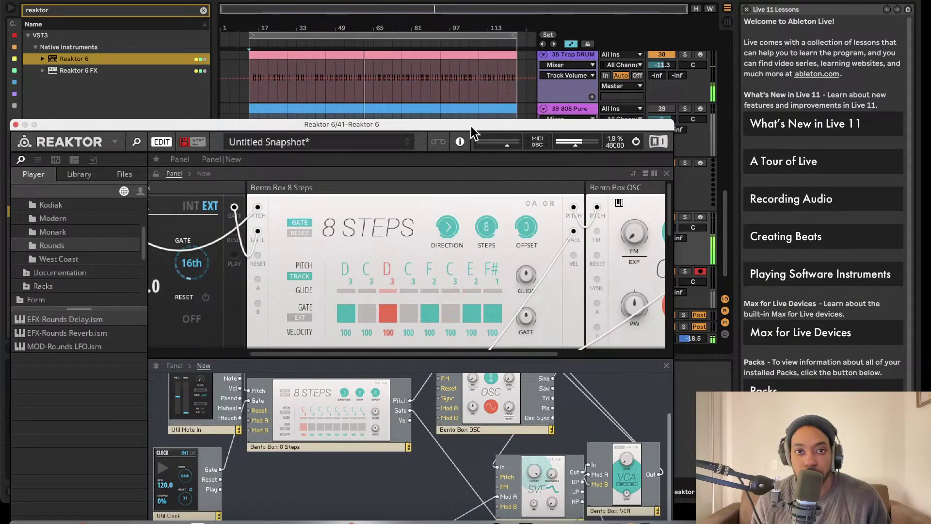
# - Move the Reaktor window clear of the arrangement, stop the recording and close the window
pyautogui.moveTo(471, 128); pyautogui.dragTo(488, 186)
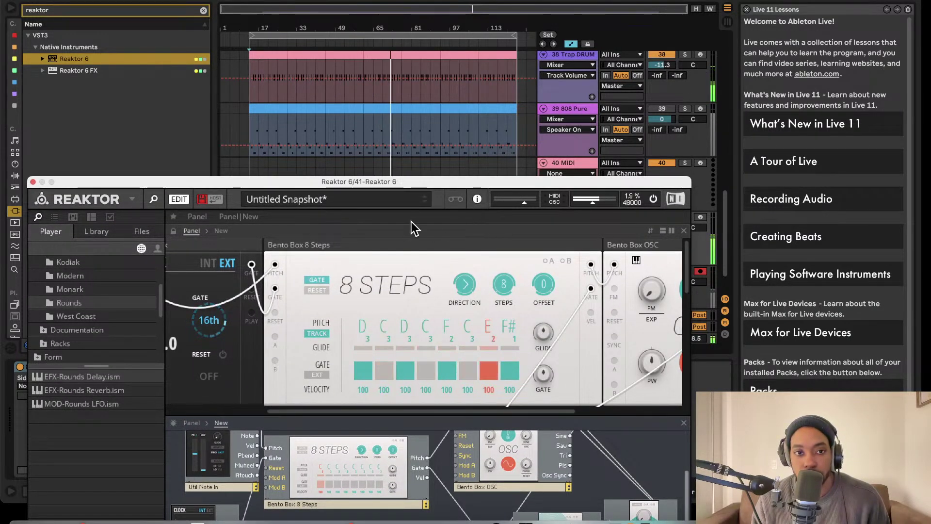
pyautogui.moveTo(419, 183); pyautogui.dragTo(482, 249)
pyautogui.scroll(-1, 393, 111)
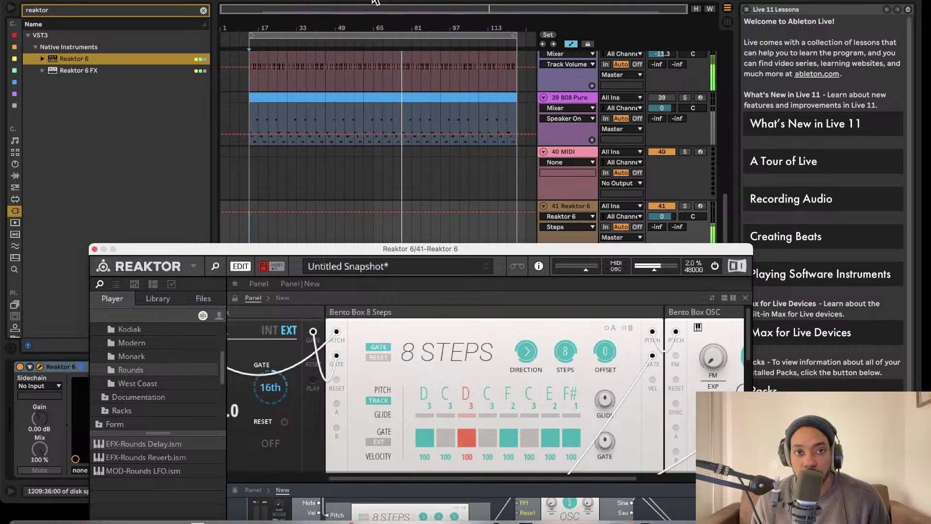
pyautogui.click(375, 2)
pyautogui.click(95, 249)
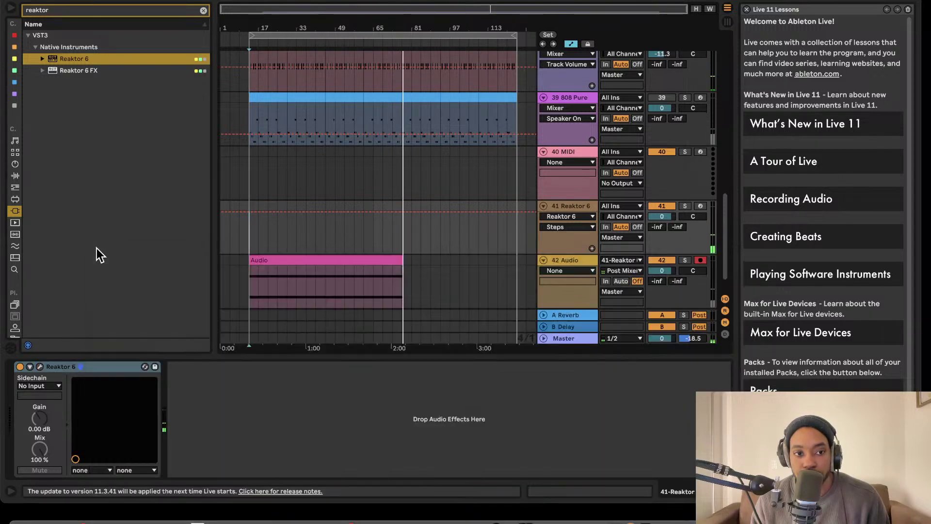
# - Turn off the 41 Reaktor 6 track and play back the recorded audio with the beat
pyautogui.click(586, 272)
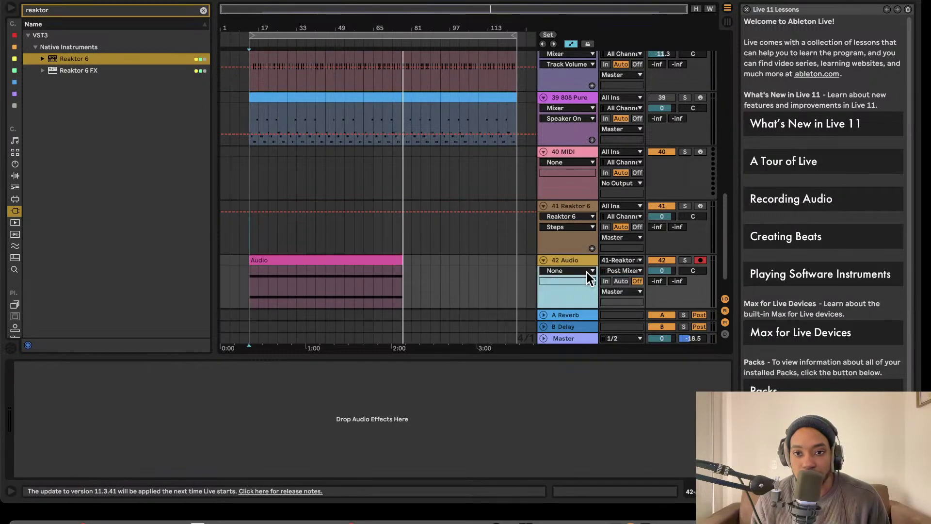
pyautogui.click(667, 205)
pyautogui.press('space')
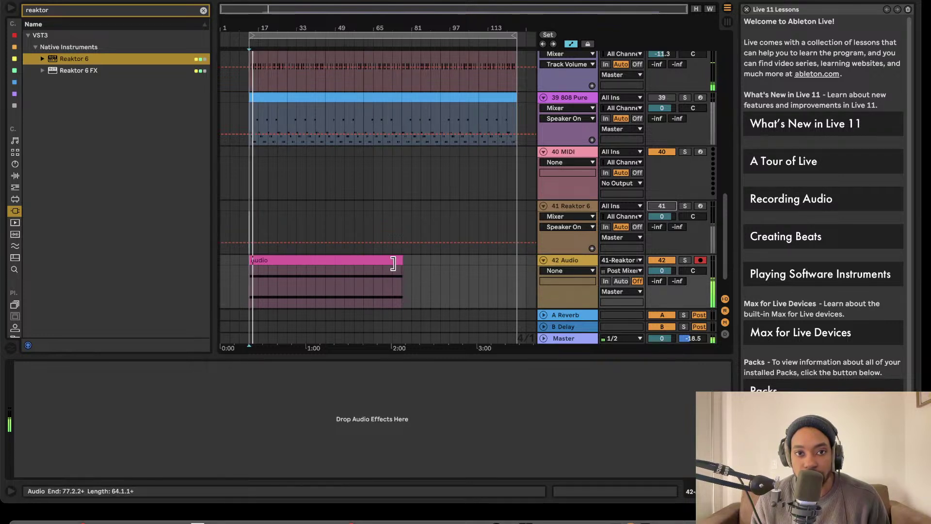
# - Duplicate the recorded audio clip and shorten the copy so it ends with the beat's clips
pyautogui.click(370, 260)
pyautogui.hotkey('ctrl', 'd')
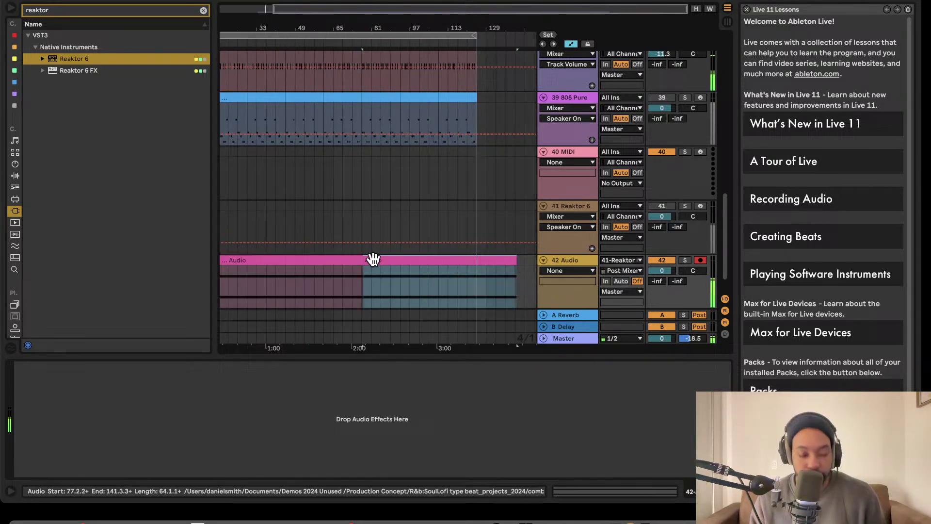
pyautogui.click(415, 259)
pyautogui.hscroll(-3, 416, 260)
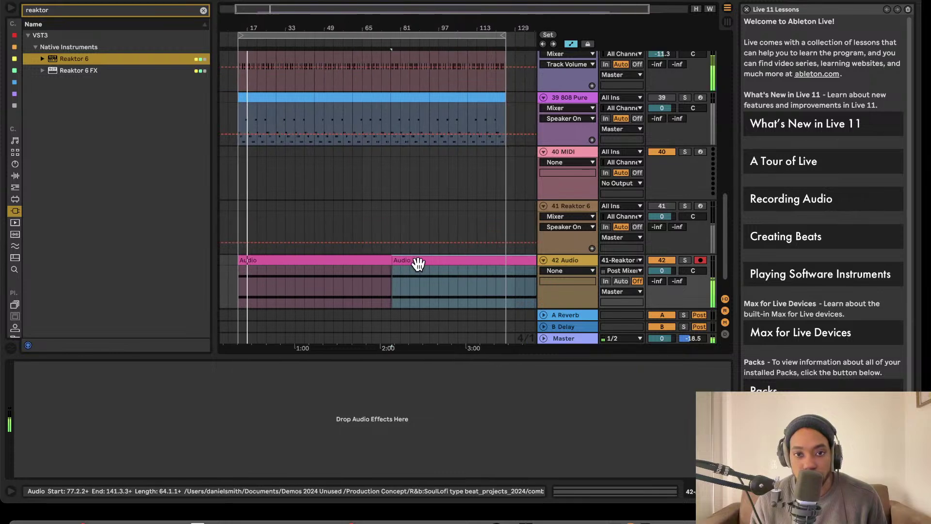
pyautogui.hscroll(3, 418, 263)
pyautogui.scroll(-1, 418, 263)
pyautogui.moveTo(510, 245); pyautogui.dragTo(480, 245)
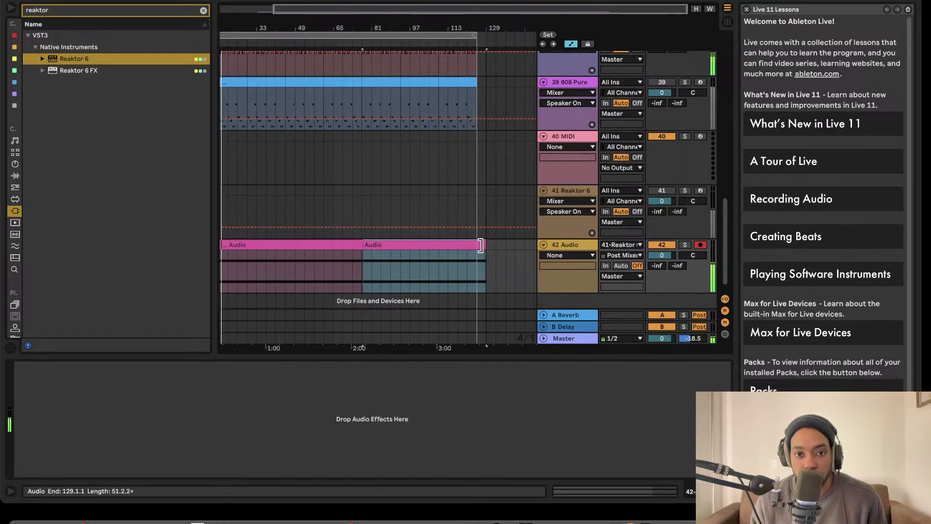
# - Rename the 42 Audio track as Autobass
pyautogui.rightClick(576, 245)
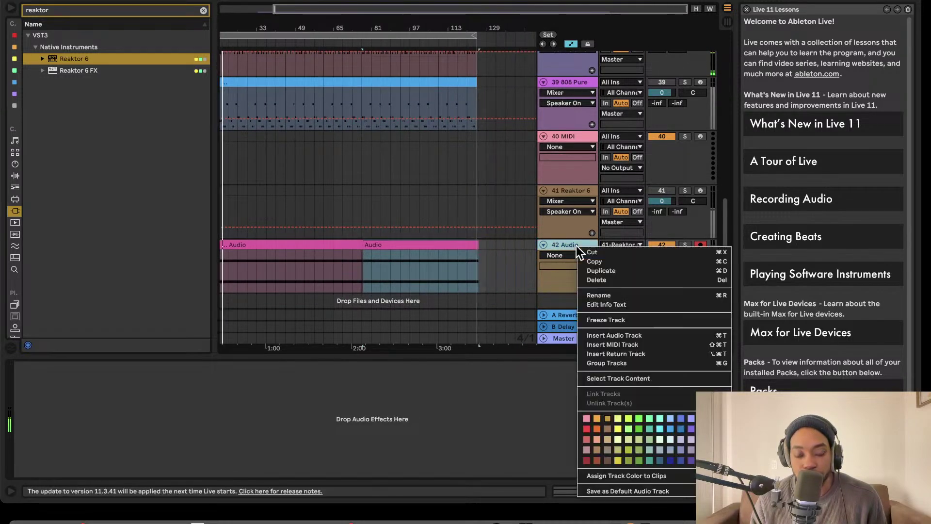
pyautogui.click(604, 292)
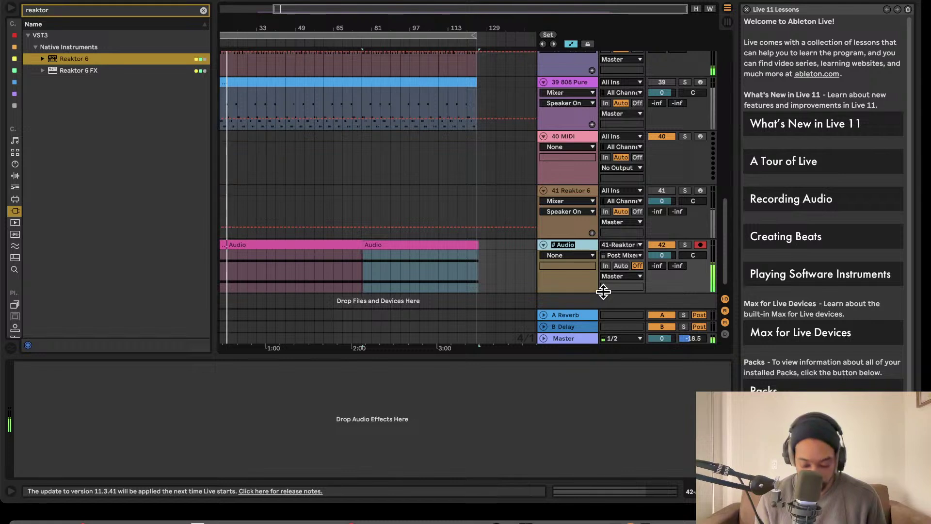
pyautogui.press('BackSpace')
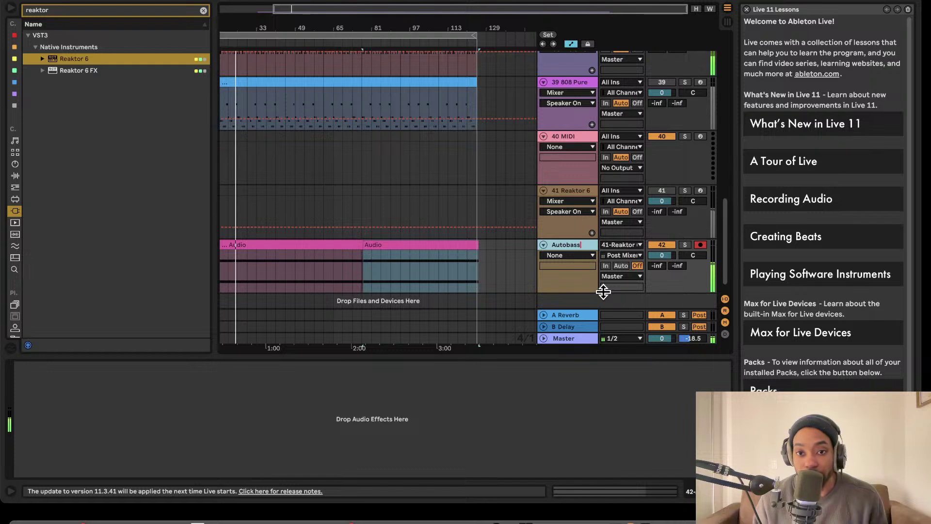
# - Colour the Autobass track lime green and assign that track colour to its clips
pyautogui.rightClick(579, 246)
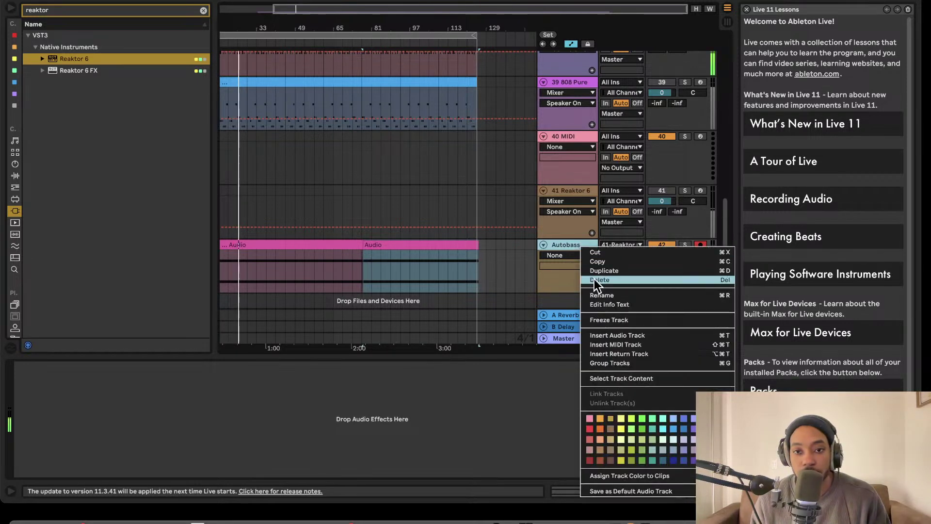
pyautogui.click(629, 420)
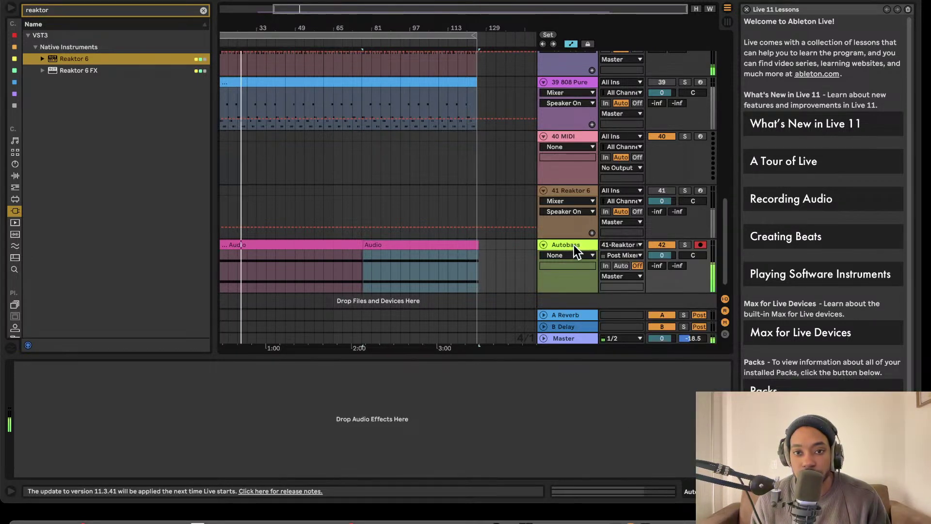
pyautogui.rightClick(574, 245)
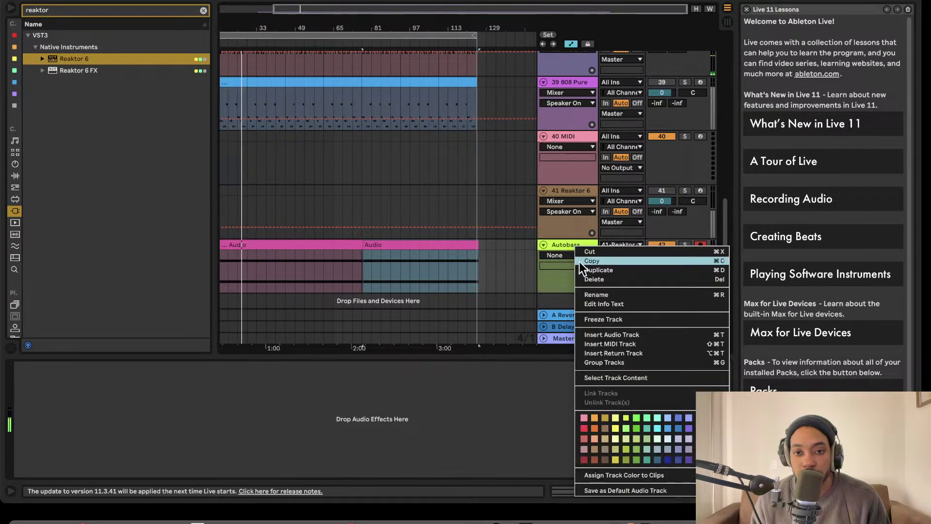
pyautogui.click(627, 477)
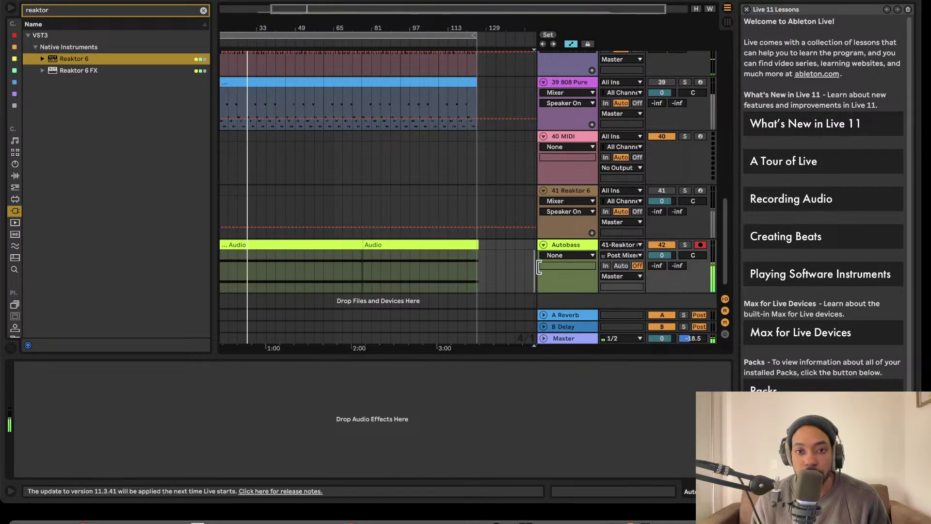
# - Move the Autobass track up so it sits directly below the 39 808 Pure track
pyautogui.scroll(2, 560, 246)
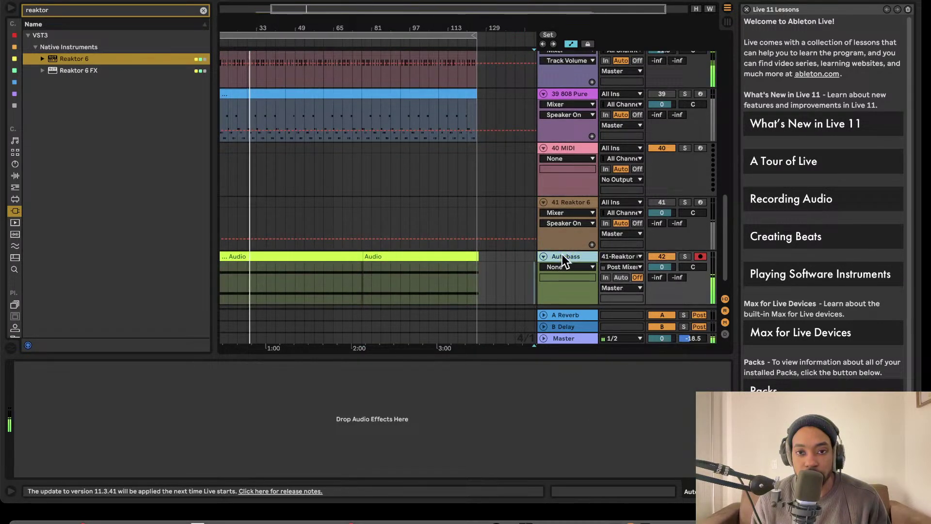
pyautogui.moveTo(562, 254); pyautogui.dragTo(558, 160)
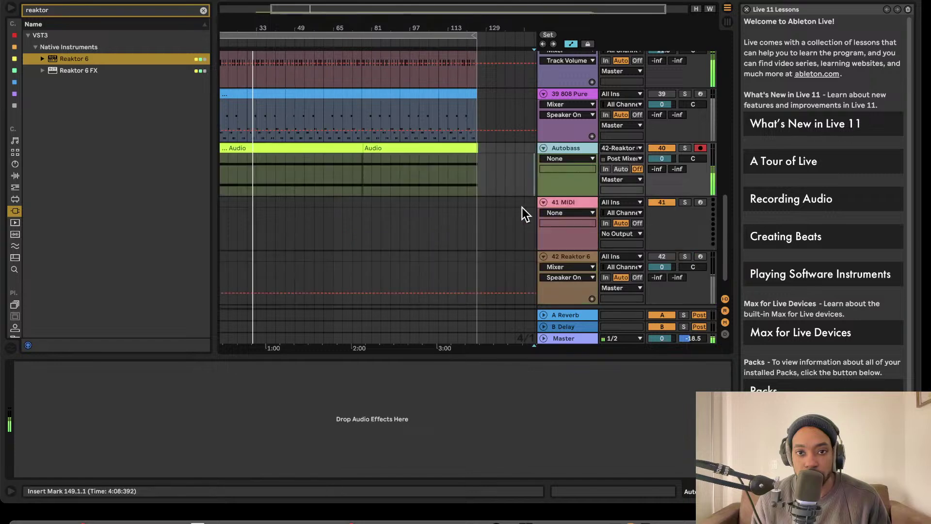
pyautogui.scroll(5, 522, 207)
pyautogui.hscroll(-3, 522, 208)
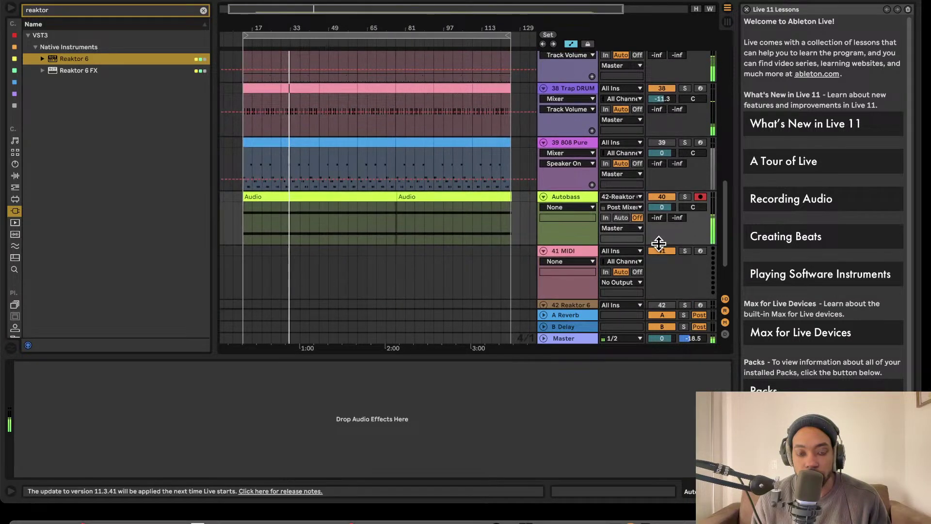
# - Fold the MIDI and Reaktor 6 tracks below Autobass
pyautogui.click(544, 250)
pyautogui.scroll(-2, 553, 249)
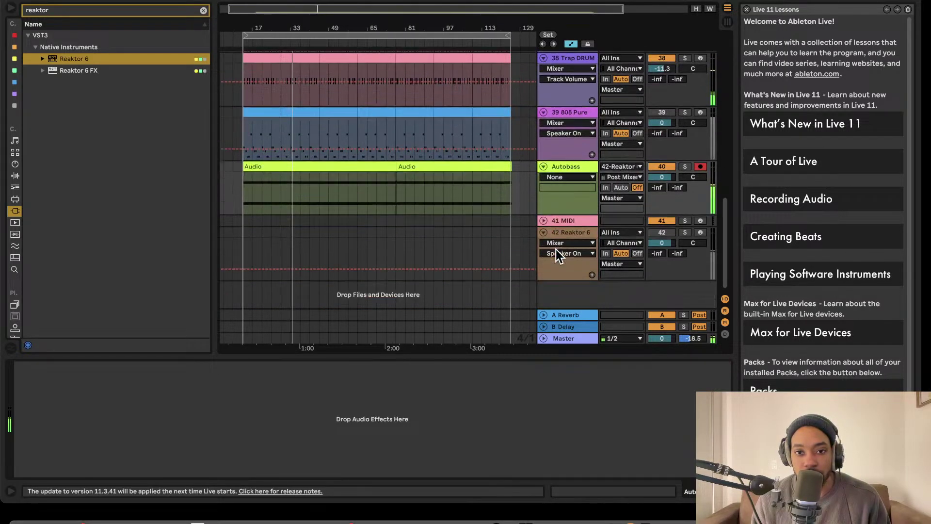
pyautogui.click(544, 233)
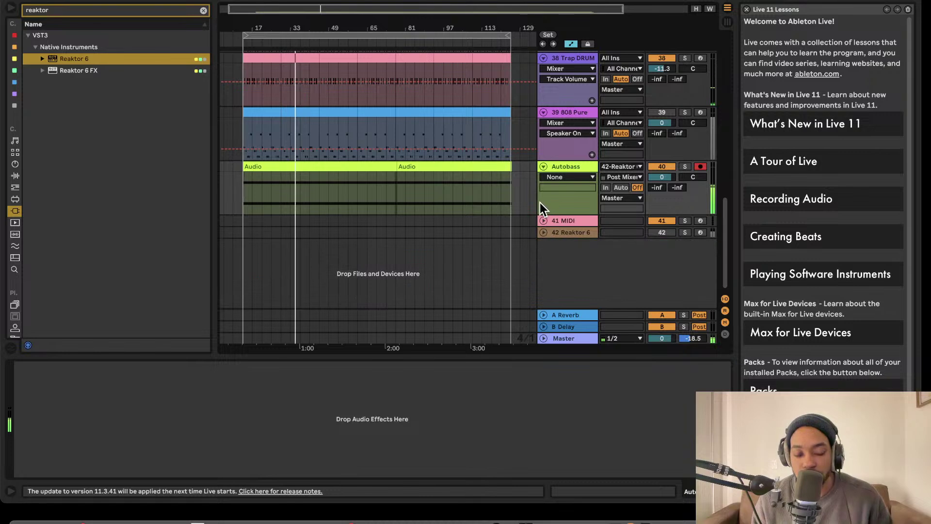
pyautogui.scroll(3, 542, 205)
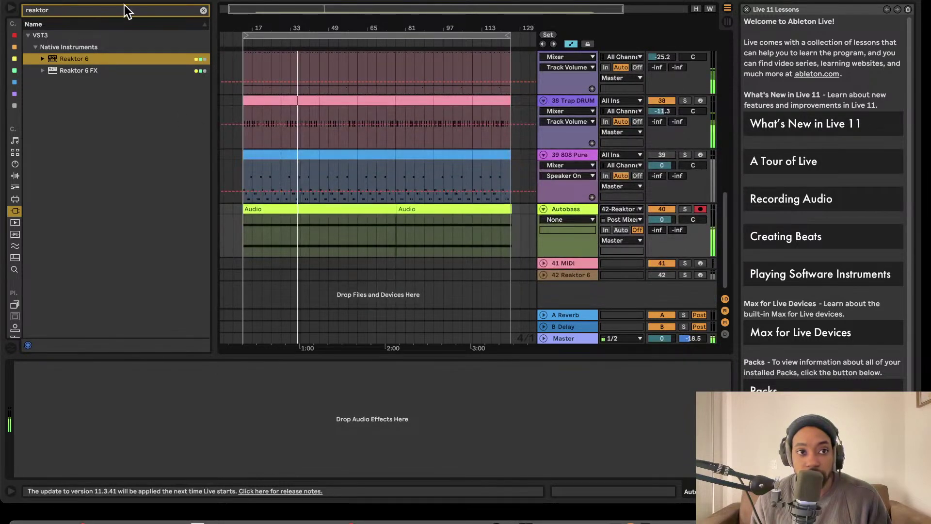
# - Clear the reaktor search from the browser and unfold the 8 Lead track
pyautogui.click(203, 10)
pyautogui.scroll(10, 527, 93)
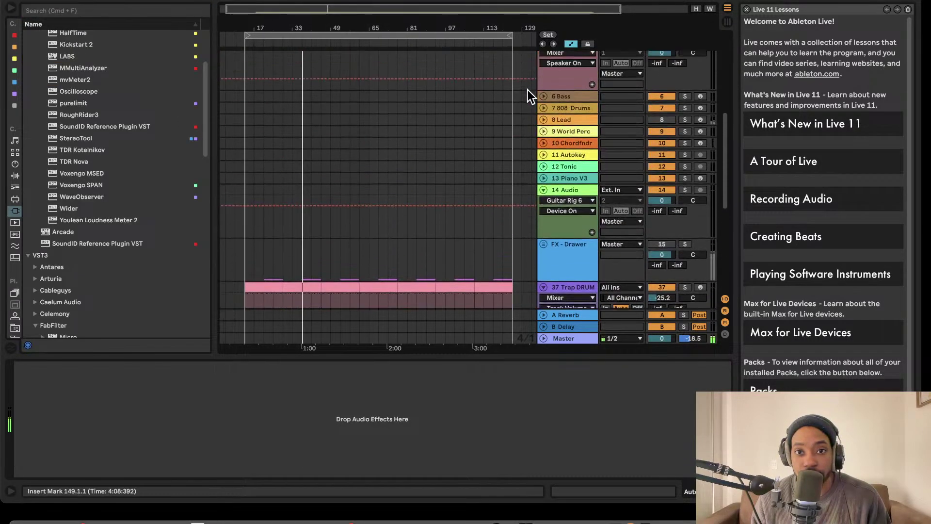
pyautogui.scroll(1, 529, 95)
pyautogui.click(543, 124)
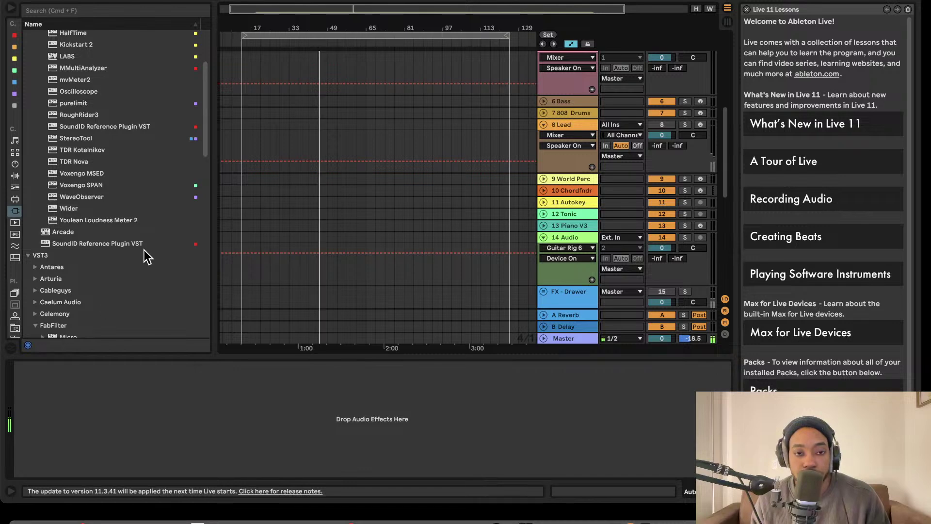
# - Collapse the UTILITY plug-in folder and look through the VST3 plug-ins from FabFilter to Native Instruments
pyautogui.scroll(4, 146, 253)
pyautogui.scroll(5, 333, 262)
pyautogui.hscroll(-1, 331, 256)
pyautogui.scroll(-20, 327, 248)
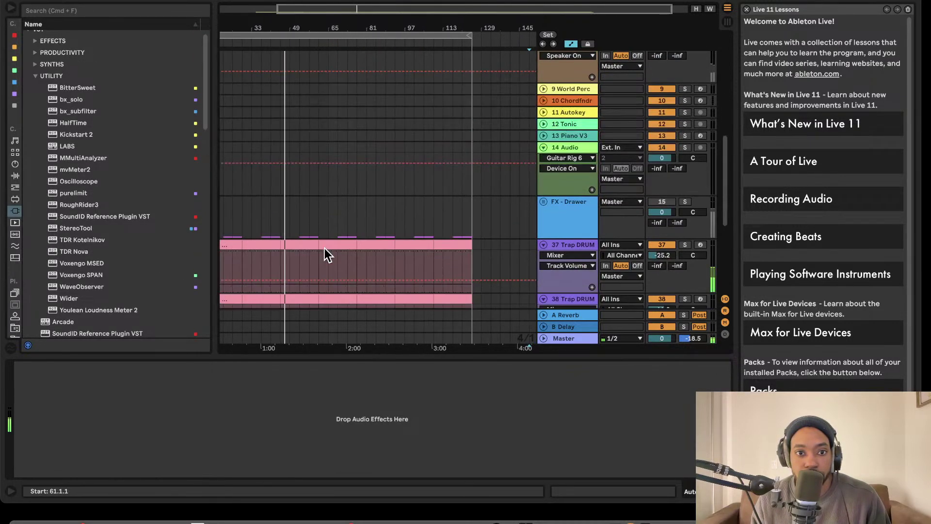
pyautogui.scroll(3, 323, 247)
pyautogui.hscroll(1, 323, 247)
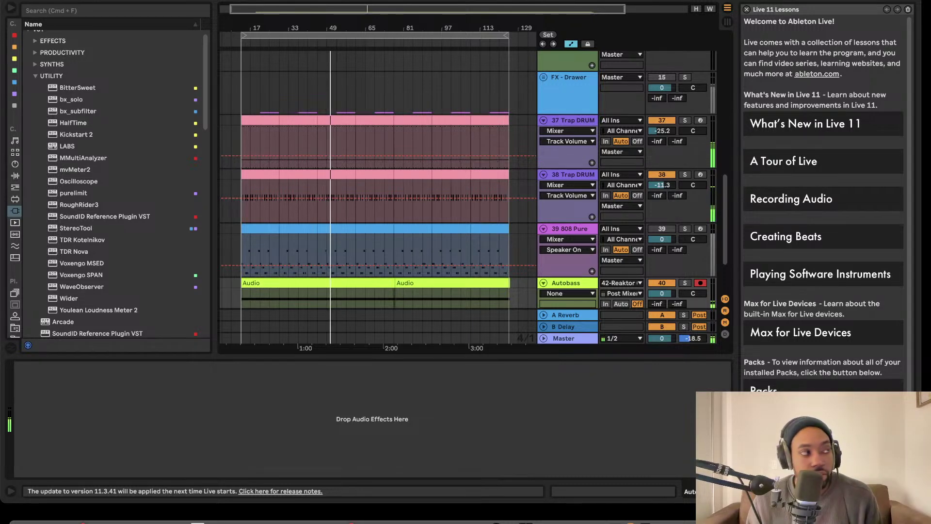
pyautogui.scroll(-3, 430, 271)
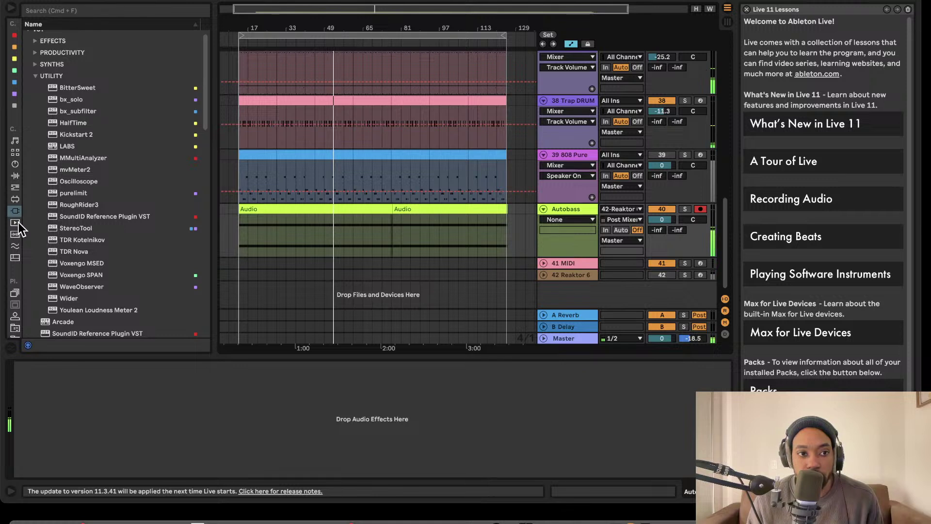
pyautogui.click(33, 76)
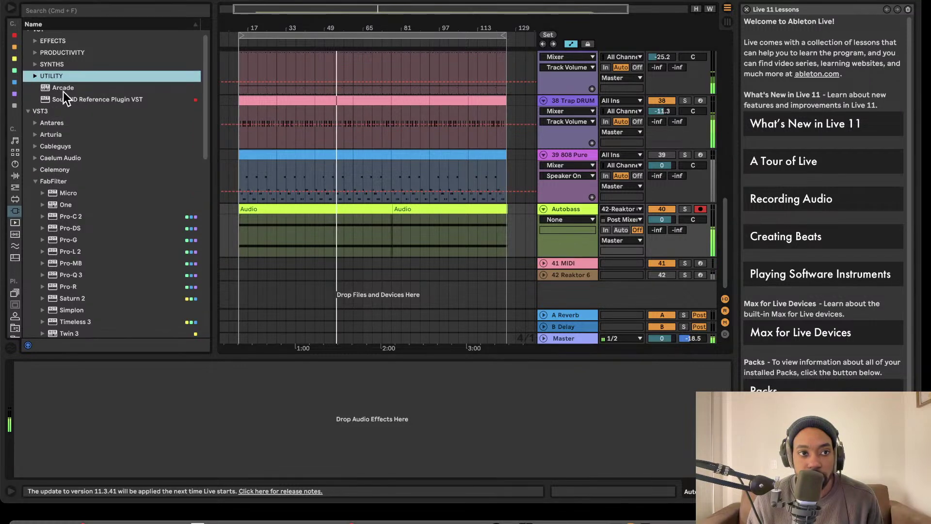
pyautogui.scroll(-10, 63, 212)
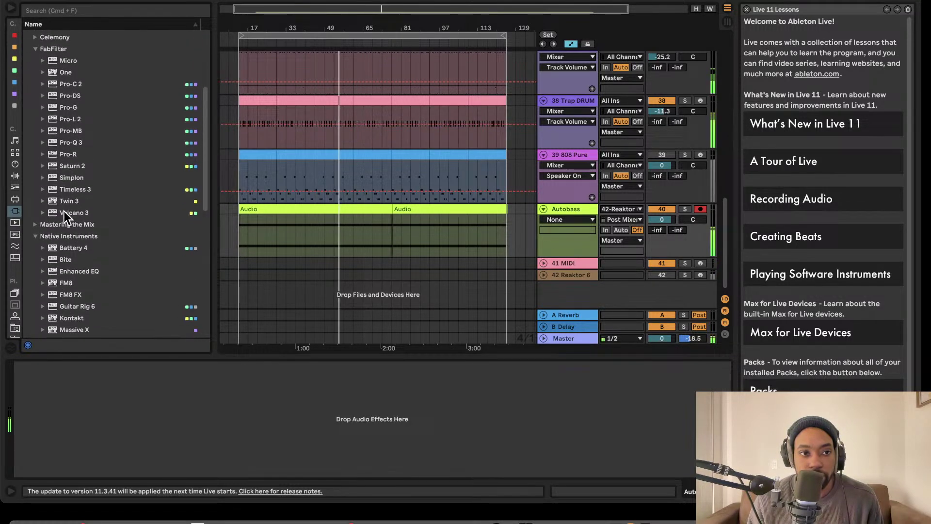
pyautogui.scroll(-7, 63, 211)
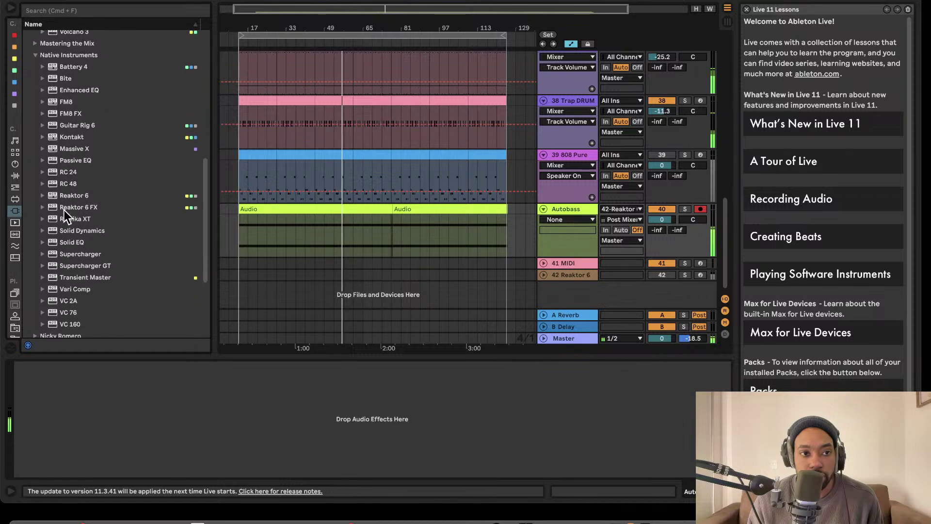
# - Search the plug-in browser for "orga" and clear the search again
pyautogui.scroll(-6, 83, 218)
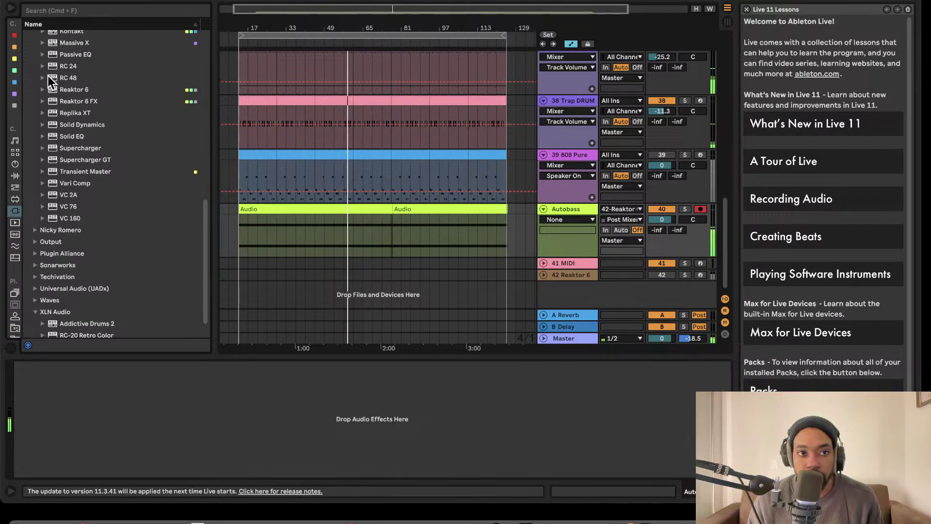
pyautogui.click(75, 12)
pyautogui.write('orga')
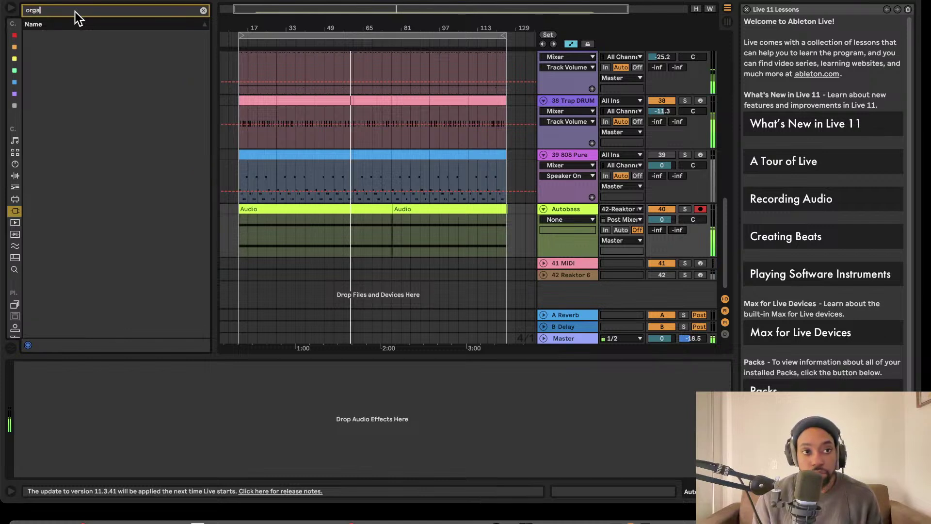
pyautogui.press('BackSpace')
pyautogui.press('BackSpace')
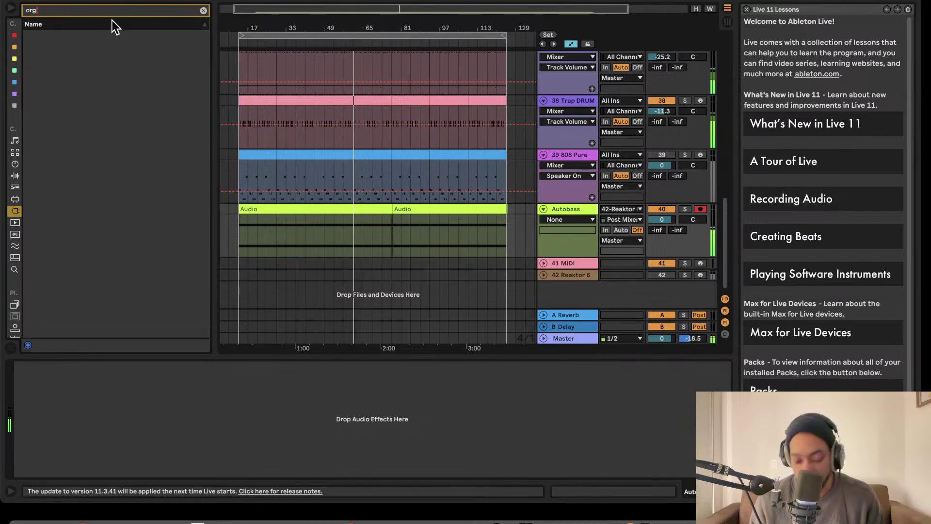
pyautogui.press('BackSpace')
pyautogui.press('BackSpace')
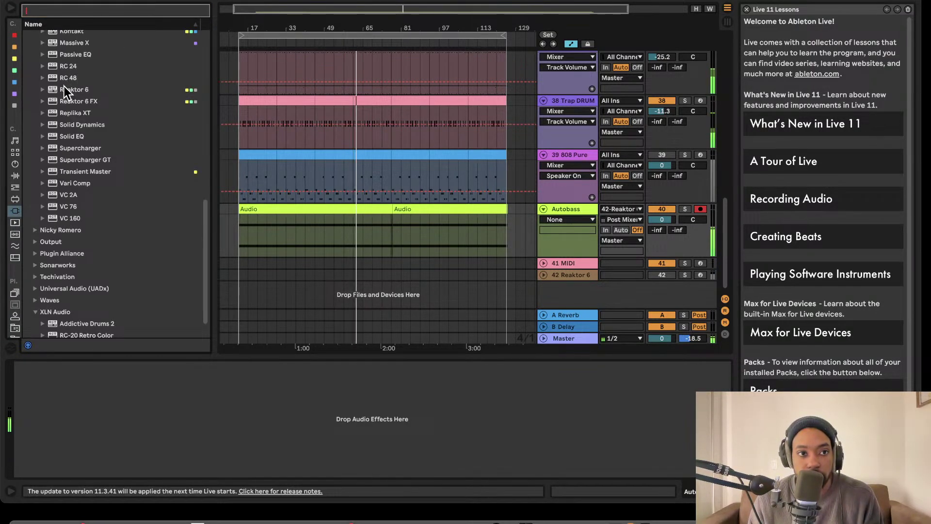
# - Look through the installed plug-ins of the various vendors, including Native Instruments, FabFilter and XLN Audio, for a suitable instrument
pyautogui.scroll(-2, 72, 128)
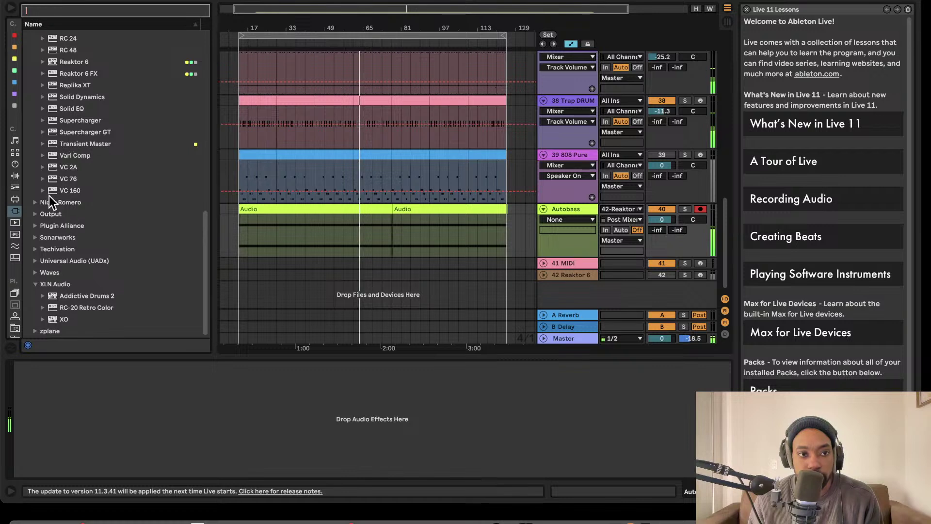
pyautogui.scroll(10, 49, 196)
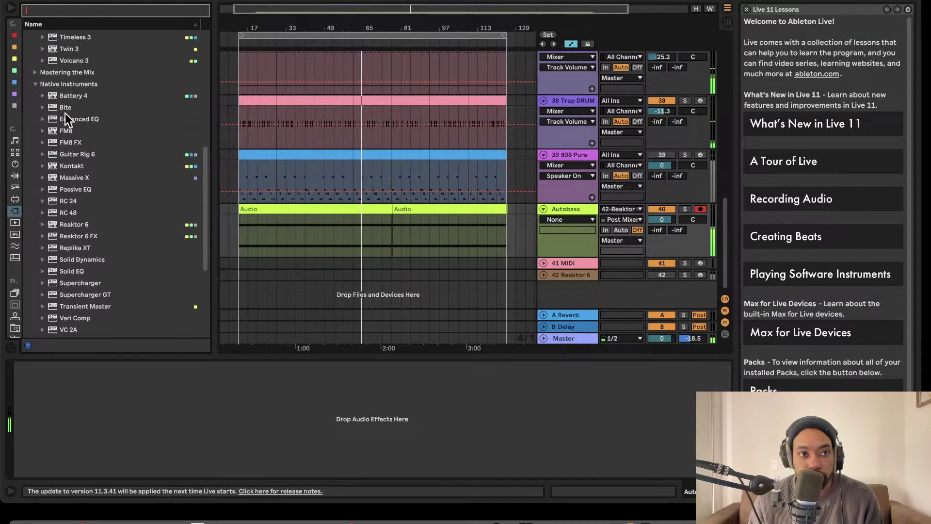
pyautogui.scroll(12, 65, 113)
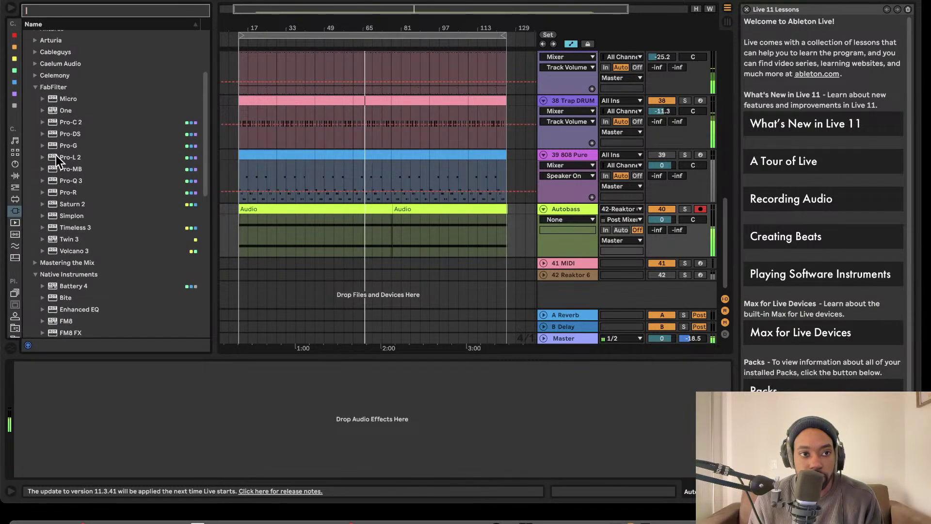
pyautogui.scroll(-20, 50, 169)
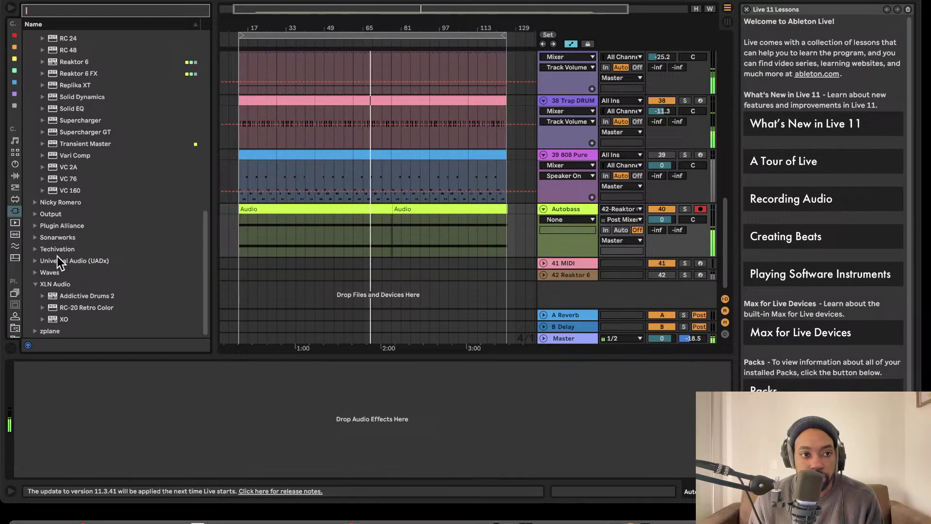
pyautogui.scroll(1, 52, 258)
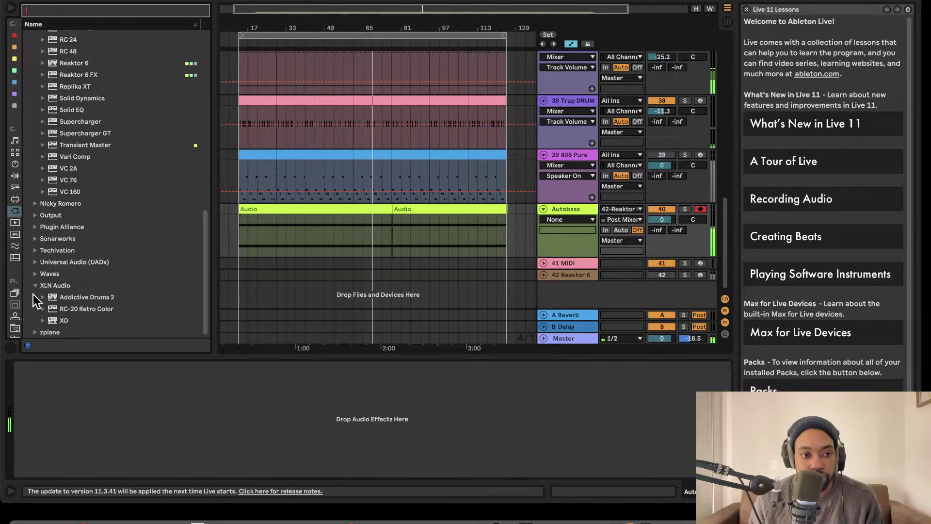
pyautogui.click(15, 212)
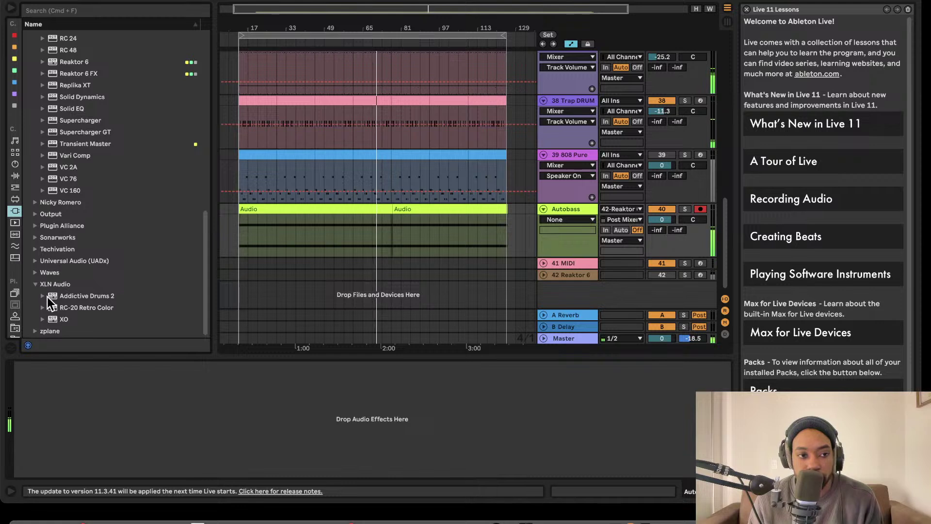
pyautogui.scroll(5, 68, 127)
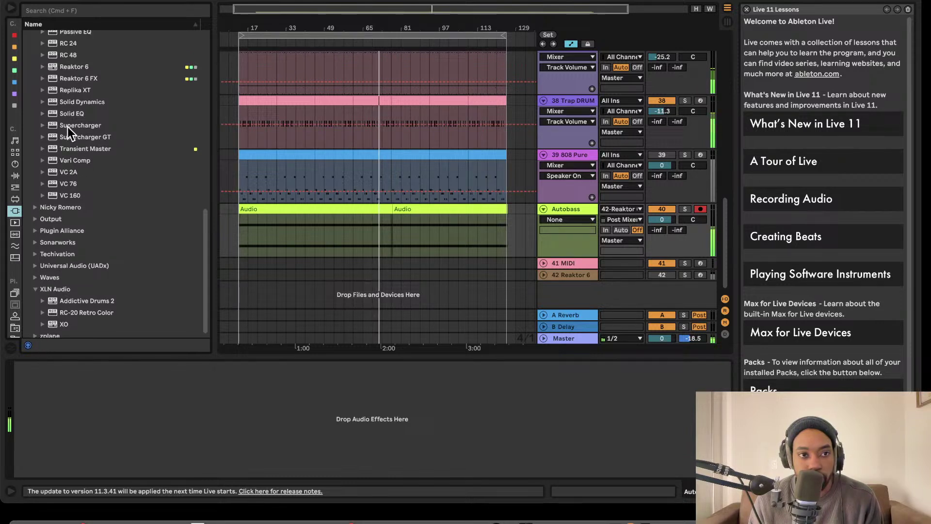
pyautogui.scroll(7, 68, 128)
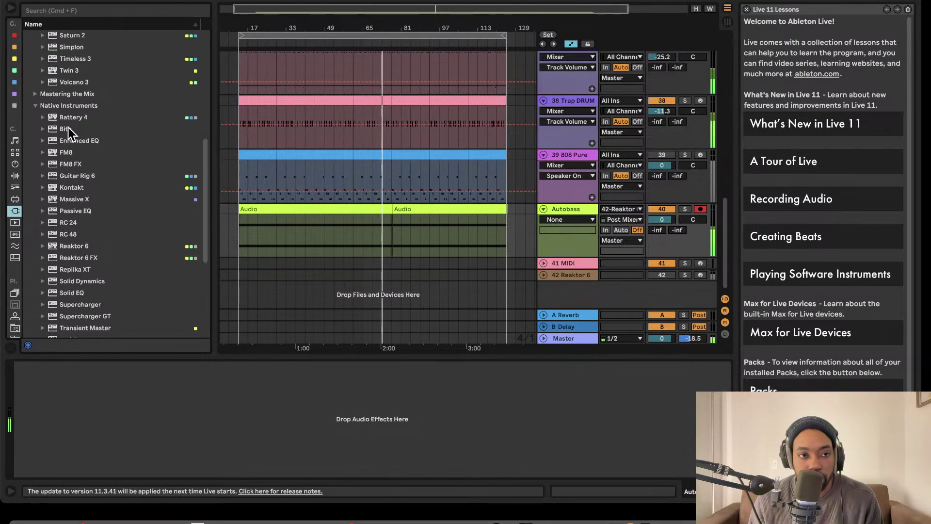
pyautogui.scroll(5, 74, 132)
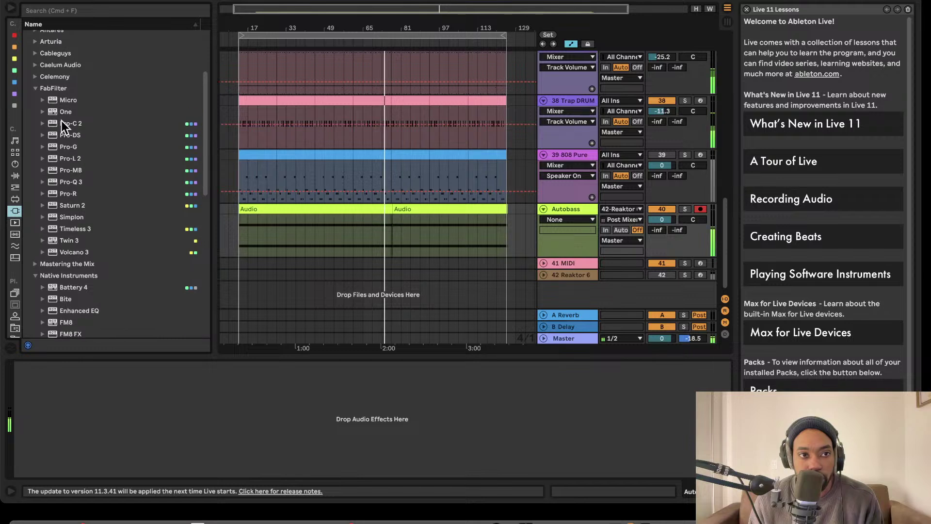
# - Expand the Arturia plug-in folder and examine its instruments around Buchla Easel V and Clavinet V
pyautogui.click(38, 102)
pyautogui.click(95, 153)
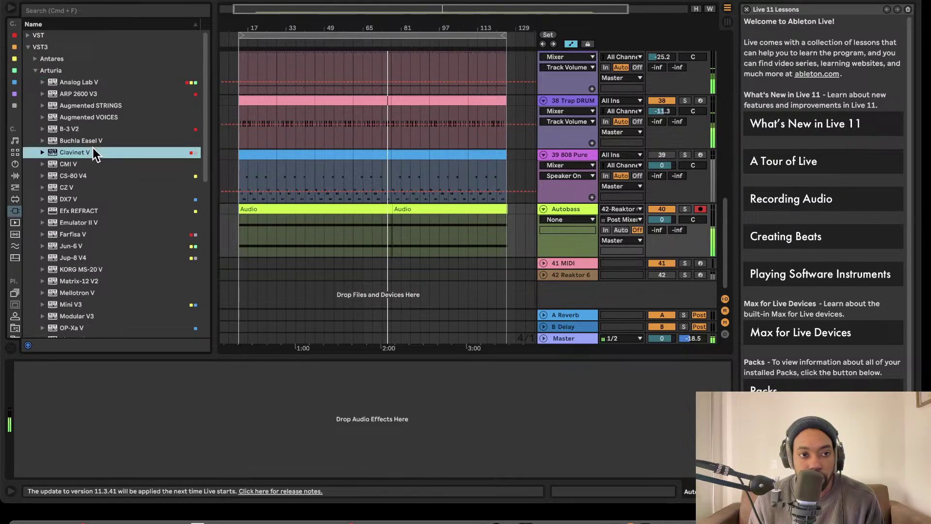
pyautogui.click(94, 121)
pyautogui.click(79, 141)
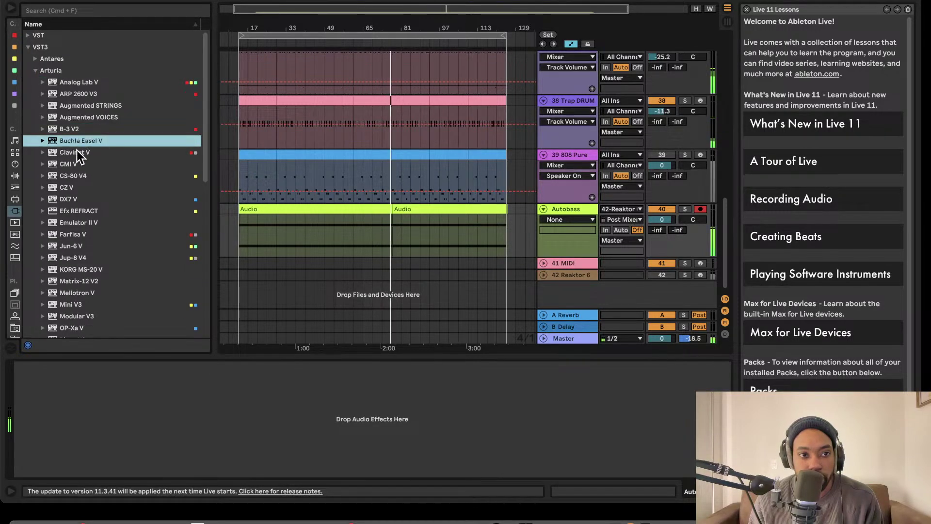
pyautogui.click(76, 152)
pyautogui.scroll(-3, 104, 197)
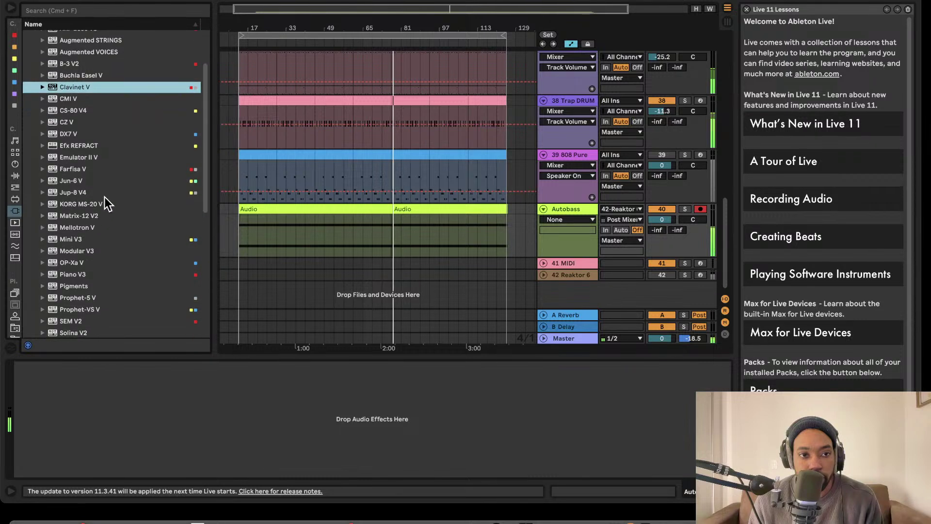
# - Remove the second Autobass clip, trim the first one to end at bar 77, and shorten the loop to the same point
pyautogui.click(409, 209)
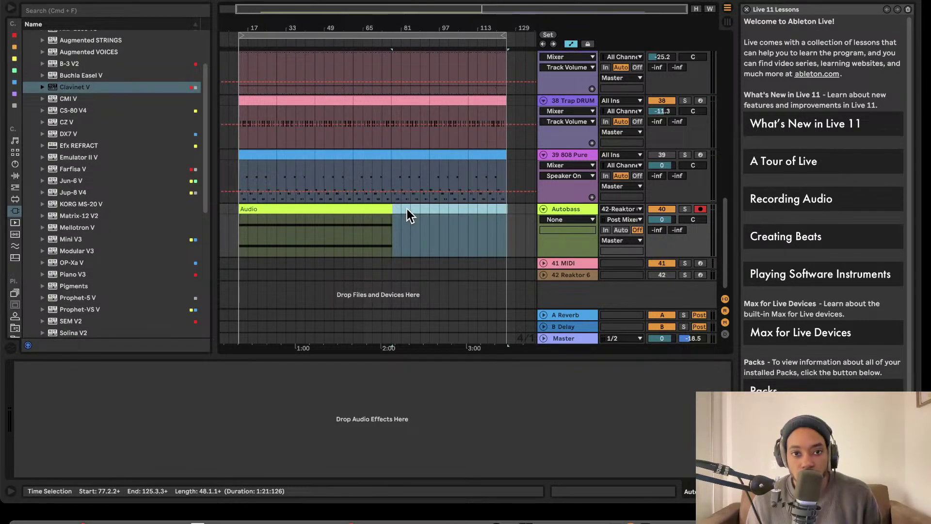
pyautogui.moveTo(502, 33); pyautogui.dragTo(391, 36)
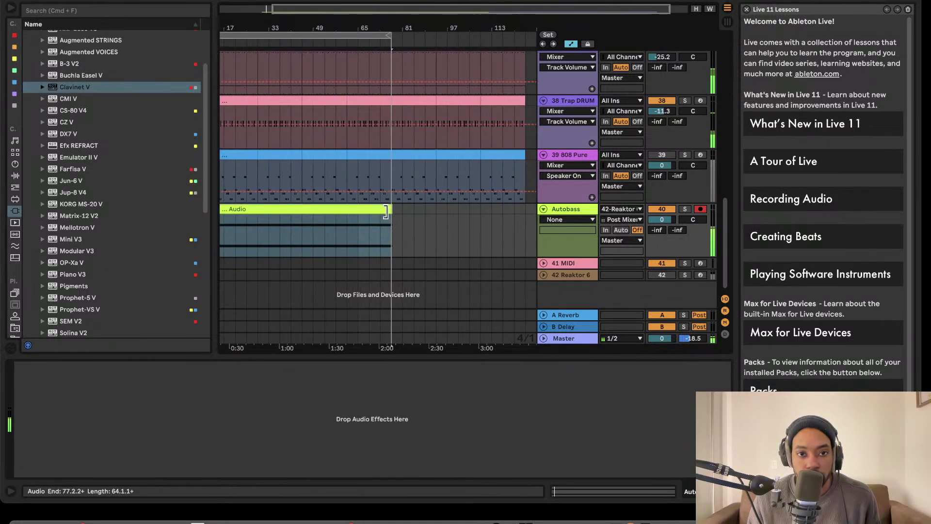
pyautogui.scroll(5, 394, 211)
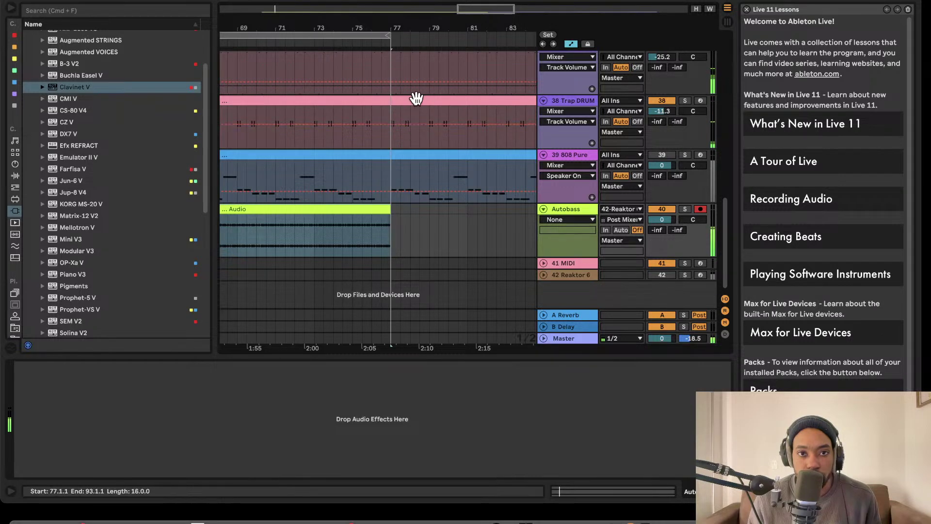
pyautogui.scroll(-2, 401, 97)
pyautogui.scroll(-3, 399, 101)
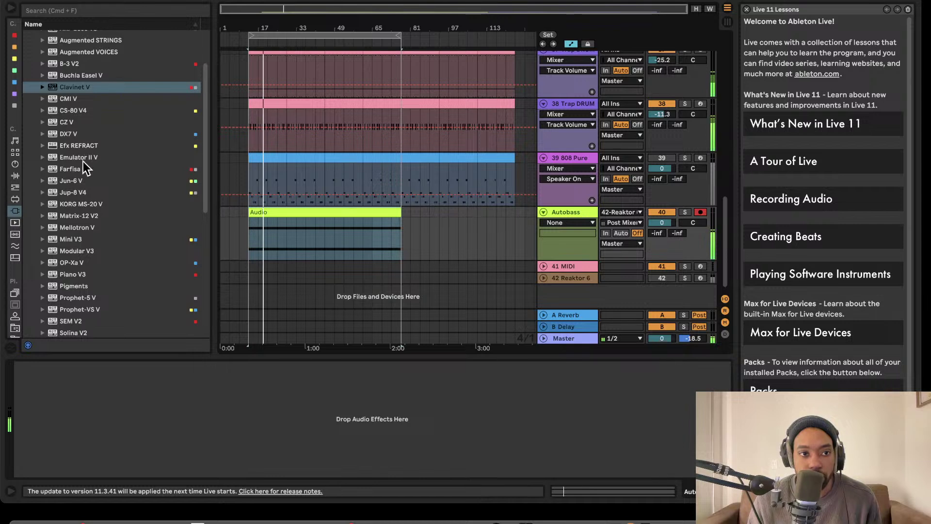
# - Select the looped section up to bar 77 across all tracks and duplicate it directly after itself
pyautogui.click(313, 36)
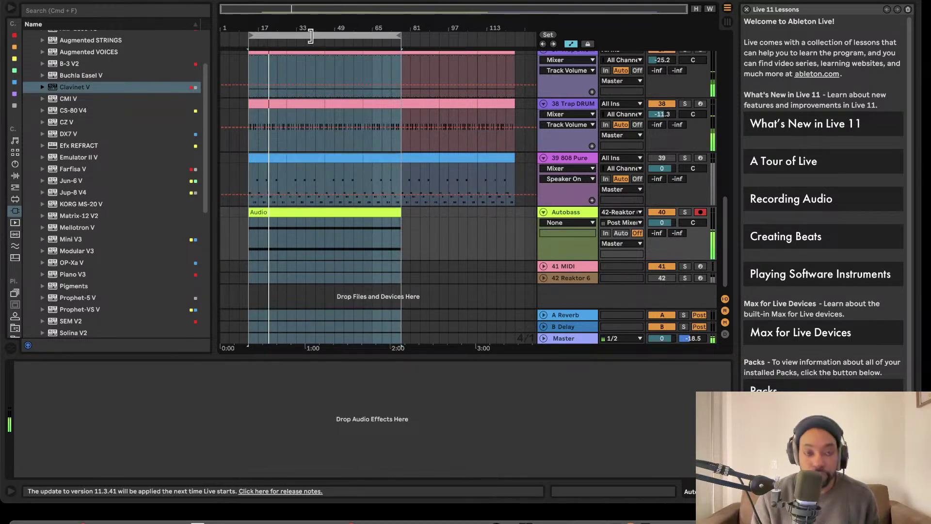
pyautogui.press('super+d')
pyautogui.hscroll(-5, 322, 65)
pyautogui.scroll(1, 323, 65)
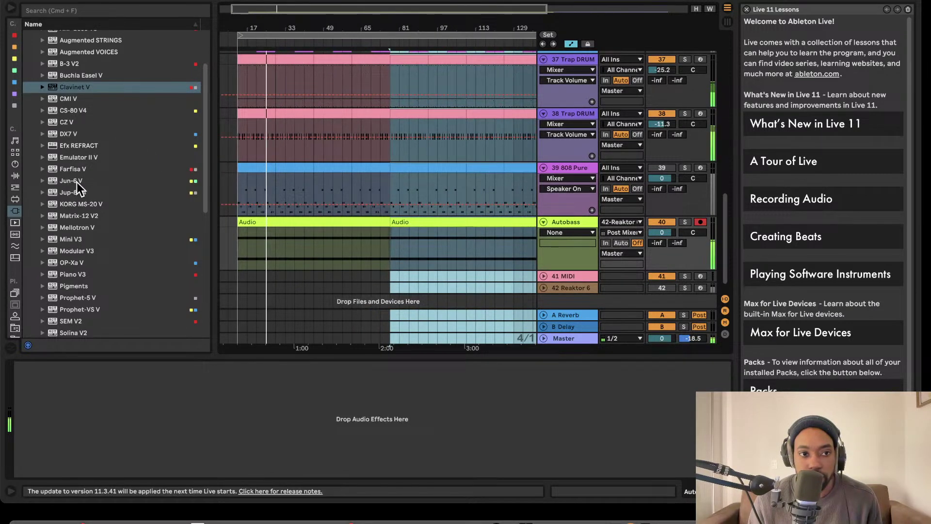
# - Add Jun-6 V and Prophet-VS V as new instrument tracks below the existing ones and arm both for recording
pyautogui.moveTo(76, 182); pyautogui.dragTo(582, 297)
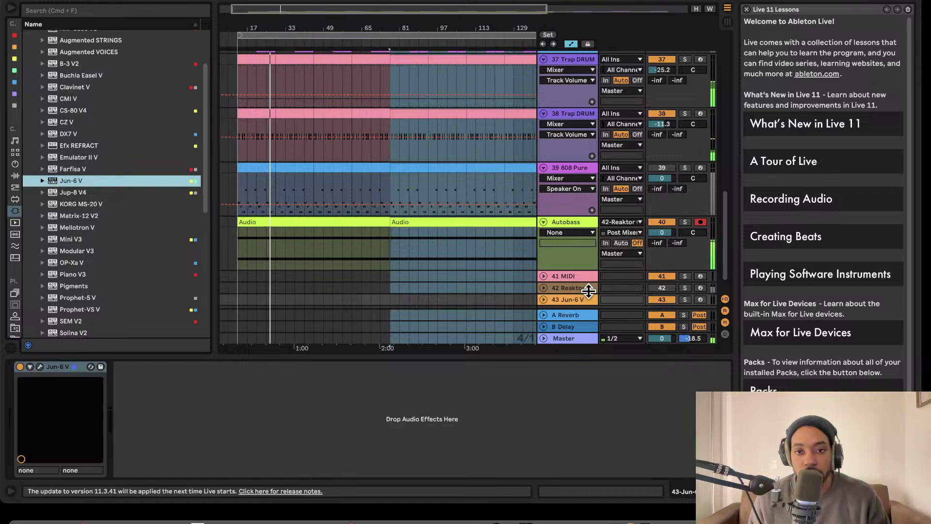
pyautogui.click(699, 300)
pyautogui.scroll(-5, 149, 177)
pyautogui.scroll(-1, 150, 176)
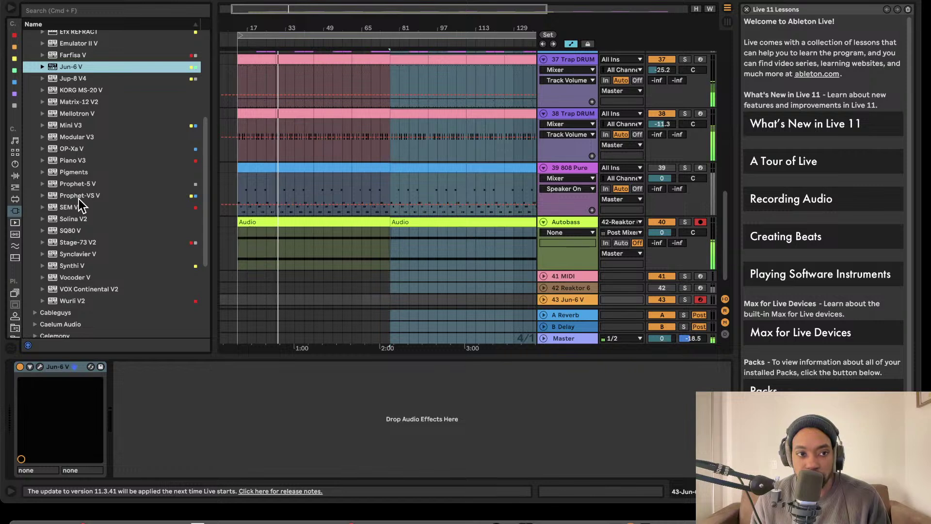
pyautogui.moveTo(78, 195); pyautogui.dragTo(656, 295)
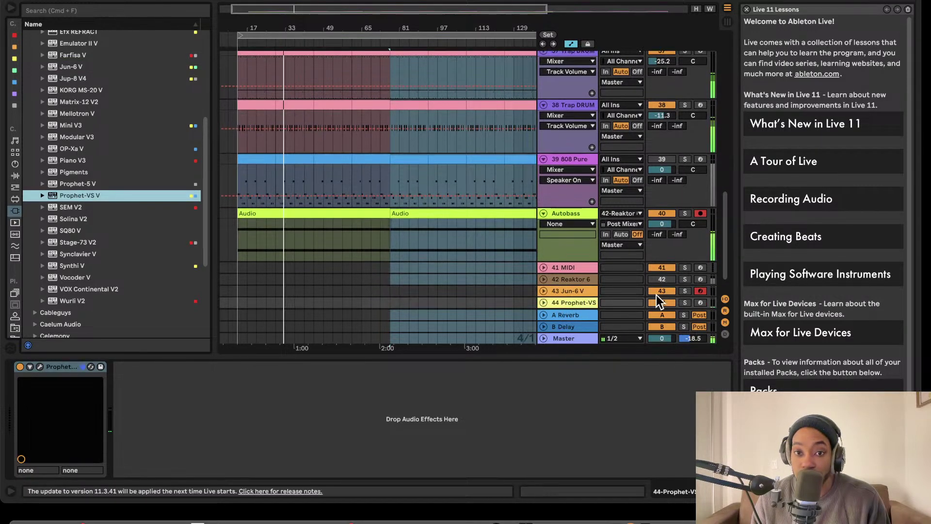
pyautogui.click(700, 302)
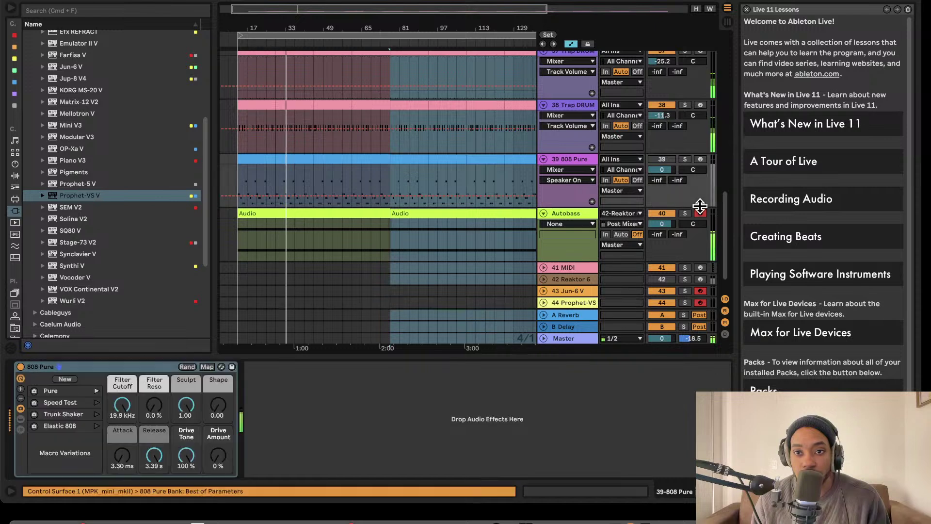
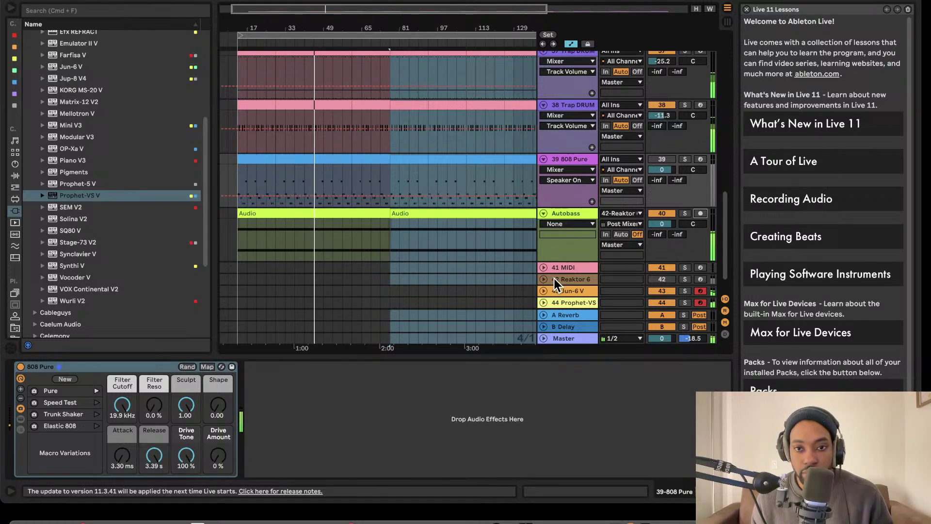
# - Copy the Auto-Key device from the Autokey track
pyautogui.scroll(2, 554, 279)
pyautogui.scroll(10, 628, 115)
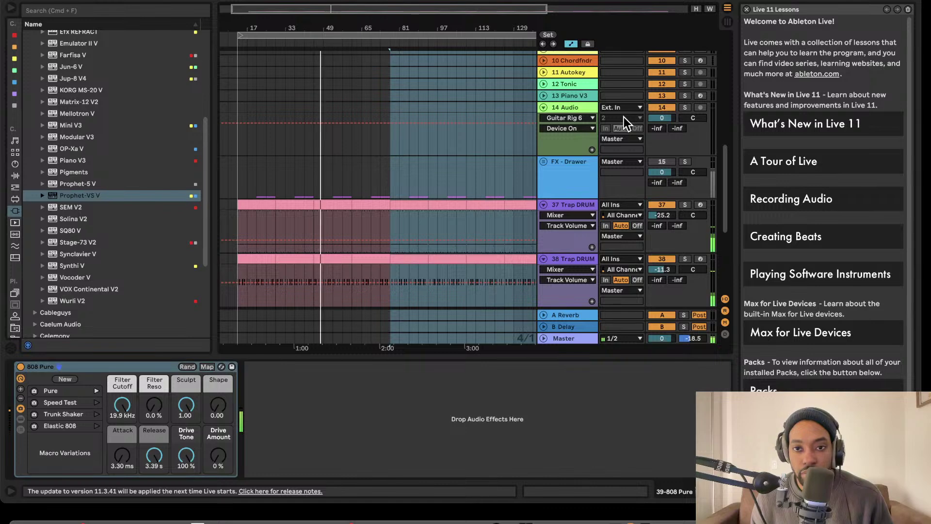
pyautogui.scroll(10, 618, 120)
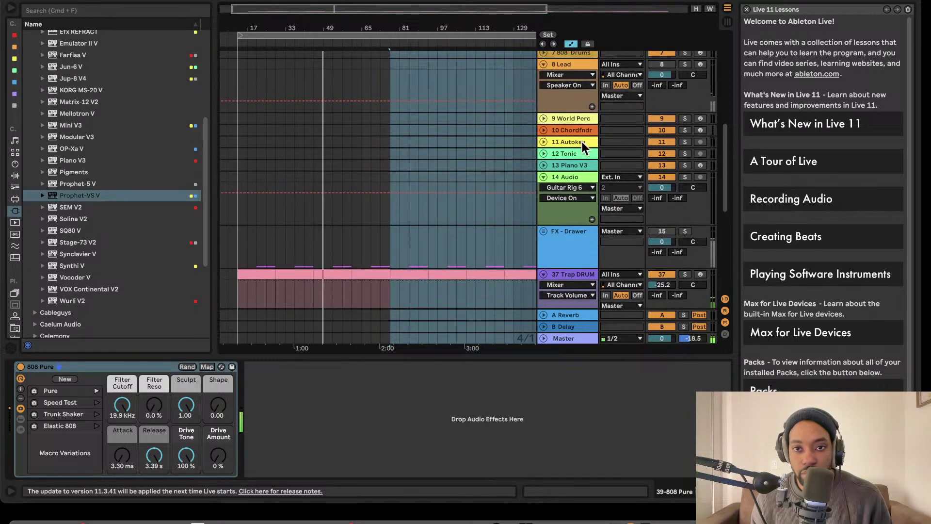
pyautogui.scroll(12, 578, 142)
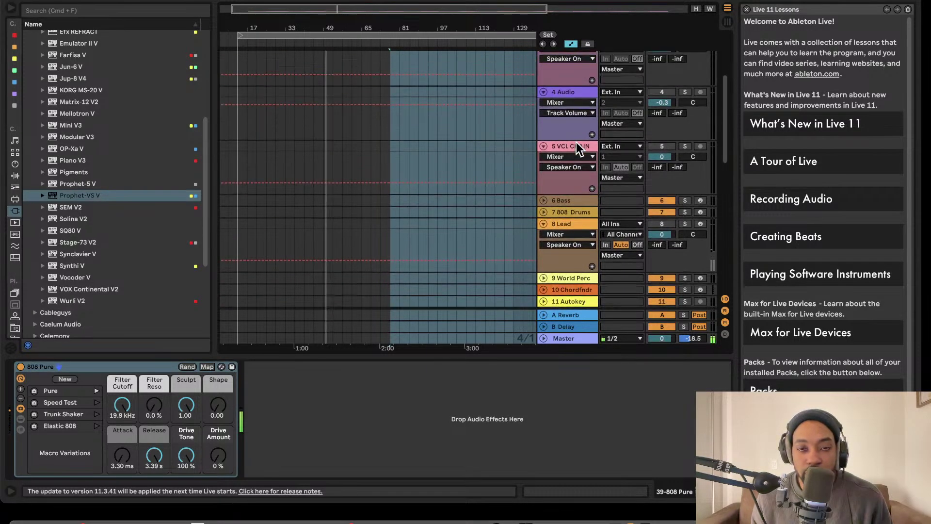
pyautogui.scroll(-12, 576, 144)
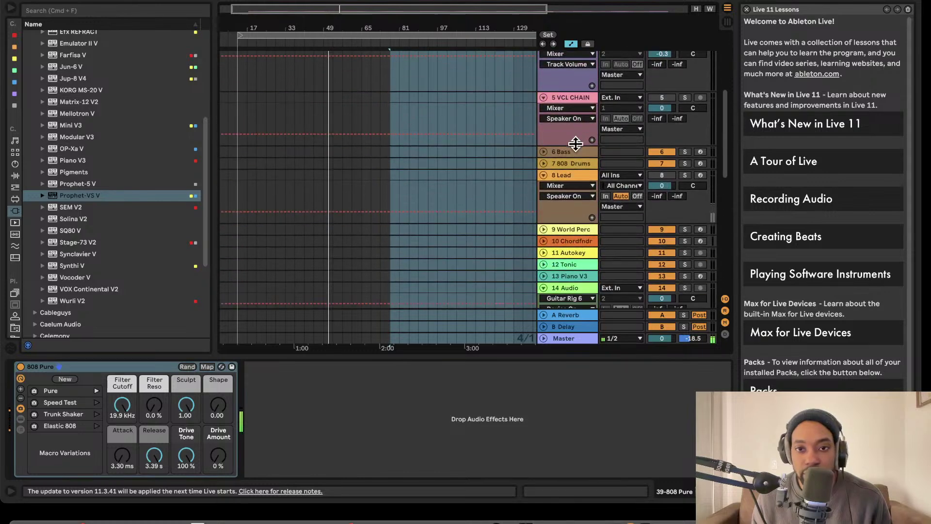
pyautogui.scroll(-2, 588, 174)
pyautogui.click(575, 179)
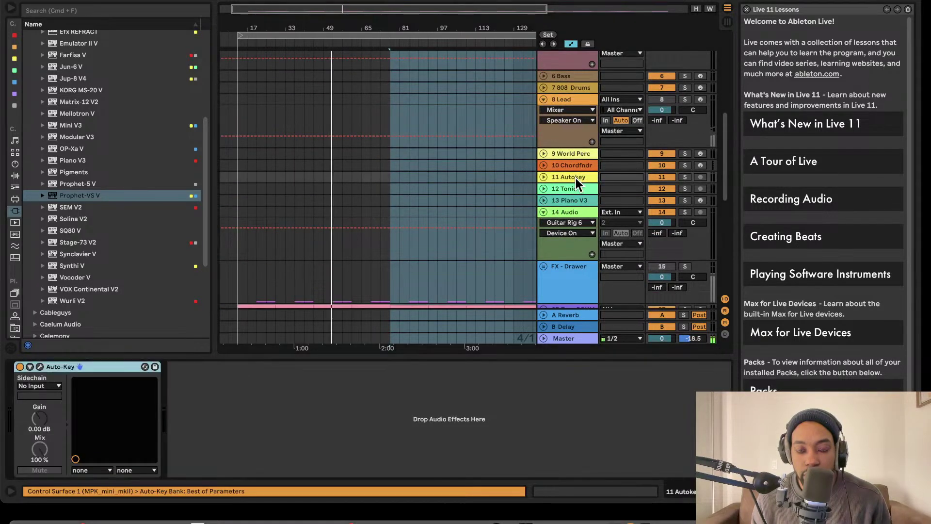
pyautogui.rightClick(117, 368)
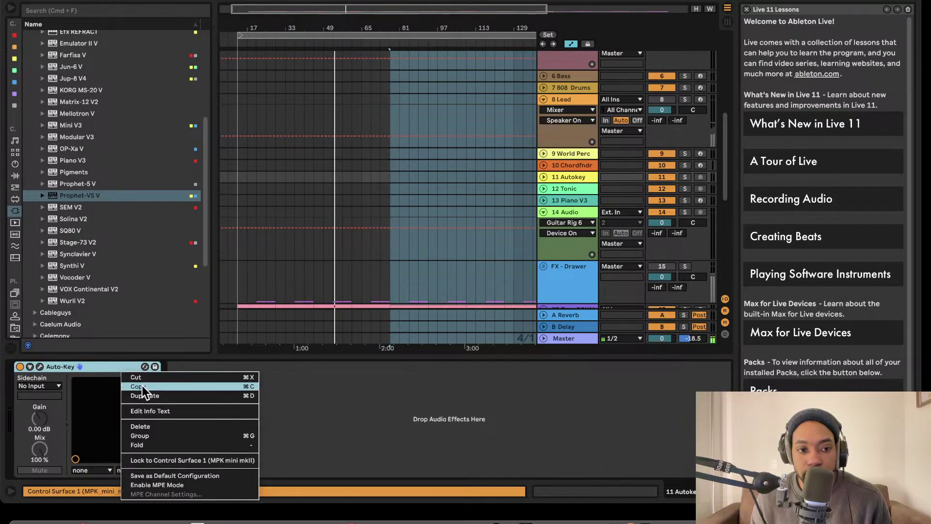
pyautogui.click(454, 258)
# - Copy the TONIC device from the Tonic track
pyautogui.scroll(-6, 476, 250)
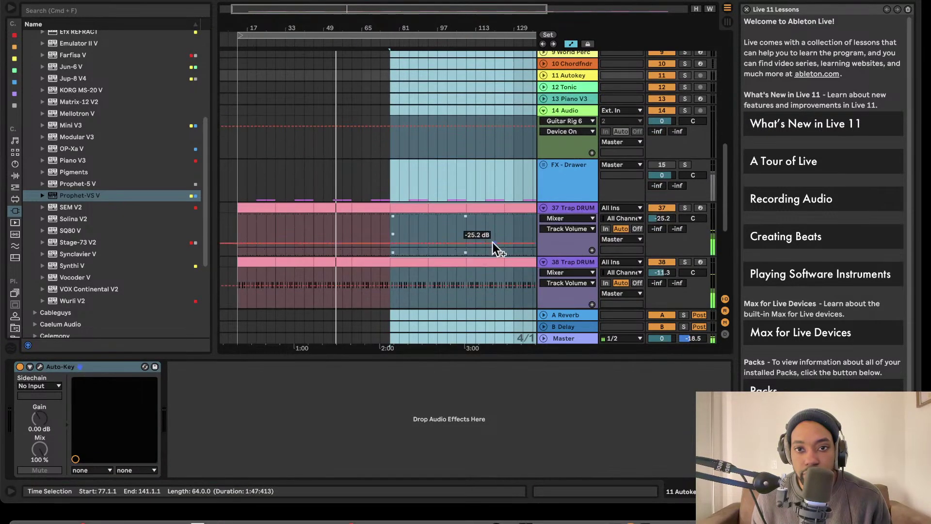
pyautogui.click(562, 88)
pyautogui.rightClick(54, 366)
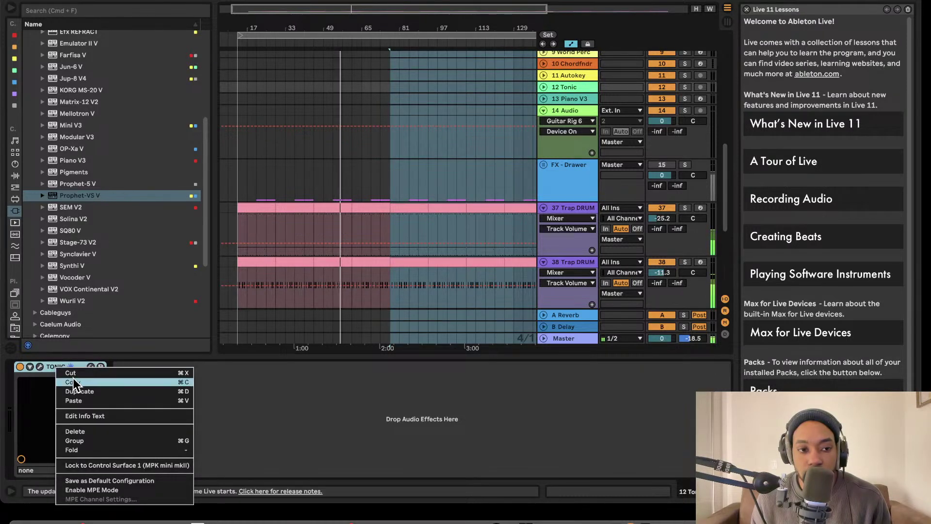
pyautogui.click(74, 381)
# - Paste the TONIC device onto the Autobass track and check the detected key in its plug-in window
pyautogui.scroll(-5, 467, 233)
pyautogui.click(569, 185)
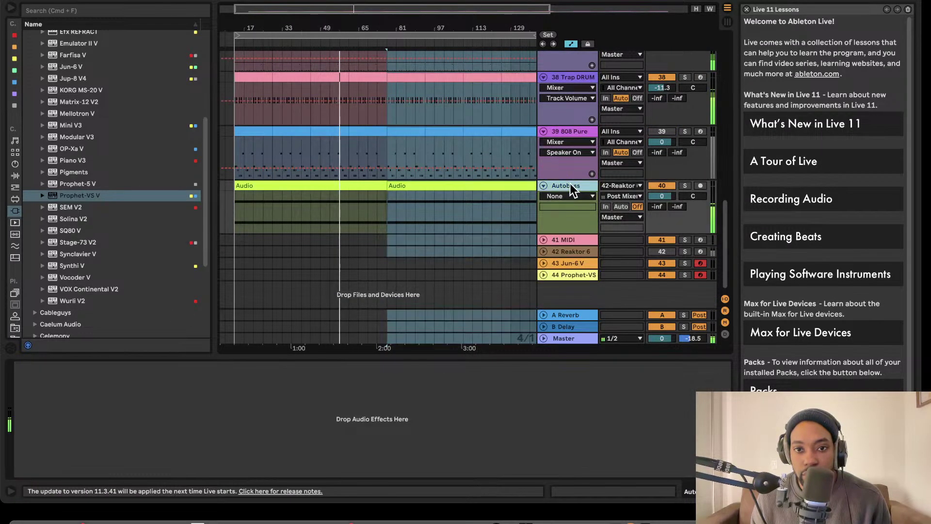
pyautogui.rightClick(233, 365)
pyautogui.click(257, 393)
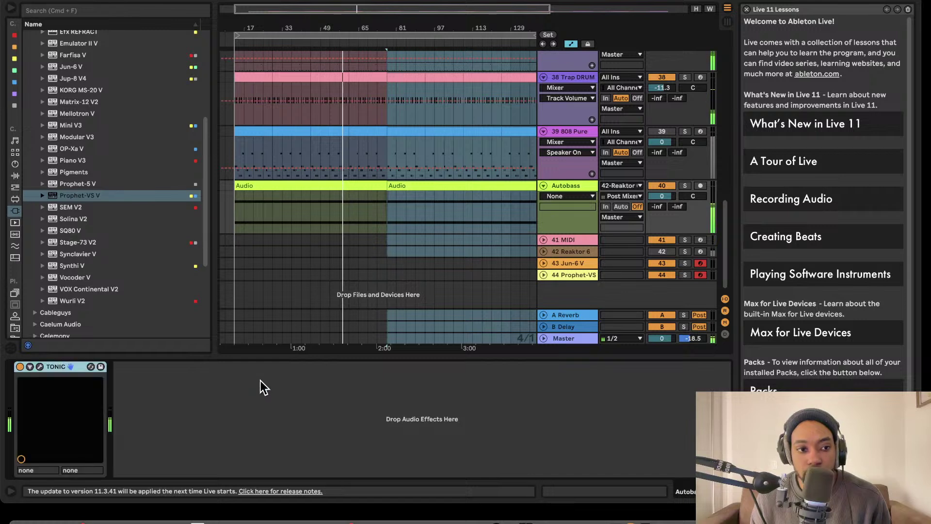
pyautogui.click(40, 367)
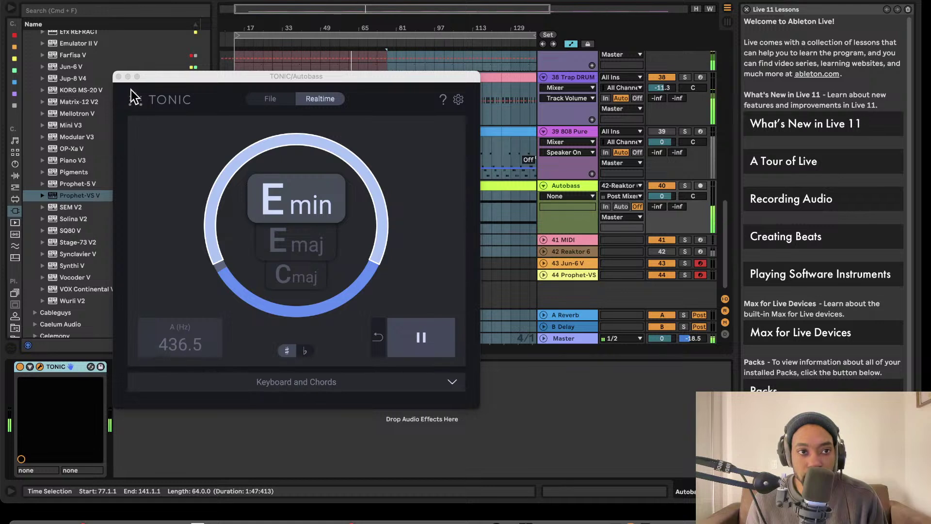
pyautogui.click(118, 77)
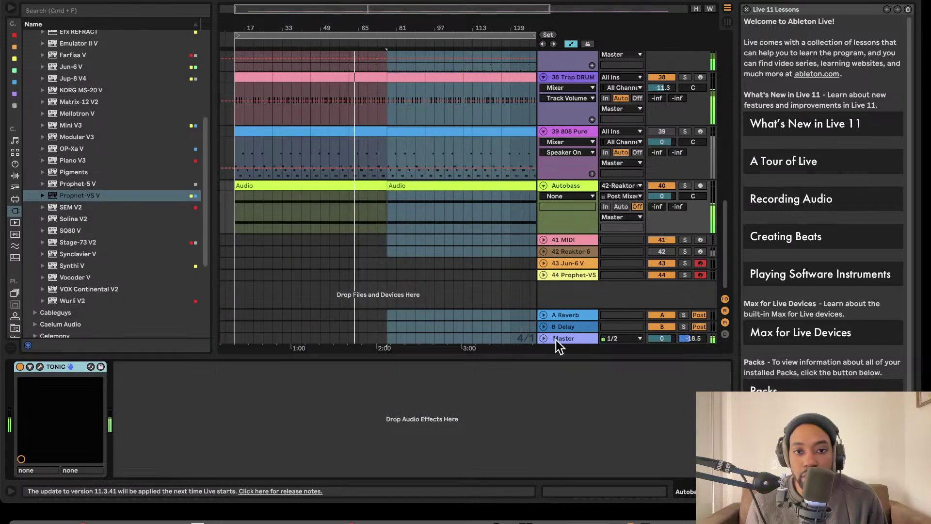
# - Insert empty MIDI clips from bar 13 to bar 77 on the Prophet-VS V and Jun-6 V tracks
pyautogui.click(574, 271)
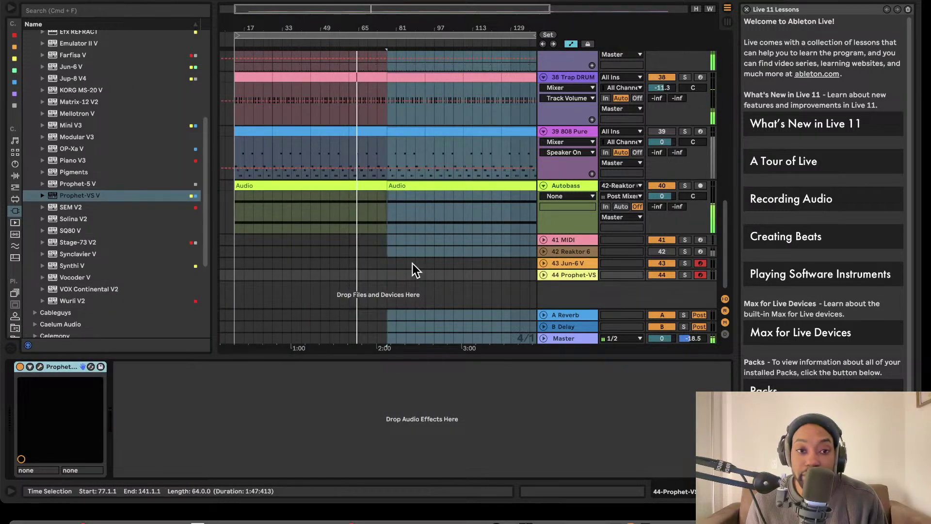
pyautogui.moveTo(238, 274); pyautogui.dragTo(385, 282)
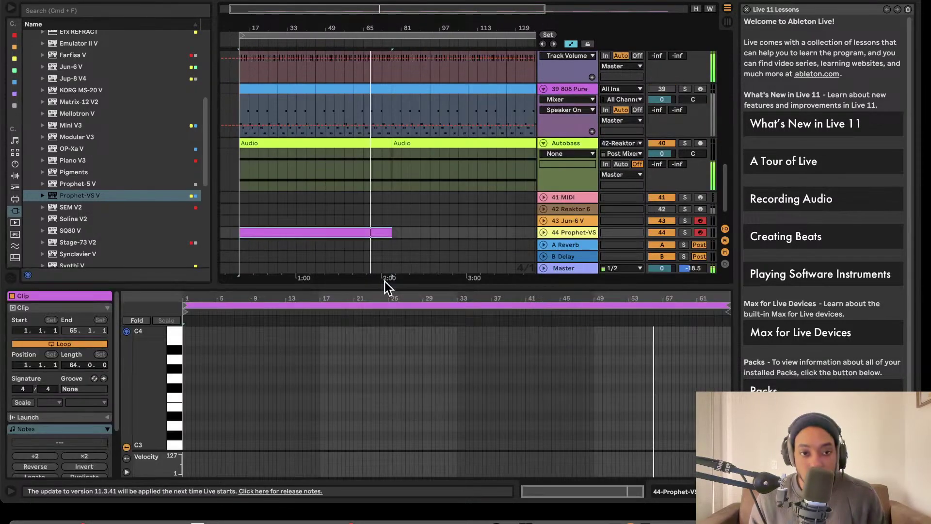
pyautogui.press('super+shift+m')
pyautogui.click(546, 232)
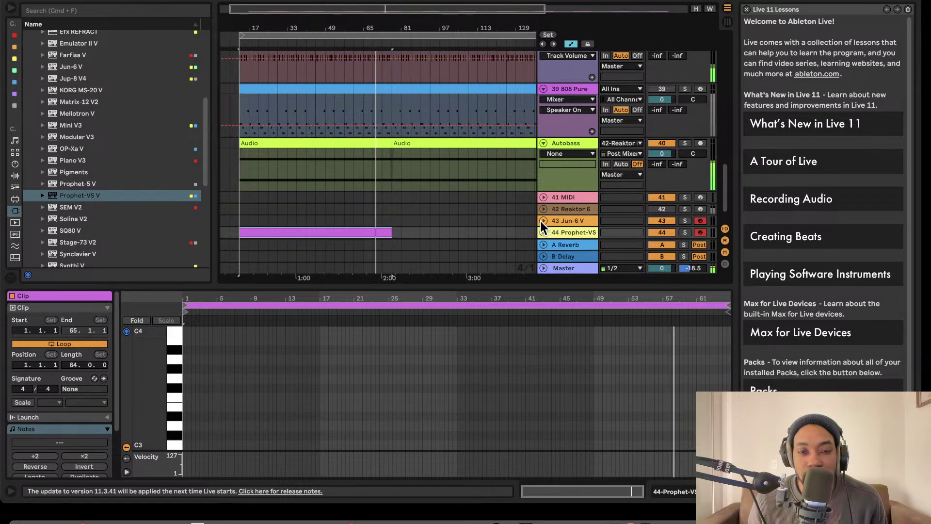
pyautogui.press('Delete')
pyautogui.press('super+z')
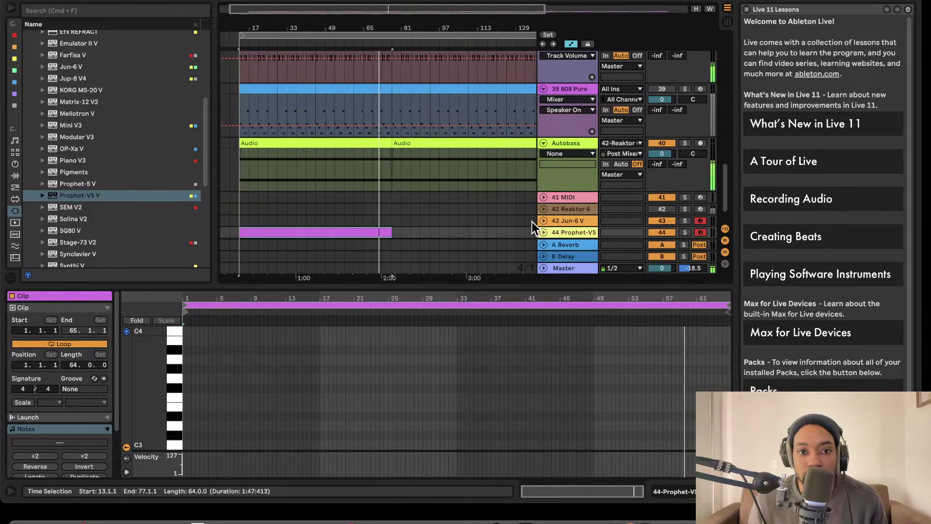
pyautogui.moveTo(238, 219); pyautogui.dragTo(394, 220)
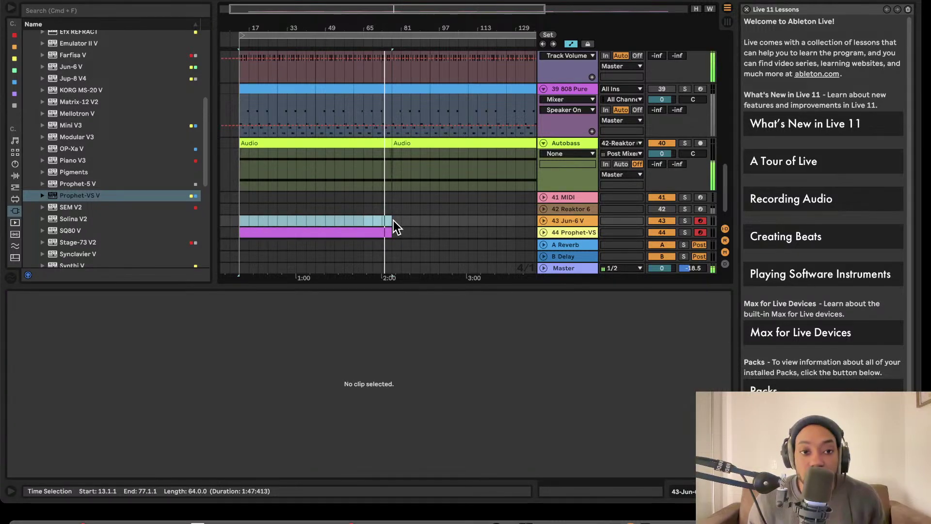
pyautogui.press('super+shift+m')
# - Assign the track colors of Jun-6 V and Prophet-VS V to their clips
pyautogui.rightClick(564, 221)
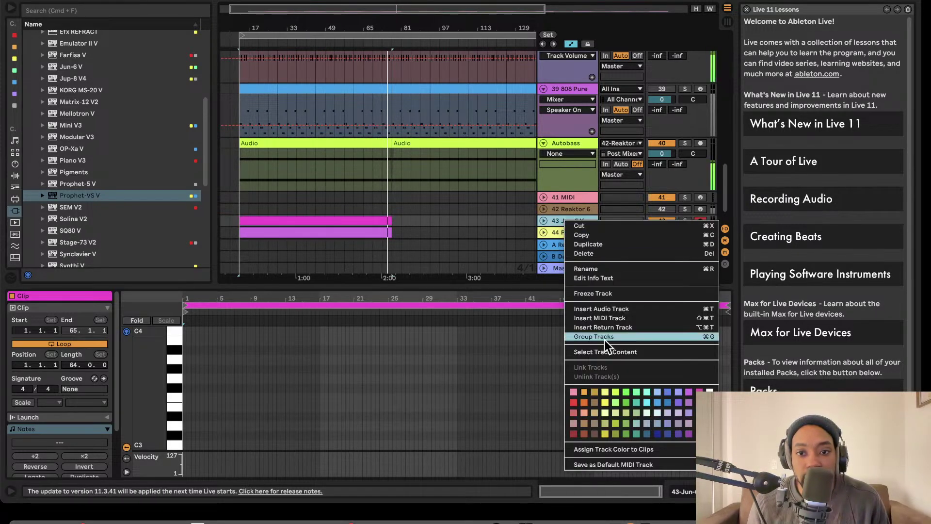
pyautogui.click(613, 449)
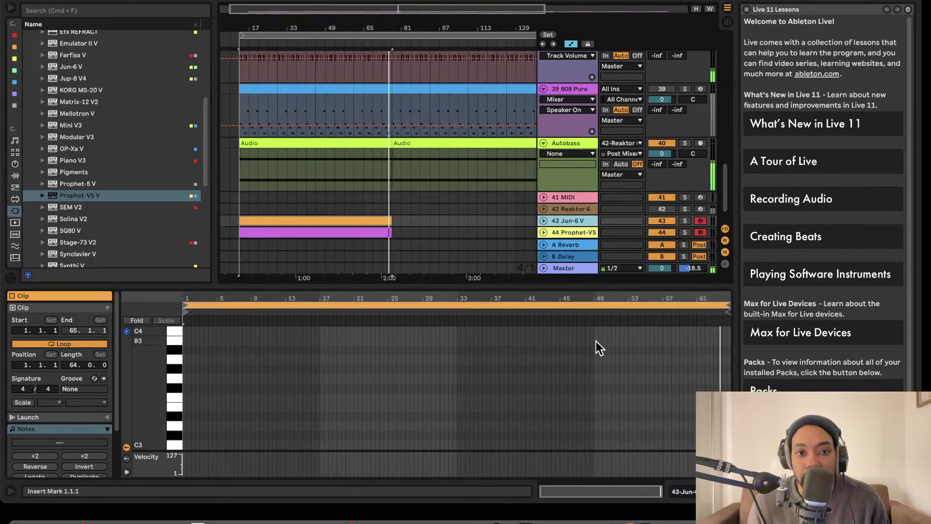
pyautogui.rightClick(575, 231)
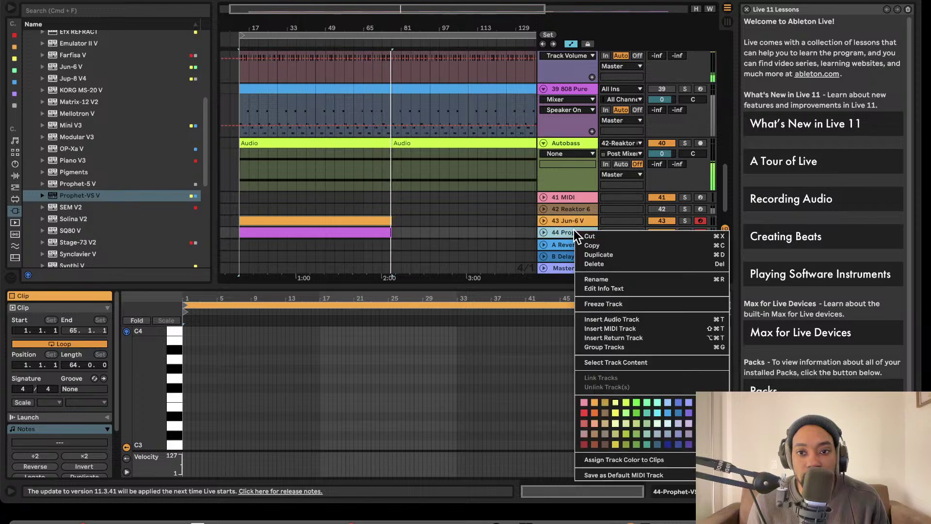
pyautogui.click(625, 459)
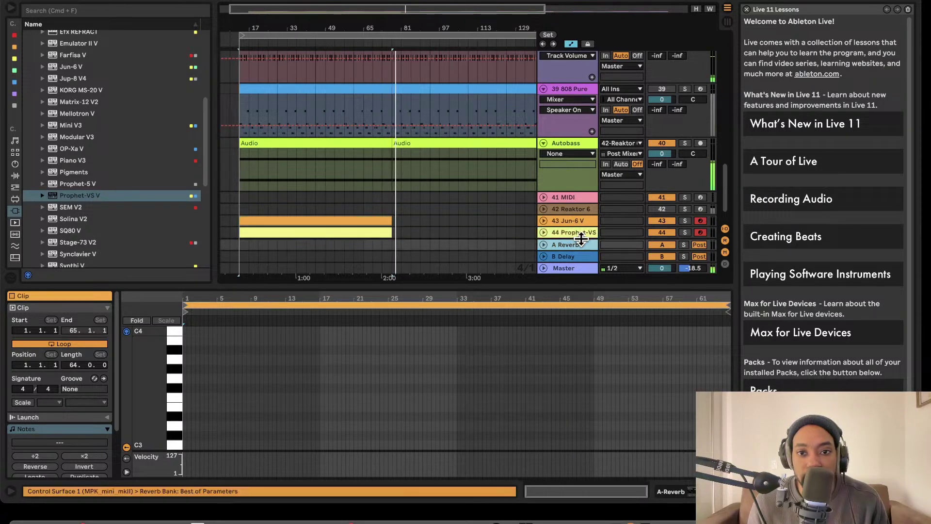
# - Unfold the Jun-6 V track and turn off looping for its MIDI clip
pyautogui.press('Down')
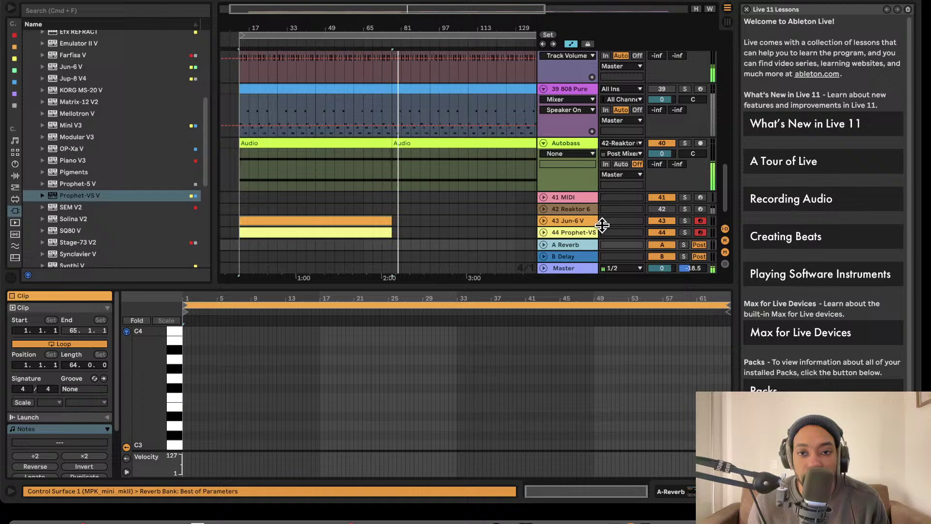
pyautogui.click(545, 231)
pyautogui.press('Delete')
pyautogui.press('super+z')
pyautogui.scroll(-3, 359, 223)
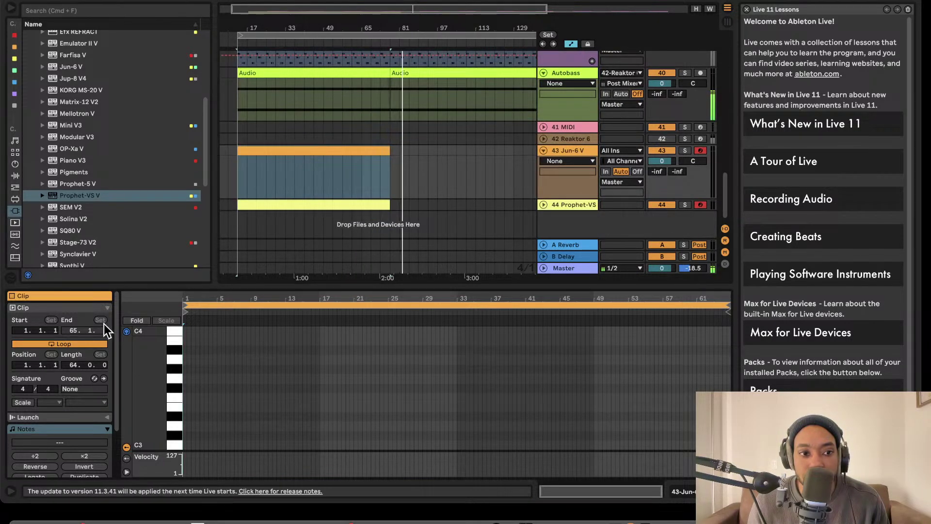
pyautogui.click(93, 344)
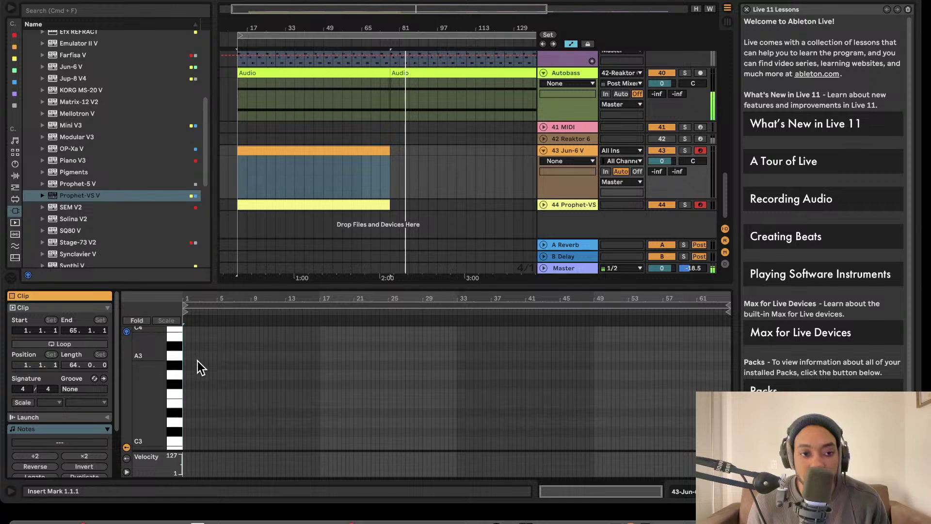
# - Enable scale highlighting for the Jun-6 V clip and set the scale to E Minor
pyautogui.scroll(3, 223, 363)
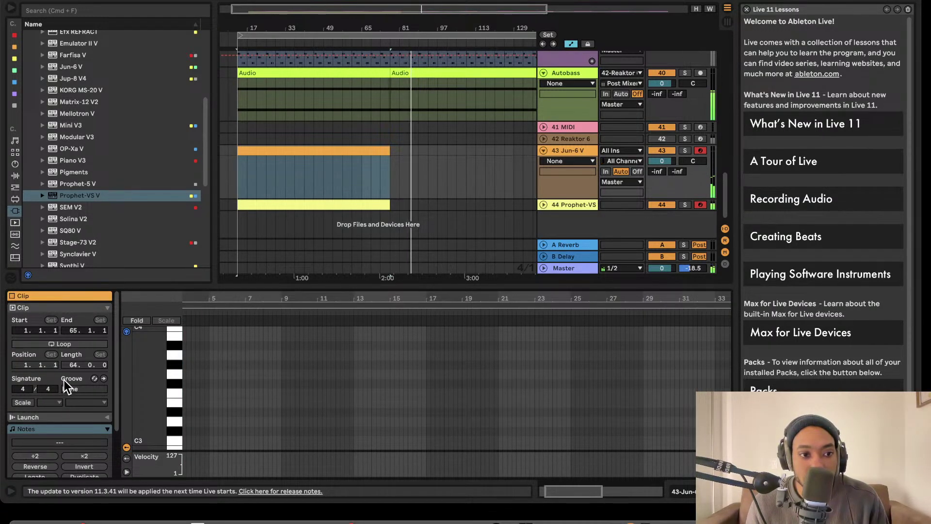
pyautogui.click(21, 402)
pyautogui.click(43, 402)
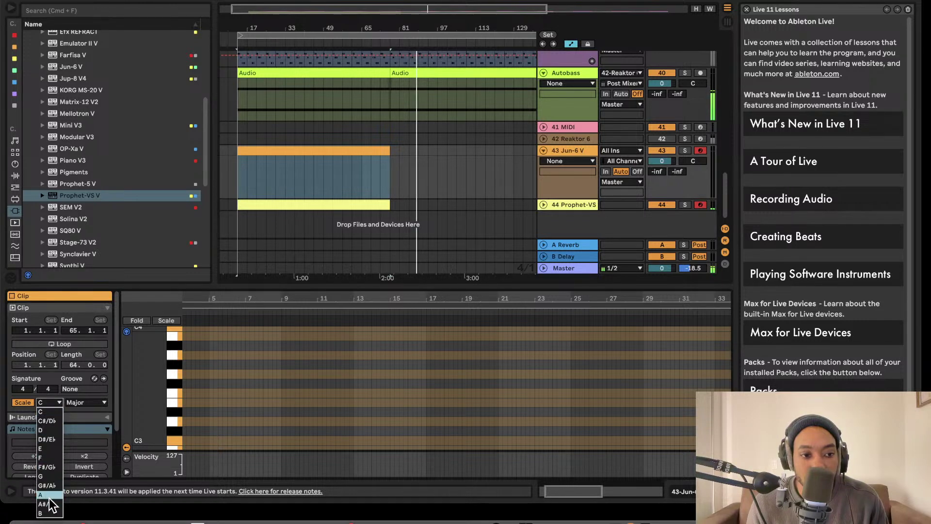
pyautogui.click(53, 447)
pyautogui.click(77, 403)
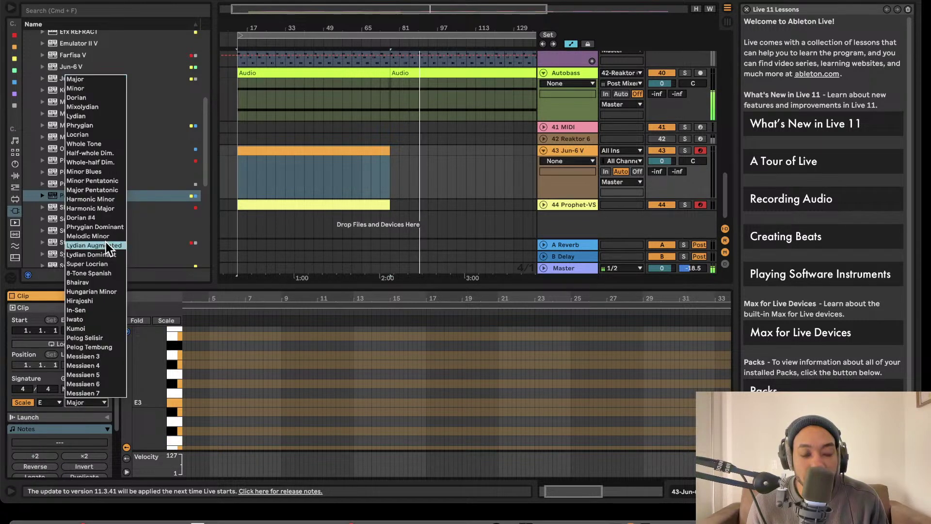
pyautogui.click(89, 89)
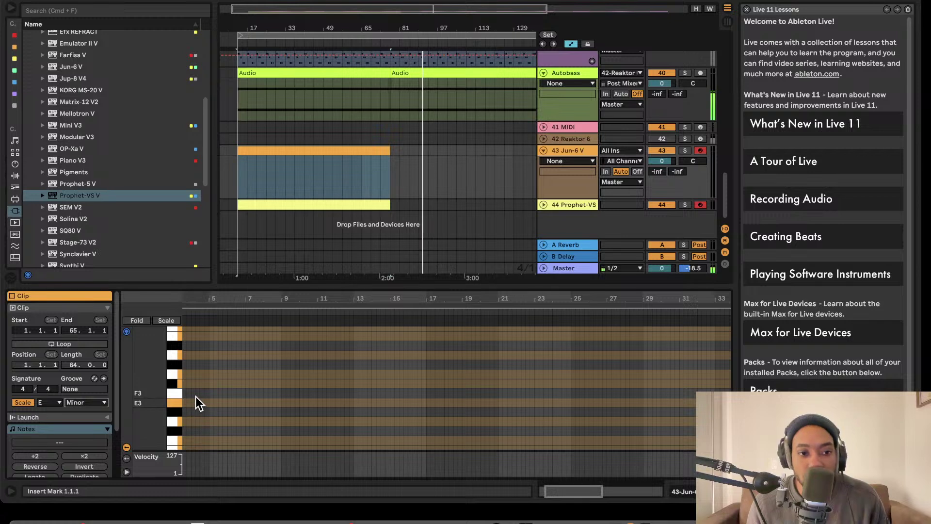
# - Adjust the note grid, place E3 and G3 notes from 1.1.1 to 4.3.1 in the Jun-6 V clip, and play them back
pyautogui.scroll(3, 200, 402)
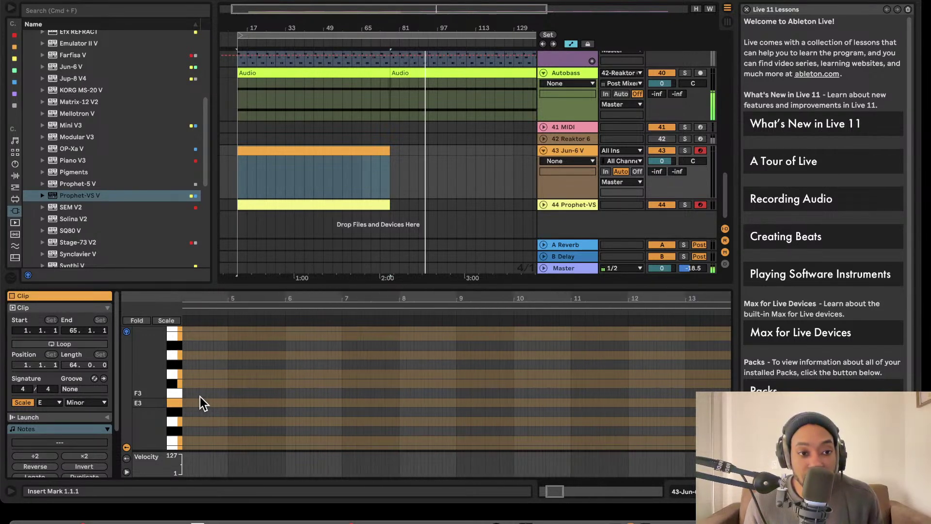
pyautogui.rightClick(219, 377)
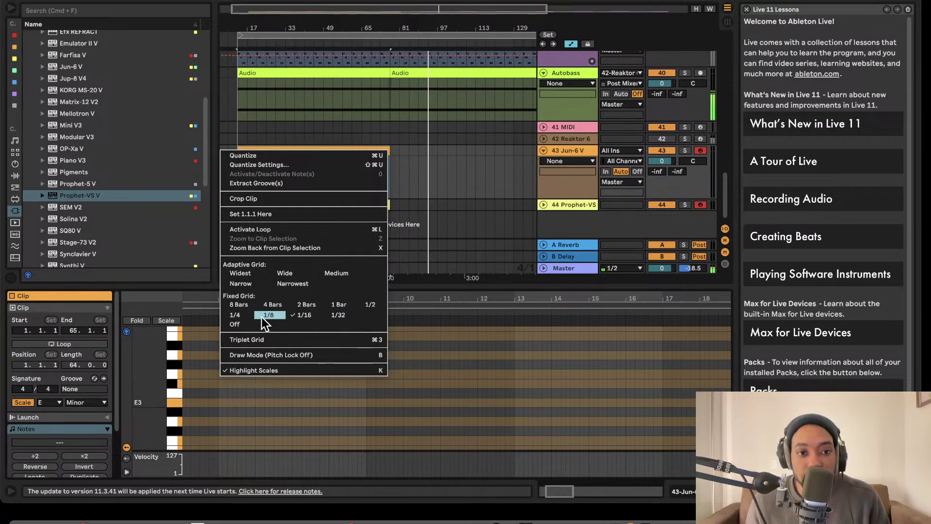
pyautogui.click(388, 310)
pyautogui.doubleClick(195, 384)
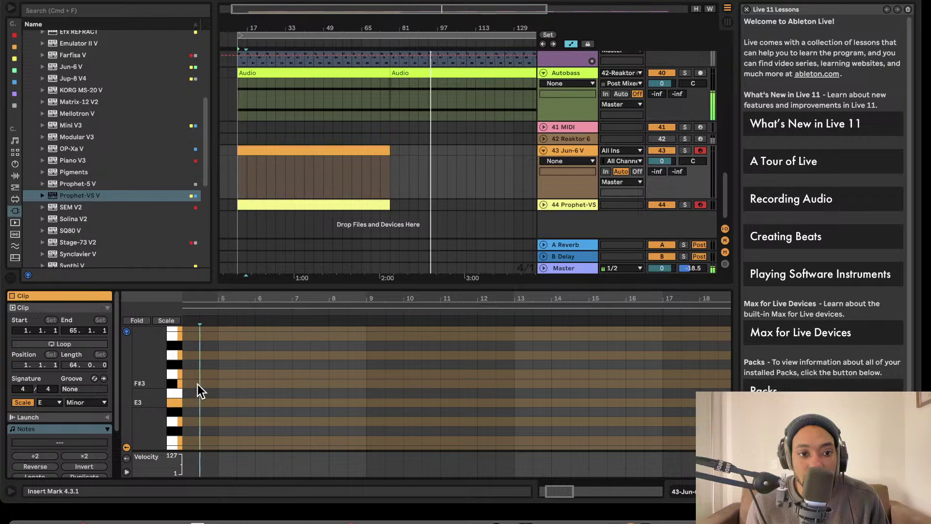
pyautogui.moveTo(194, 384); pyautogui.dragTo(305, 407)
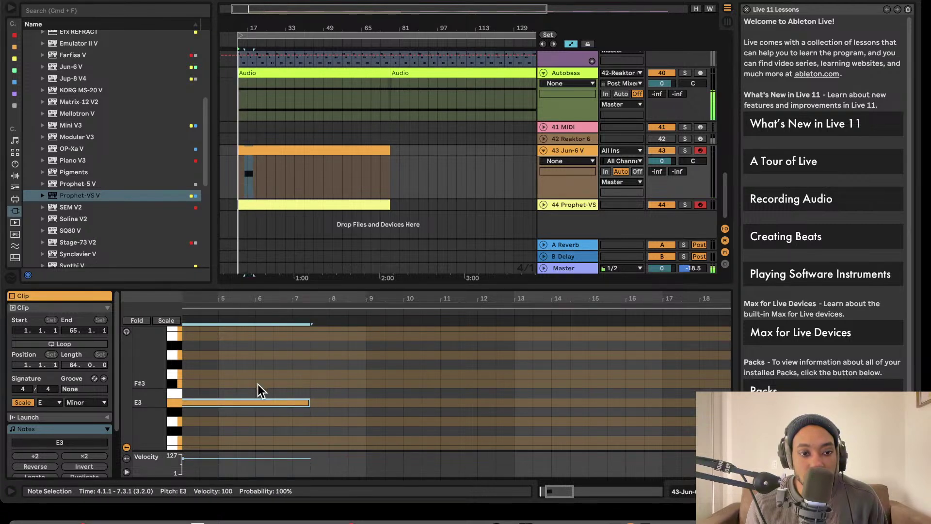
pyautogui.hscroll(-5, 260, 383)
pyautogui.moveTo(336, 409); pyautogui.dragTo(212, 377)
pyautogui.press('space')
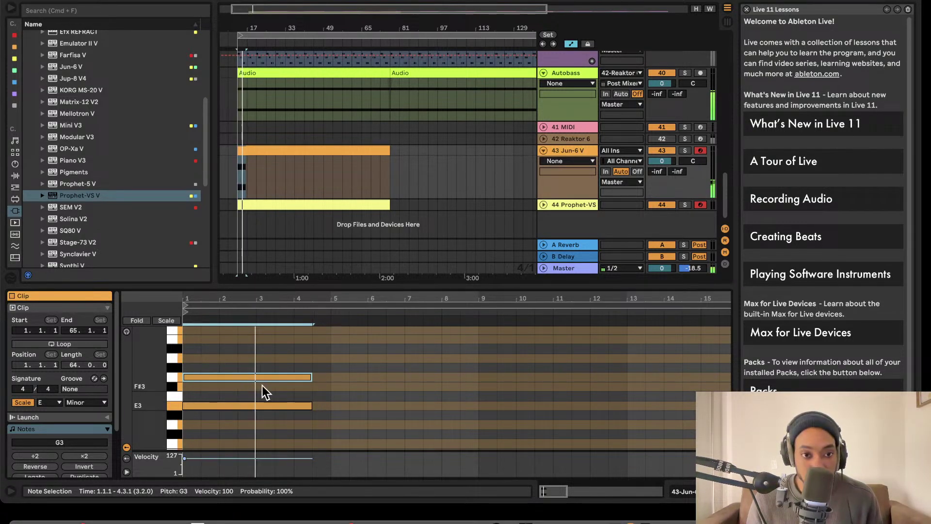
# - Add a one-bar D3 note at 4.3.1 and duplicate the E3 and G3 pair to start at 5.3.1
pyautogui.moveTo(286, 389); pyautogui.dragTo(345, 426)
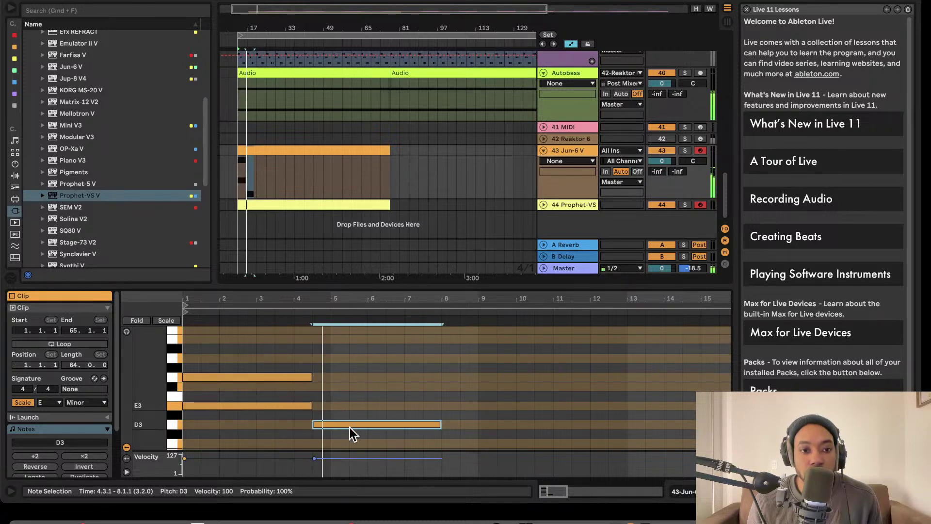
pyautogui.moveTo(440, 425); pyautogui.dragTo(291, 365)
pyautogui.press('super+d')
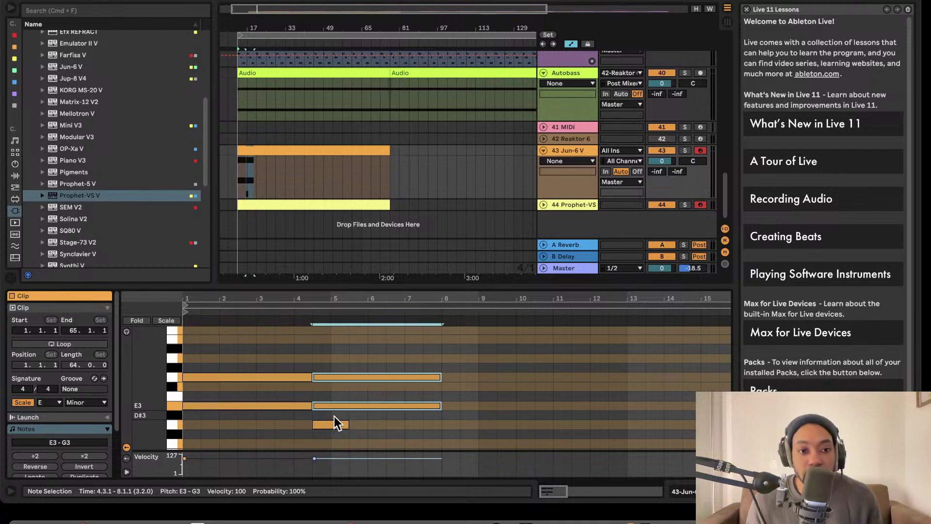
pyautogui.press('Right')
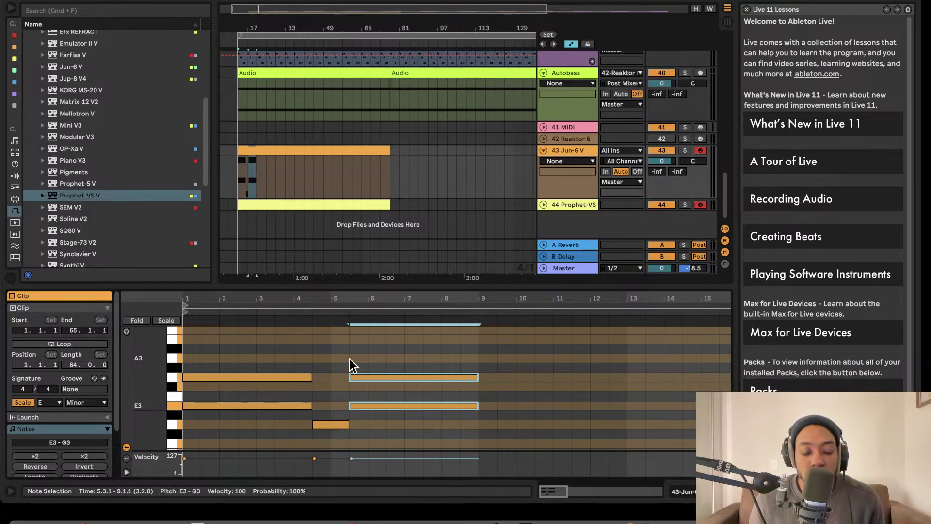
# - Copy the one-bar D3 note down to B2 at 4.3.1 and play back the progression
pyautogui.scroll(-3, 345, 363)
pyautogui.keyDown('alt'); pyautogui.moveTo(326, 349); pyautogui.dragTo(339, 377); pyautogui.keyUp('alt')
pyautogui.press('space')
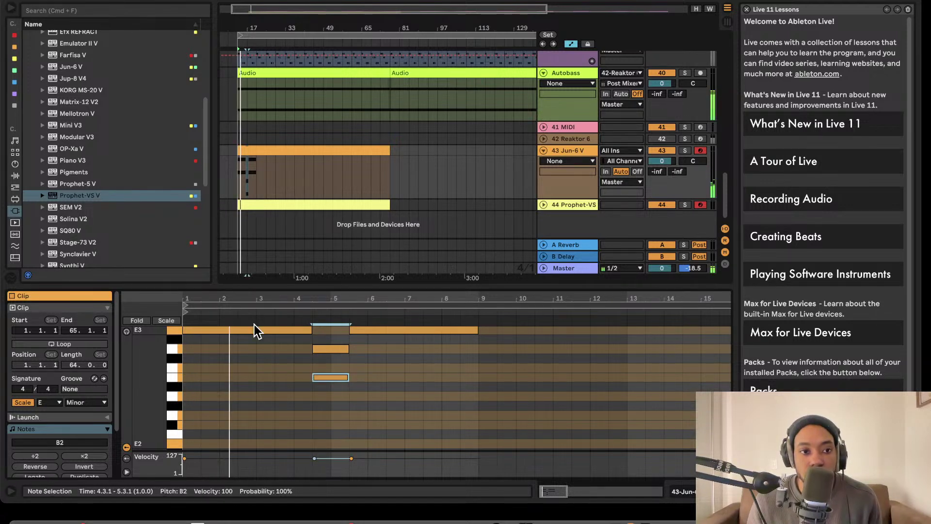
pyautogui.scroll(1, 284, 338)
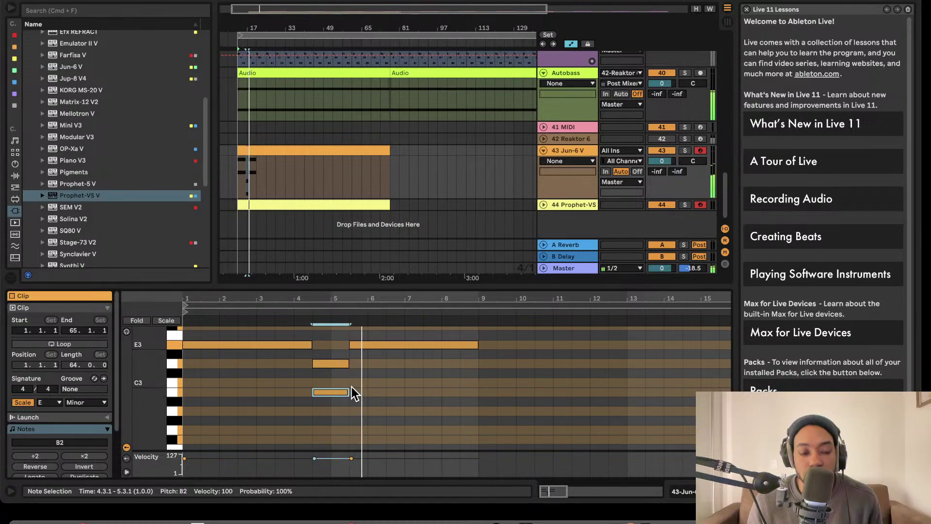
# - Stop playback and shorten the D3 and B2 notes together so they end at 5.1.1
pyautogui.keyDown('shift'); pyautogui.click(339, 364); pyautogui.keyUp('shift')
pyautogui.press('space')
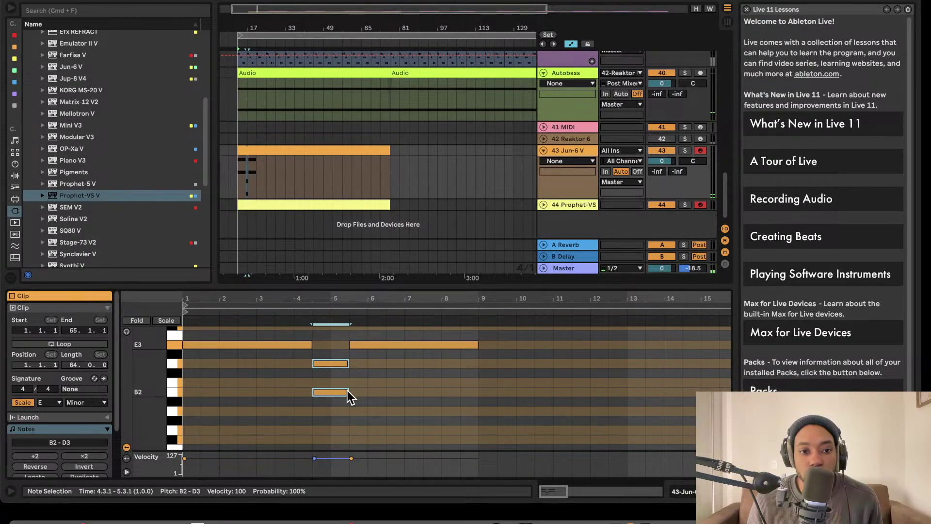
pyautogui.click(348, 390)
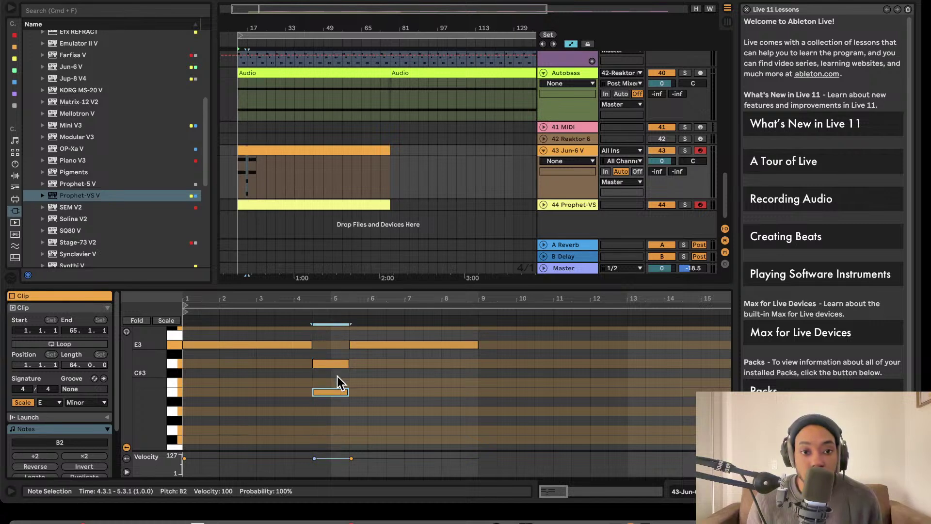
pyautogui.click(336, 364)
pyautogui.keyDown('shift'); pyautogui.click(335, 391); pyautogui.keyUp('shift')
pyautogui.moveTo(348, 395); pyautogui.dragTo(327, 396)
pyautogui.scroll(5, 346, 381)
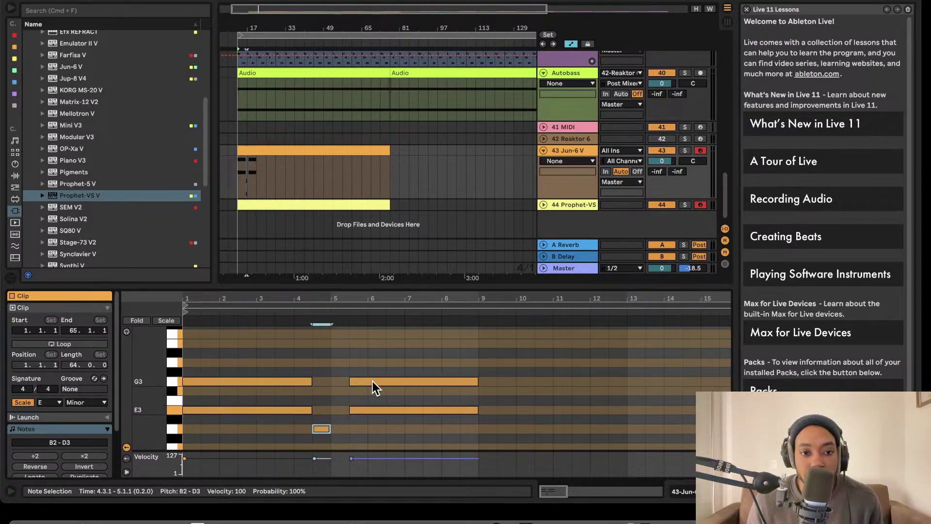
# - Move the second E3 and G3 note pair together so it starts at 5.1.1
pyautogui.click(373, 381)
pyautogui.keyDown('shift'); pyautogui.click(368, 410); pyautogui.keyUp('shift')
pyautogui.moveTo(351, 409); pyautogui.dragTo(333, 409)
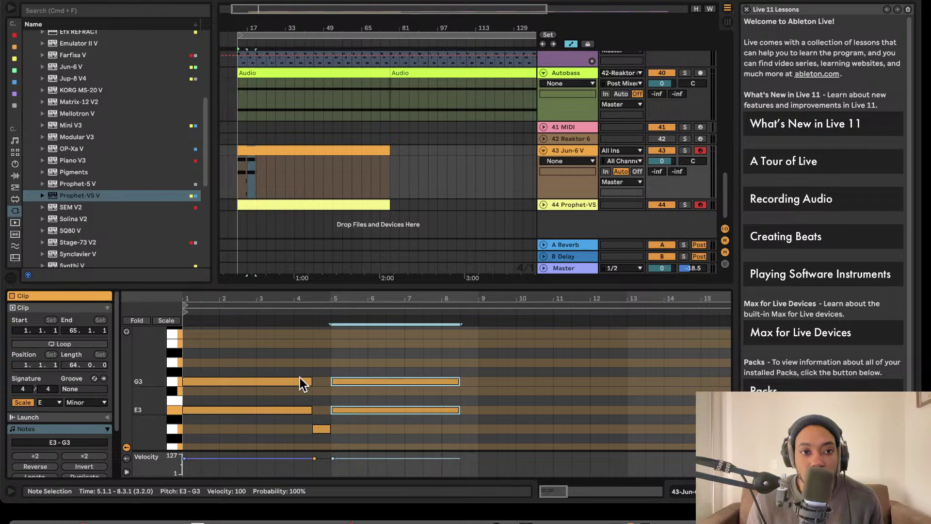
pyautogui.moveTo(229, 343); pyautogui.dragTo(418, 479)
pyautogui.scroll(-5, 415, 441)
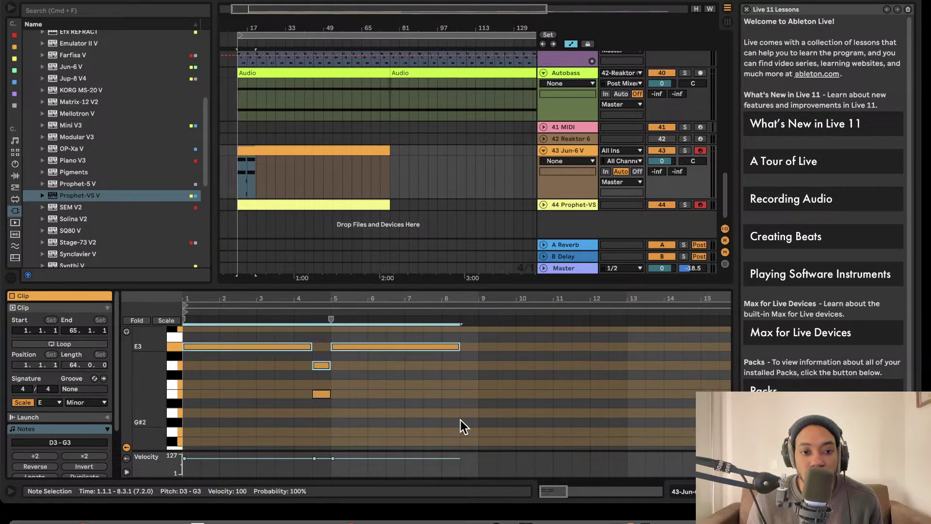
pyautogui.press('super+d')
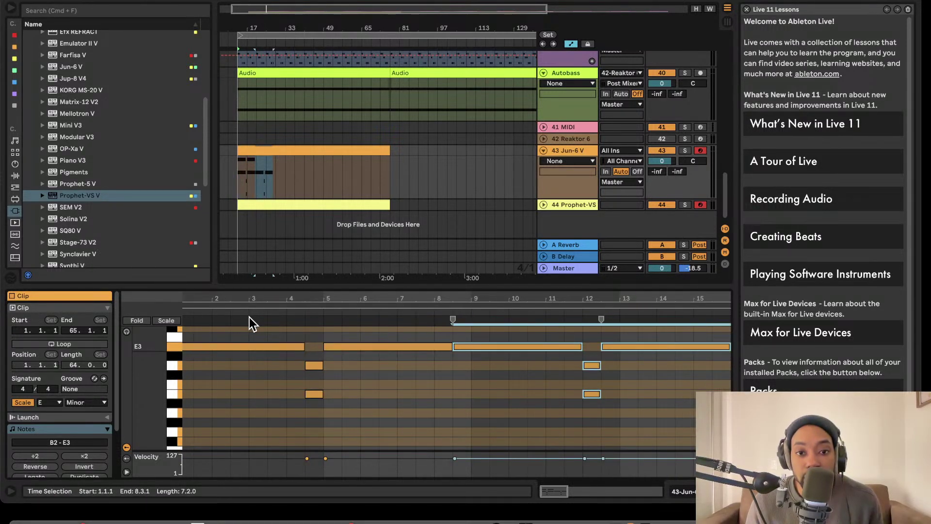
pyautogui.press('space')
pyautogui.scroll(3, 385, 373)
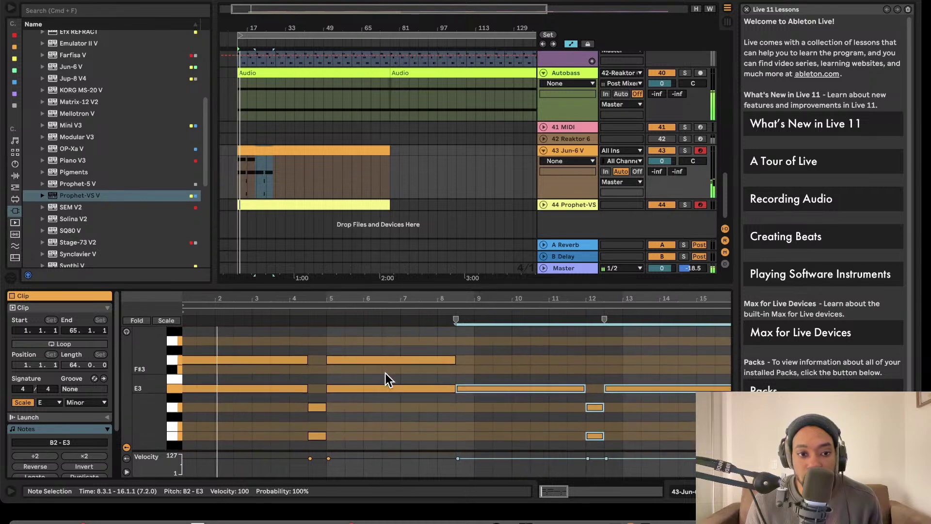
pyautogui.press('super+z')
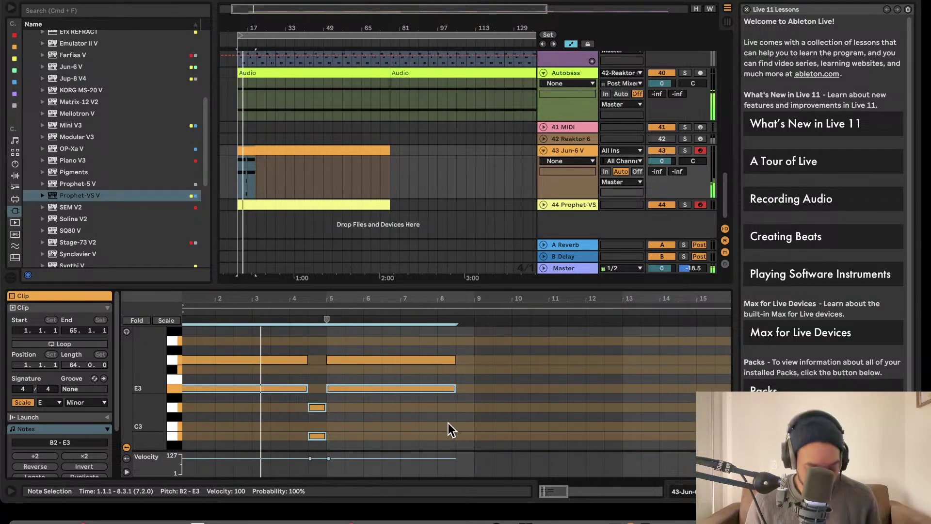
# - Duplicate all the notes of the progression and delete the copied E3 and G3 pair starting at 8.3.1
pyautogui.press('super+a')
pyautogui.press('super+d')
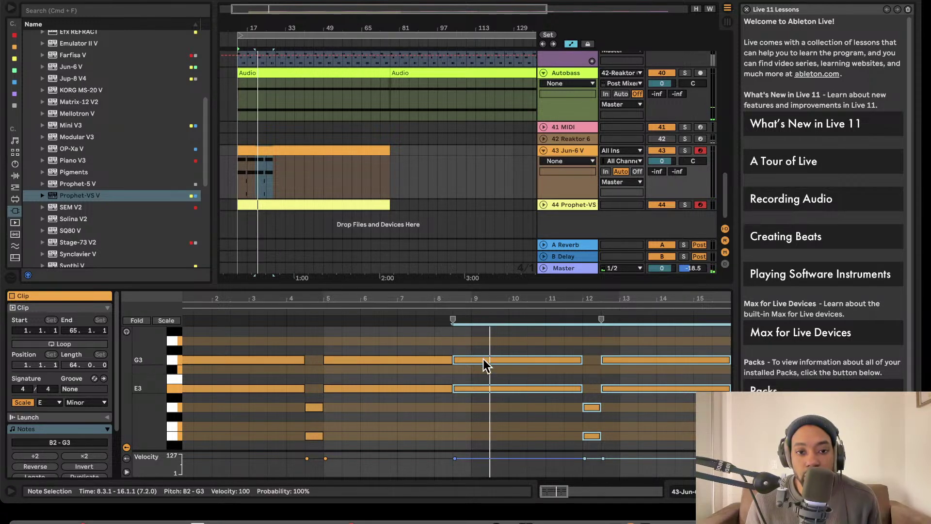
pyautogui.click(513, 363)
pyautogui.press('Delete')
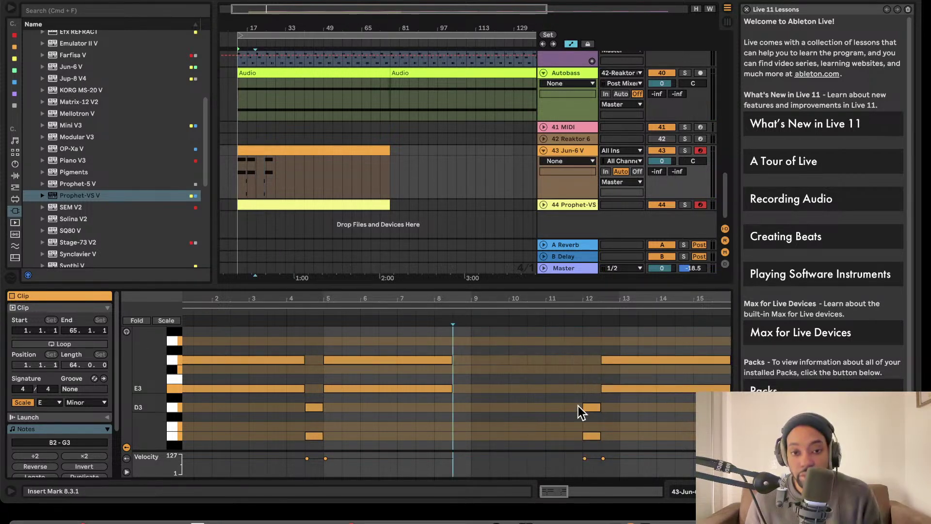
# - Move the remaining copied notes earlier so they span 8.3.1 to 12.3.1, and play back the progression
pyautogui.moveTo(582, 412); pyautogui.dragTo(618, 357)
pyautogui.moveTo(550, 353); pyautogui.dragTo(691, 462)
pyautogui.press('Left')
pyautogui.press('Left')
pyautogui.press('Left')
pyautogui.press('Left')
pyautogui.press('Left')
pyautogui.press('Left')
pyautogui.press('Left')
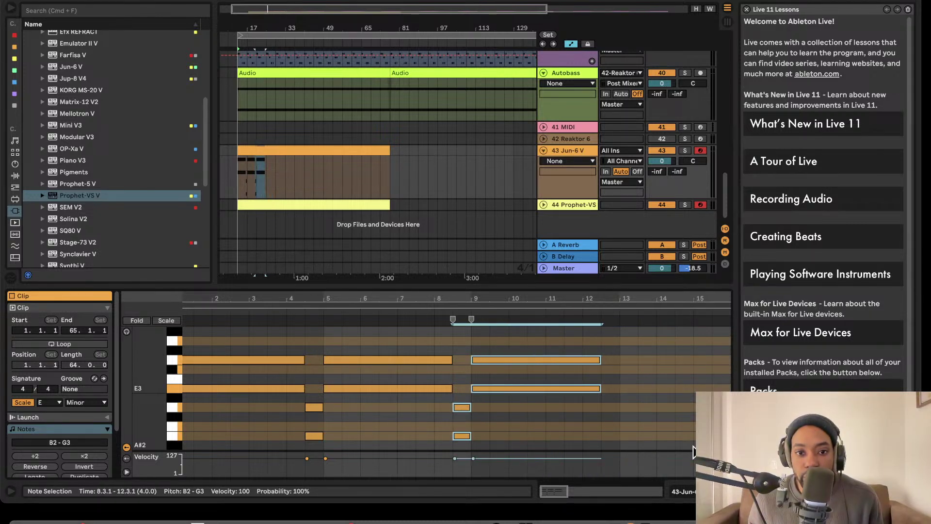
pyautogui.press('space')
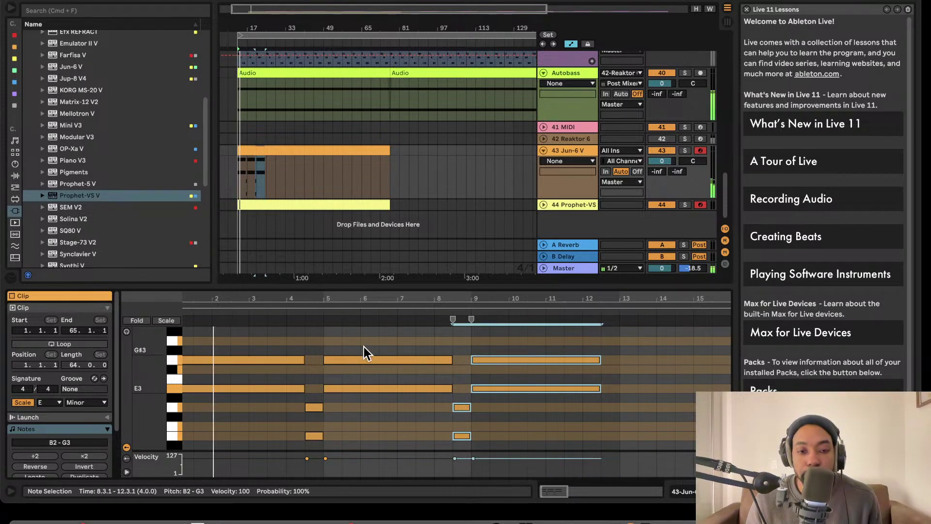
# - Copy the short D3 and B2 notes to 12.3.1 and the last E3 and G3 pair to 13.1.1
pyautogui.moveTo(446, 407); pyautogui.dragTo(510, 437)
pyautogui.press('super+d')
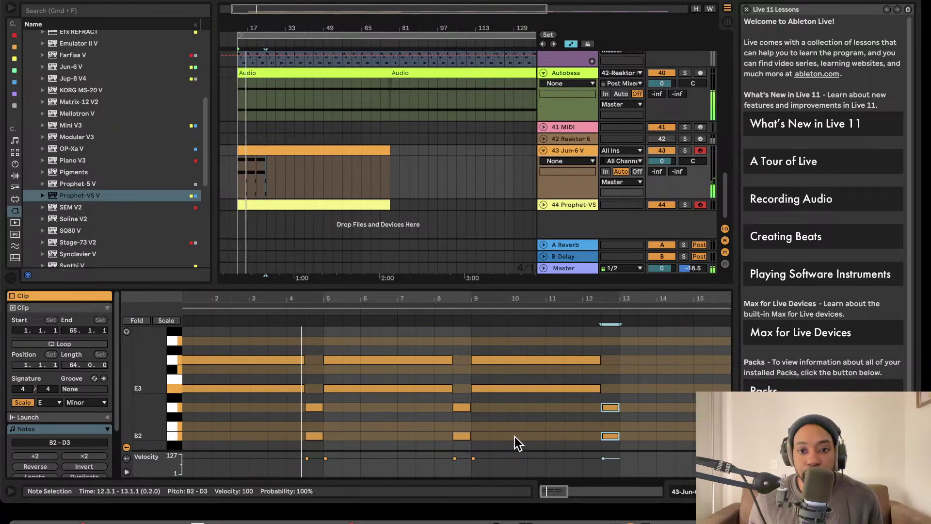
pyautogui.moveTo(539, 341); pyautogui.dragTo(562, 395)
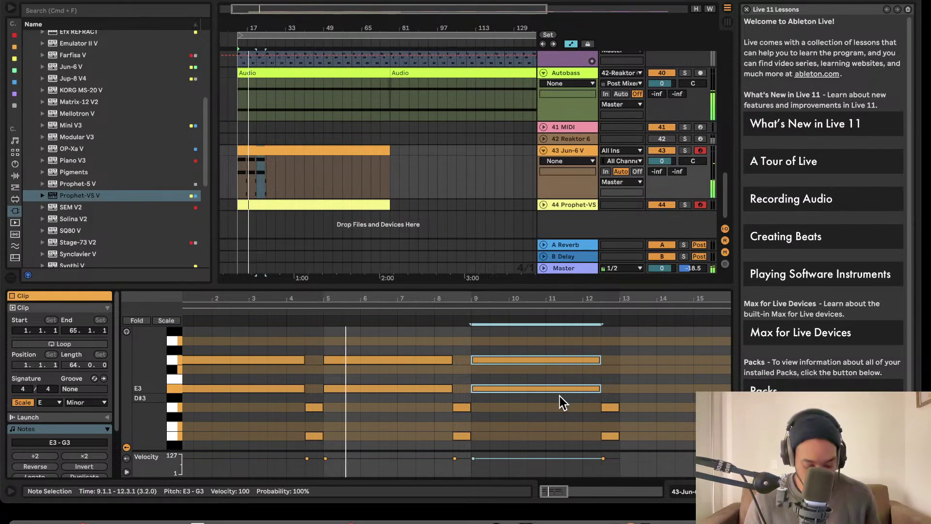
pyautogui.press('super+d')
pyautogui.press('Right')
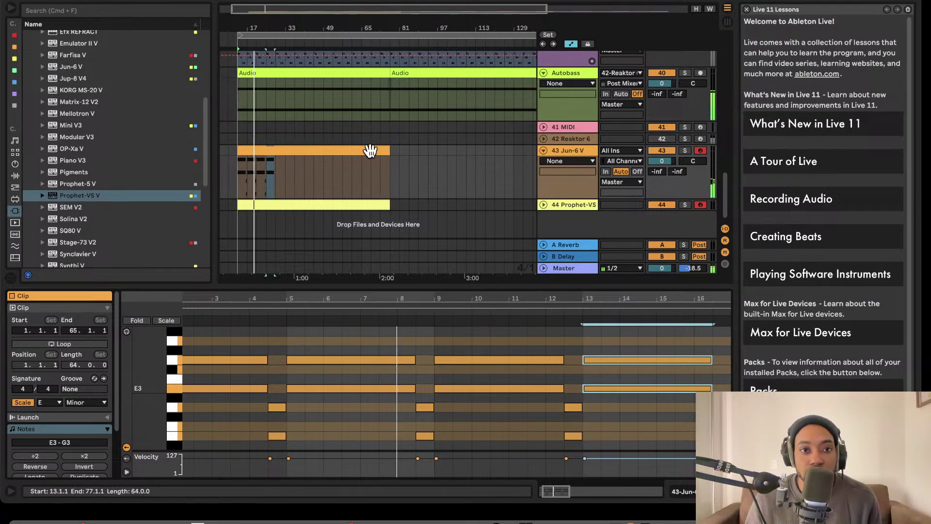
# - Shorten the Jun-6 V clip to 16 bars and duplicate it once to start at 29.1.1
pyautogui.moveTo(382, 151); pyautogui.dragTo(275, 151)
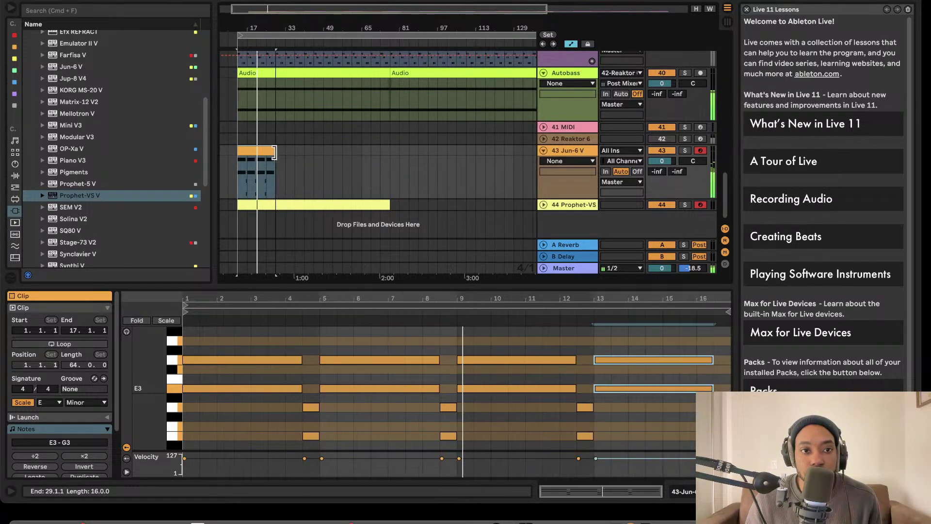
pyautogui.press('super+d')
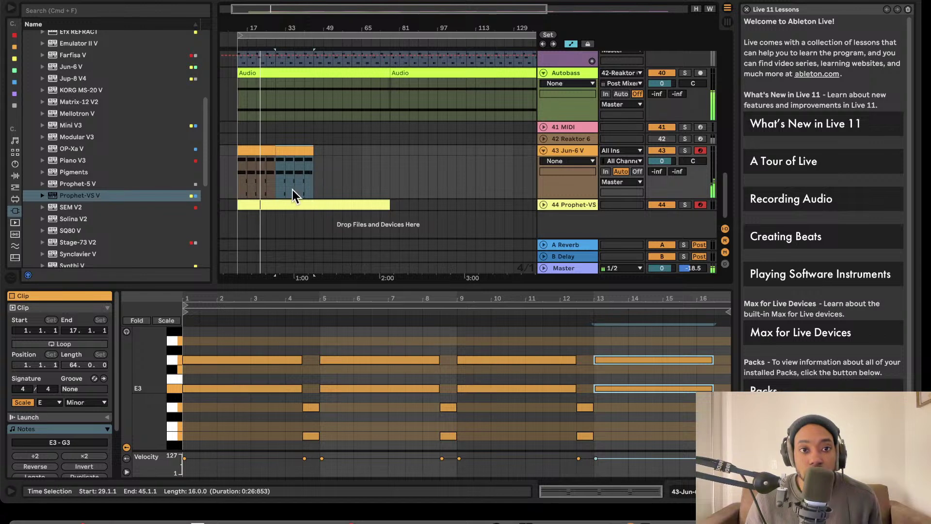
# - Copy the first Jun-6 V clip onto the Prophet-VS track at 13.1.1 and duplicate it directly after
pyautogui.click(258, 156)
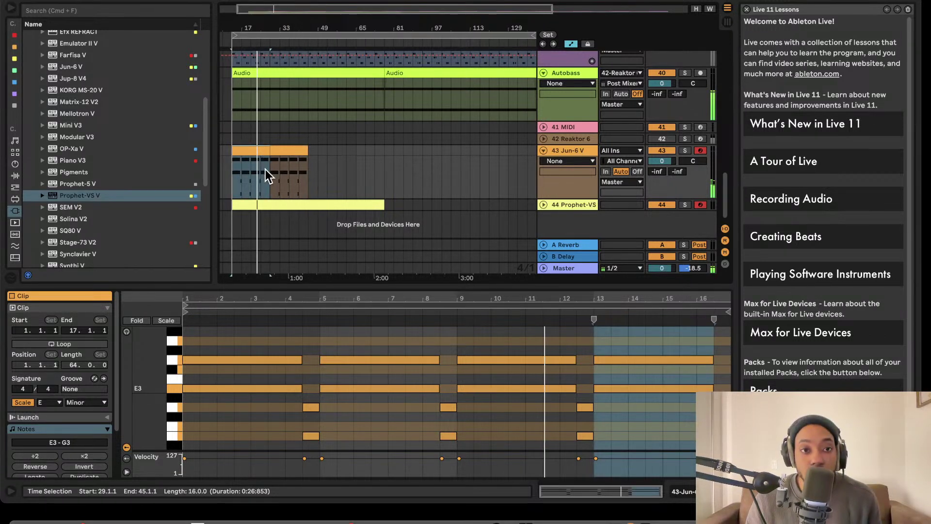
pyautogui.click(544, 205)
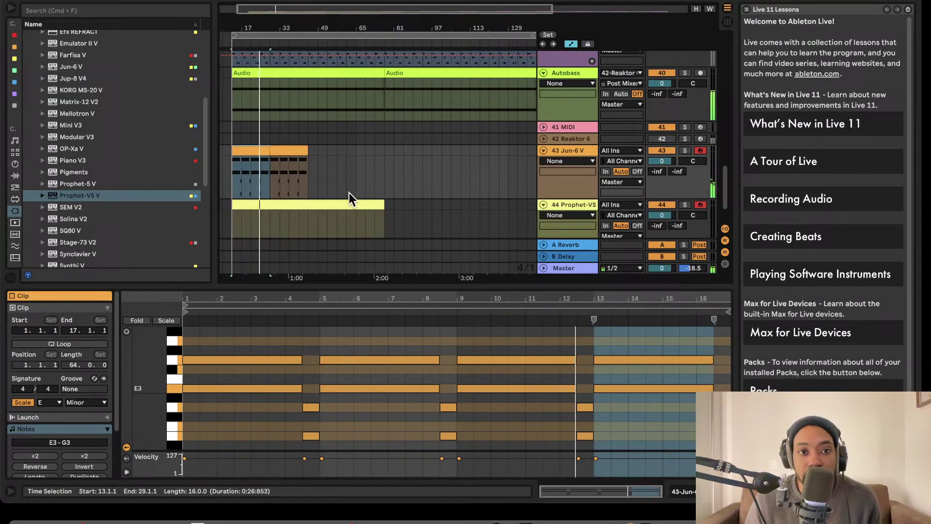
pyautogui.click(244, 208)
pyautogui.press('super+v')
pyautogui.click(260, 208)
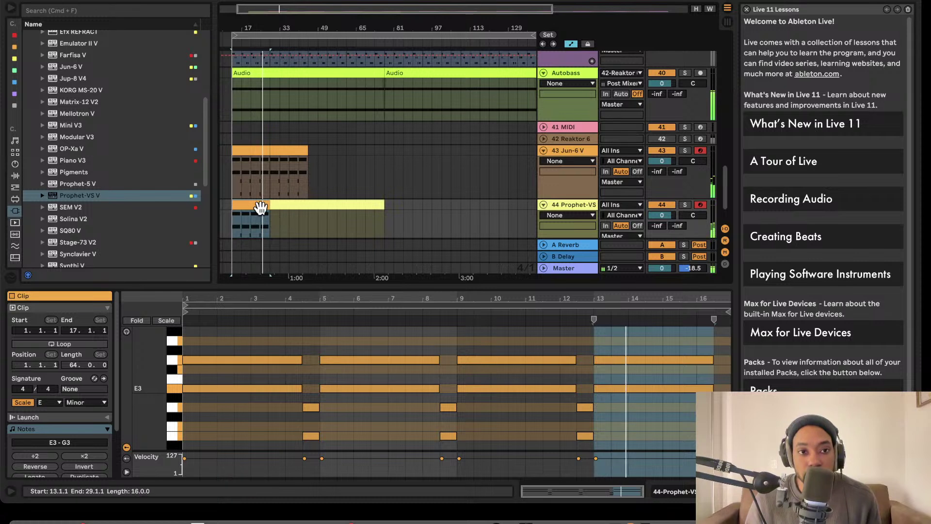
pyautogui.press('super+d')
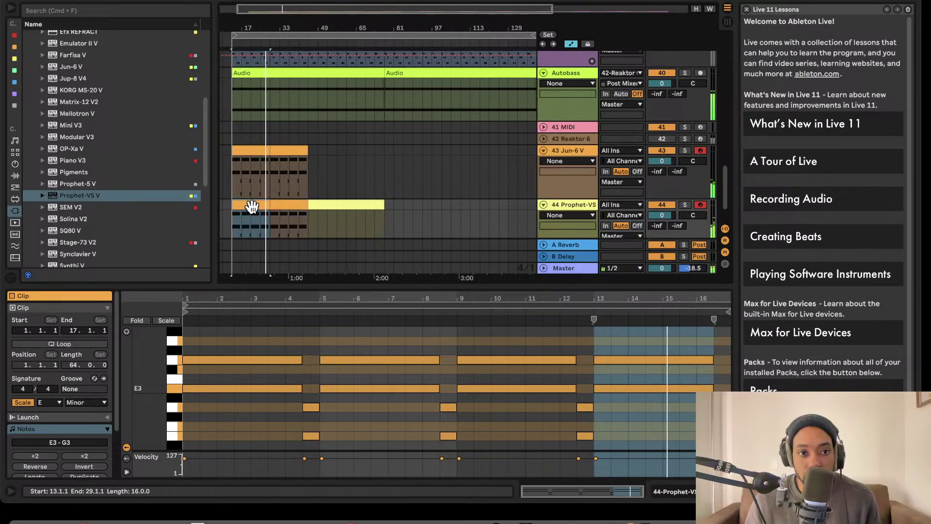
# - Copy the first Prophet-VS chord clip to 45.1.1, deactivate the original, and delete the empty clip between 61.1.1 and 77.1.1
pyautogui.moveTo(262, 205); pyautogui.dragTo(332, 201)
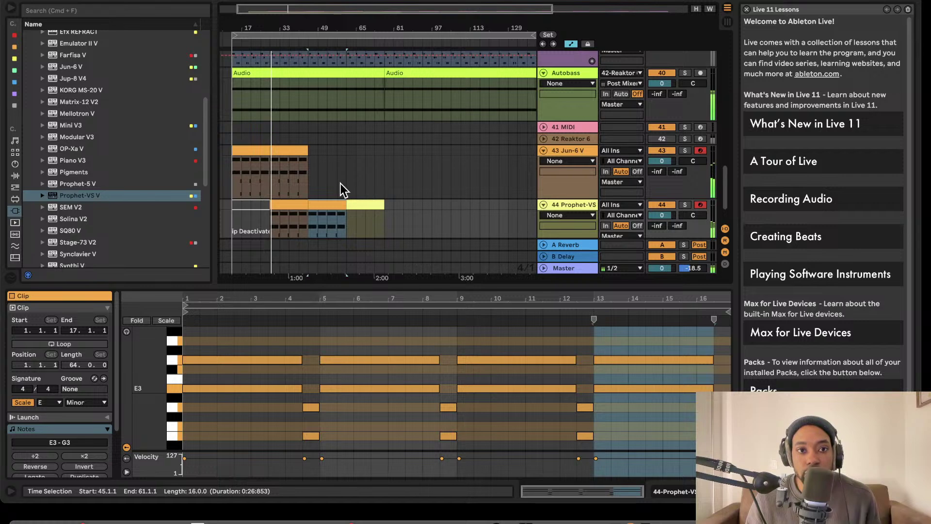
pyautogui.scroll(-2, 391, 175)
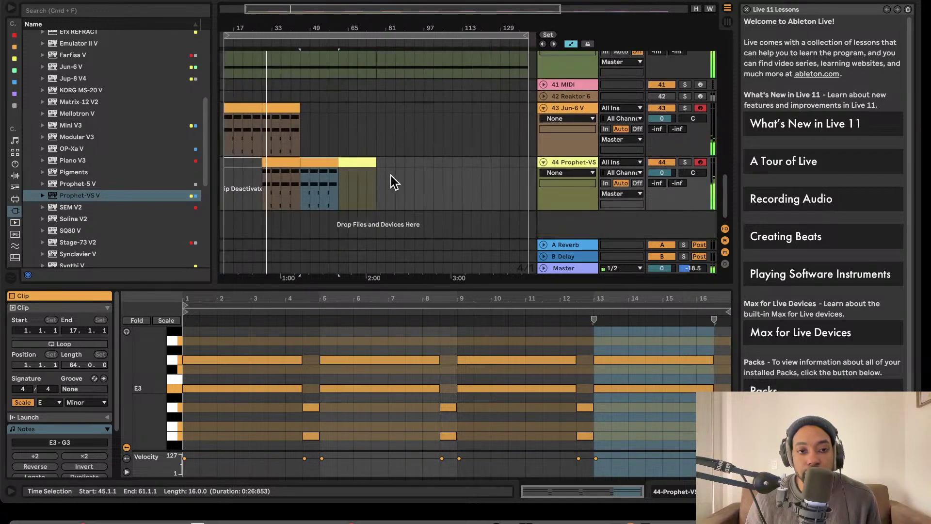
pyautogui.click(367, 162)
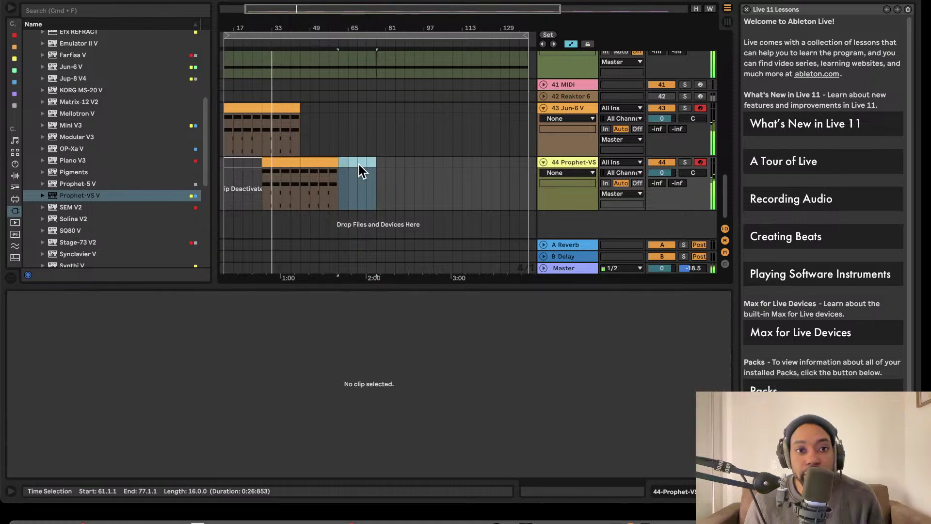
pyautogui.press('Delete')
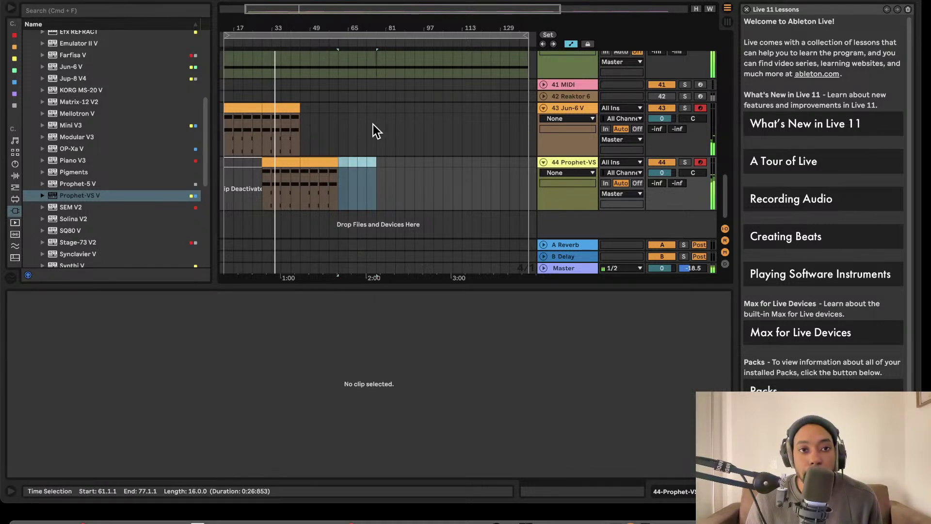
# - Search the browser for 808 and load the 808 Pure bass sound onto a new track
pyautogui.click(55, 14)
pyautogui.write('8')
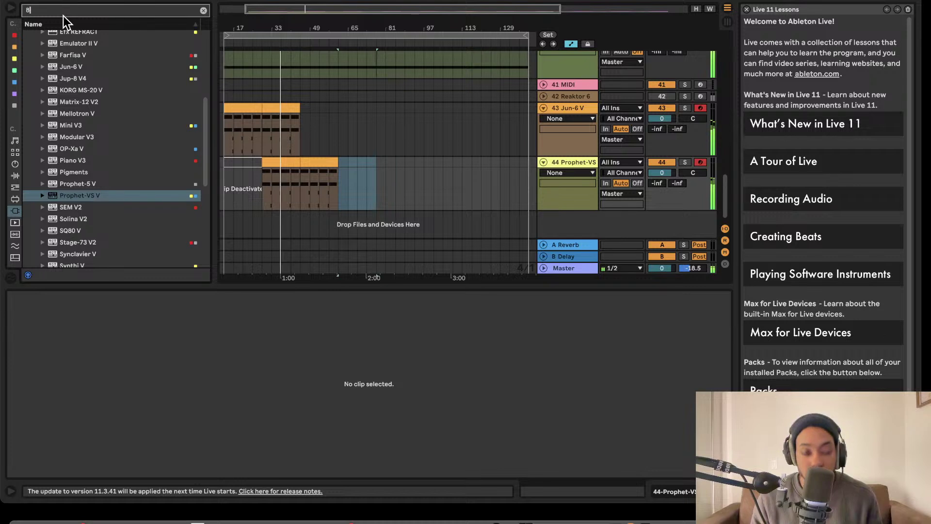
pyautogui.write('08')
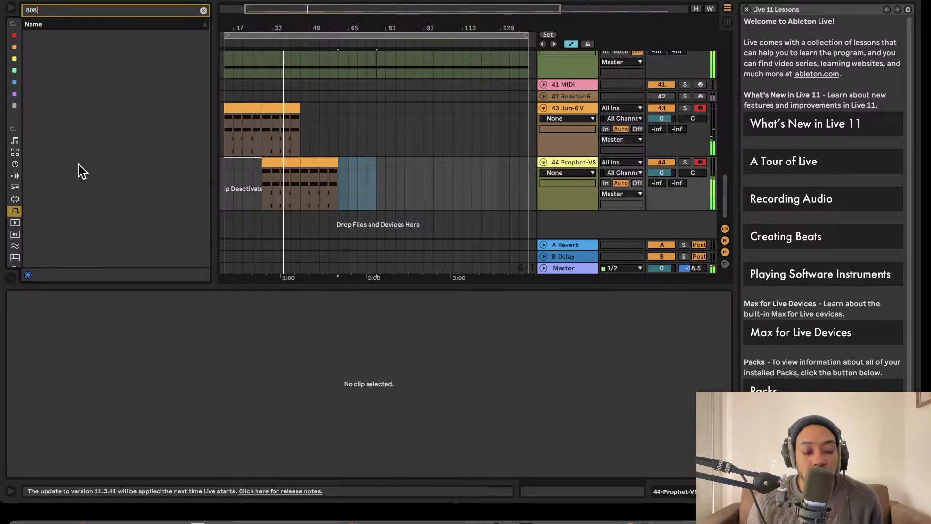
pyautogui.scroll(3, 232, 92)
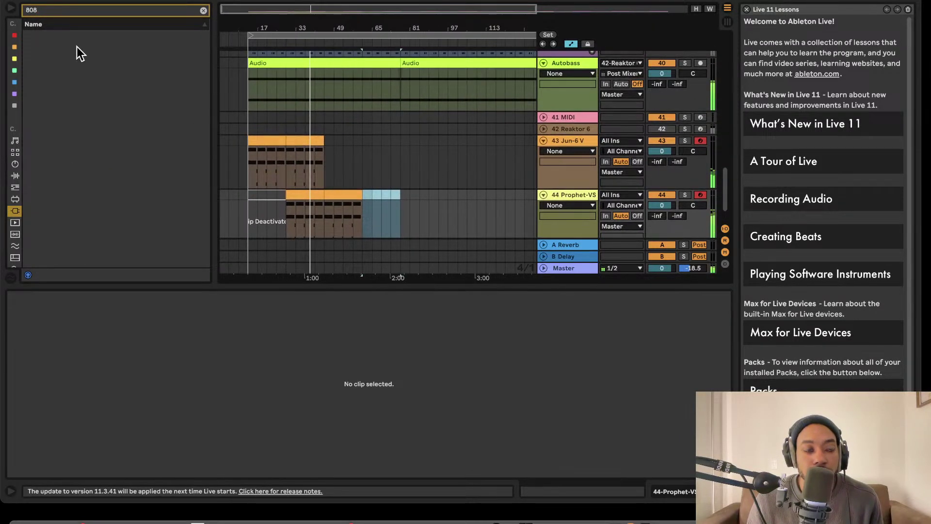
pyautogui.click(15, 164)
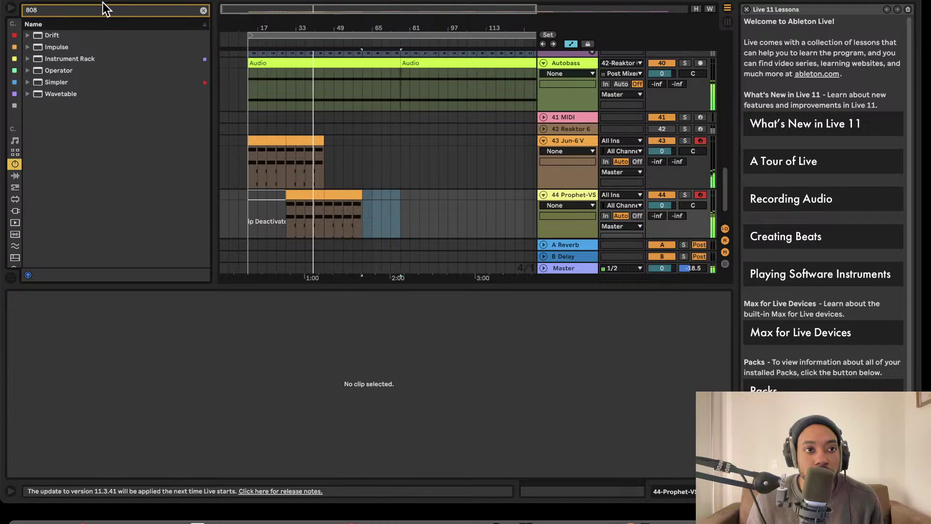
pyautogui.click(95, 13)
pyautogui.click(15, 153)
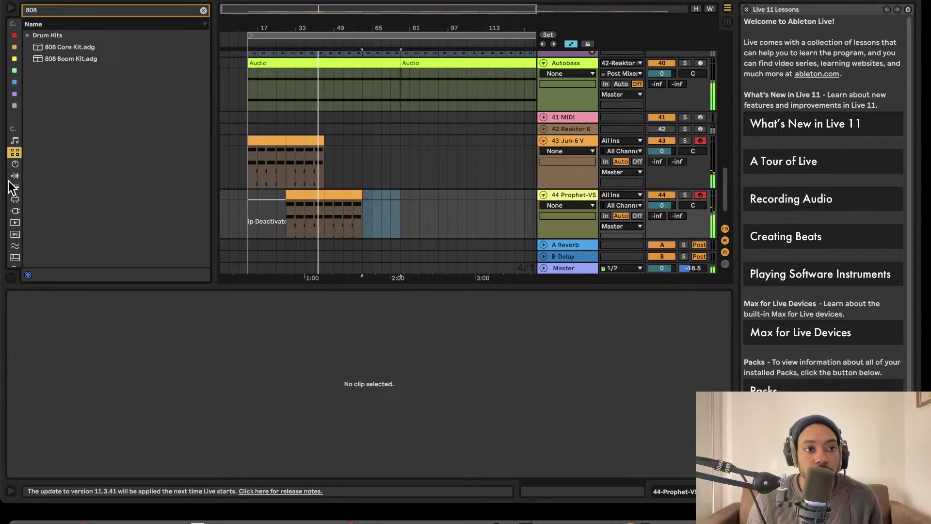
pyautogui.click(15, 140)
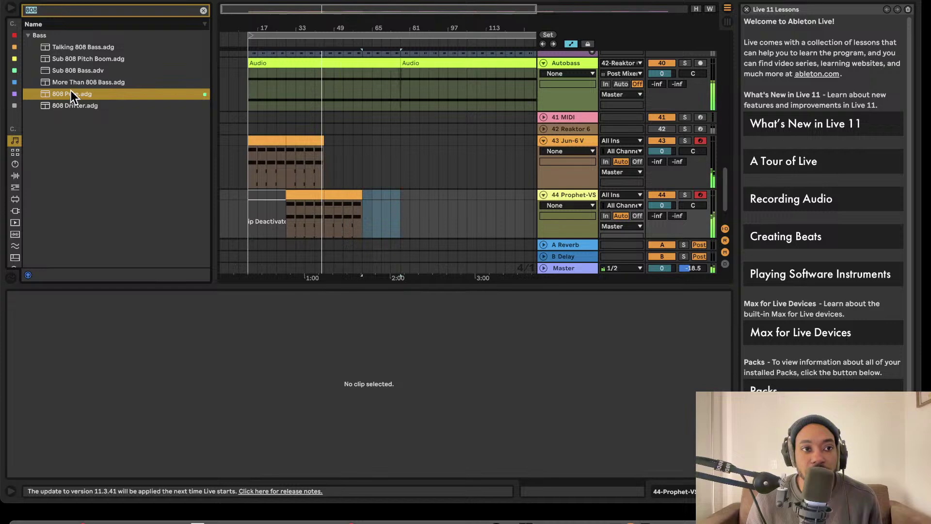
pyautogui.moveTo(71, 92); pyautogui.dragTo(581, 228)
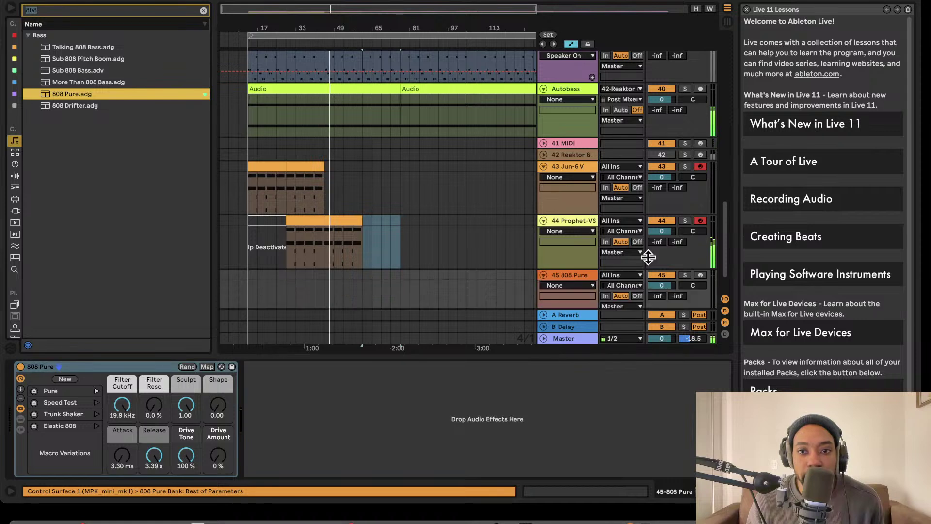
# - Record-arm the 808 Pure track, disarm the Prophet-VS track, and capture the played bass part as a clip
pyautogui.click(701, 275)
pyautogui.click(701, 221)
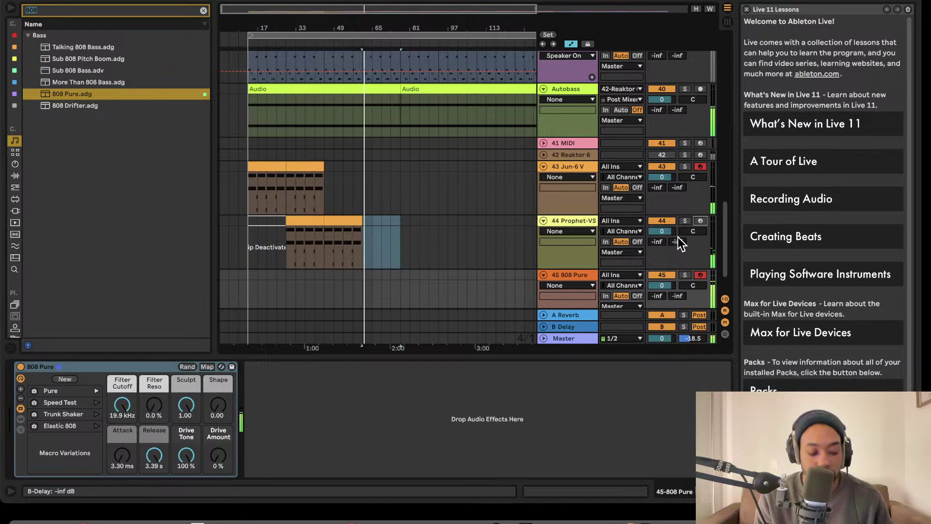
pyautogui.click(247, 247)
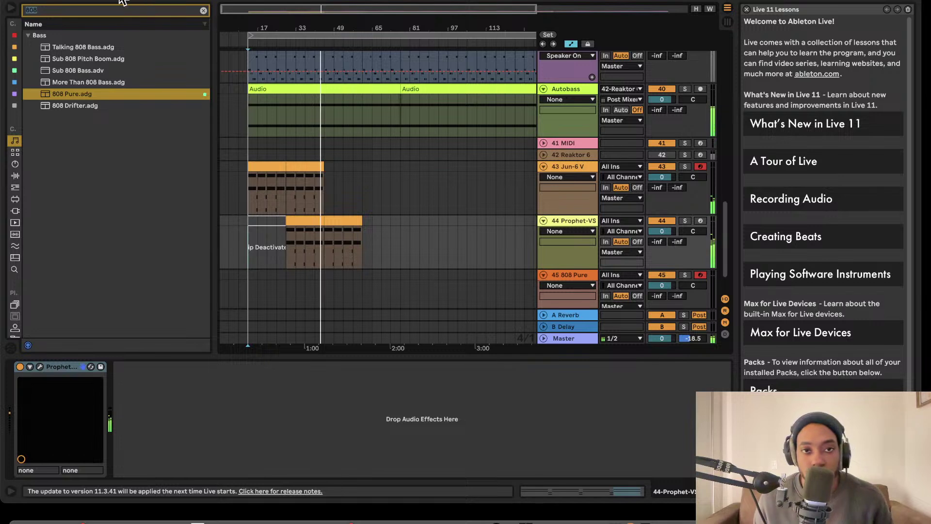
pyautogui.click(268, 297)
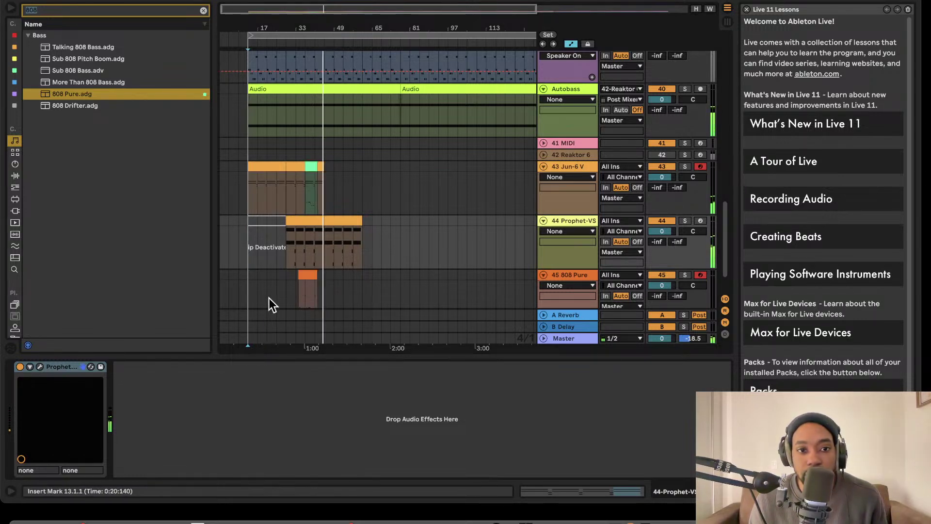
# - Extend the start of the captured 808 Pure clip back to 13.1.1 and open its notes for editing
pyautogui.scroll(-3, 271, 290)
pyautogui.moveTo(285, 233); pyautogui.dragTo(235, 236)
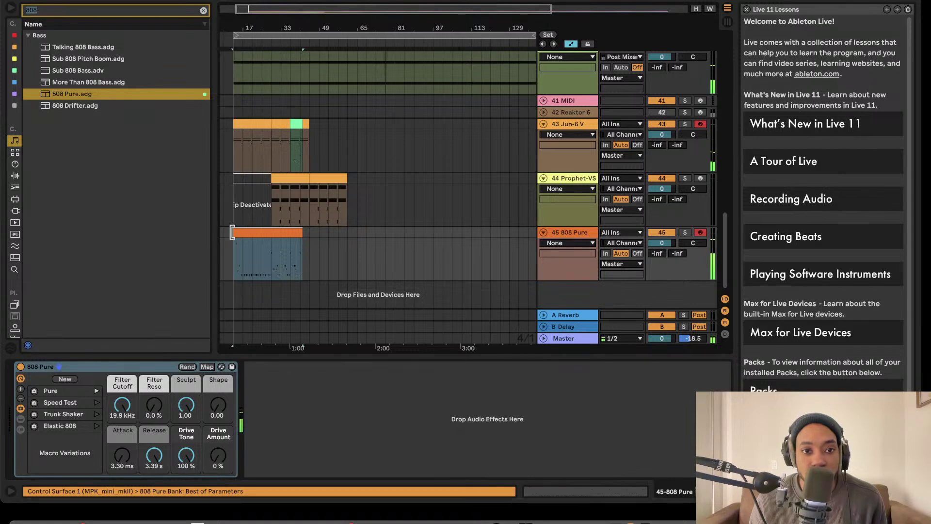
pyautogui.click(254, 263)
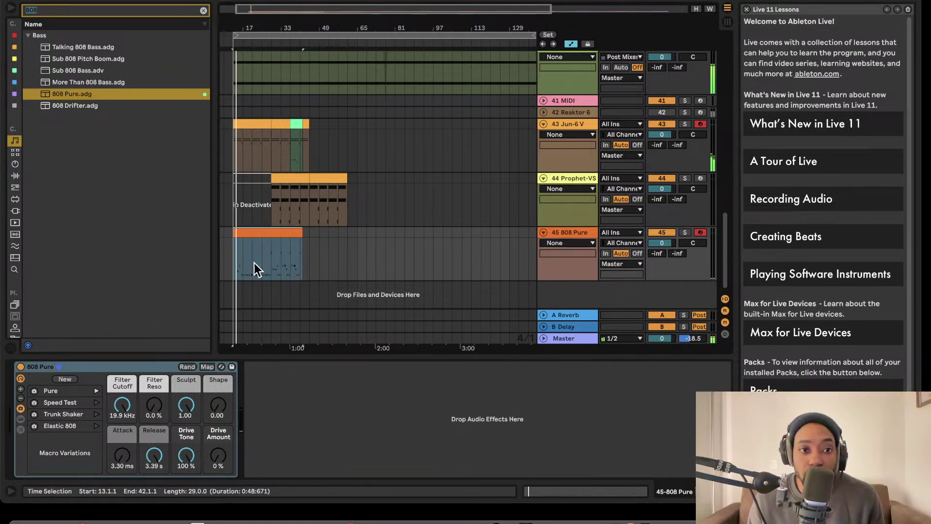
pyautogui.doubleClick(267, 232)
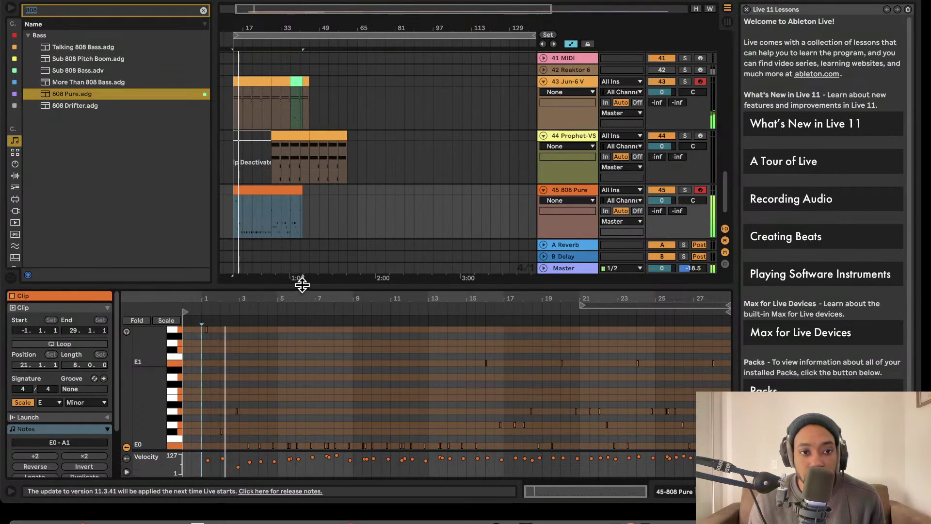
# - Delete the stray bass notes at the start of the 808 Pure clip, before bar 4
pyautogui.moveTo(301, 285); pyautogui.dragTo(301, 116)
pyautogui.click(202, 181)
pyautogui.moveTo(194, 162); pyautogui.dragTo(254, 286)
pyautogui.press('Delete')
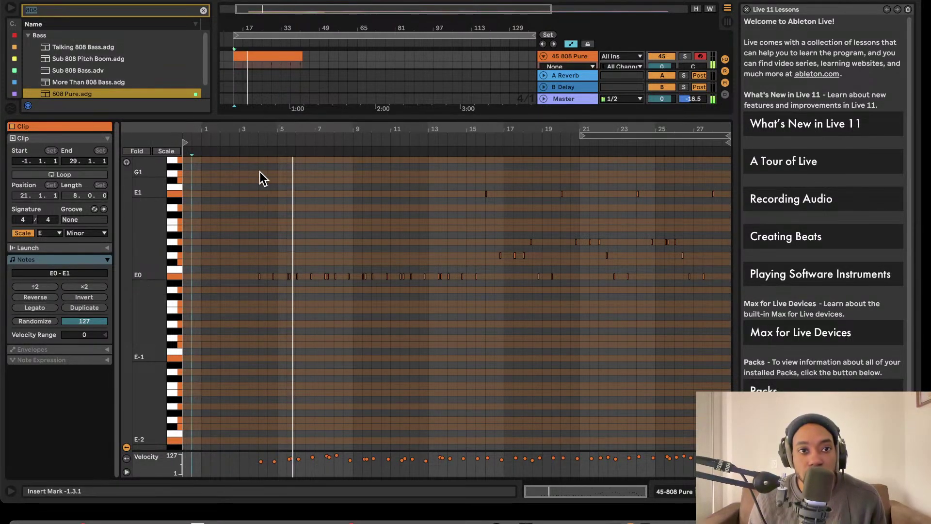
# - Quantize the 808 Pure clip's notes, both starts and ends, to the current grid at 63% strength
pyautogui.moveTo(288, 130); pyautogui.dragTo(233, 291)
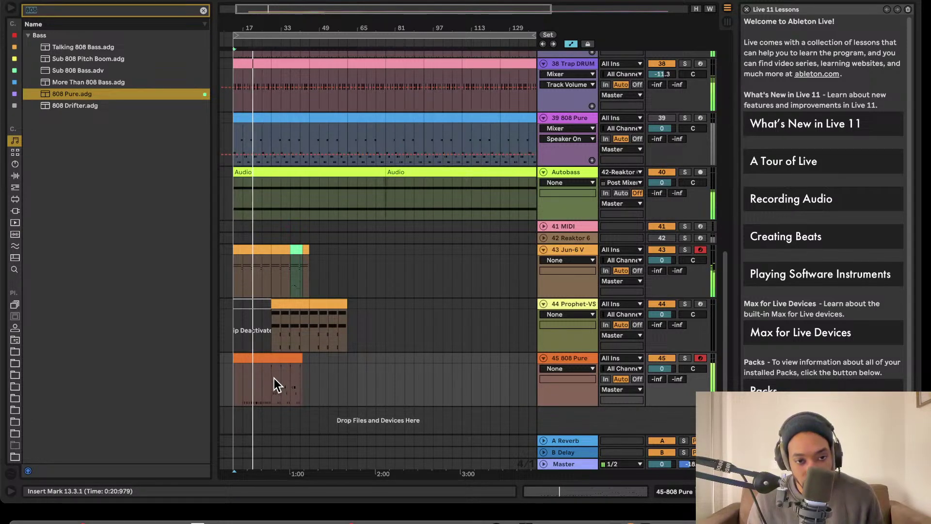
pyautogui.doubleClick(255, 358)
pyautogui.rightClick(305, 398)
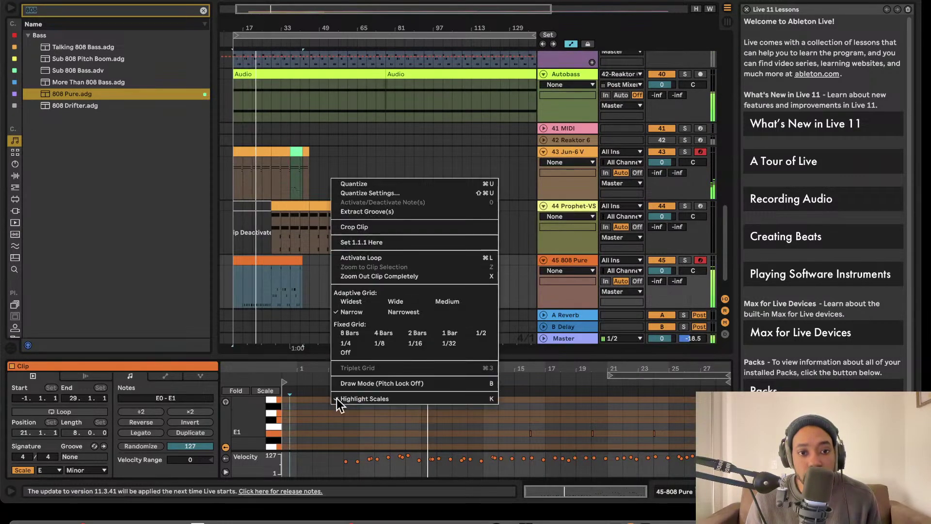
pyautogui.click(415, 193)
pyautogui.moveTo(492, 243); pyautogui.dragTo(493, 251)
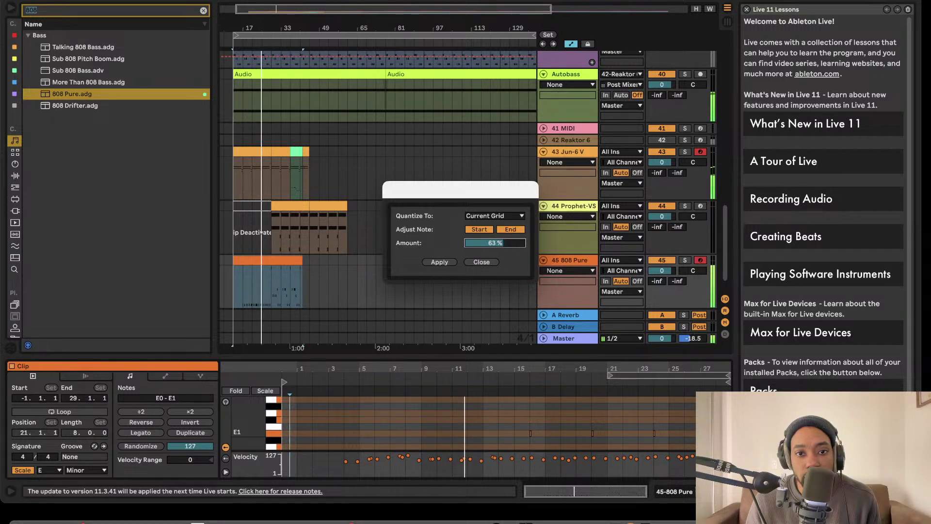
pyautogui.click(439, 262)
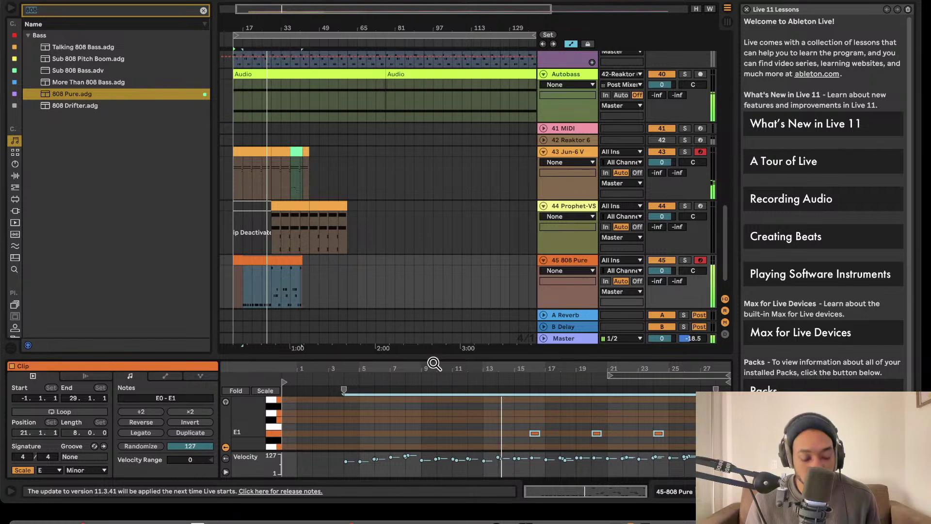
# - Lower the A0 bass note at 18.2.3 in the 808 Pure clip to G0, auditioning the passage from 17.3.1
pyautogui.moveTo(434, 357); pyautogui.dragTo(434, 213)
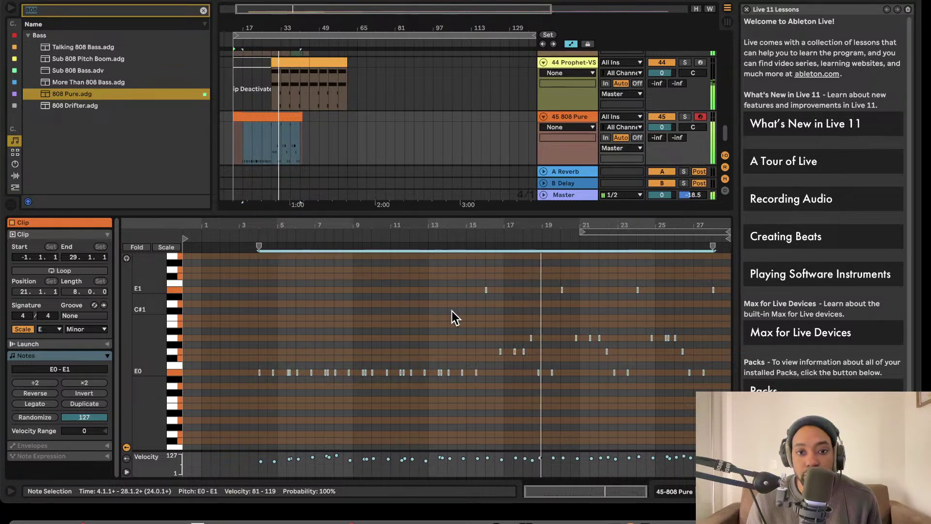
pyautogui.press('space')
pyautogui.click(536, 346)
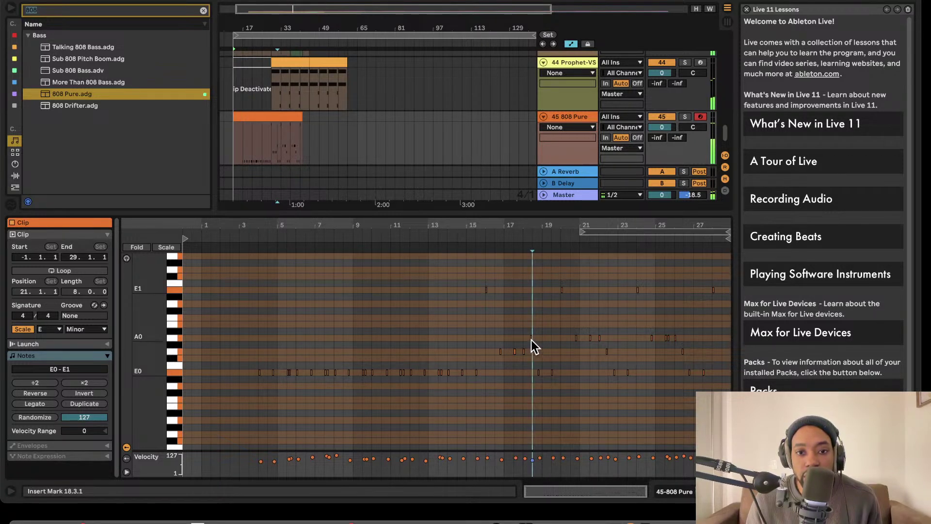
pyautogui.doubleClick(531, 338)
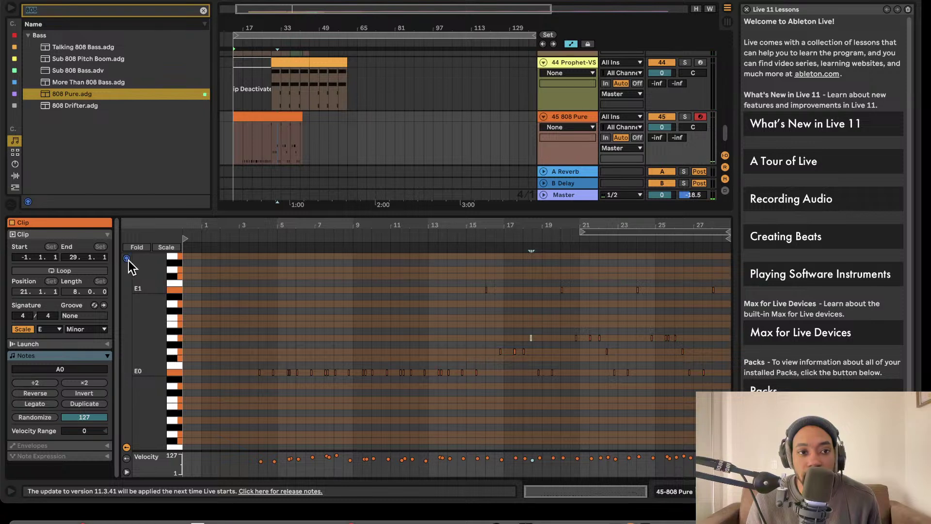
pyautogui.press('z')
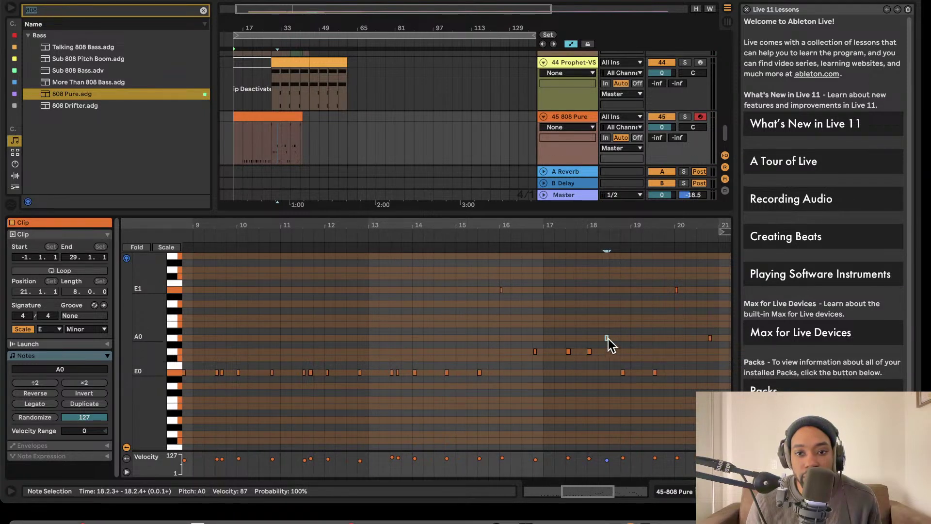
pyautogui.moveTo(608, 339); pyautogui.dragTo(607, 346)
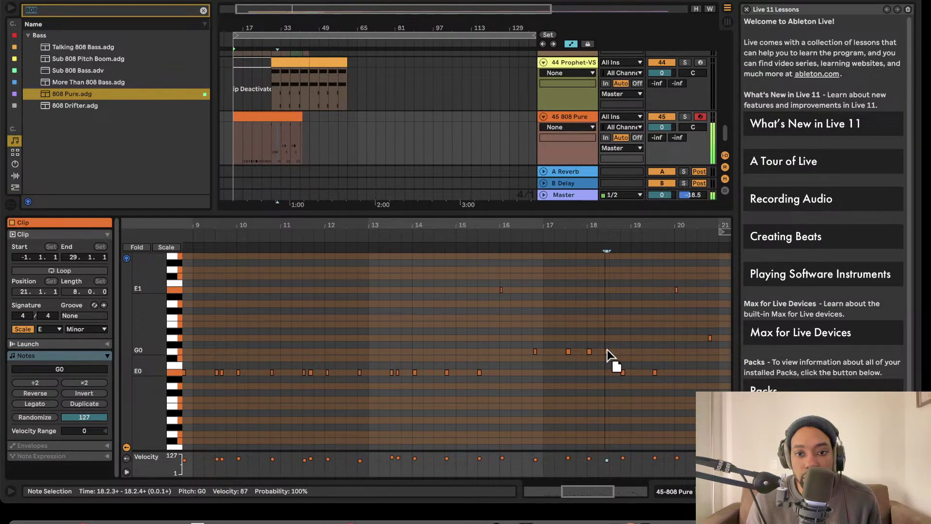
pyautogui.click(607, 338)
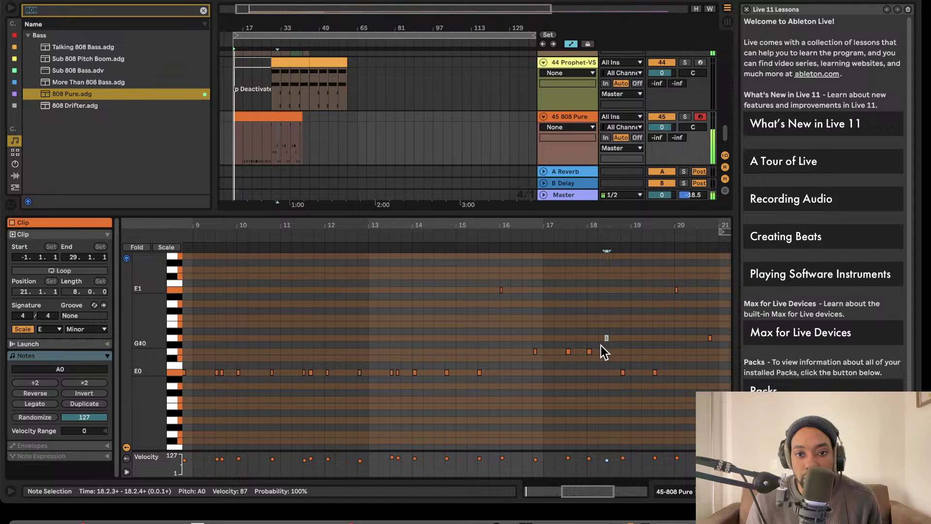
pyautogui.click(565, 251)
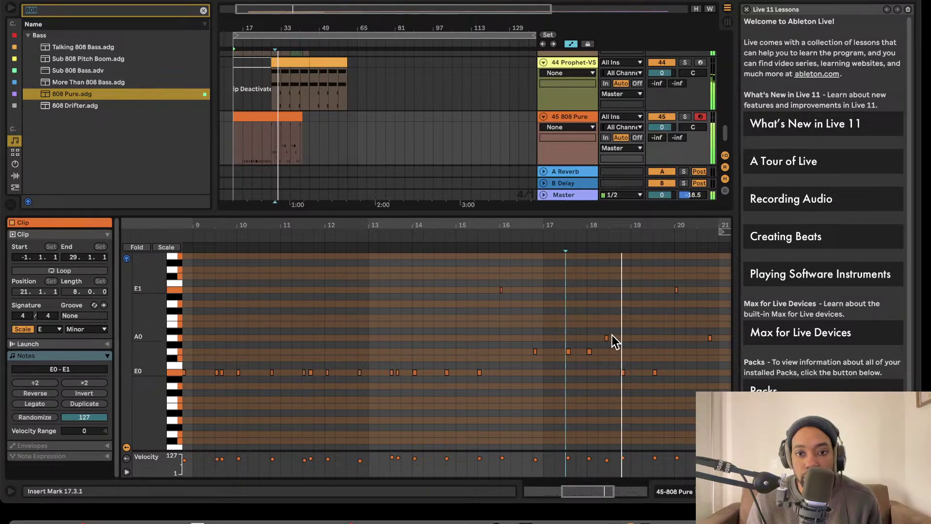
pyautogui.moveTo(605, 339); pyautogui.dragTo(606, 353)
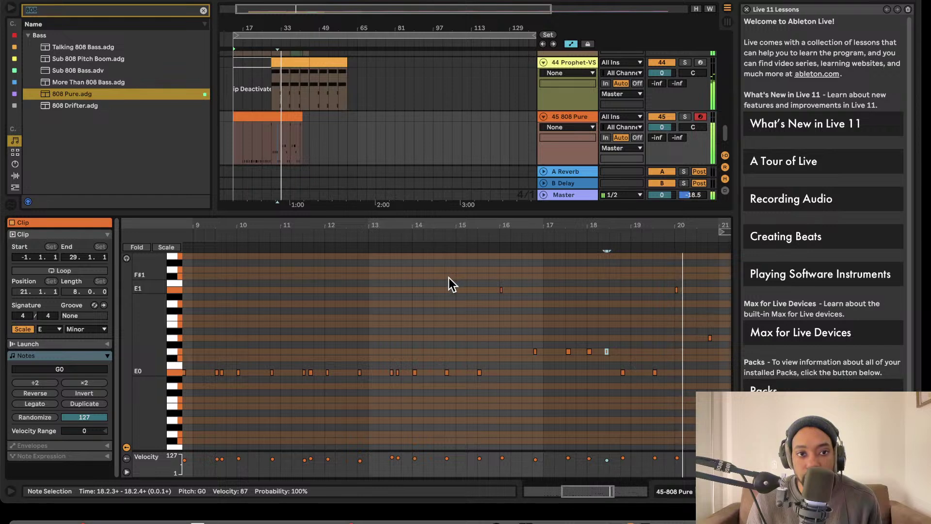
# - Duplicate the 808 Pure section from 29.1.1 to 42.1.1 twice, directly after itself
pyautogui.moveTo(389, 216); pyautogui.dragTo(391, 433)
pyautogui.scroll(3, 292, 386)
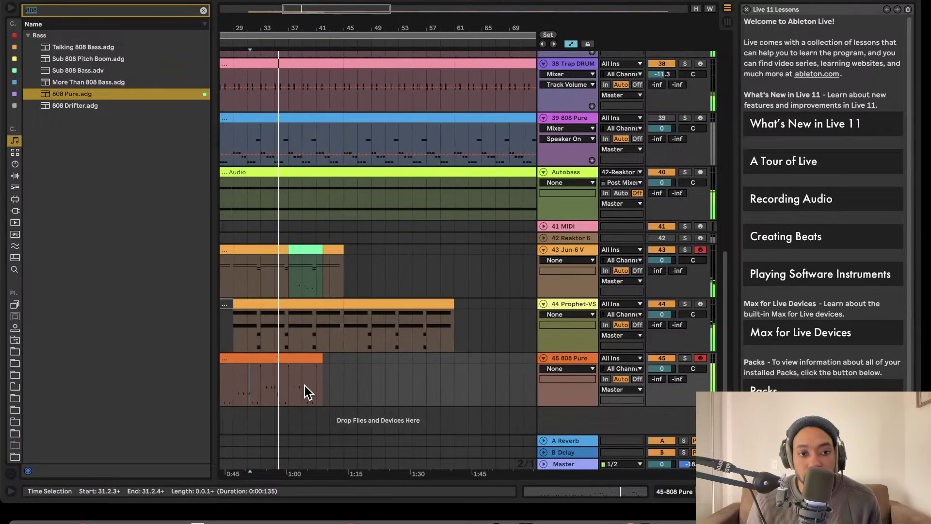
pyautogui.scroll(2, 304, 385)
pyautogui.scroll(2, 304, 384)
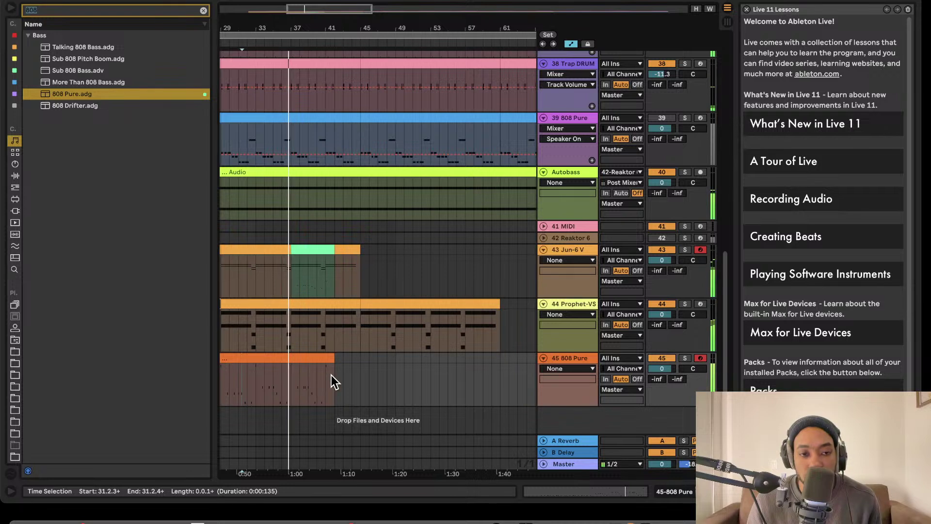
pyautogui.hscroll(-3, 314, 376)
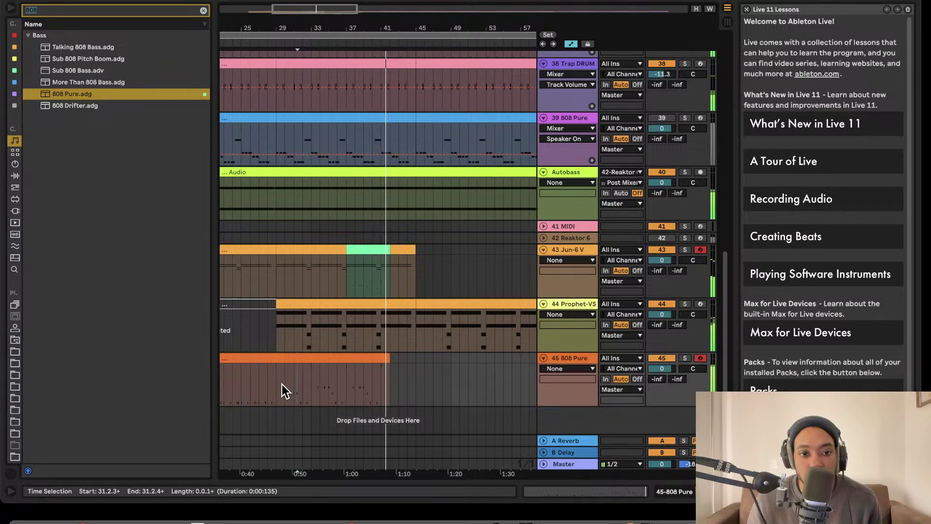
pyautogui.moveTo(279, 388); pyautogui.dragTo(394, 374)
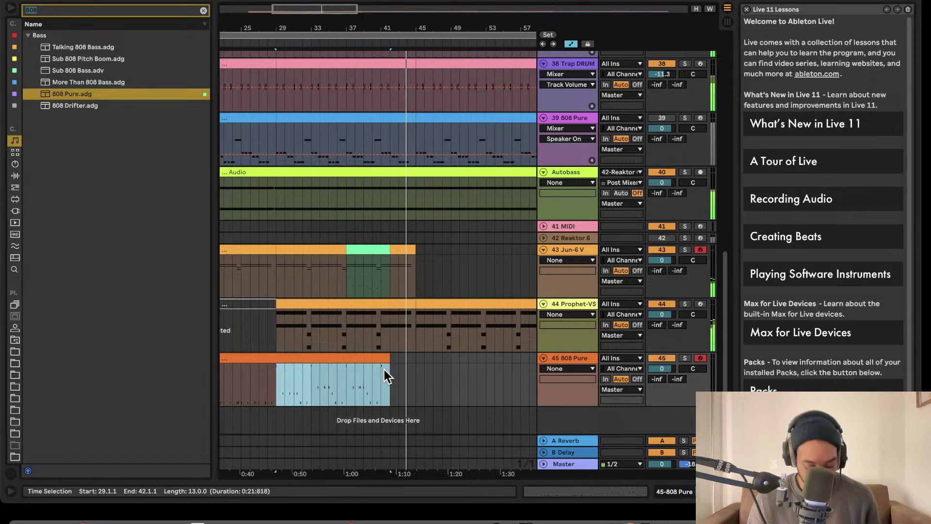
pyautogui.click(275, 386)
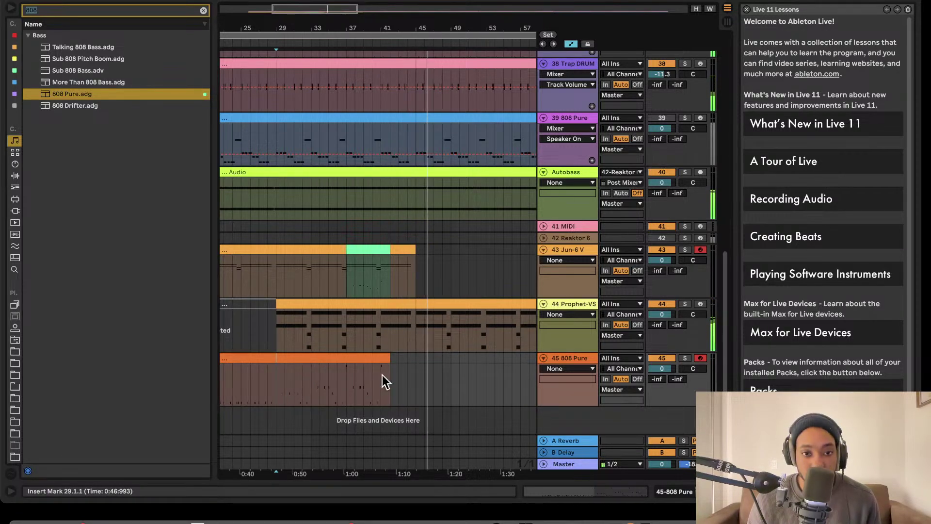
pyautogui.moveTo(382, 375); pyautogui.dragTo(276, 376)
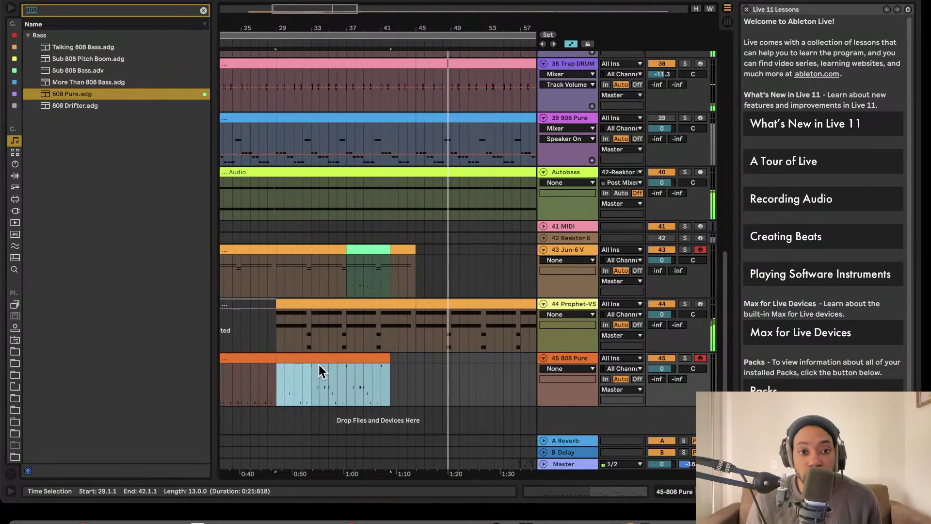
pyautogui.press('super+d')
pyautogui.press('super+d')
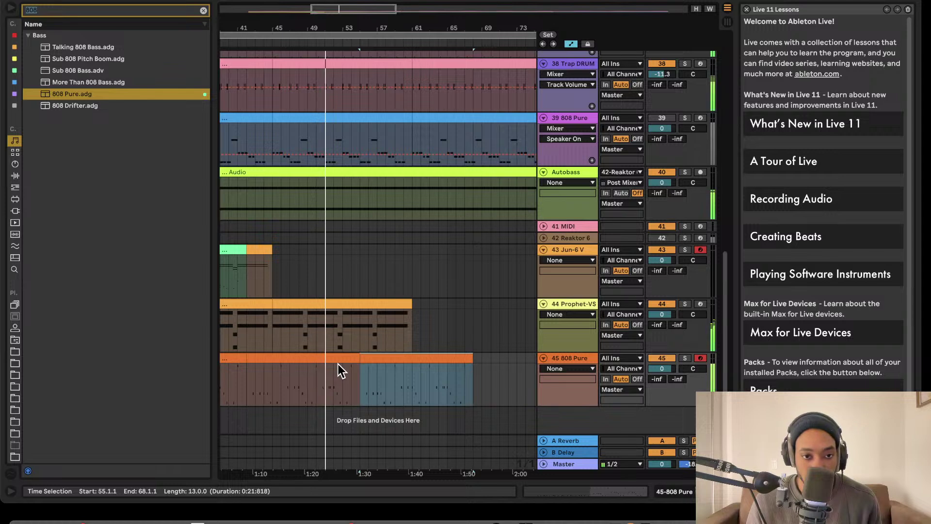
pyautogui.hscroll(-3, 321, 312)
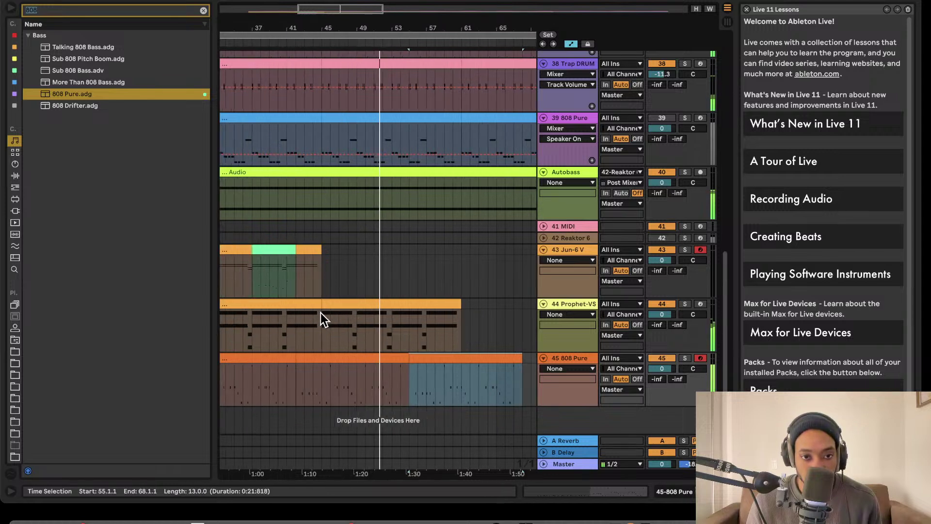
# - Delete the 808 Pure copy at 55.1.1 and duplicate the clip from 42.1.1 to 55.1.1 in its place
pyautogui.click(444, 356)
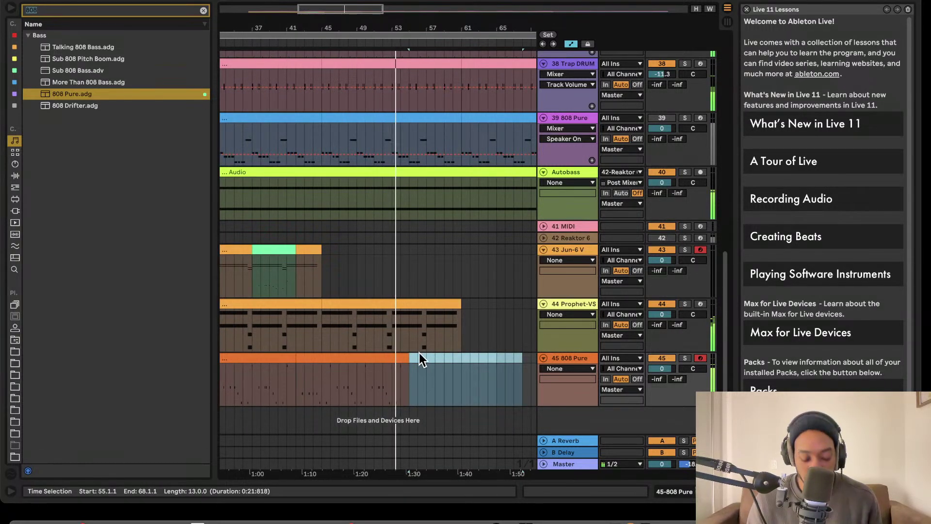
pyautogui.hotkey('ctrl', 'd')
pyautogui.hscroll(-5, 386, 354)
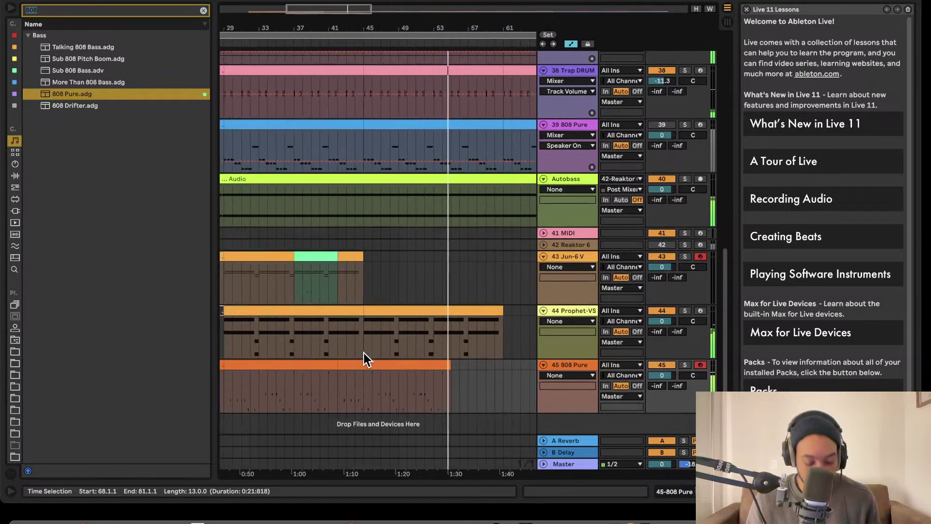
pyautogui.hscroll(5, 364, 353)
pyautogui.click(362, 358)
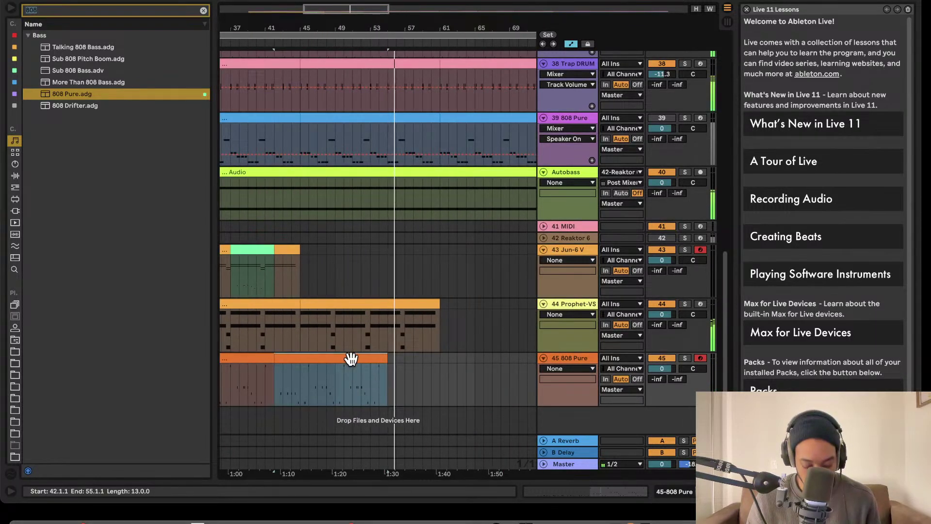
pyautogui.hotkey('ctrl', 'd')
pyautogui.hscroll(5, 414, 322)
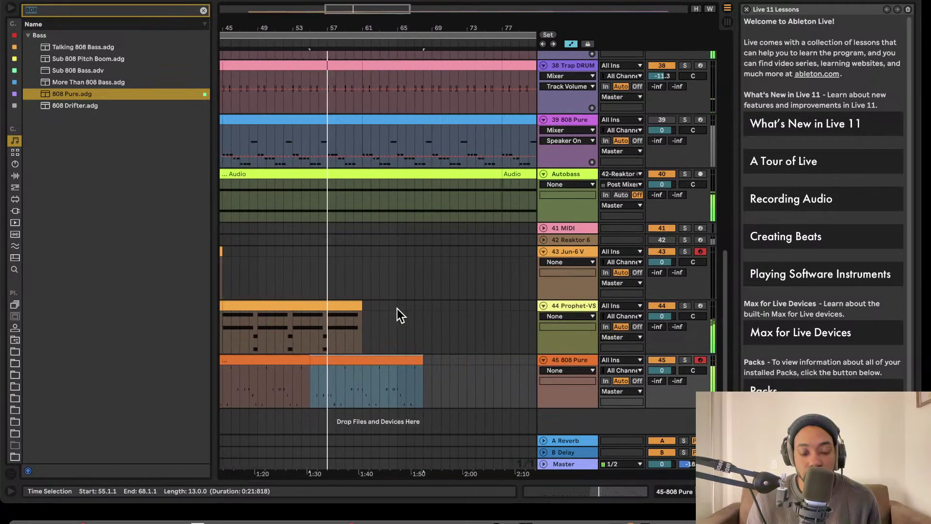
# - Review the arranged tracks and listen to the green Jun-6 V clip in context, playing from 36.1.1
pyautogui.scroll(10, 394, 307)
pyautogui.press('-')
pyautogui.press('-')
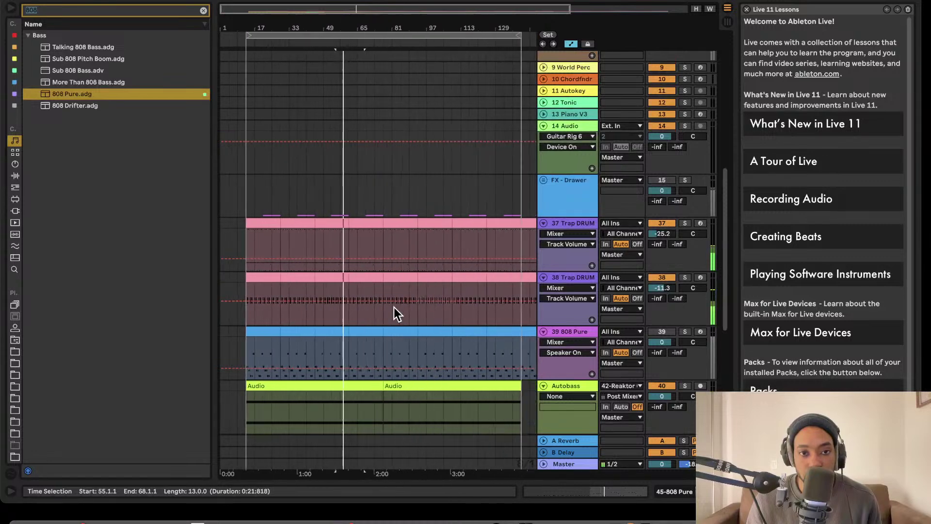
pyautogui.press('-')
pyautogui.scroll(-10, 393, 307)
pyautogui.click(297, 323)
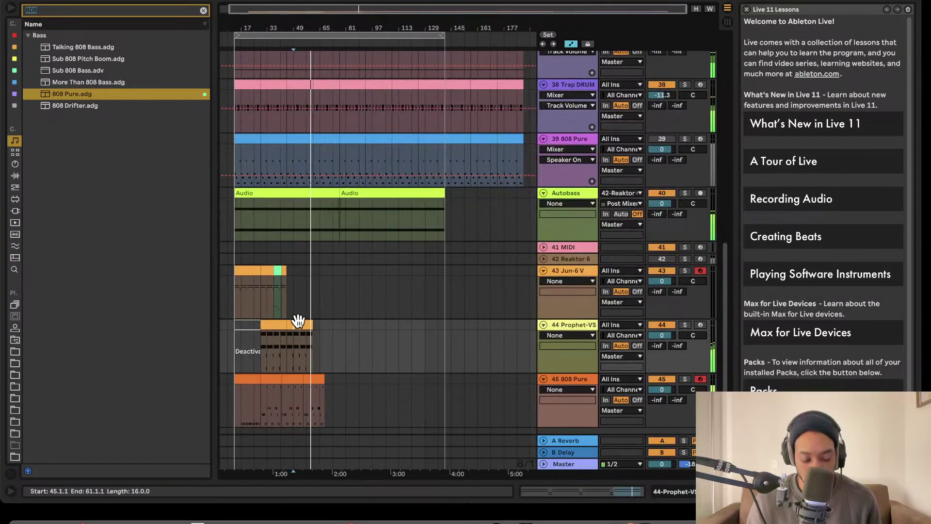
pyautogui.moveTo(285, 272); pyautogui.dragTo(276, 271)
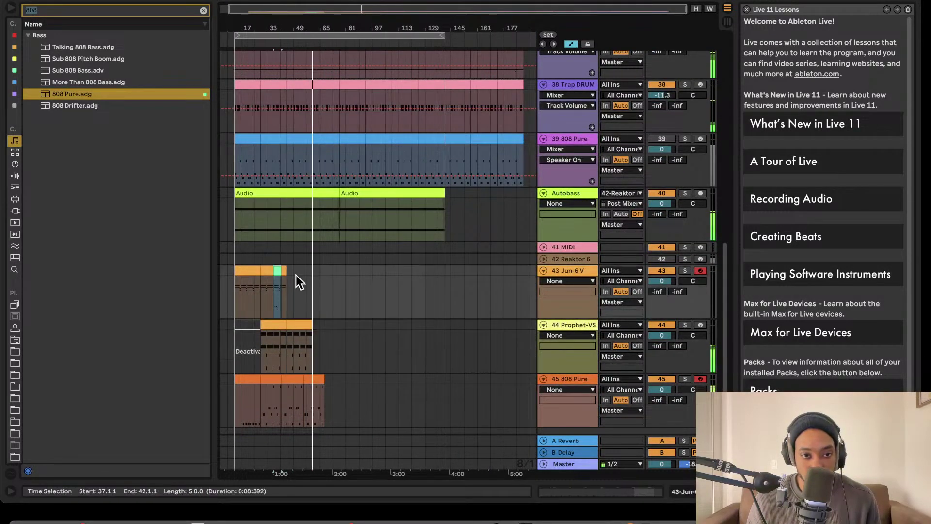
pyautogui.press('+')
pyautogui.press('+')
pyautogui.press('+')
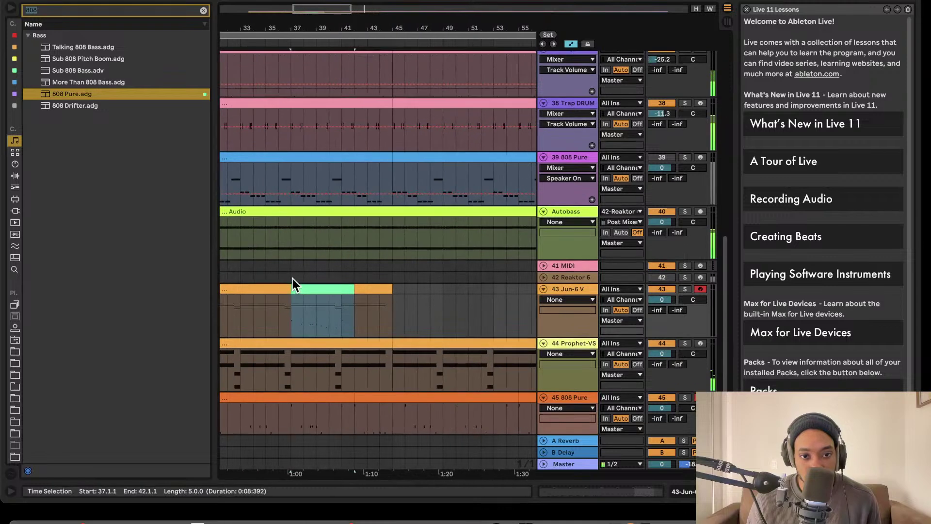
pyautogui.click(284, 306)
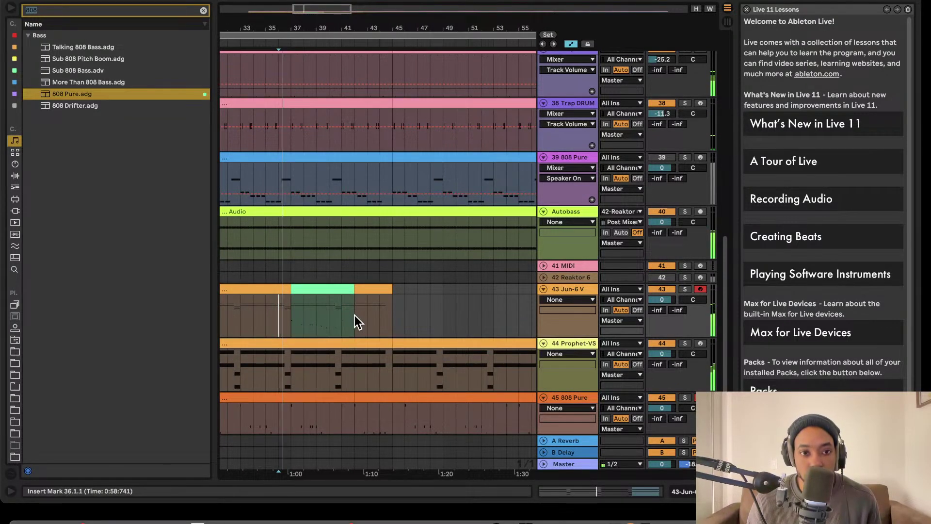
pyautogui.hscroll(-3, 345, 308)
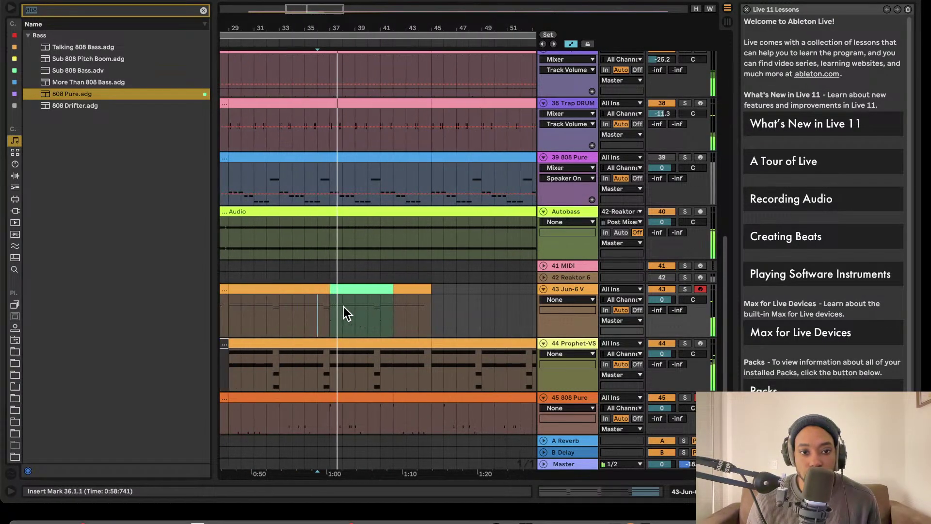
pyautogui.hscroll(-3, 344, 307)
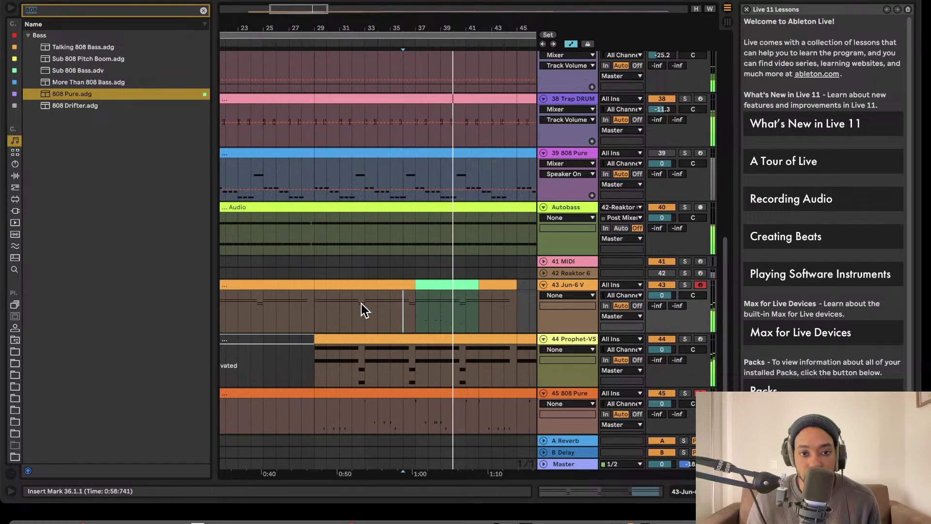
# - Open the green Jun-6 V clip at 37.1.1 in an enlarged note editor and solo its track
pyautogui.doubleClick(446, 285)
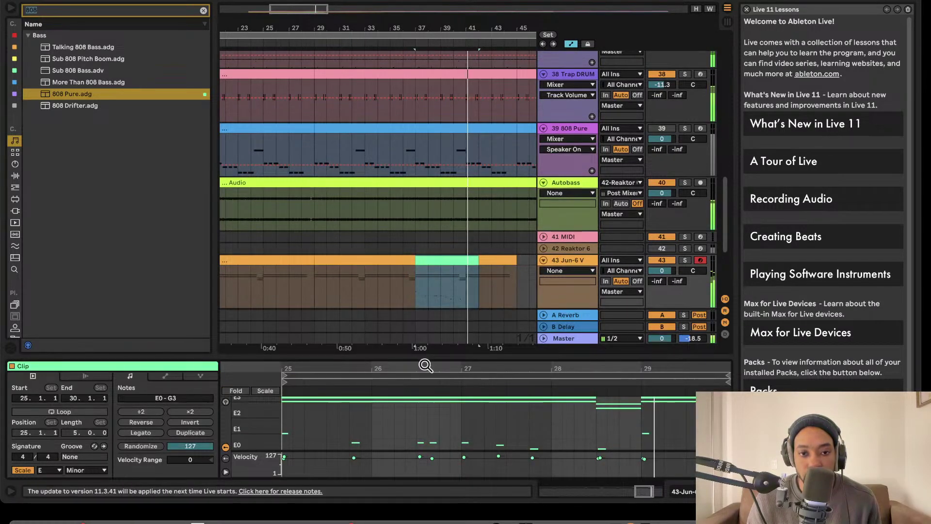
pyautogui.click(685, 260)
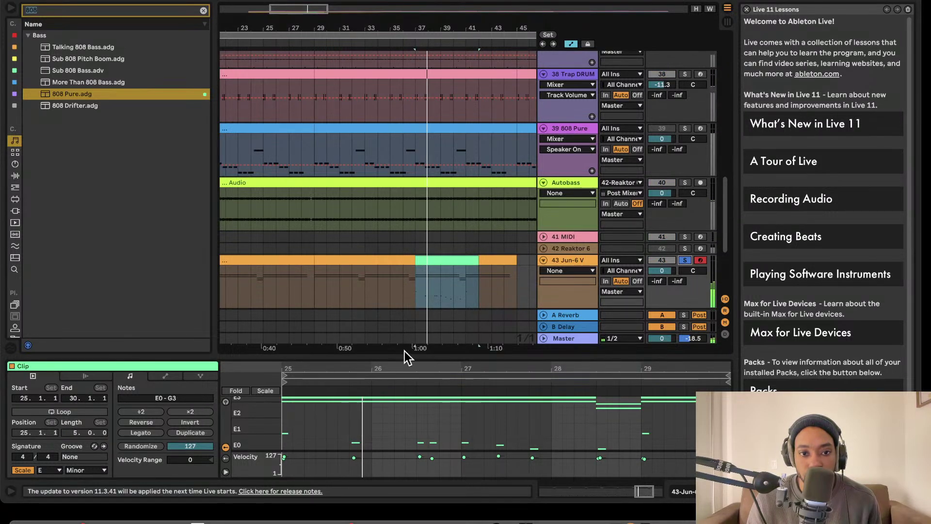
pyautogui.moveTo(403, 353); pyautogui.dragTo(362, 37)
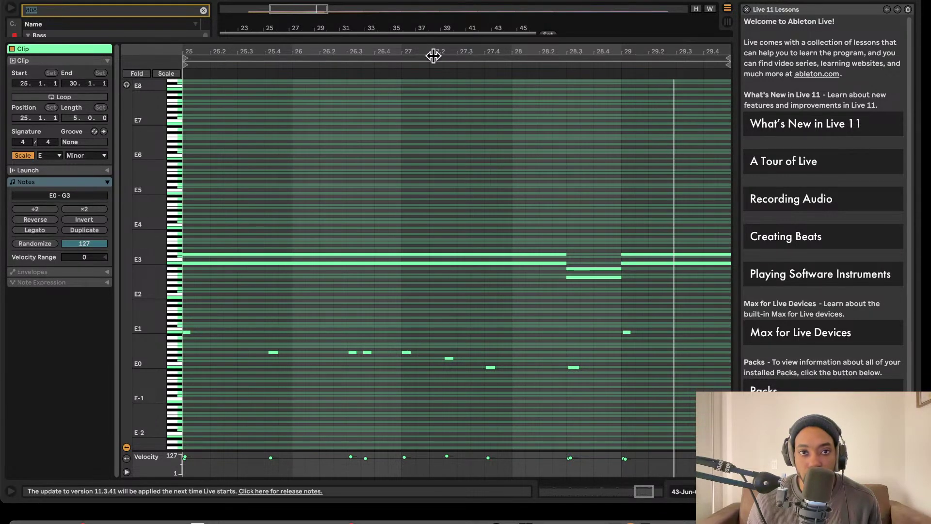
# - Close the enlarged note editor and play the arrangement from 35.1.1
pyautogui.moveTo(437, 37); pyautogui.dragTo(468, 453)
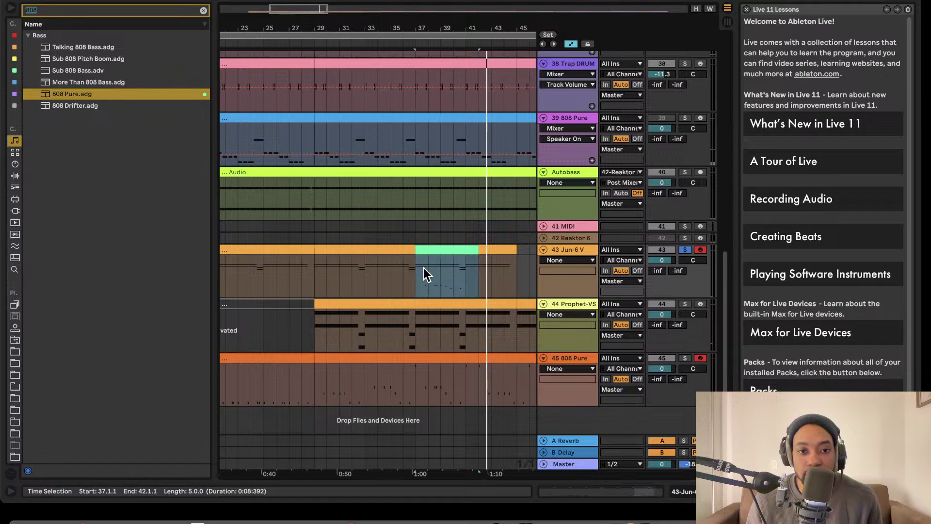
pyautogui.click(391, 272)
pyautogui.press('space')
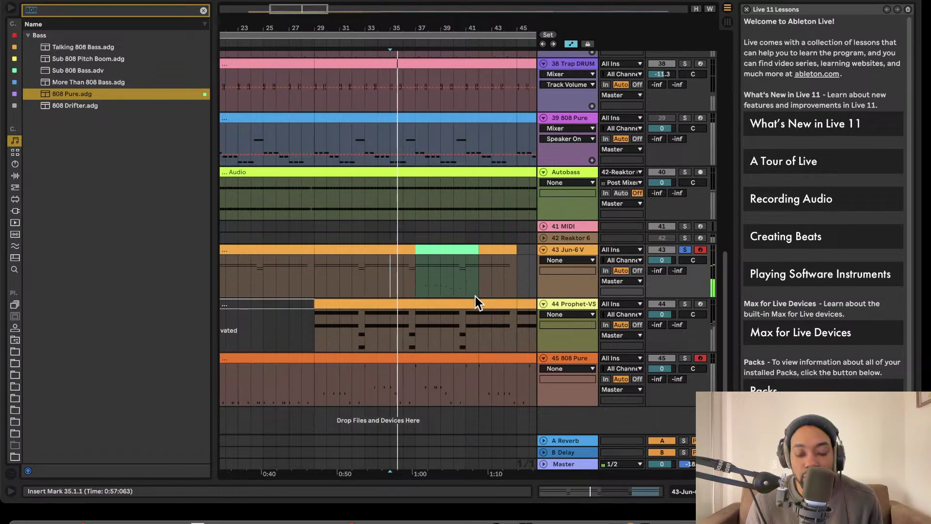
# - Set the 45 808 Pure track's volume to -6.2 dB in solo, compare it with the soloed Jun-6 V track, and return to the full mix
pyautogui.click(684, 358)
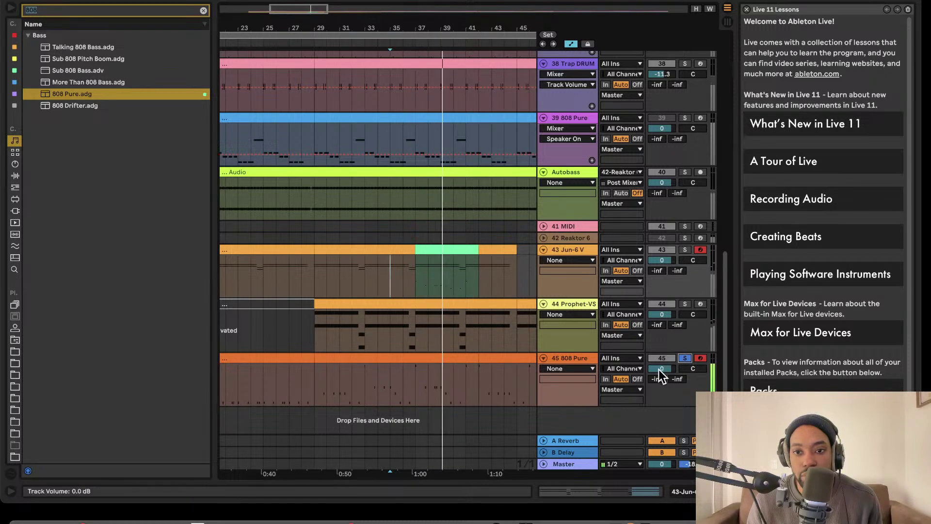
pyautogui.moveTo(660, 369); pyautogui.dragTo(660, 383)
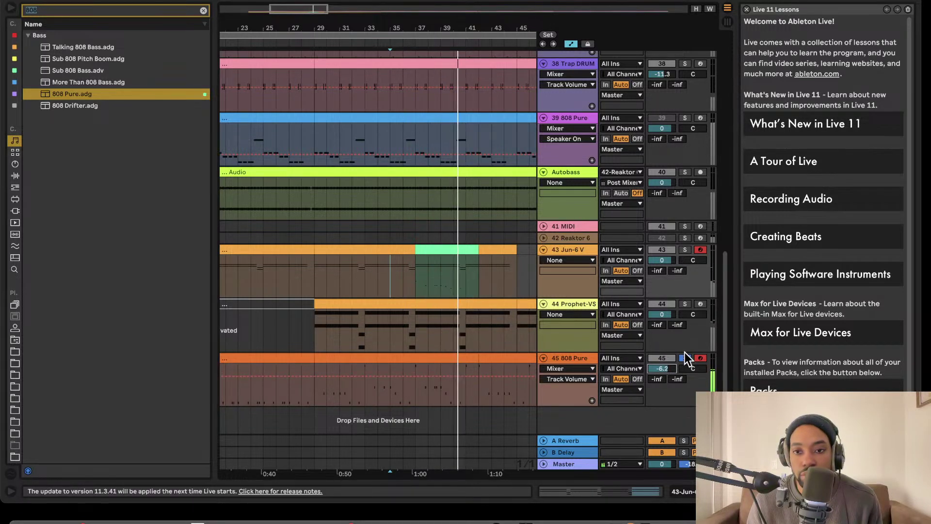
pyautogui.click(684, 249)
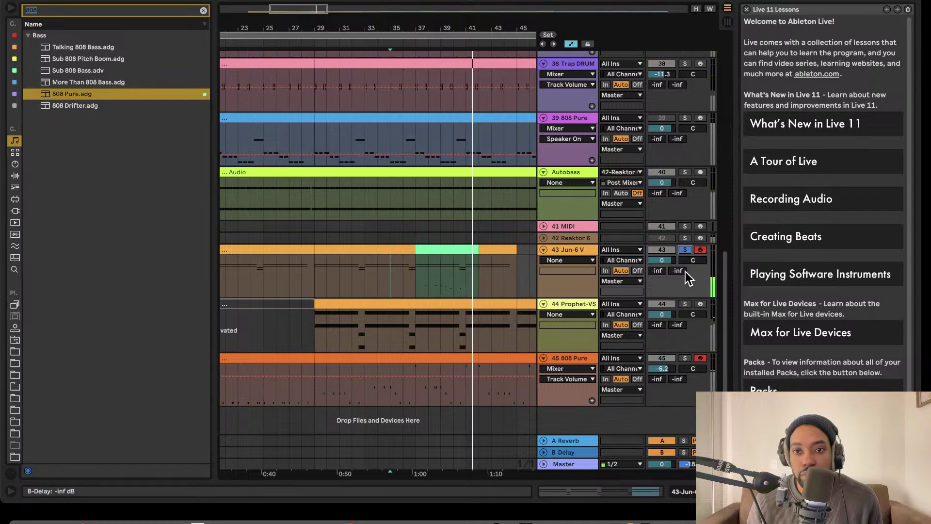
pyautogui.click(684, 249)
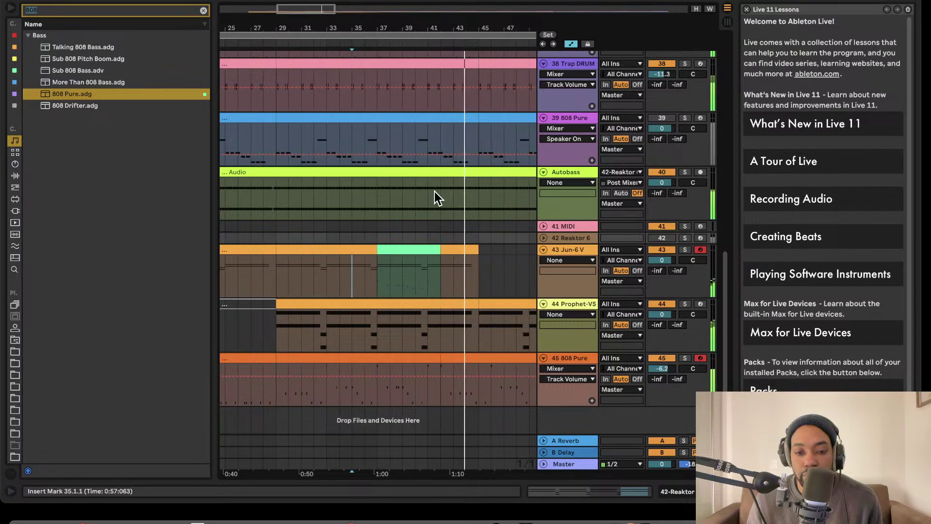
# - Duplicate the Prophet-VS clip that ends at 61.1.1 so the copy runs from 61.1.1 to 77.1.1
pyautogui.press('Tab')
pyautogui.press('Tab')
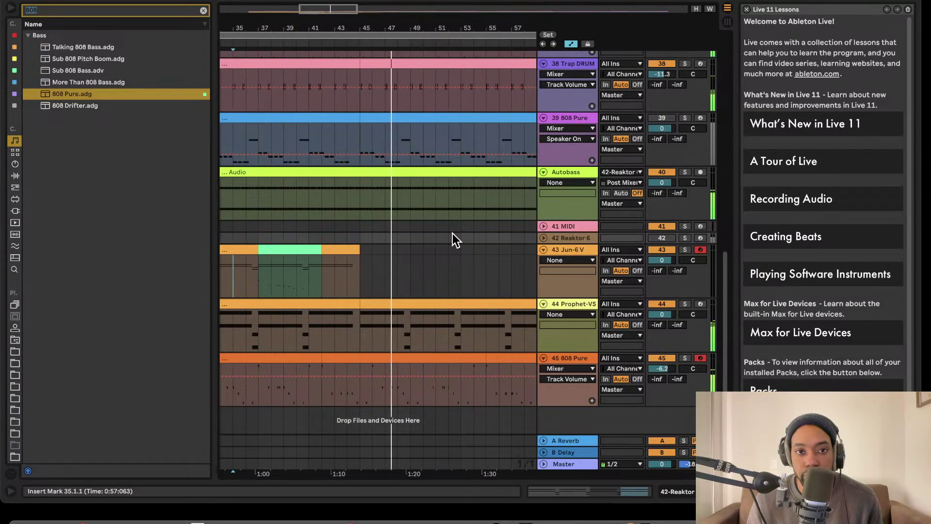
pyautogui.hscroll(-3, 453, 233)
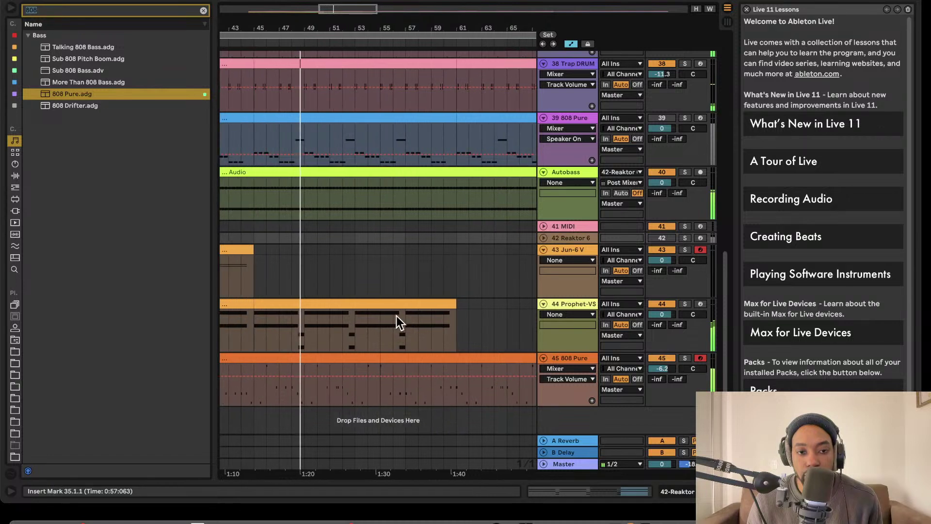
pyautogui.click(402, 304)
pyautogui.hscroll(5, 404, 301)
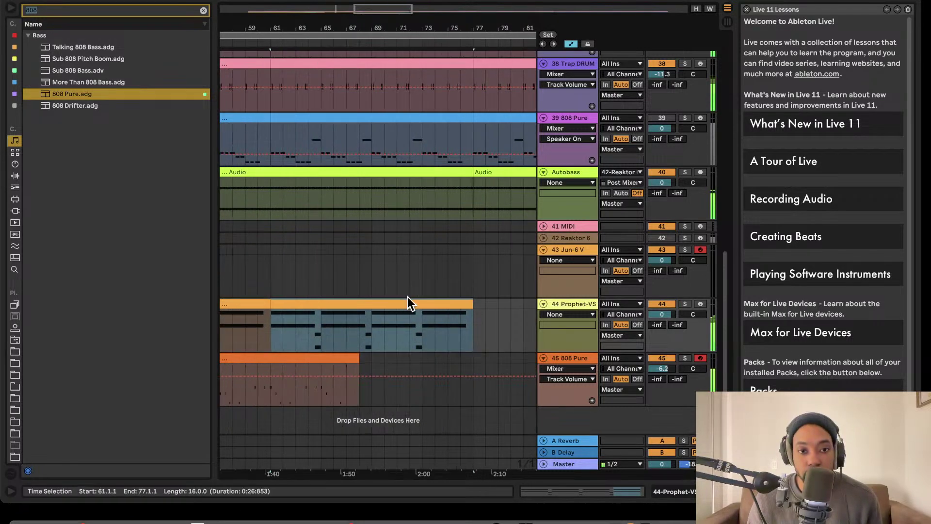
# - Duplicate the last clip on track 45 808 Pure to 68.1.1 and trim the copy to end at 77.1.1
pyautogui.click(322, 357)
pyautogui.hotkey('ctrl', 'd')
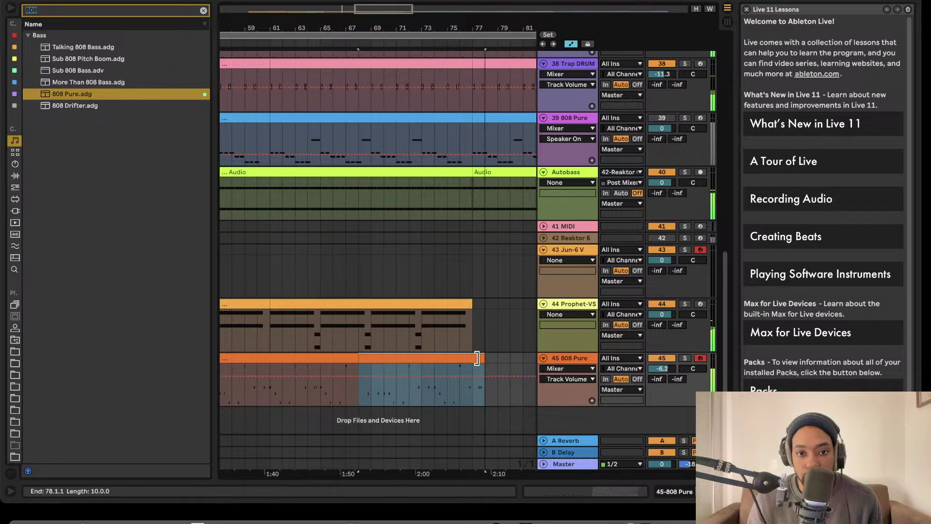
pyautogui.hscroll(6, 450, 325)
pyautogui.scroll(-10, 441, 322)
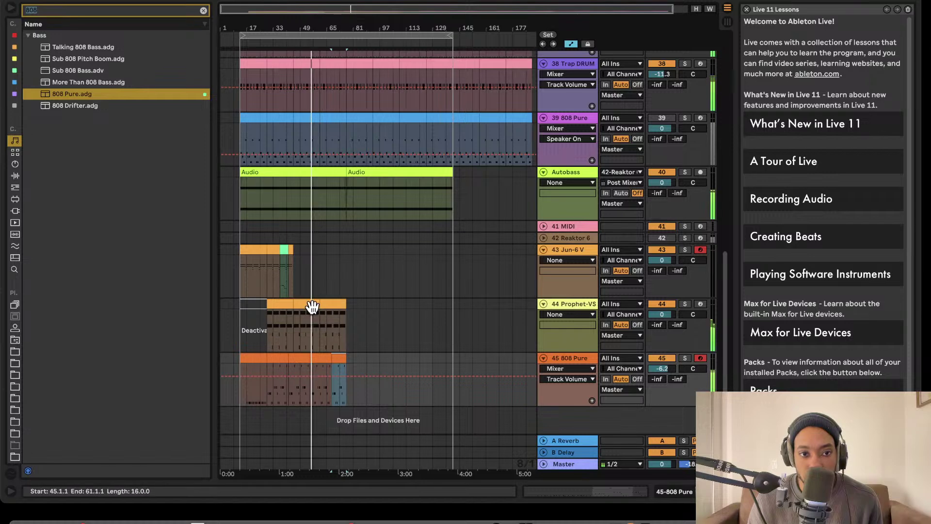
# - Duplicate the trimmed 808 Pure clip from 68.1.1 directly after itself at 77.1.1
pyautogui.scroll(8, 326, 316)
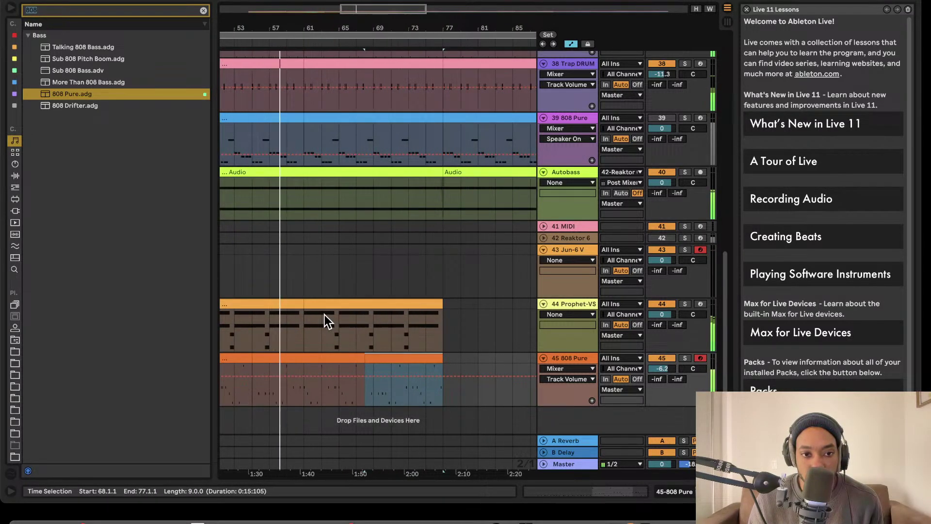
pyautogui.hscroll(-3, 325, 316)
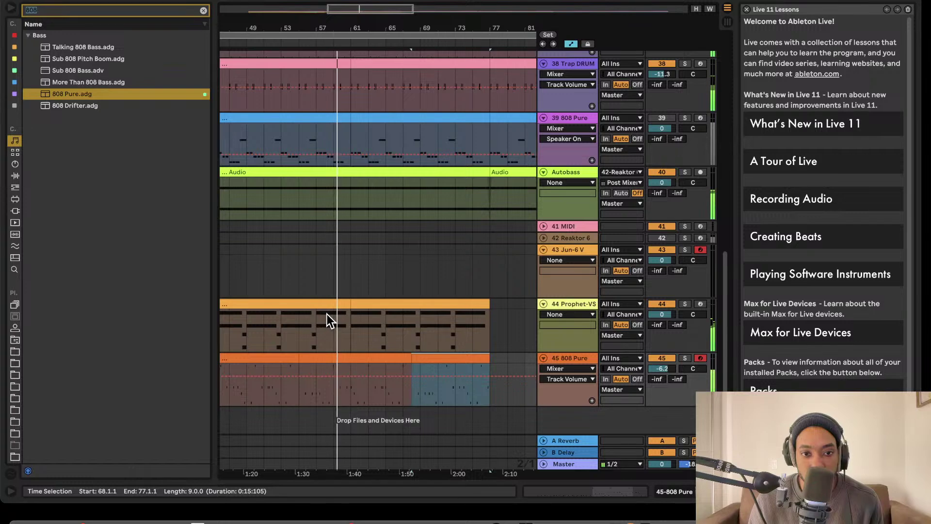
pyautogui.hscroll(3, 331, 313)
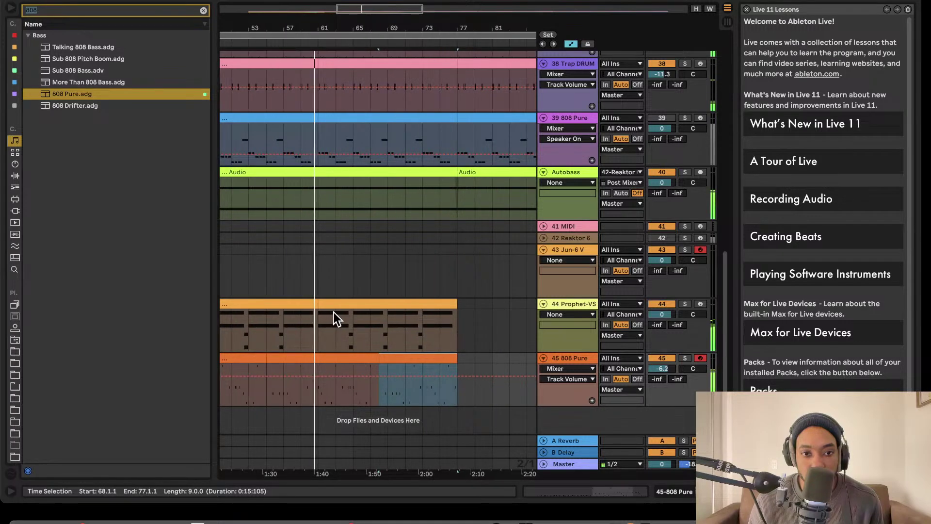
pyautogui.scroll(-3, 392, 315)
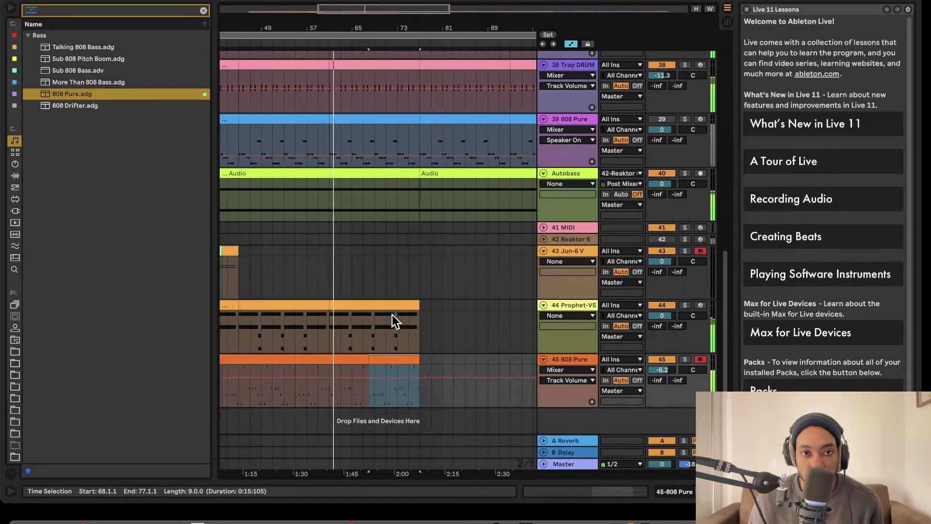
pyautogui.click(287, 214)
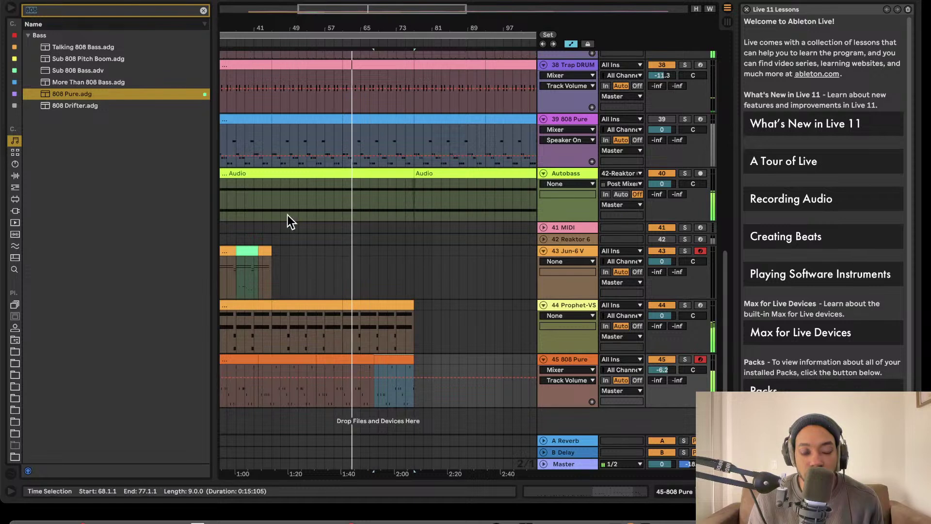
pyautogui.scroll(-3, 295, 225)
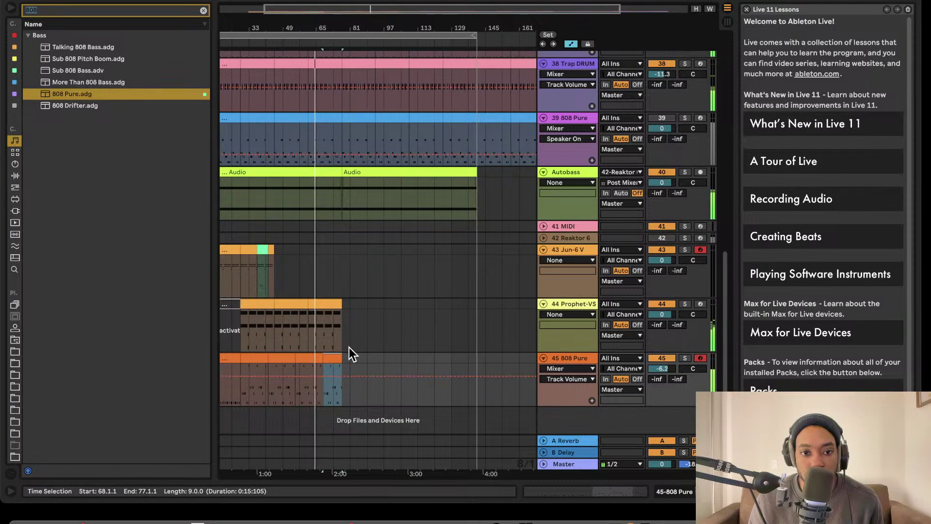
pyautogui.hotkey('ctrl', 'd')
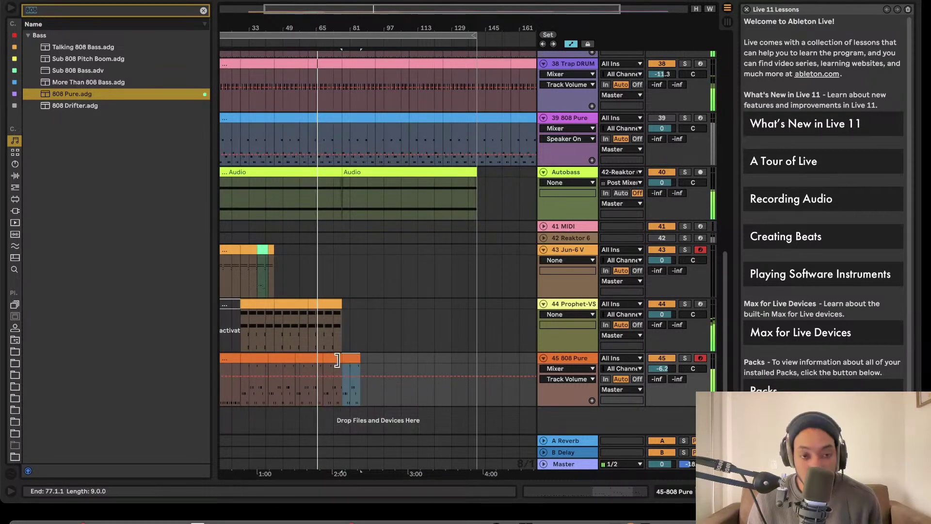
# - Duplicate the Prophet-VS clip from 61.1.1 so the copy runs from 77.1.1 to 93.1.1
pyautogui.click(332, 303)
pyautogui.hotkey('ctrl', 'd')
pyautogui.press('z')
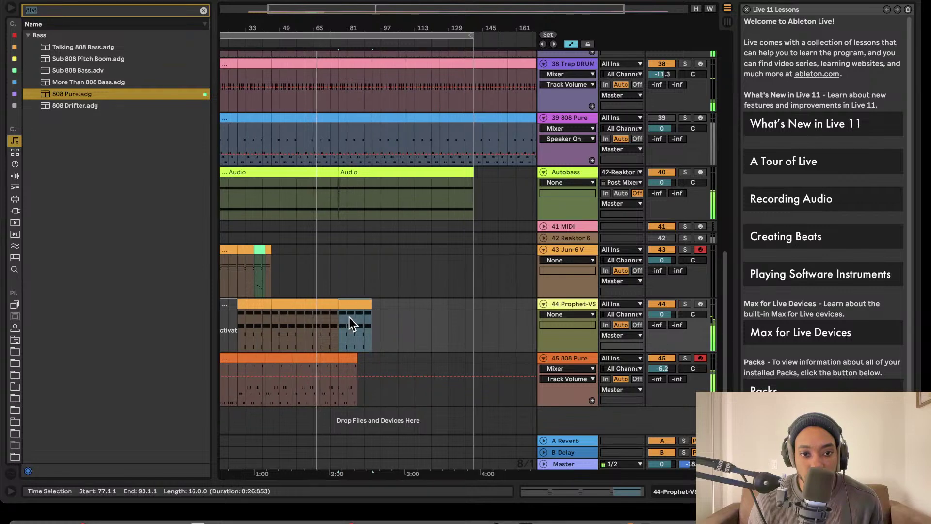
# - Deactivate the 808 Pure clip between 68.1.1 and 77.1.1 on track 45
pyautogui.hscroll(-6, 348, 321)
pyautogui.scroll(2, 348, 321)
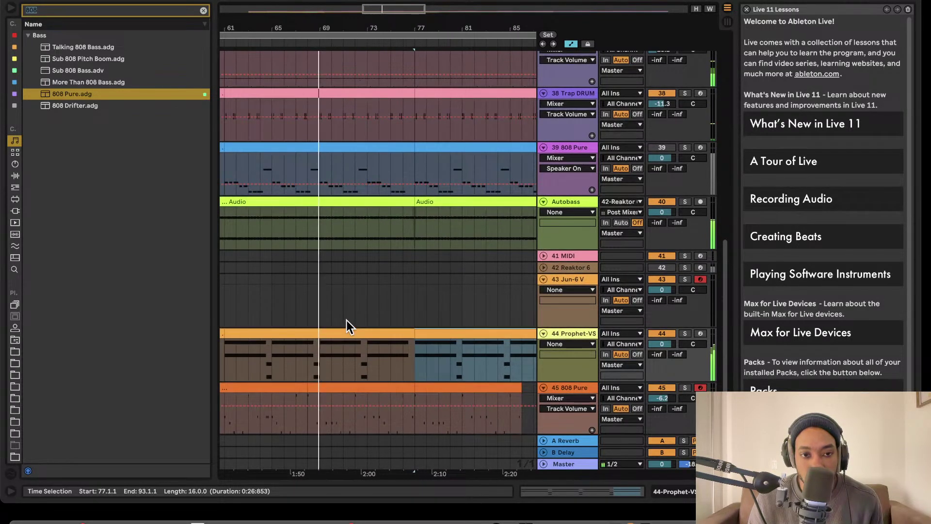
pyautogui.hscroll(-3, 346, 320)
pyautogui.scroll(-1, 346, 320)
pyautogui.click(345, 320)
pyautogui.scroll(-1, 345, 320)
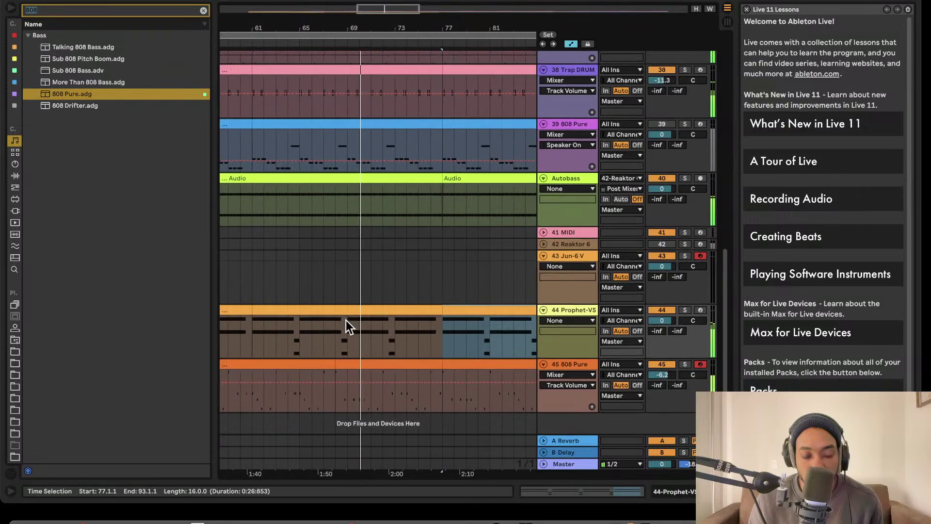
pyautogui.hscroll(2, 345, 320)
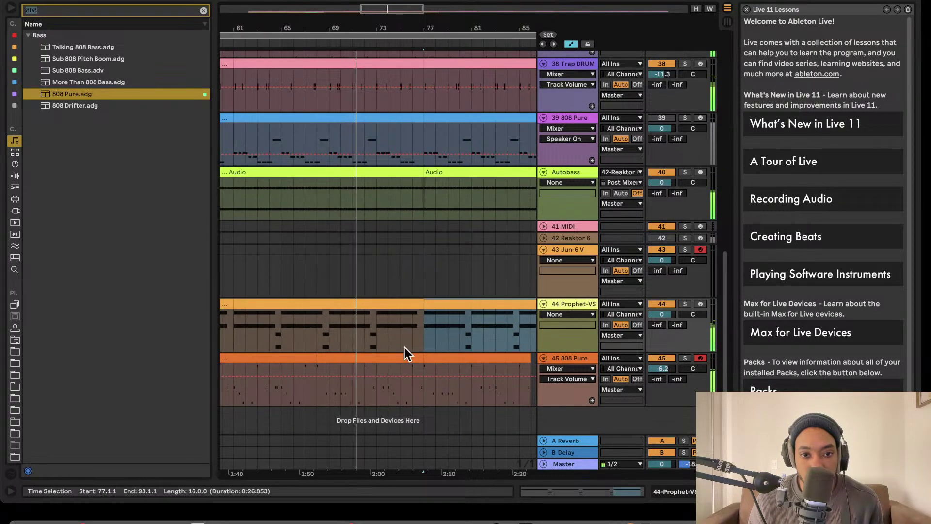
pyautogui.hscroll(4, 405, 347)
pyautogui.moveTo(386, 369); pyautogui.dragTo(277, 368)
pyautogui.scroll(1, 287, 358)
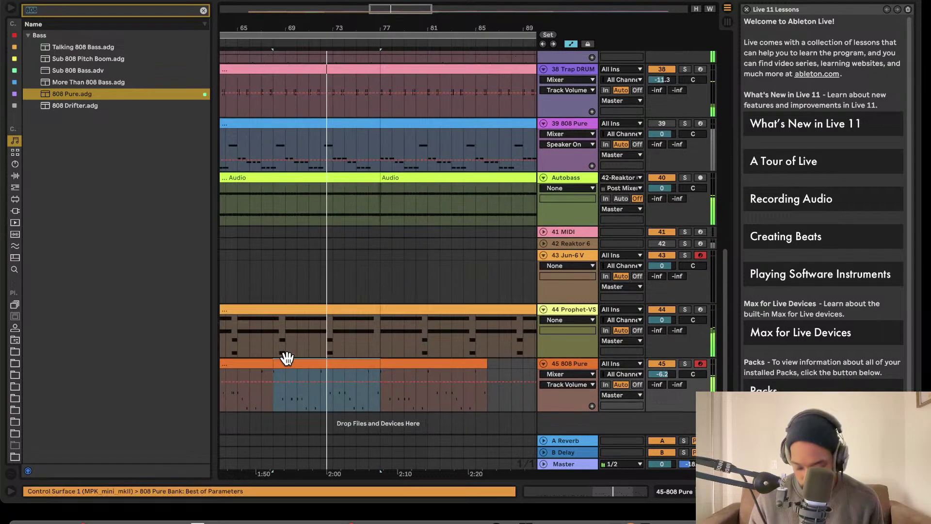
pyautogui.press('0')
# - Deactivate the Prophet-VS clip between 77.1.1 and 93.1.1
pyautogui.hscroll(4, 307, 362)
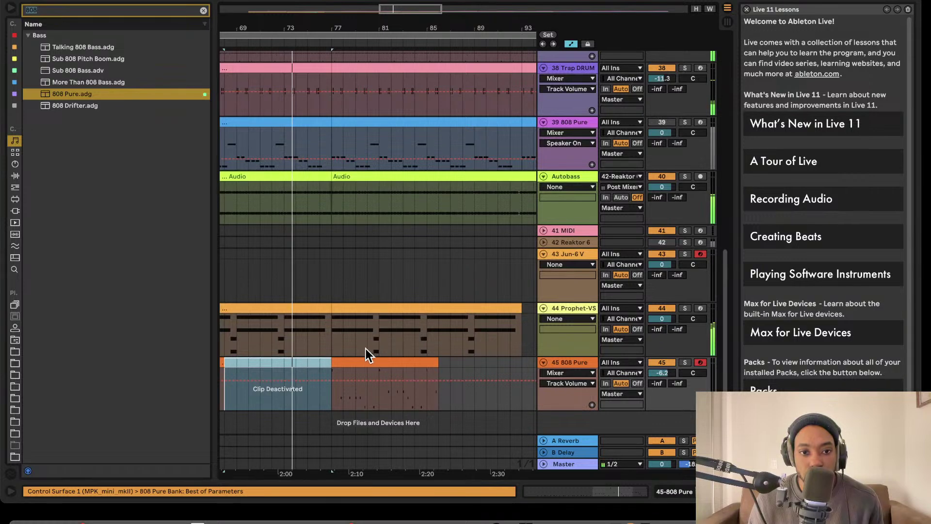
pyautogui.scroll(-3, 342, 363)
pyautogui.scroll(-2, 383, 350)
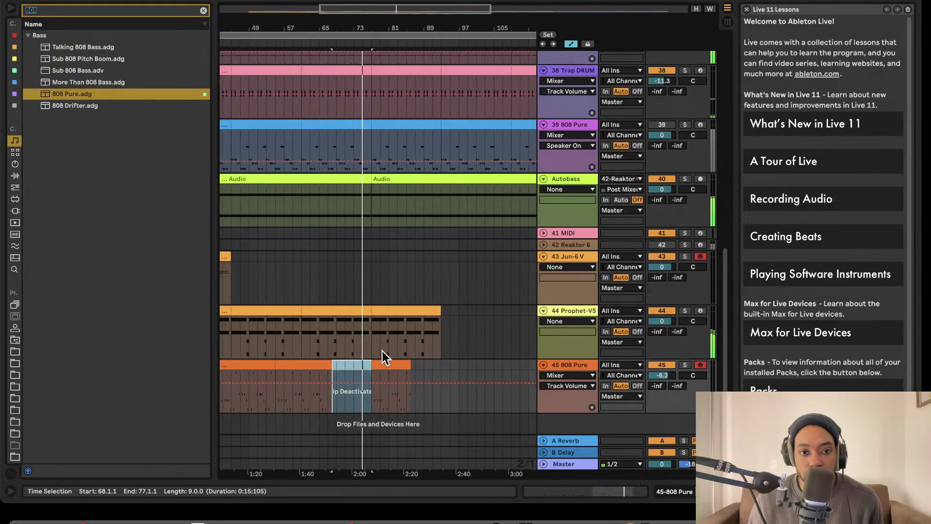
pyautogui.click(391, 309)
pyautogui.press('0')
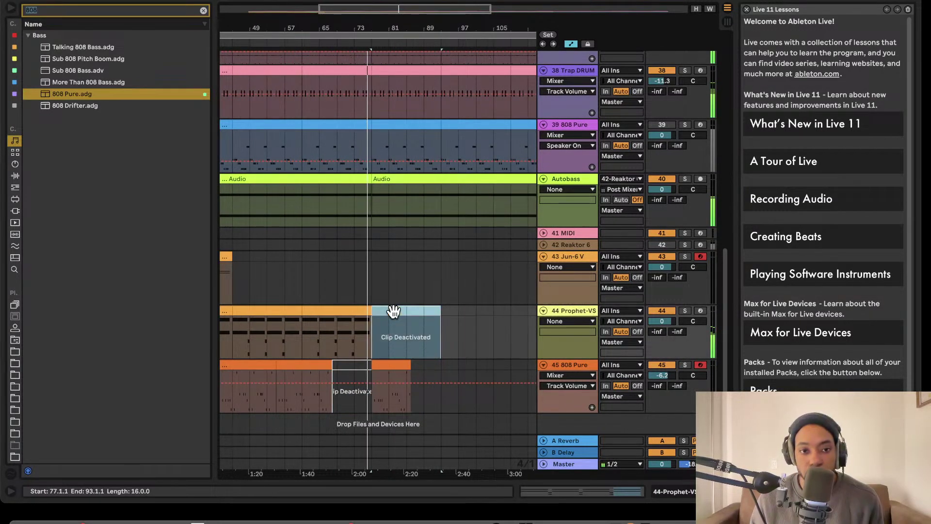
# - Select the 808 Pure section from 55.1.1 to 68.1.1 and review the arrangement back to its beginning during playback
pyautogui.hscroll(-5, 357, 330)
pyautogui.click(356, 367)
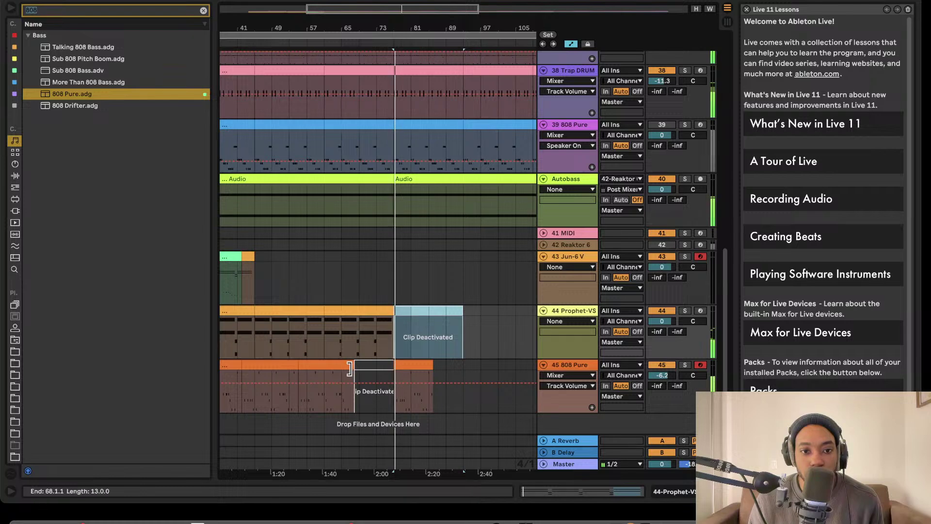
pyautogui.moveTo(357, 369); pyautogui.dragTo(298, 371)
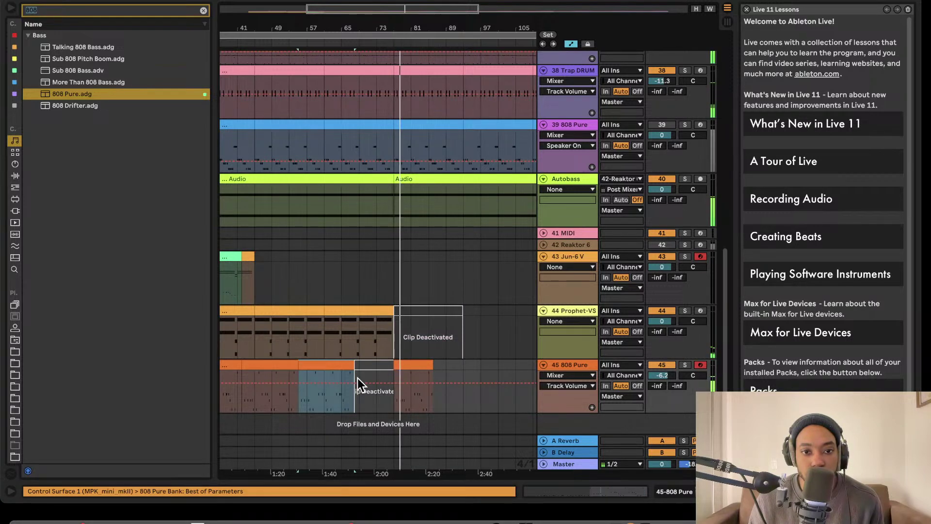
pyautogui.hscroll(-5, 358, 376)
pyautogui.hscroll(-8, 360, 369)
pyautogui.scroll(1, 360, 369)
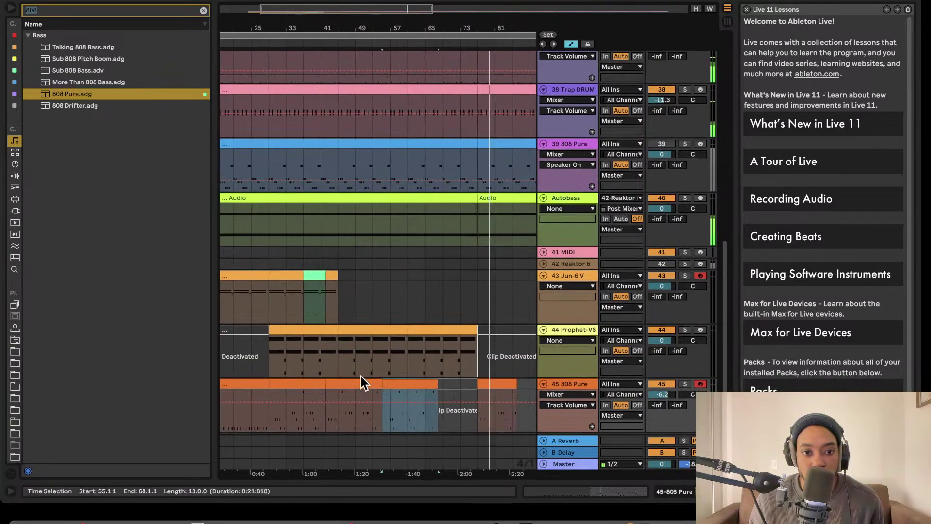
pyautogui.scroll(-3, 350, 363)
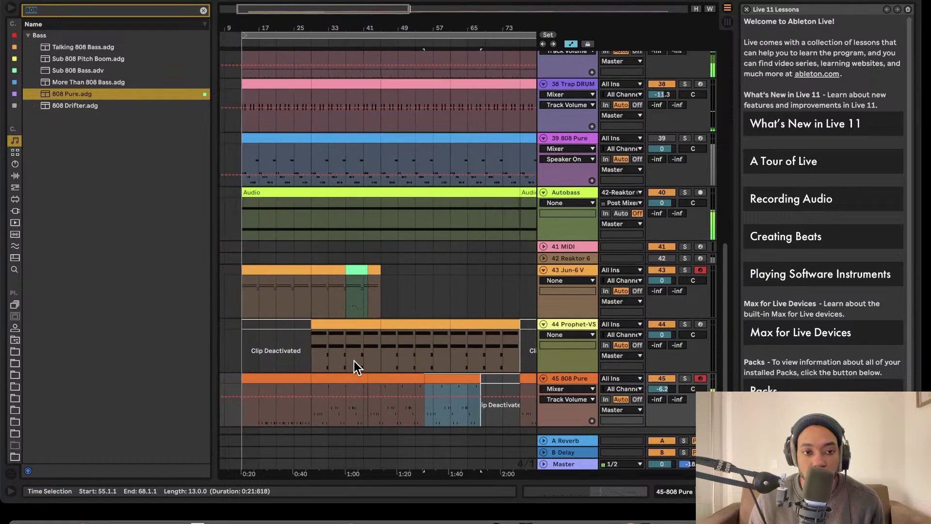
pyautogui.scroll(-2, 354, 361)
# - Add a volume automation point on 808 Pure track 45 near bar 41 and review the track's automatable devices and mixer parameters
pyautogui.click(251, 380)
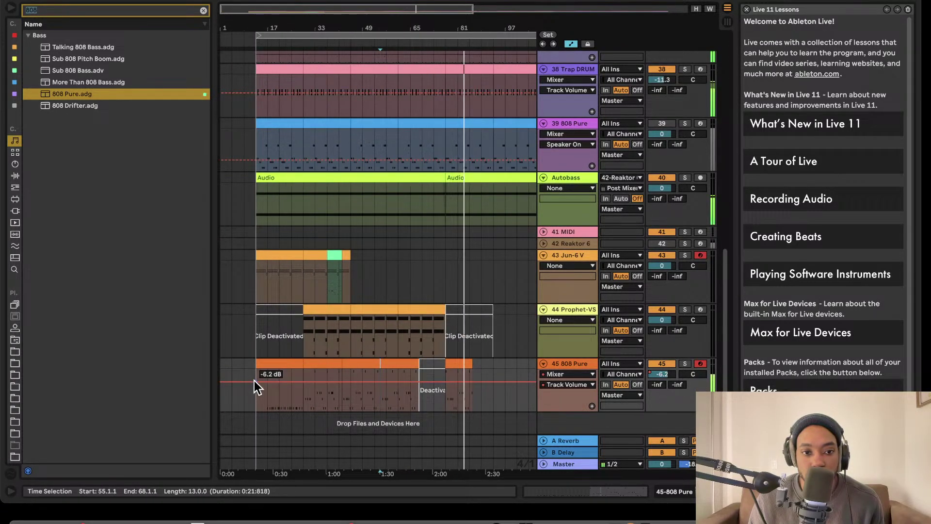
pyautogui.click(339, 381)
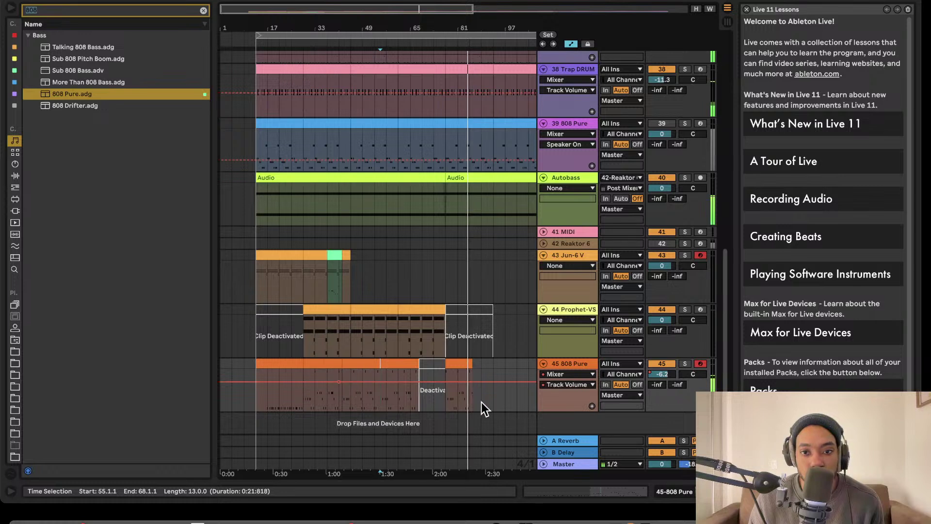
pyautogui.click(557, 374)
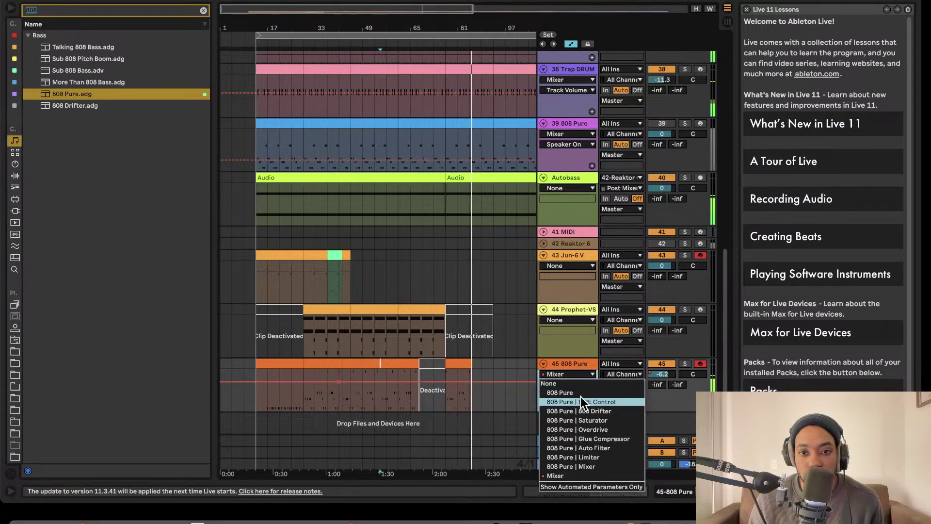
pyautogui.press('Escape')
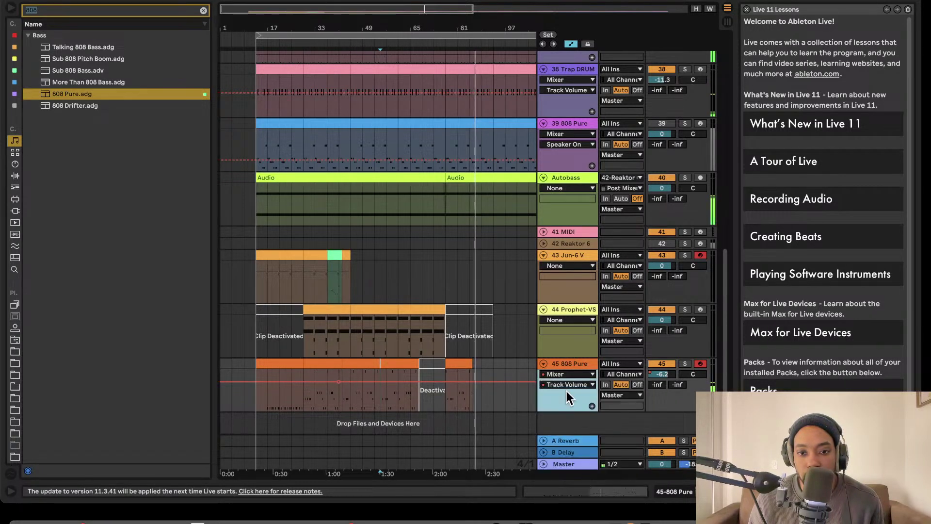
pyautogui.click(566, 386)
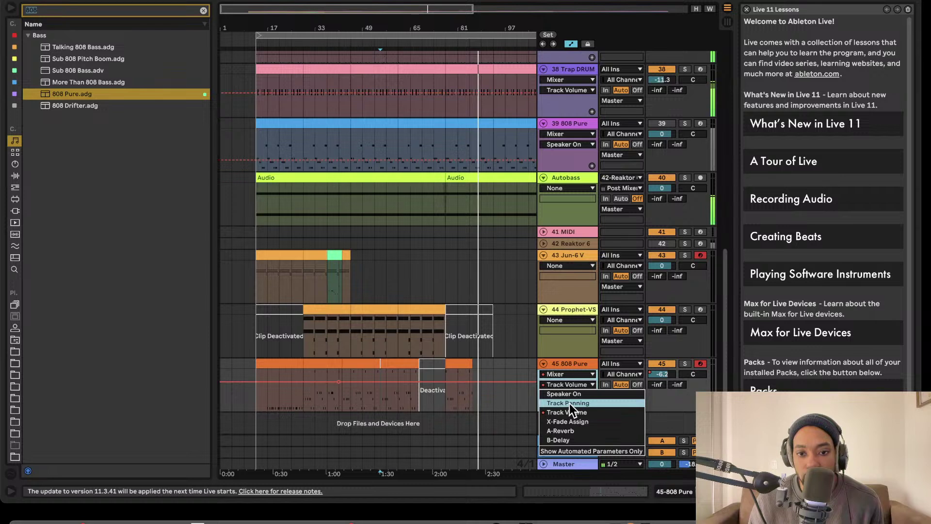
pyautogui.press('Escape')
# - Select the 808 Pure section from 13.1.1 to 55.1.1 on track 45 and examine the arrangement along it
pyautogui.moveTo(255, 396); pyautogui.dragTo(258, 370)
pyautogui.scroll(3, 381, 391)
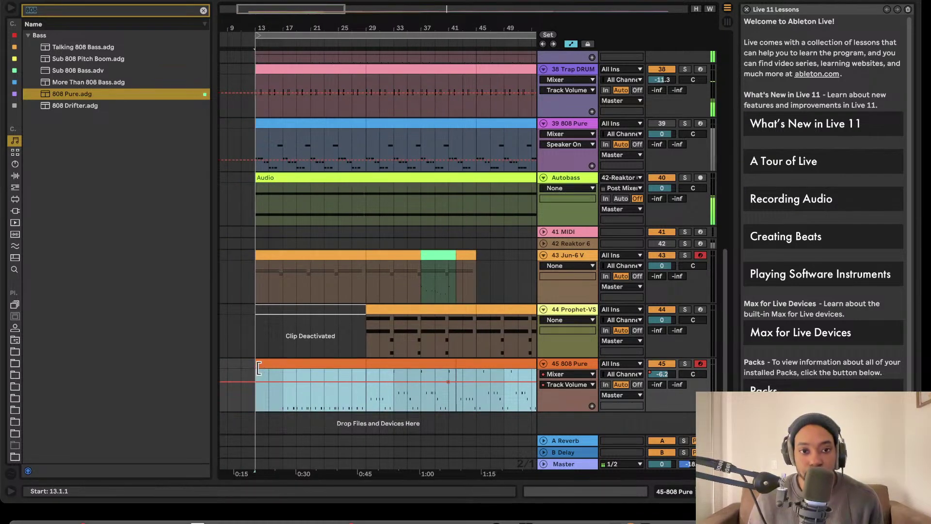
pyautogui.hscroll(5, 351, 325)
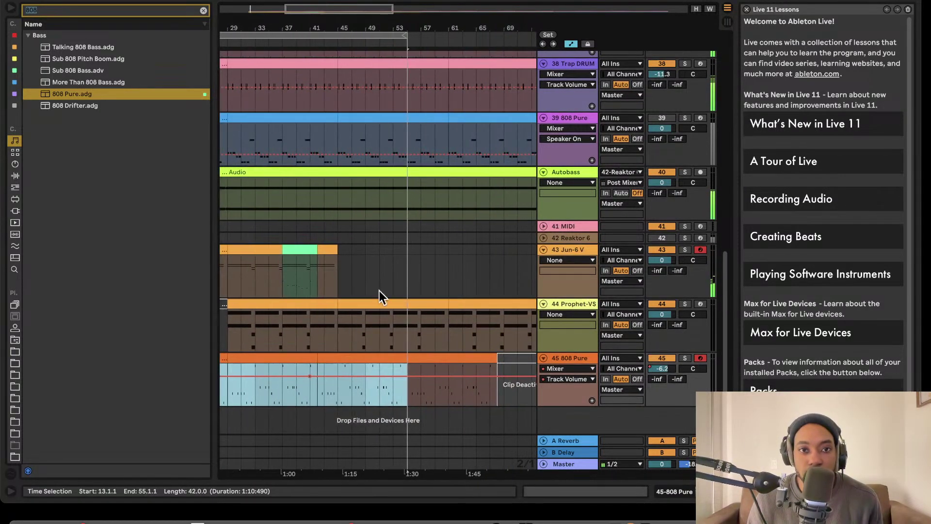
pyautogui.hscroll(-3, 410, 240)
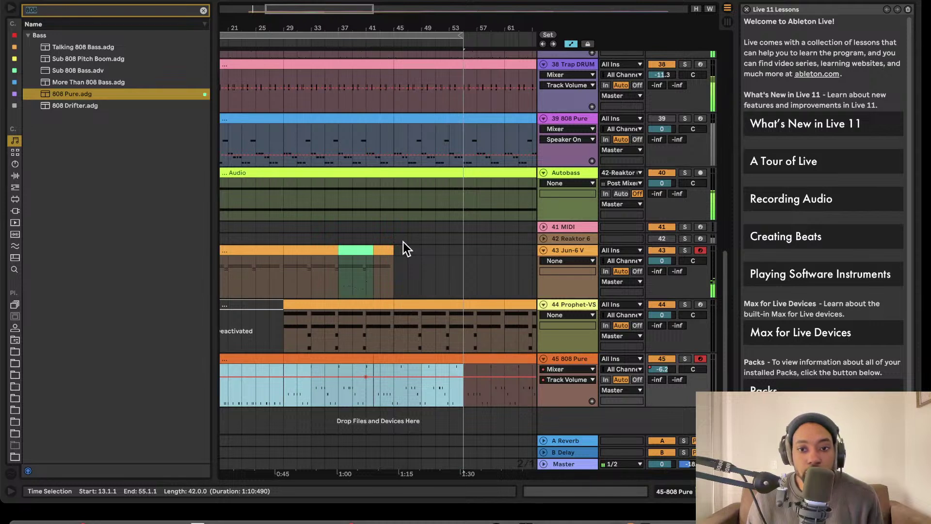
# - Search the browser's Sounds category for "auto" and clear the search
pyautogui.write('a')
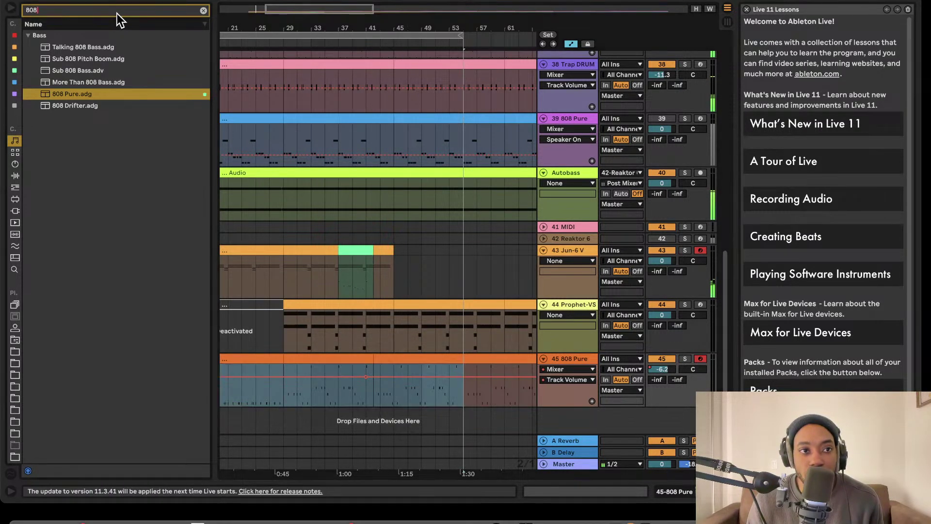
pyautogui.write('uto')
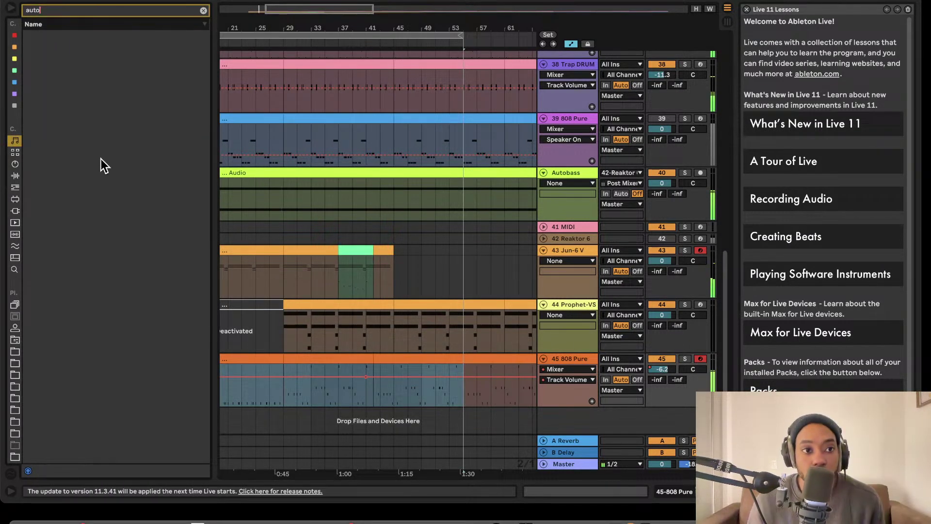
pyautogui.hscroll(-3, 407, 192)
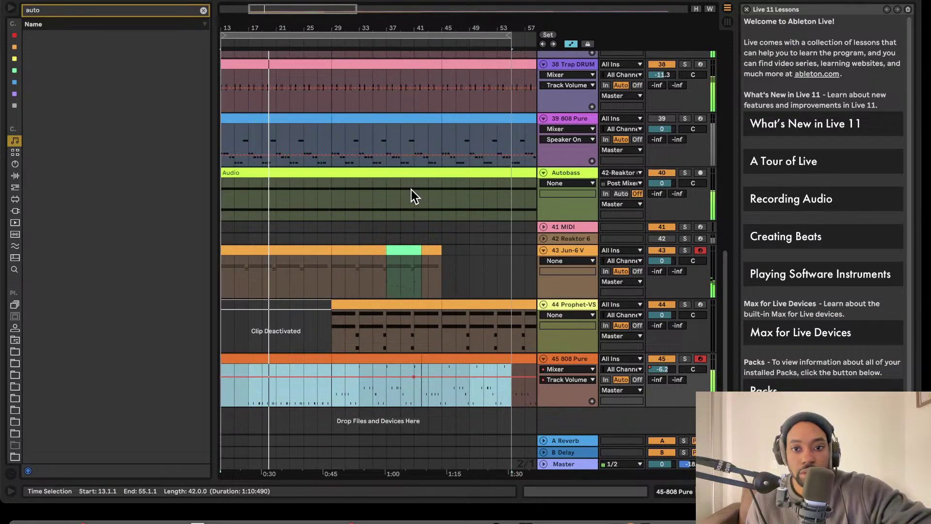
pyautogui.hscroll(-2, 417, 194)
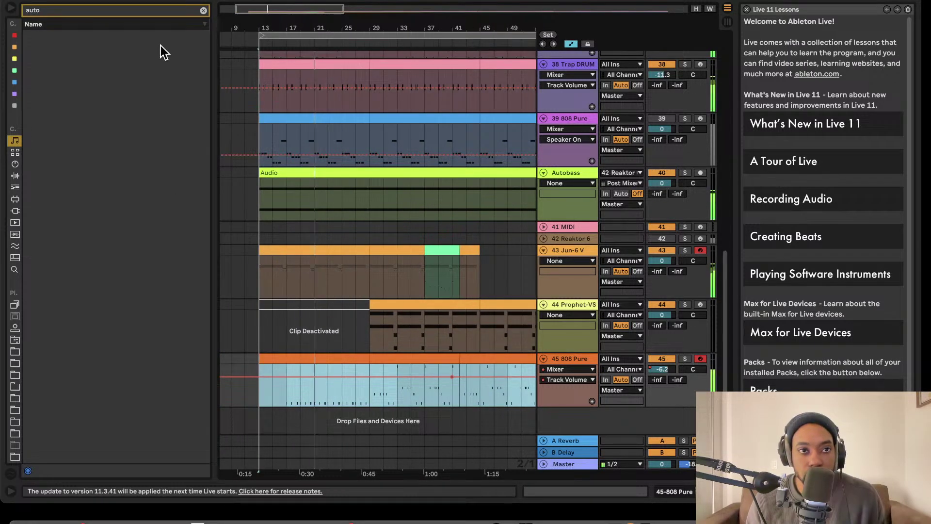
pyautogui.click(203, 10)
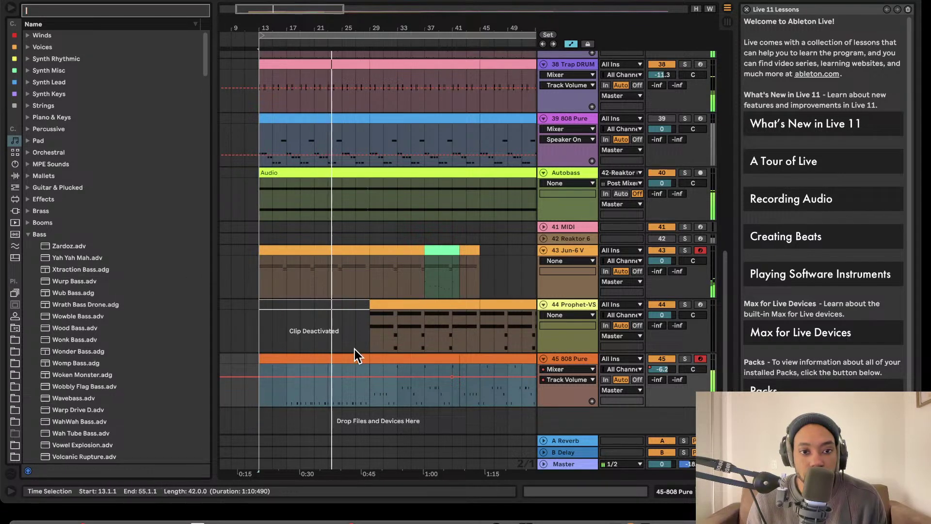
# - Open the first 808 Pure clip on track 45, and search the audio effects and other browser categories for "autofilter"
pyautogui.doubleClick(343, 359)
pyautogui.scroll(-2, 357, 266)
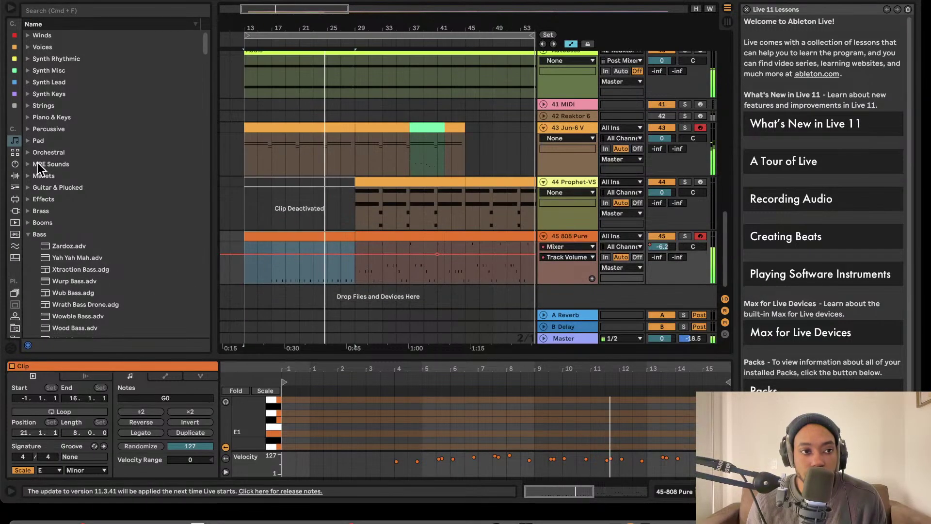
pyautogui.click(15, 175)
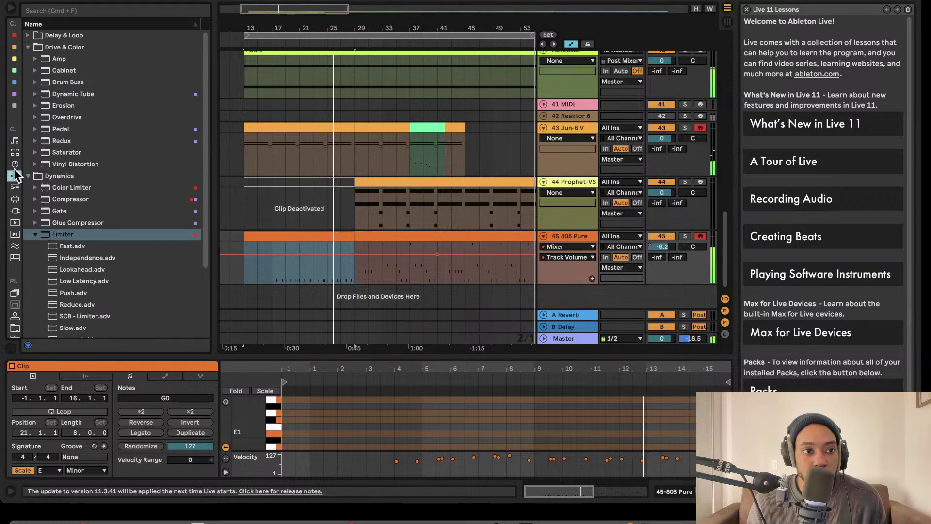
pyautogui.click(79, 11)
pyautogui.write('autofilter')
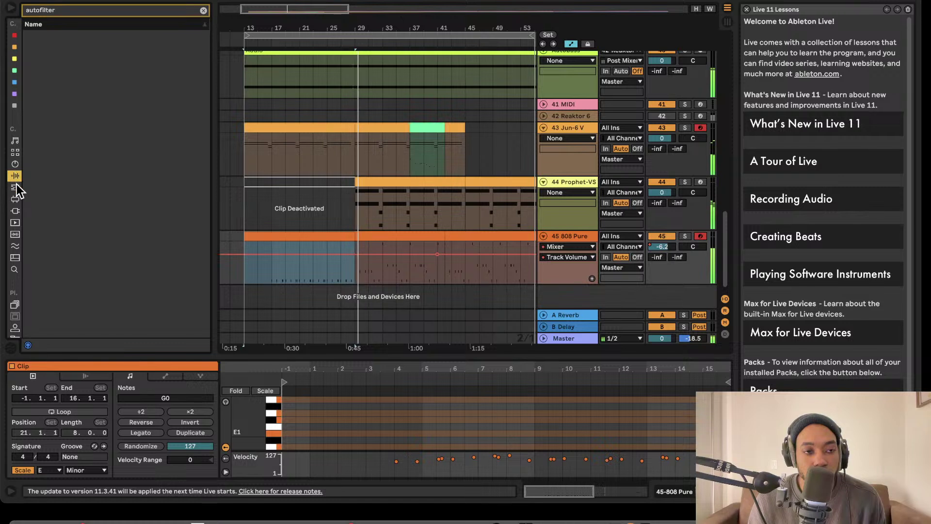
pyautogui.click(15, 198)
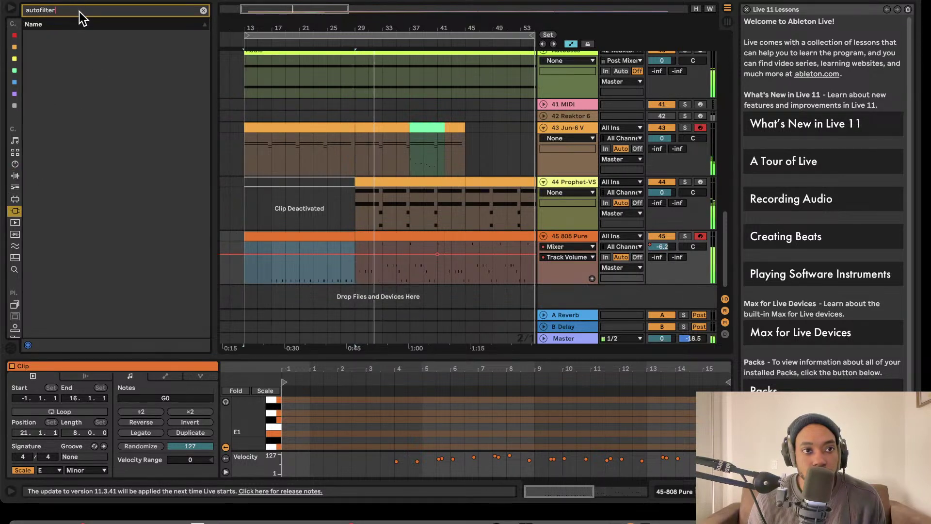
pyautogui.click(15, 176)
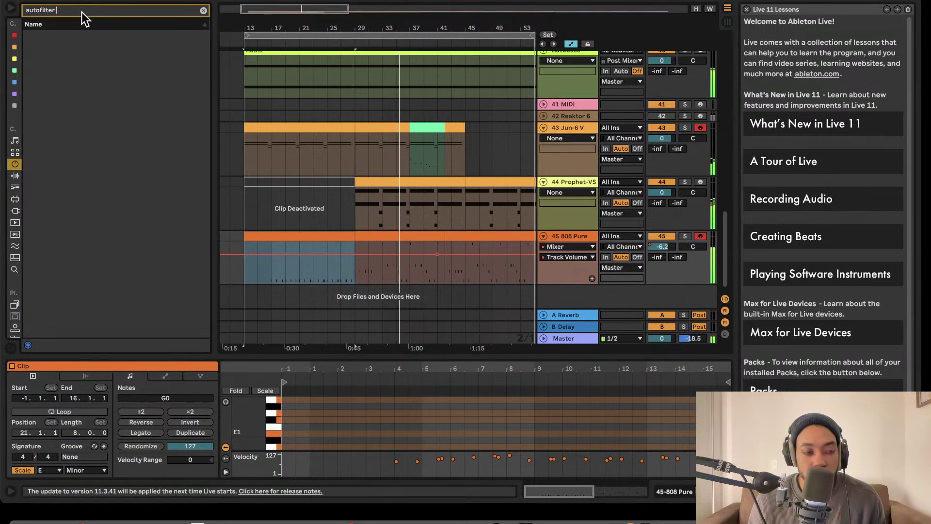
pyautogui.click(15, 210)
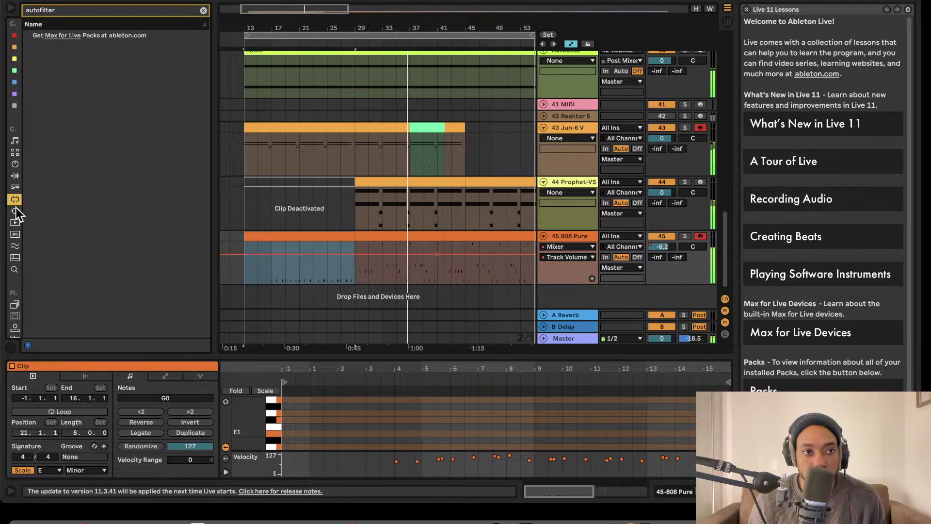
pyautogui.click(15, 152)
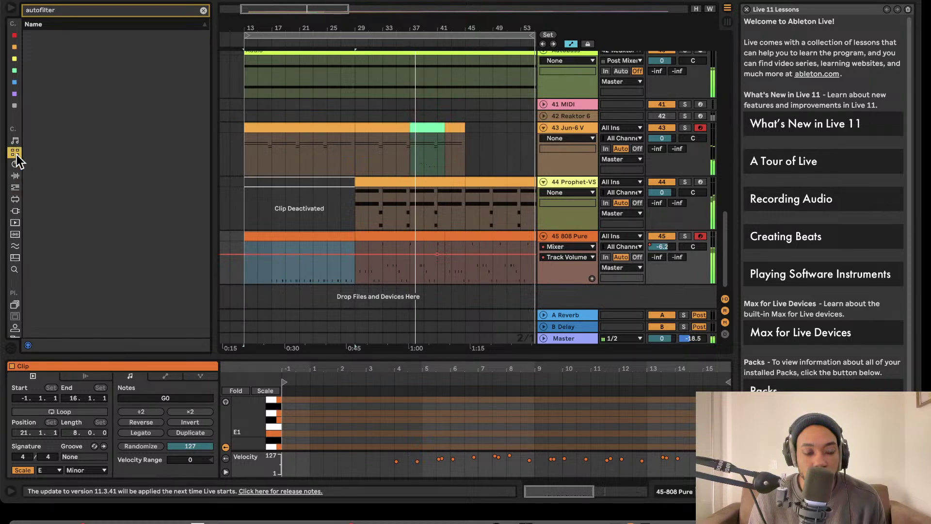
# - Search the drums and MIDI effects for "auto" and expand the MIDI Effect Rack's Rhythmic folder
pyautogui.click(202, 11)
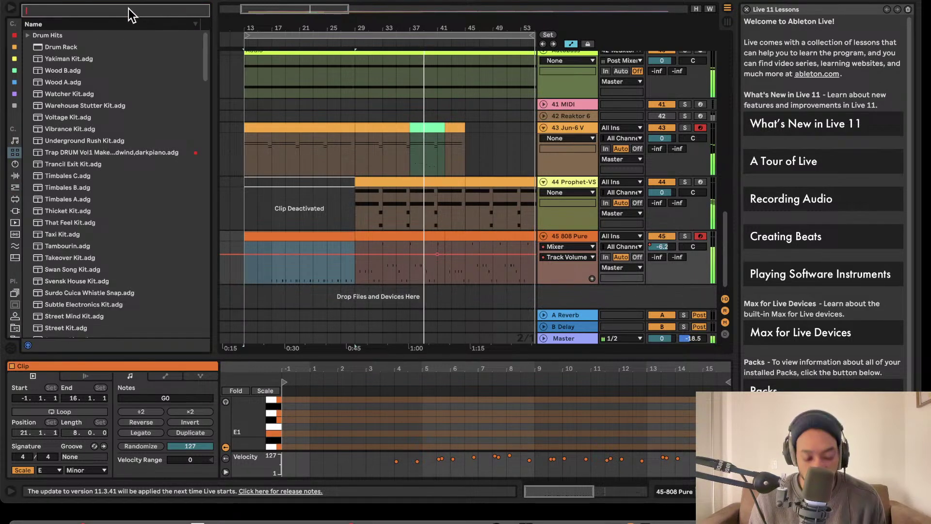
pyautogui.write('auto')
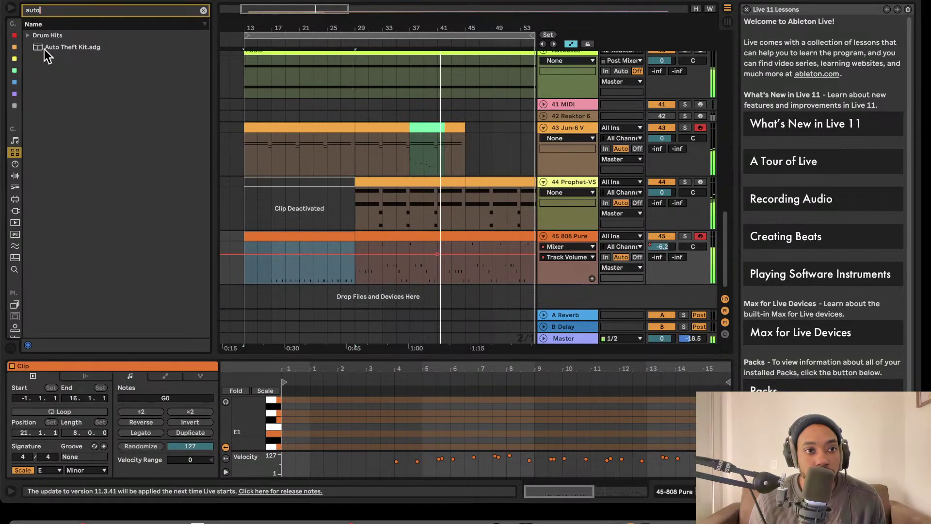
pyautogui.click(16, 188)
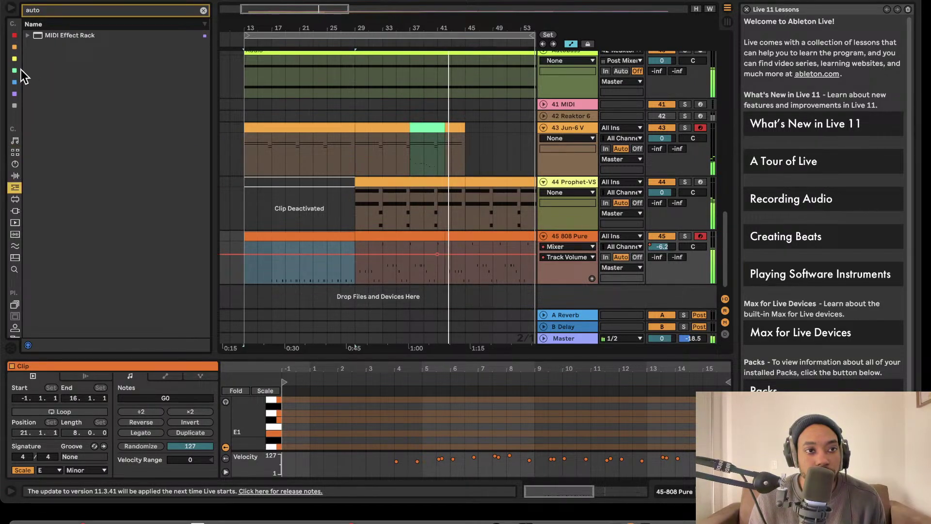
pyautogui.click(33, 36)
pyautogui.click(30, 36)
pyautogui.click(31, 48)
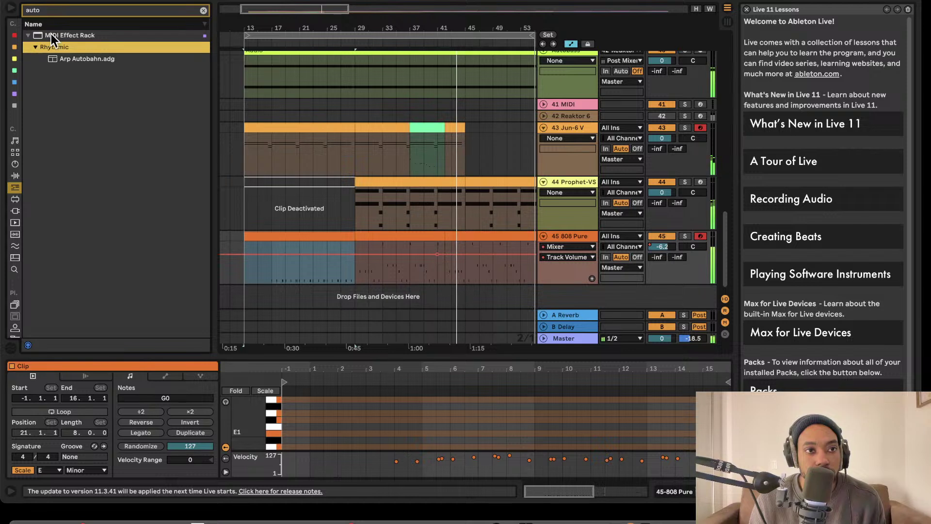
# - Replace the browser search with "filter" and check the audio effects, sounds, drums and instruments categories for it
pyautogui.click(56, 13)
pyautogui.press('BackSpace')
pyautogui.press('BackSpace')
pyautogui.press('BackSpace')
pyautogui.press('BackSpace')
pyautogui.write('filter')
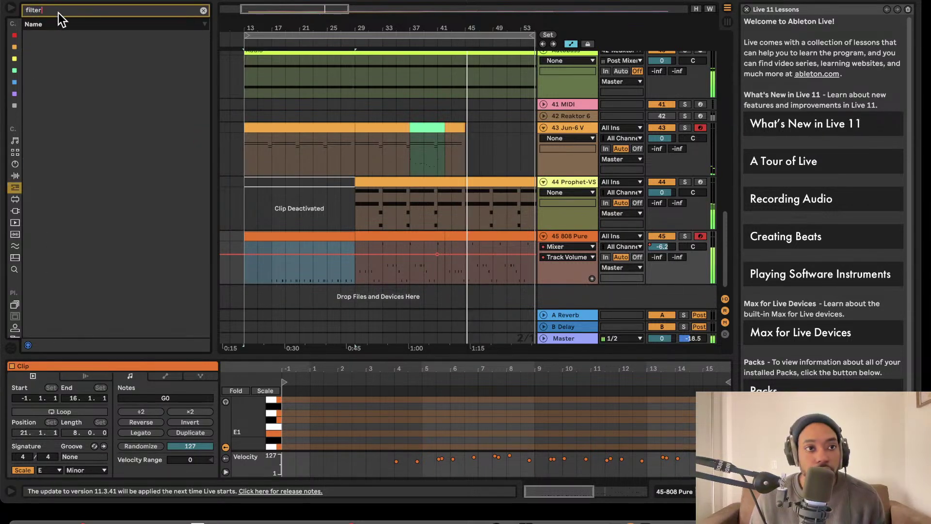
pyautogui.click(16, 165)
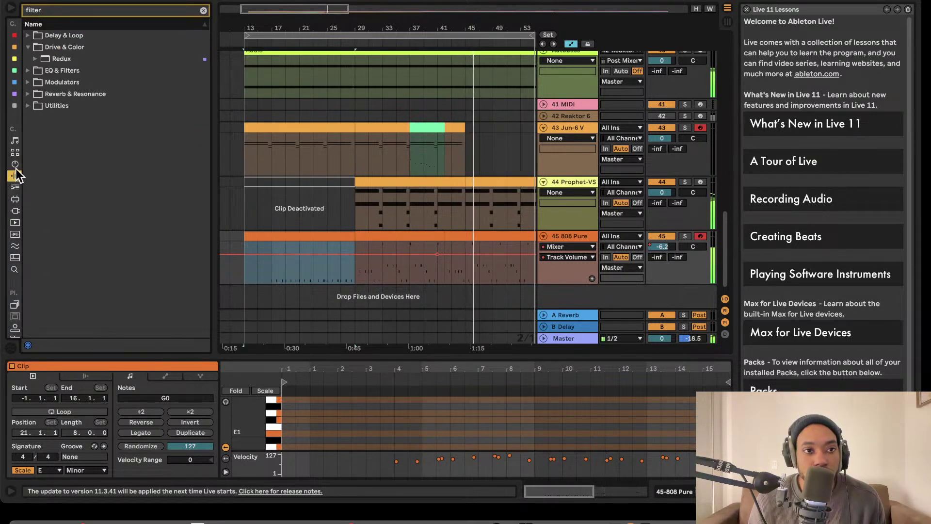
pyautogui.click(15, 152)
pyautogui.click(14, 162)
pyautogui.click(14, 156)
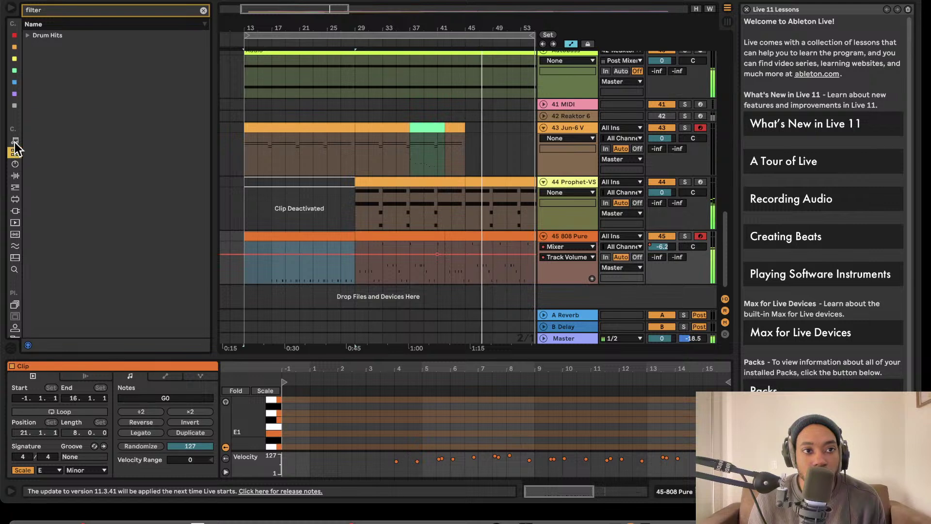
pyautogui.click(15, 141)
pyautogui.click(15, 153)
pyautogui.click(15, 164)
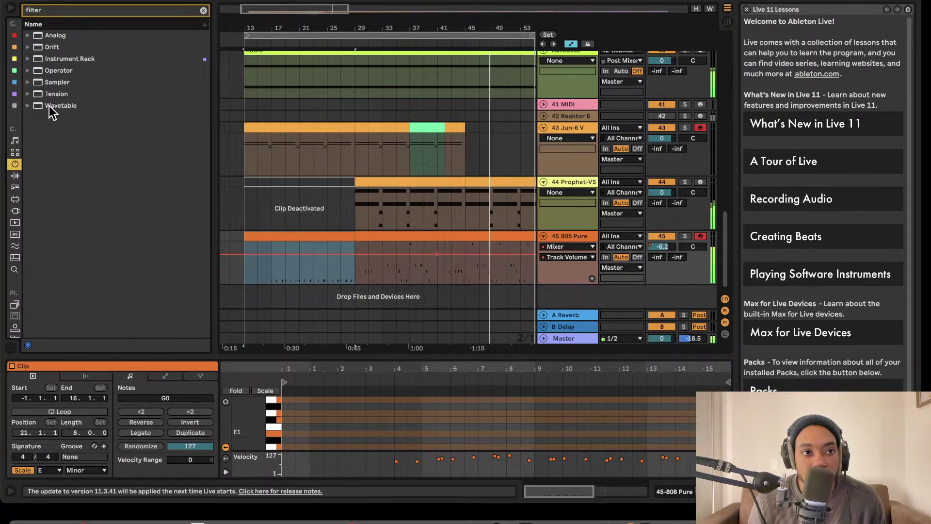
# - Add Auto Filter from the EQ & Filters audio effects to 808 Pure track 45 and show its frequency automation
pyautogui.click(14, 175)
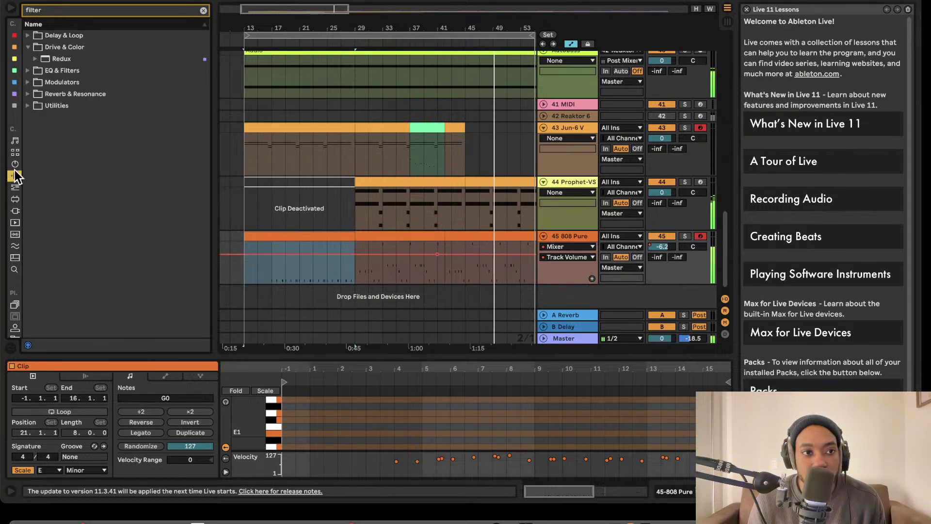
pyautogui.click(29, 72)
pyautogui.moveTo(87, 72); pyautogui.dragTo(544, 275)
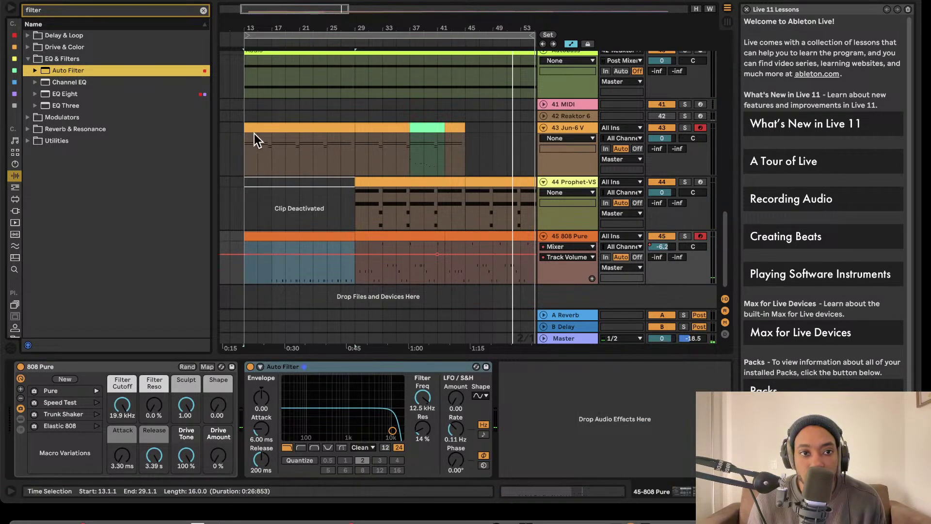
pyautogui.rightClick(420, 406)
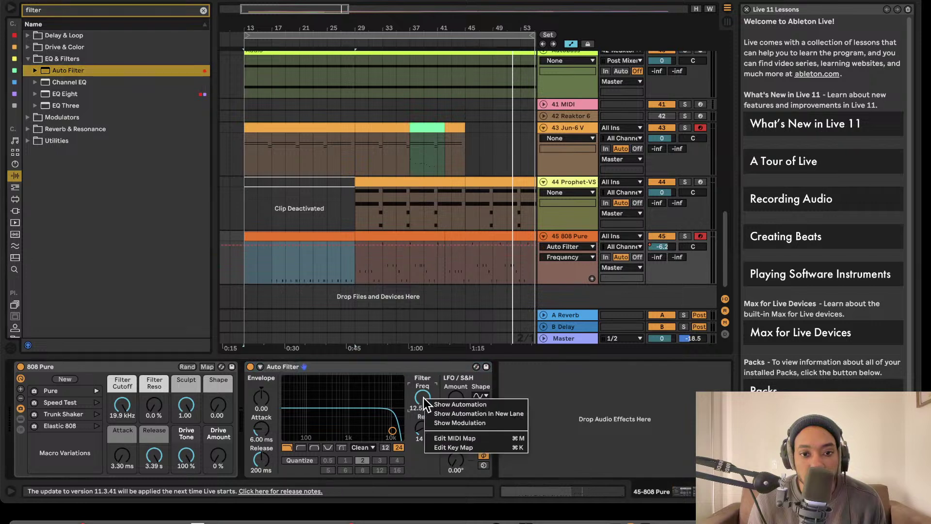
pyautogui.click(439, 403)
# - Draw an Auto Filter frequency ramp on track 45 rising from 238 Hz near bar 14 to 12.5 kHz near bar 31
pyautogui.click(249, 243)
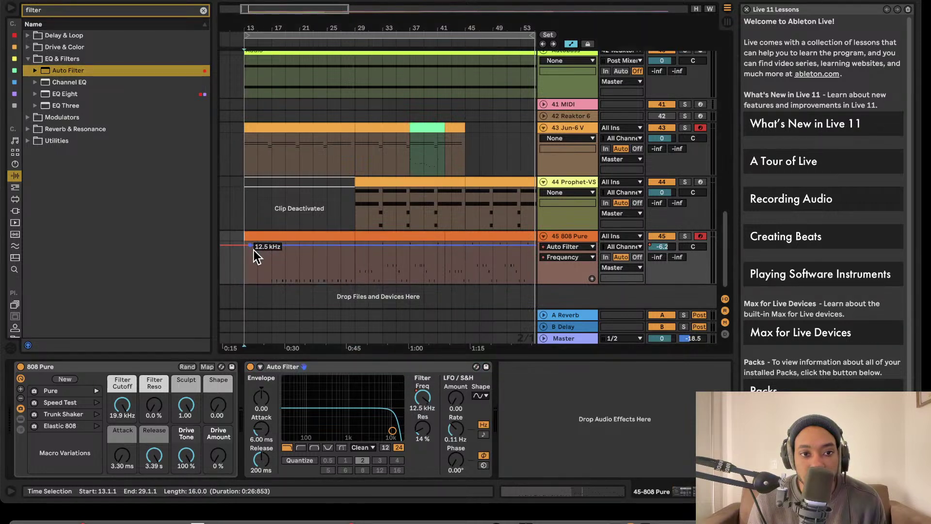
pyautogui.moveTo(250, 257); pyautogui.dragTo(275, 269)
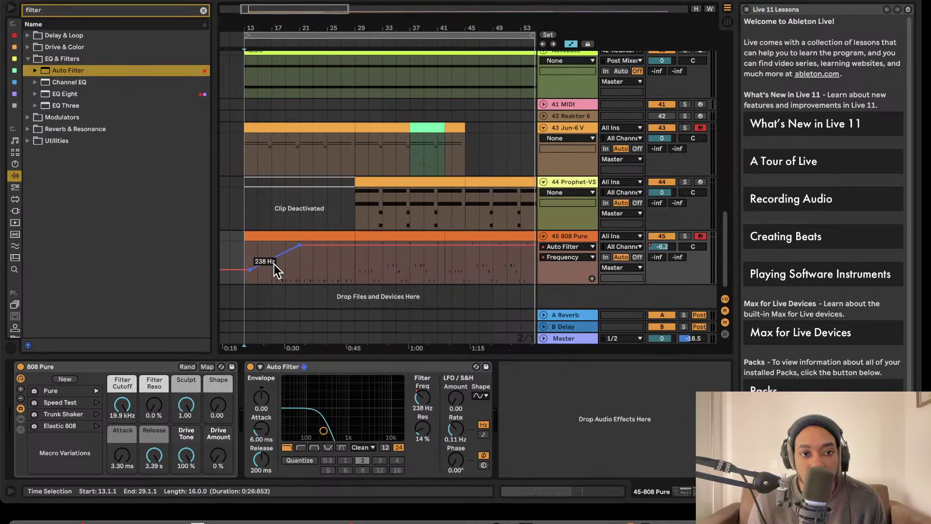
pyautogui.moveTo(341, 246); pyautogui.dragTo(368, 245)
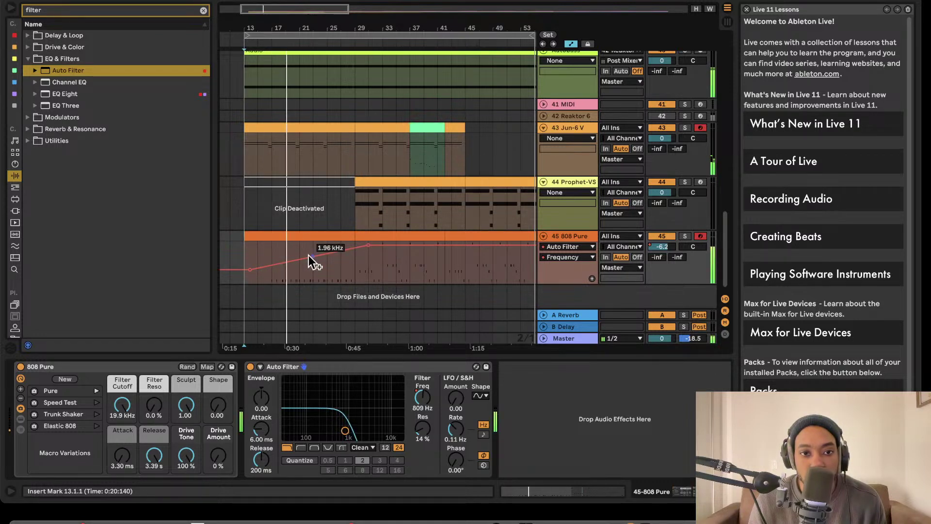
pyautogui.moveTo(310, 257)
pyautogui.mouseDown()
pyautogui.moveTo(311, 269)
pyautogui.moveTo(320, 264)
pyautogui.mouseUp()
pyautogui.click(319, 263)
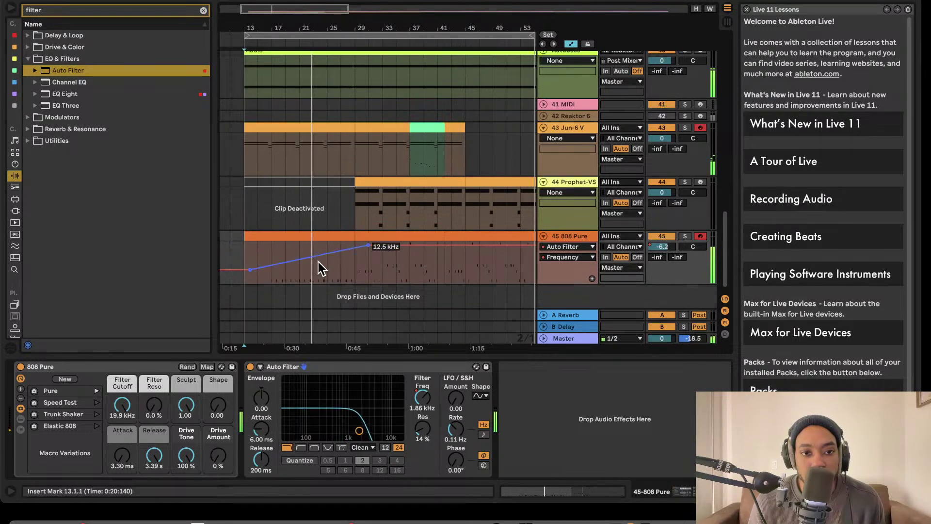
# - Bend the 808 Pure filter frequency ramp into a slow-starting curve and copy that track's Auto Filter onto track 43 Jun-6 V
pyautogui.moveTo(313, 260); pyautogui.dragTo(313, 269)
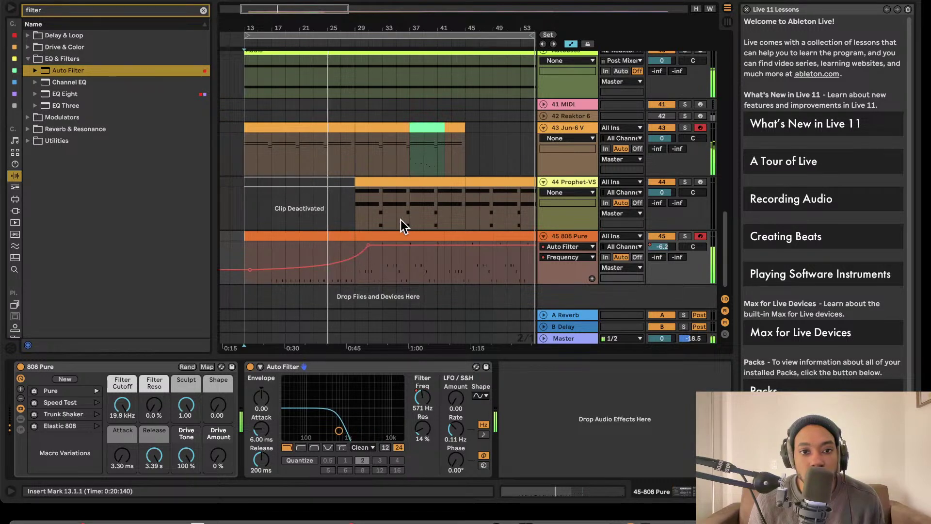
pyautogui.click(395, 364)
pyautogui.rightClick(394, 366)
pyautogui.click(423, 379)
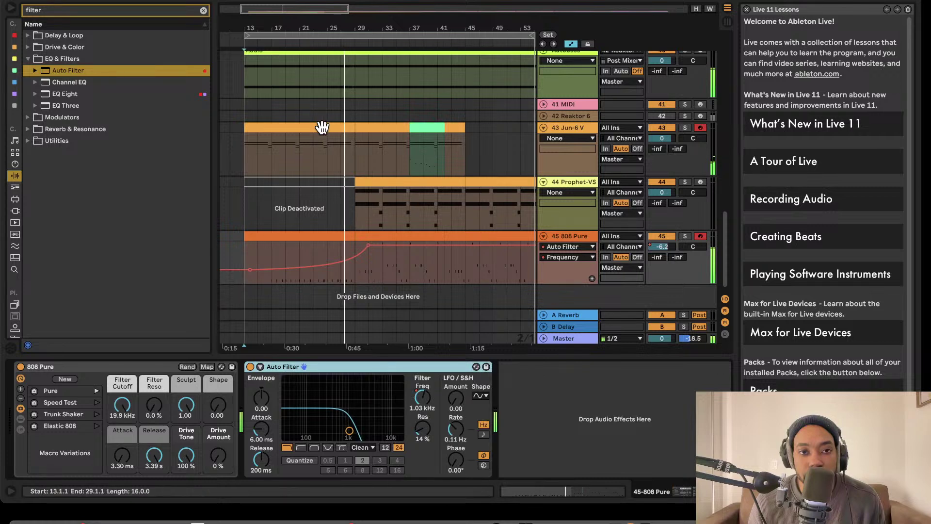
pyautogui.click(565, 128)
pyautogui.rightClick(293, 409)
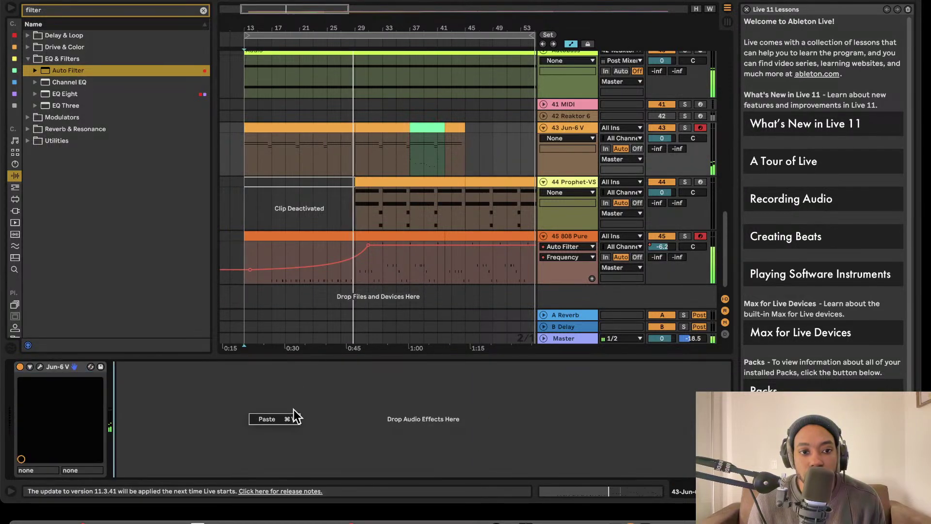
pyautogui.click(289, 420)
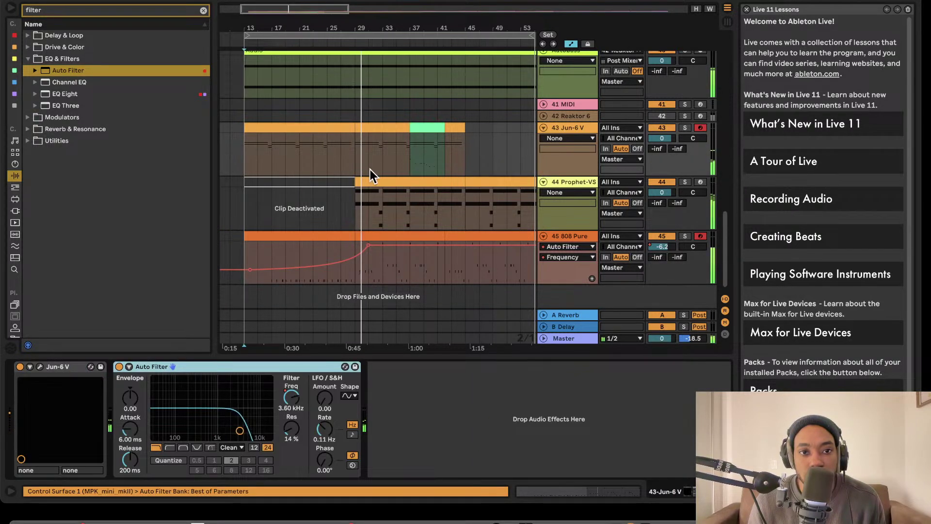
# - Copy the 808 Pure filter frequency sweep from bar 13 onto track 43 Jun-6 V and show its Auto Filter frequency automation
pyautogui.moveTo(248, 251); pyautogui.dragTo(378, 254)
pyautogui.rightClick(326, 252)
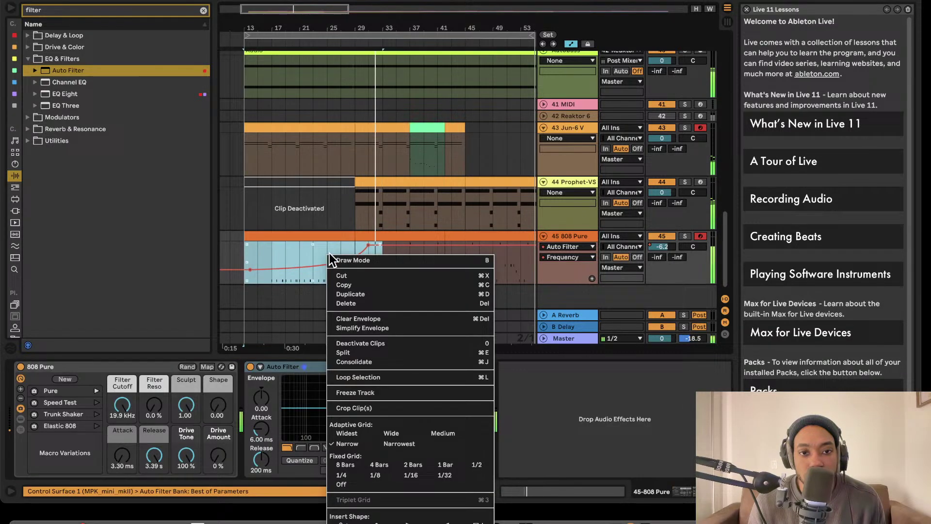
pyautogui.click(349, 285)
pyautogui.moveTo(247, 147); pyautogui.dragTo(368, 150)
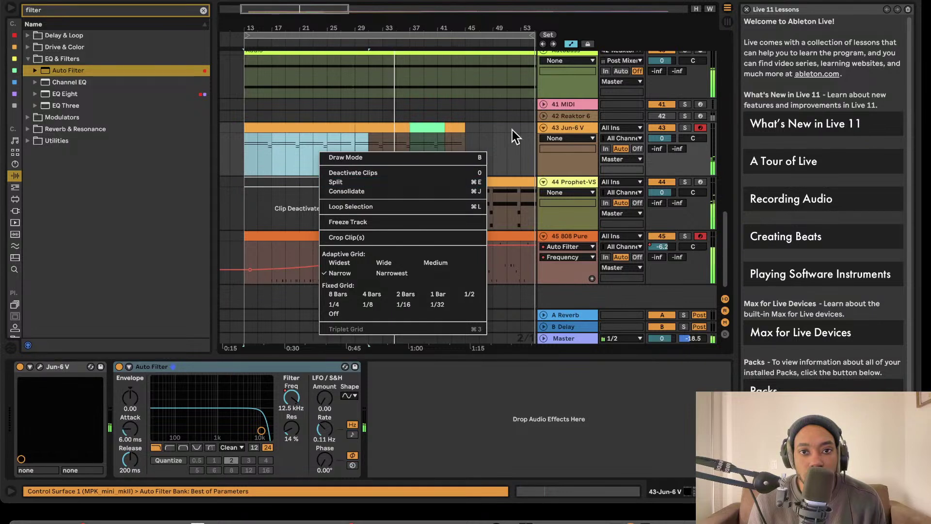
pyautogui.click(566, 129)
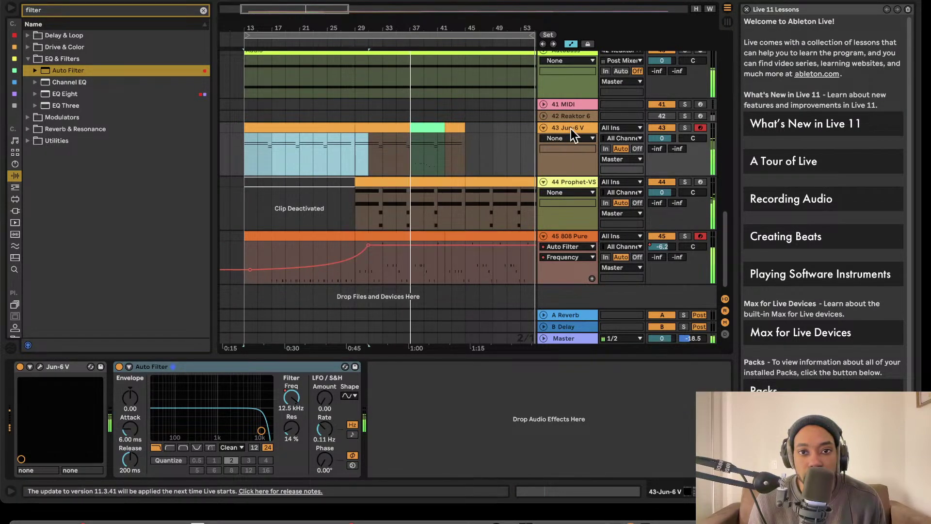
pyautogui.click(569, 128)
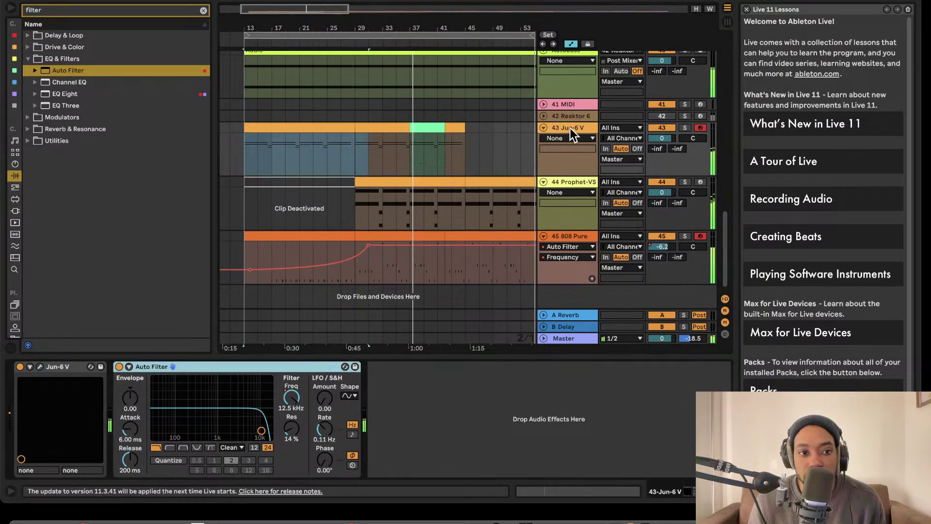
pyautogui.rightClick(294, 398)
pyautogui.click(315, 387)
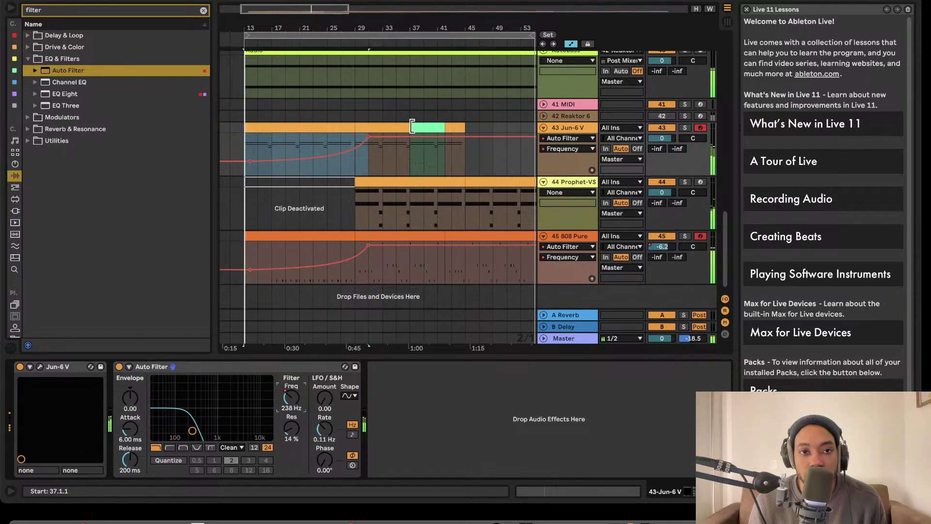
pyautogui.click(354, 124)
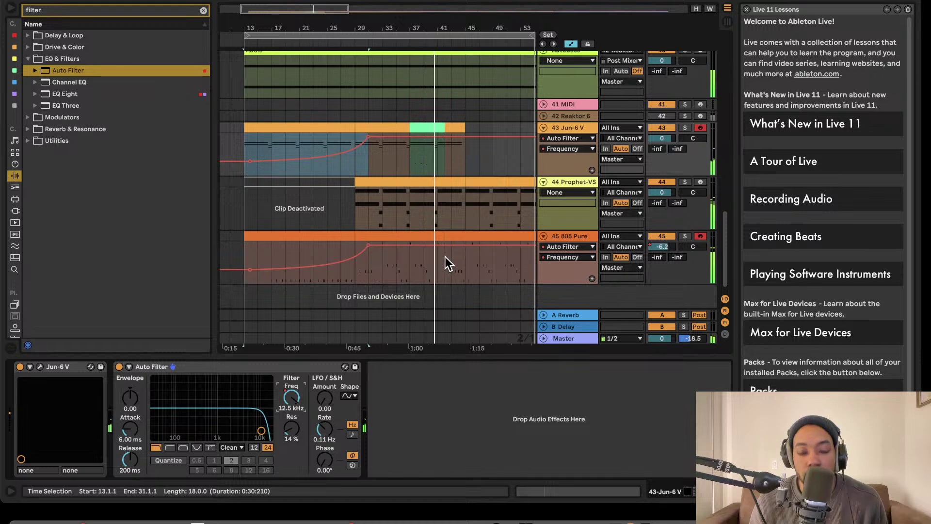
# - Try to duplicate the Jun-6 V clips from bars 37 to 45 directly after themselves
pyautogui.moveTo(442, 139)
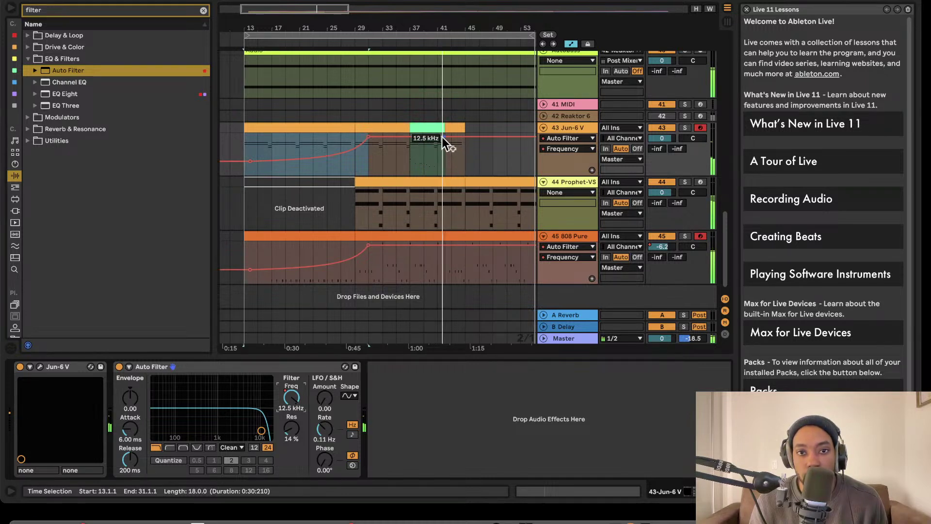
pyautogui.click(456, 130)
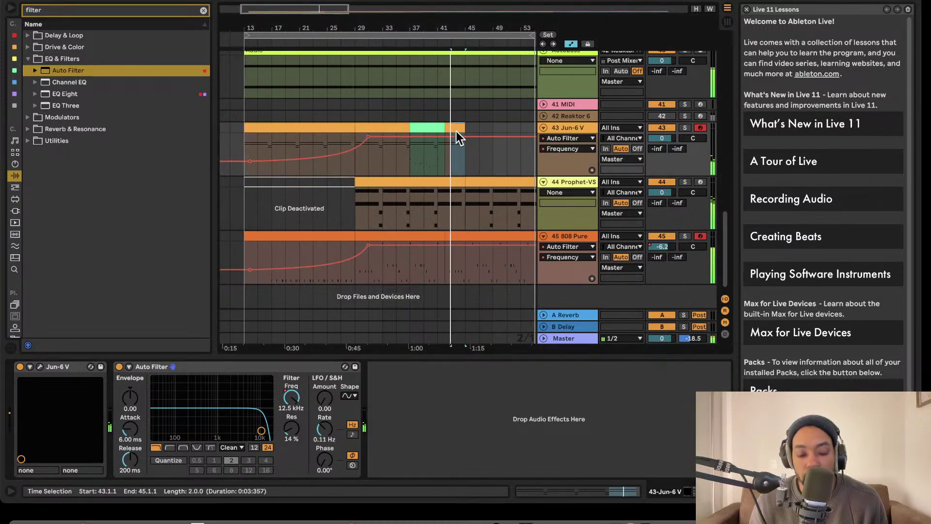
pyautogui.keyDown('shift'); pyautogui.click(409, 135); pyautogui.keyUp('shift')
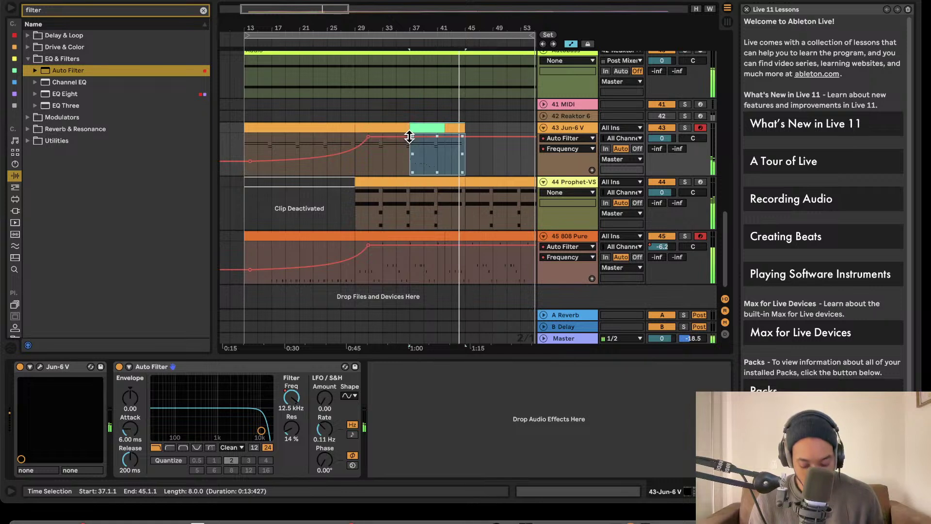
pyautogui.press('super+d')
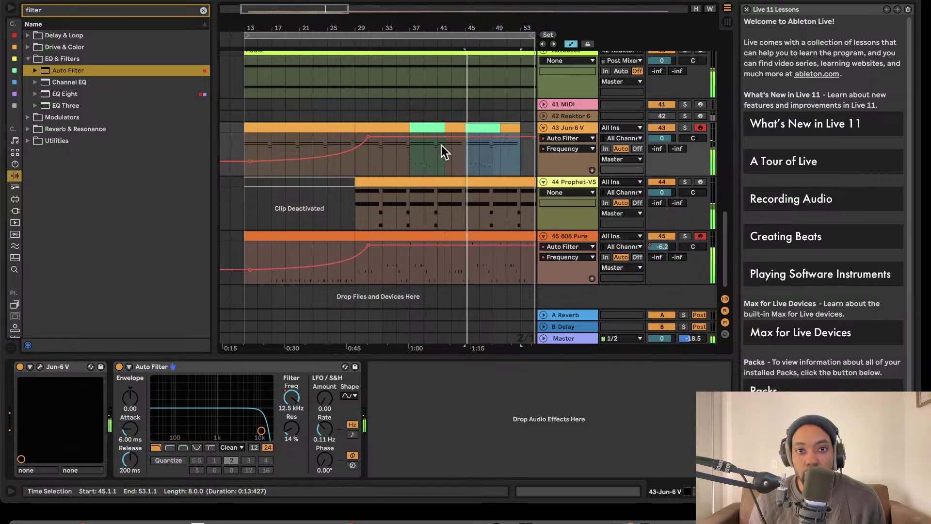
pyautogui.press('super+z')
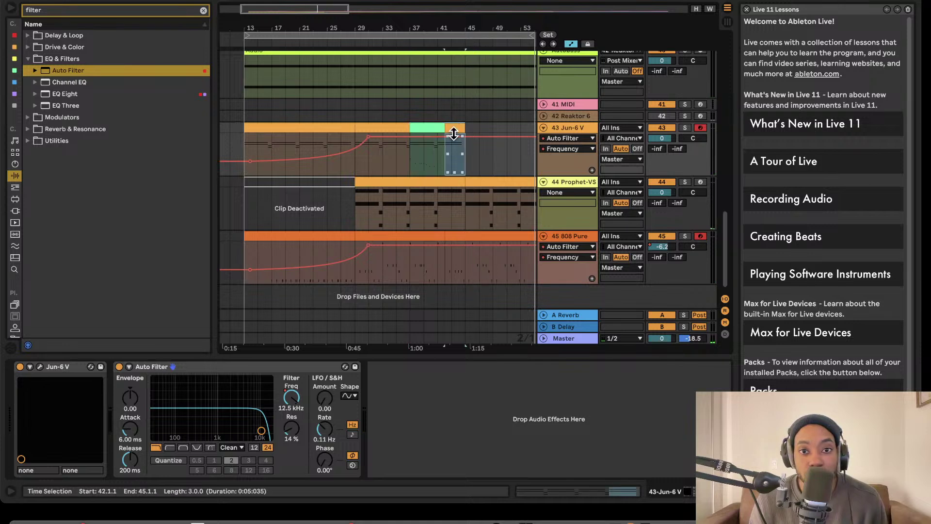
pyautogui.click(448, 132)
pyautogui.click(426, 129)
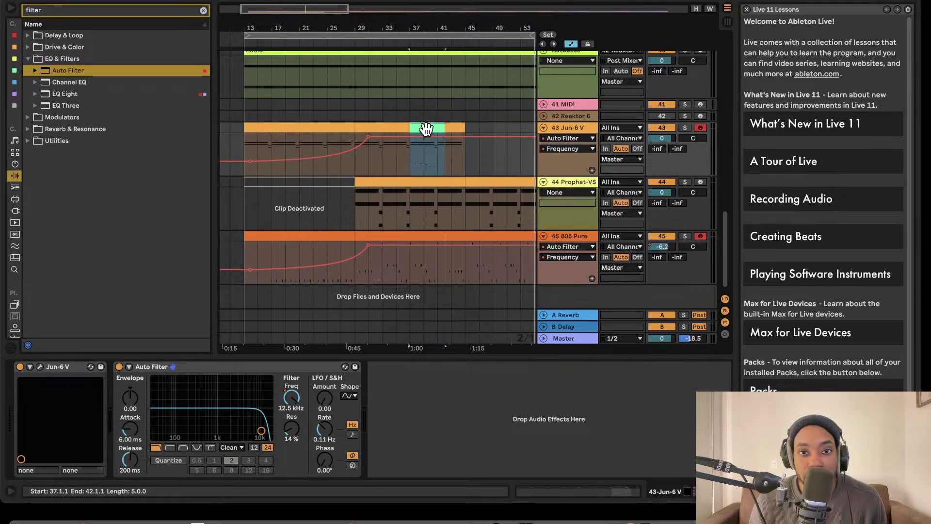
# - Check the devices on the 808 Pure, Prophet-VS and Jun-6 V tracks and open track 42's Reaktor 6 instrument window
pyautogui.hscroll(-1, 445, 204)
pyautogui.scroll(-1, 445, 205)
pyautogui.hscroll(-1, 445, 211)
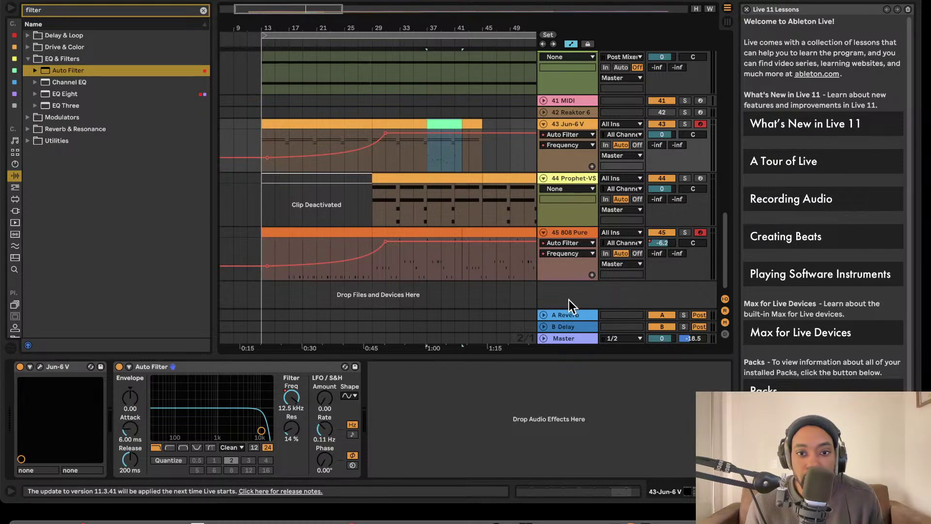
pyautogui.scroll(1, 568, 300)
pyautogui.click(572, 242)
pyautogui.click(571, 188)
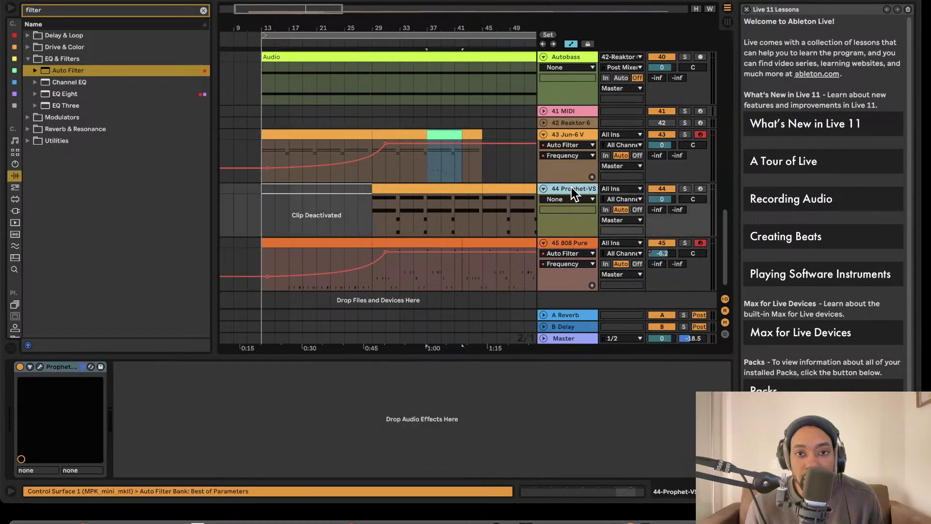
pyautogui.click(572, 133)
pyautogui.click(572, 125)
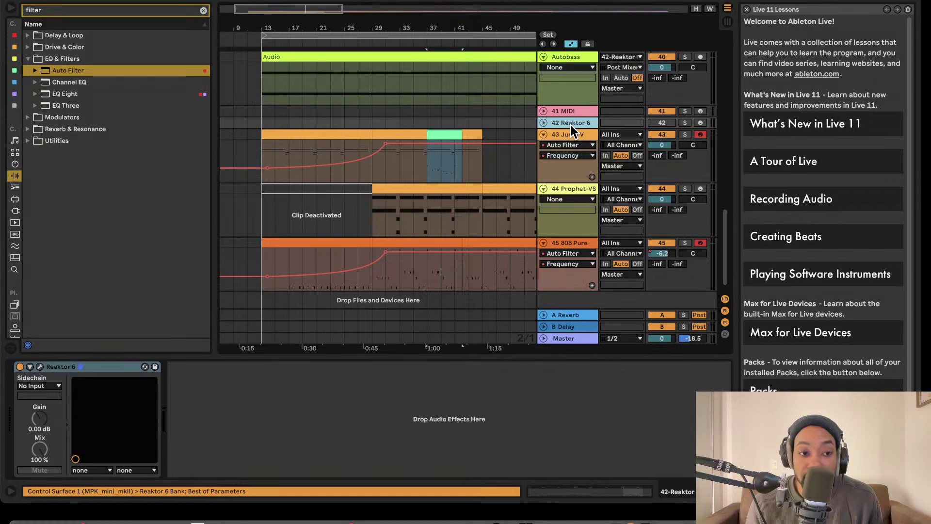
pyautogui.click(41, 368)
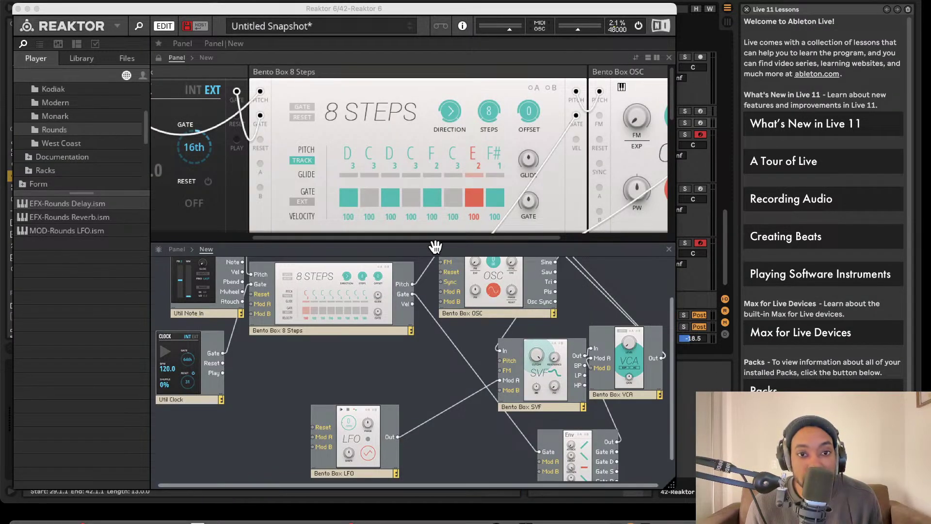
# - Examine the Reaktor patch's clock and 8 Steps sequencer modules, close the instrument window and play the arrangement from bar 13
pyautogui.scroll(2, 454, 319)
pyautogui.scroll(4, 454, 313)
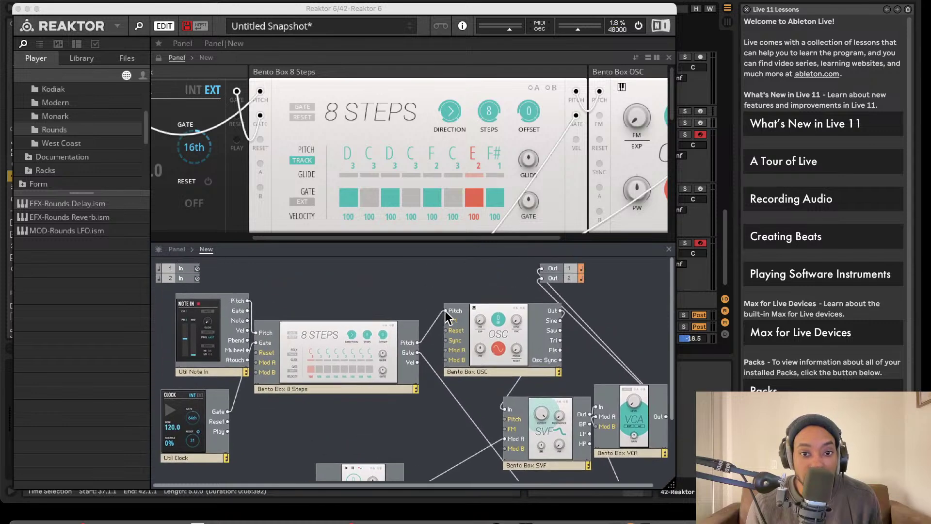
pyautogui.scroll(-3, 435, 296)
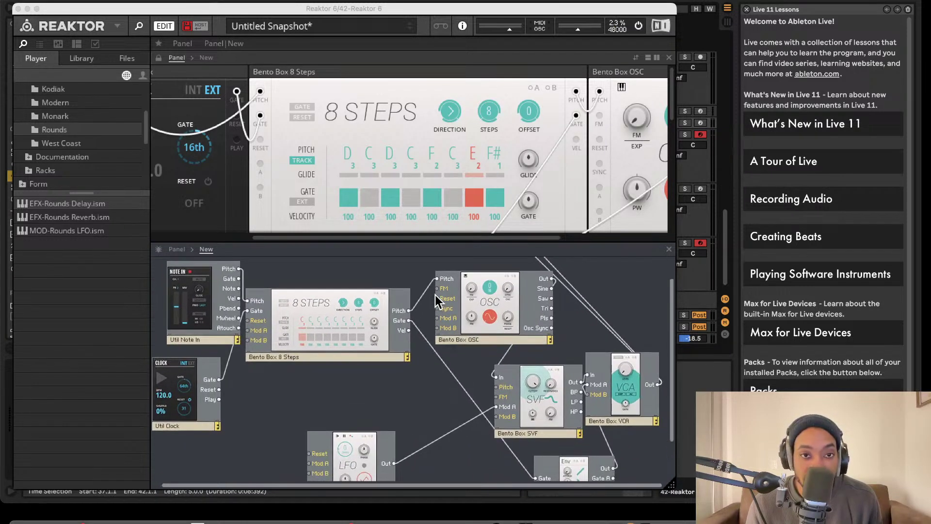
pyautogui.hscroll(-3, 255, 91)
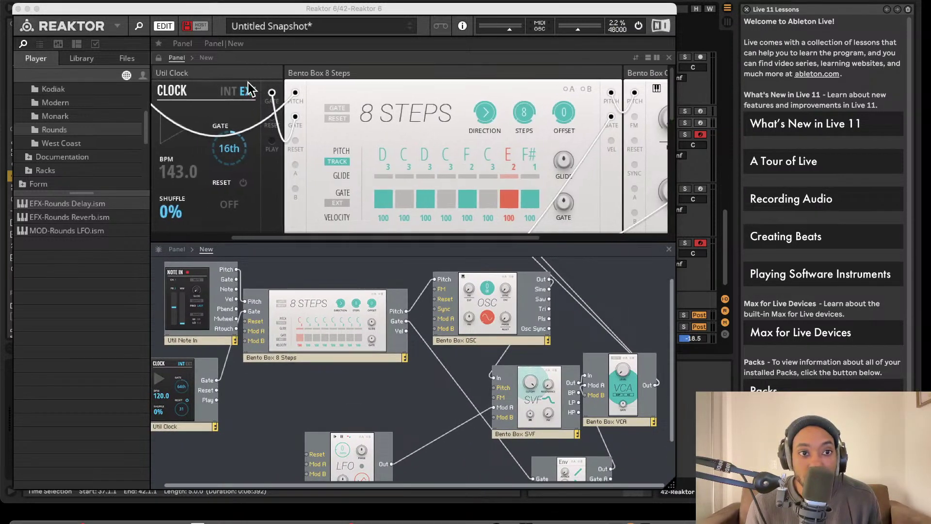
pyautogui.click(18, 8)
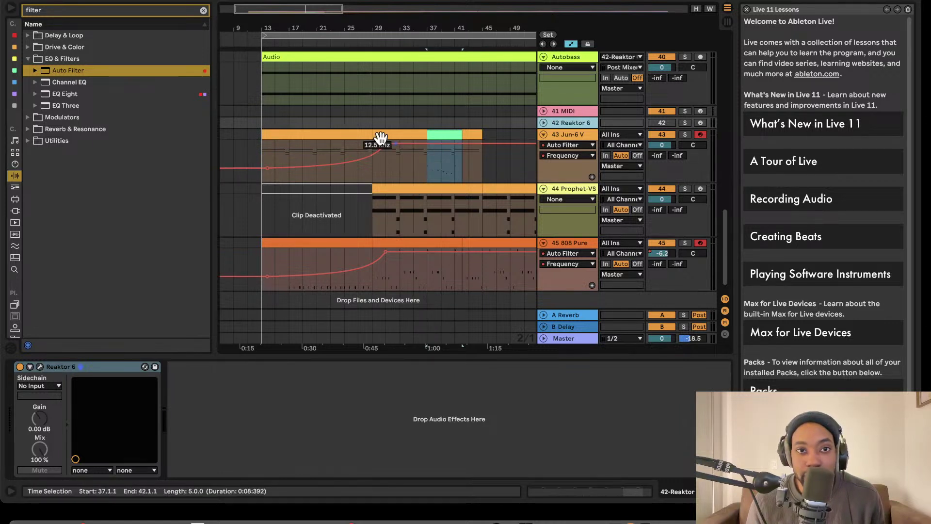
pyautogui.click(260, 112)
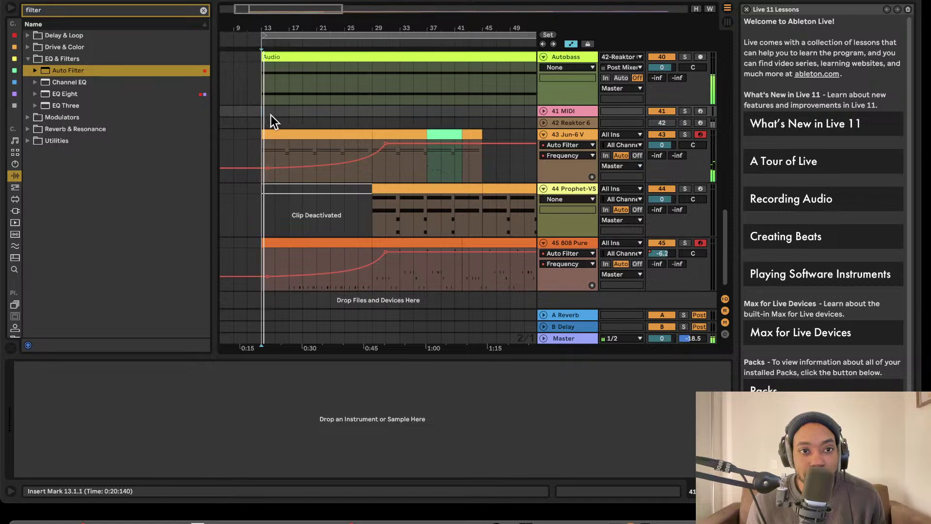